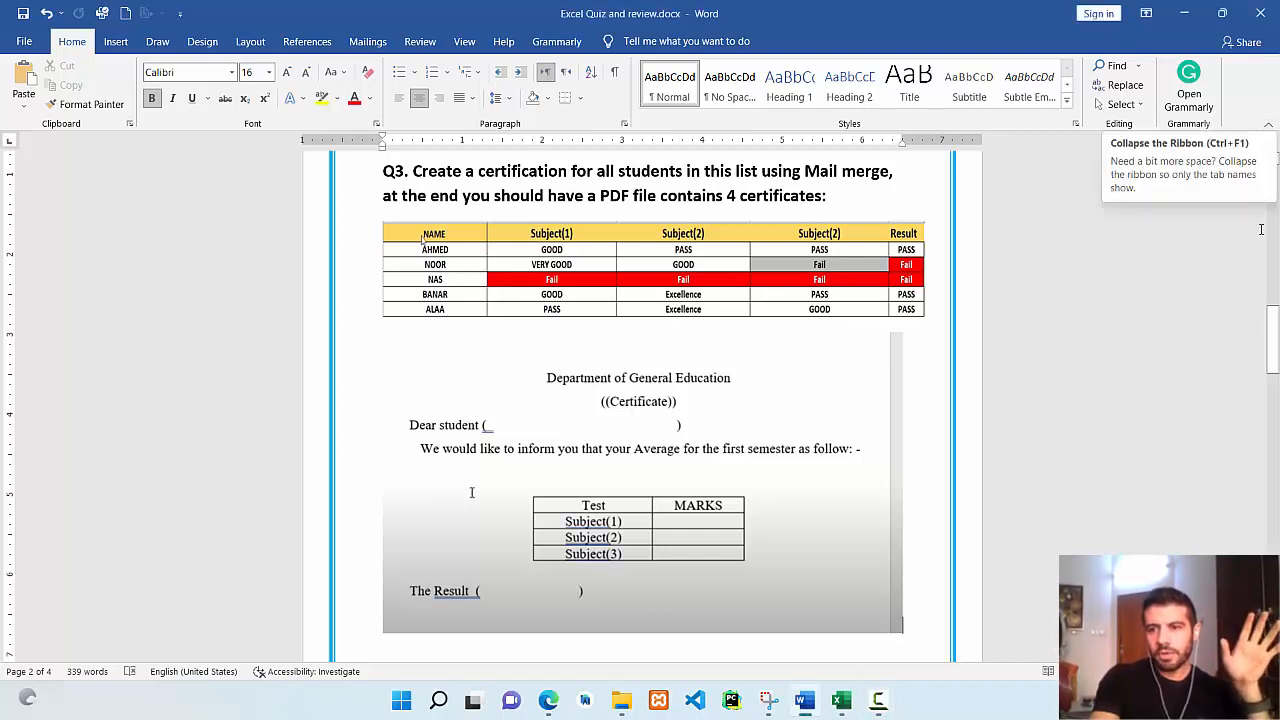
Hide the Word ribbon, scroll to the Q.1 Employees Salary task on page 1, then minimize Word.
left_click(1268, 128)
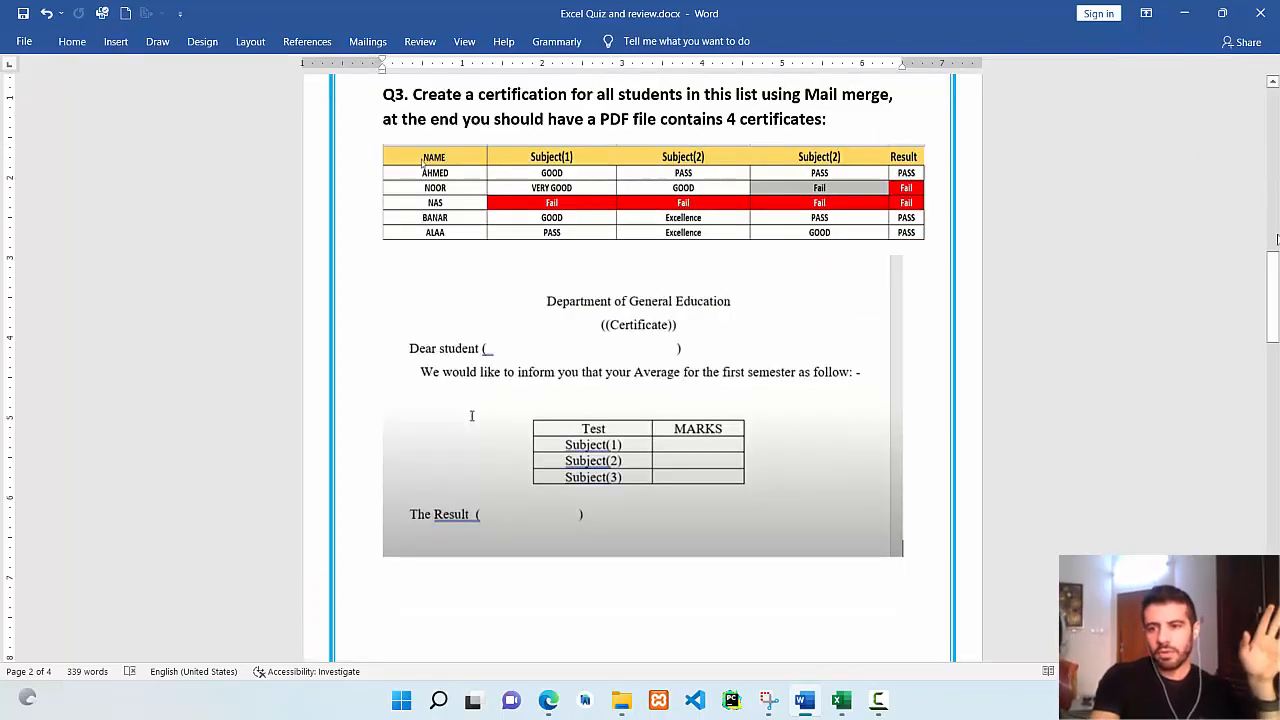
left_click_drag(1276, 283, 1273, 150)
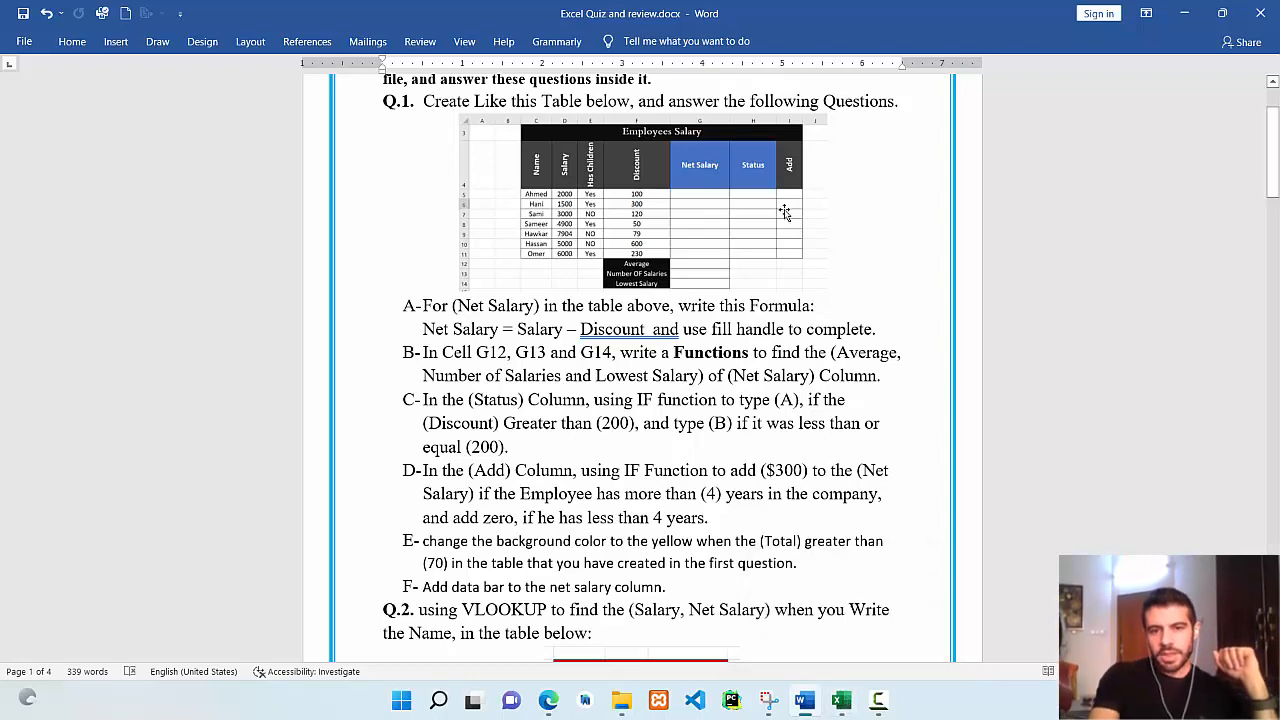
scroll(1190, 200, "up", 2)
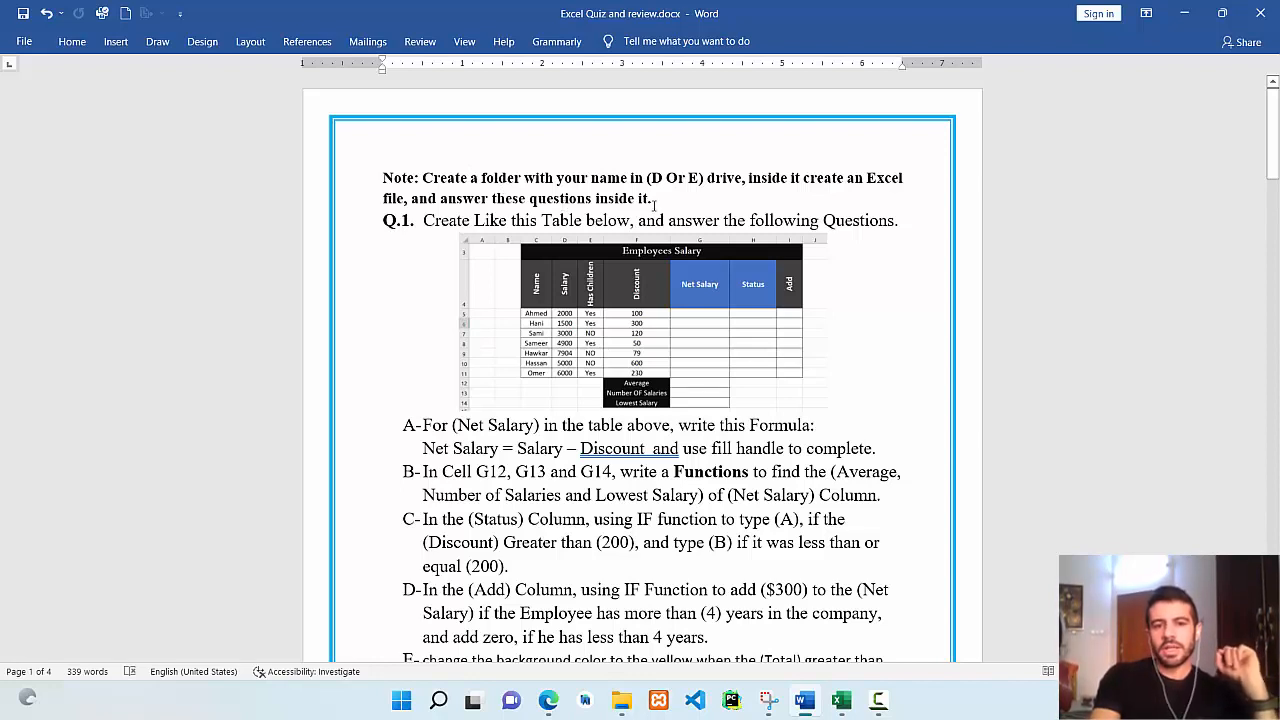
left_click(1185, 12)
Minimize Excel, search Windows for 'this pc', close the search, and select the This PC icon.
left_click(1187, 12)
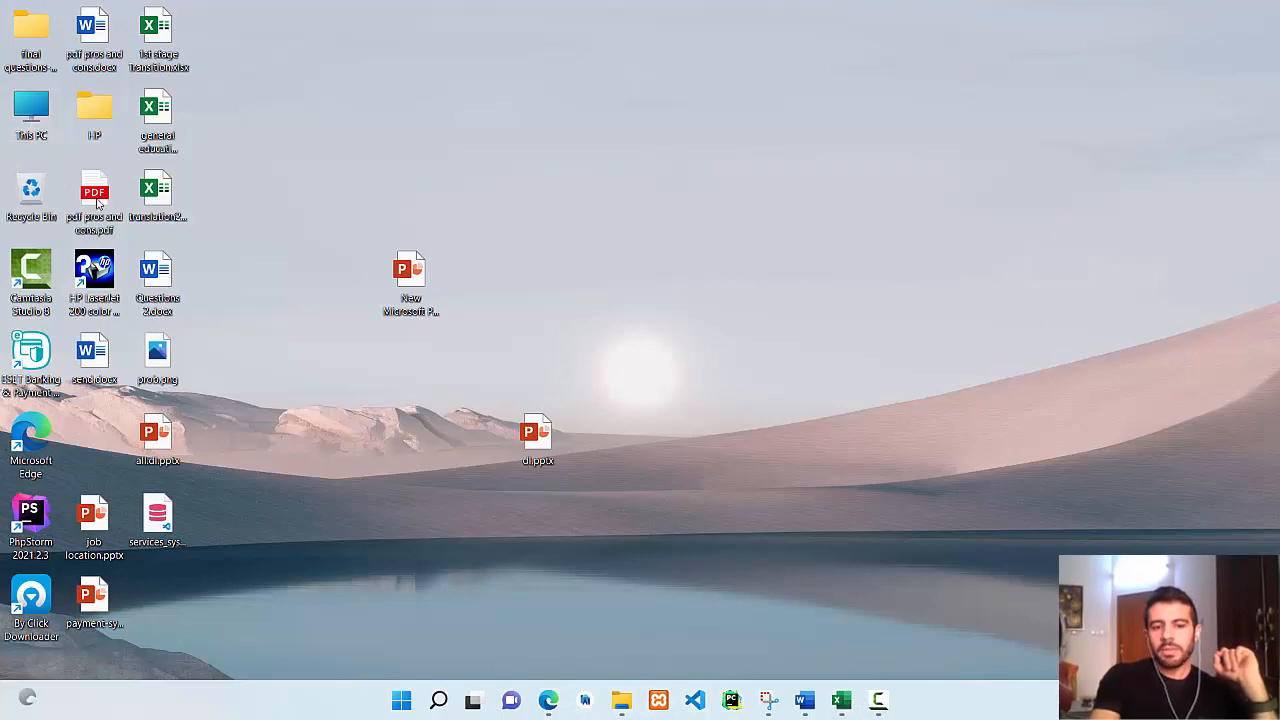
left_click(438, 700)
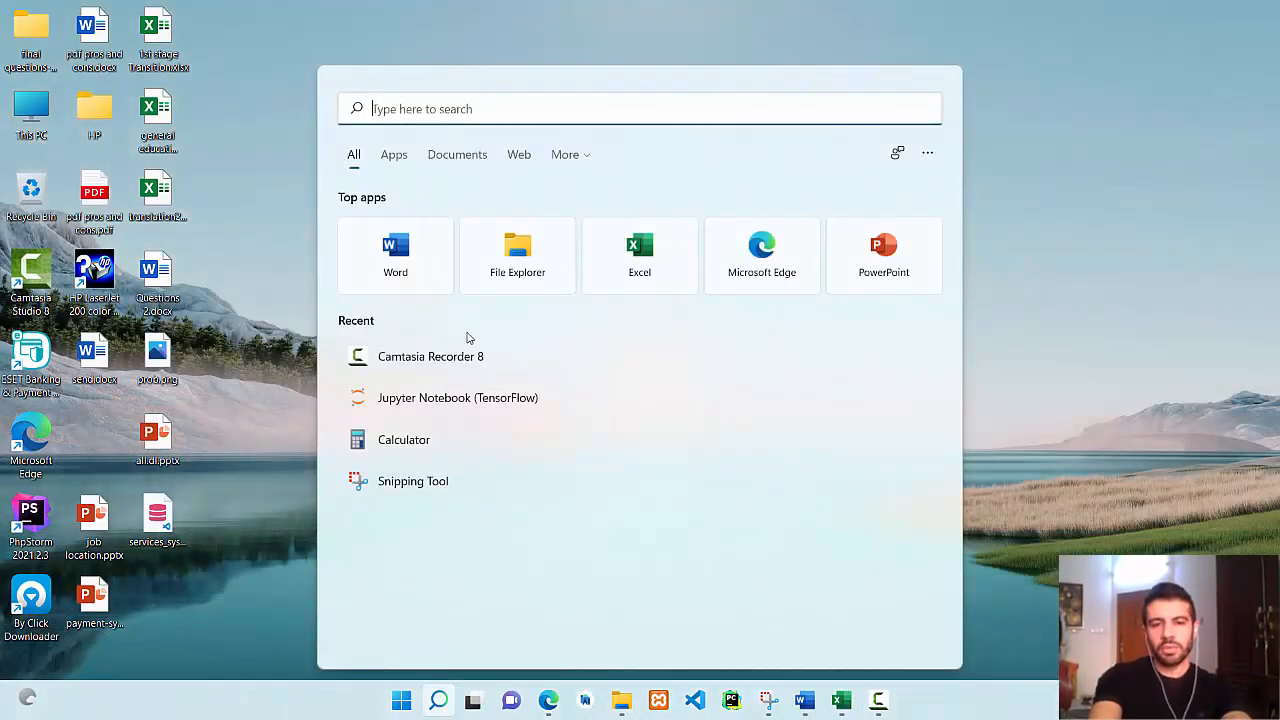
type("pc")
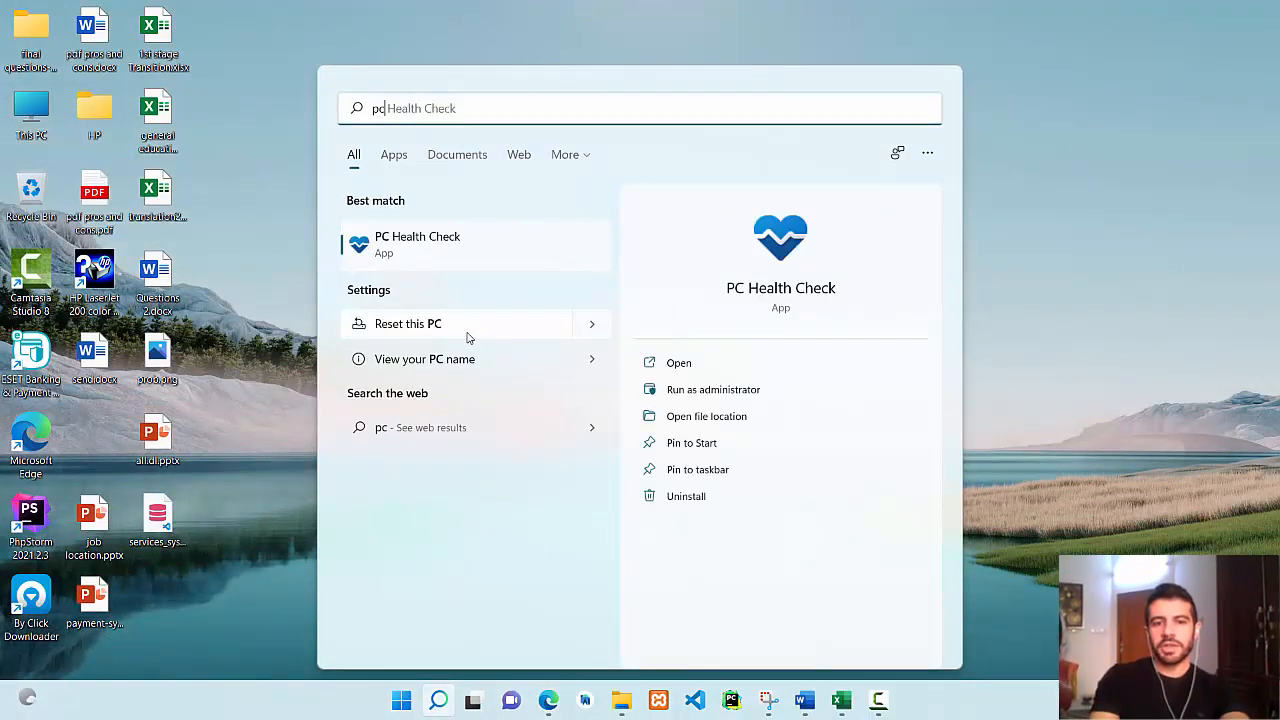
key("BackSpace")
key("BackSpace")
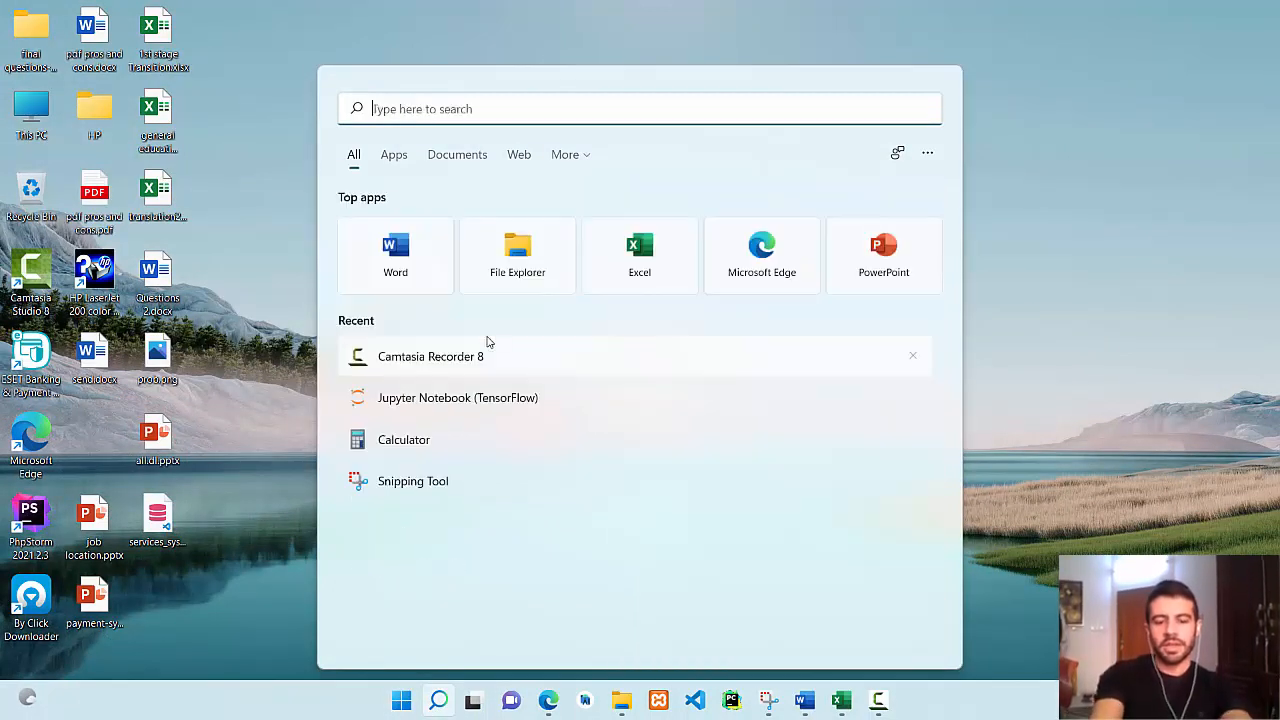
type("this pc")
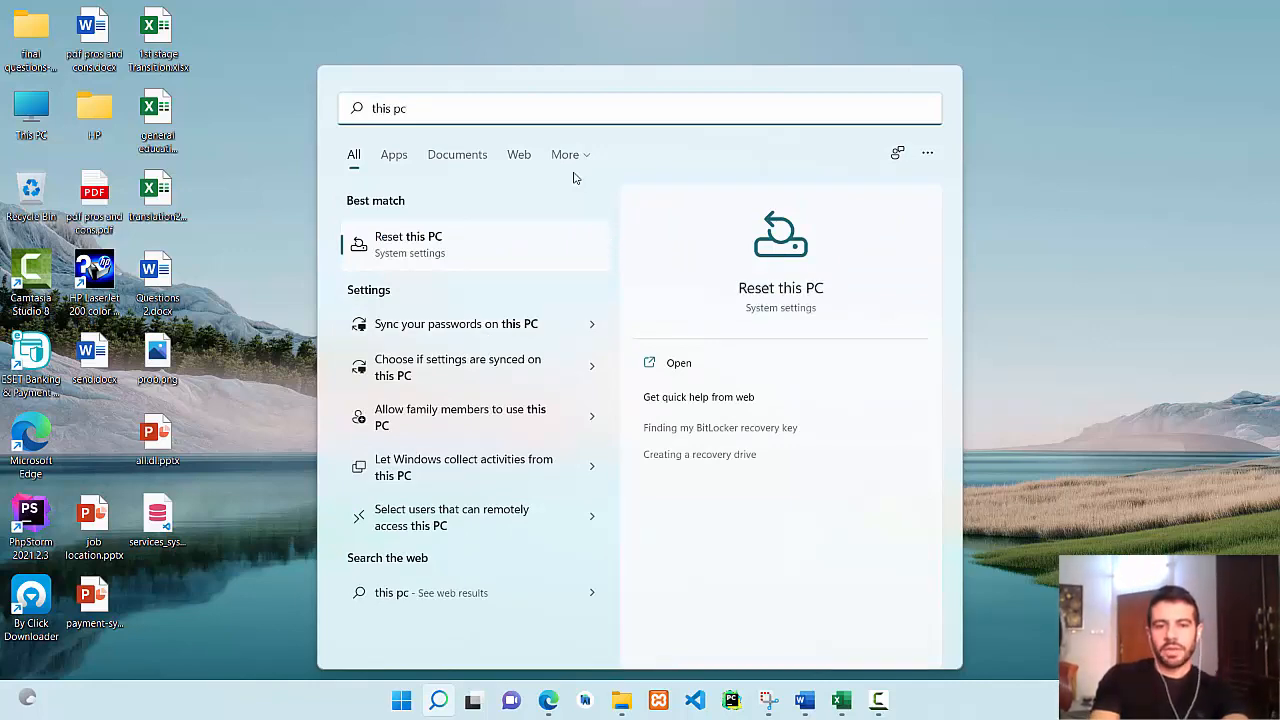
left_click(1106, 352)
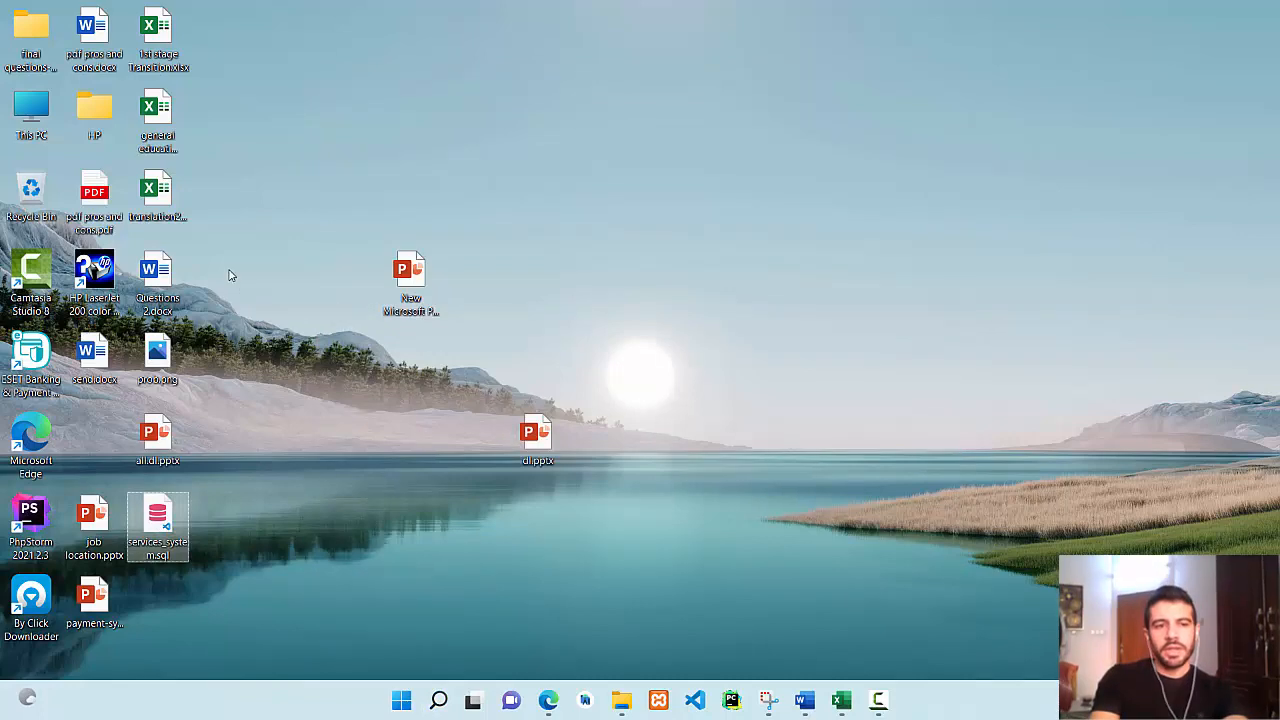
left_click(28, 116)
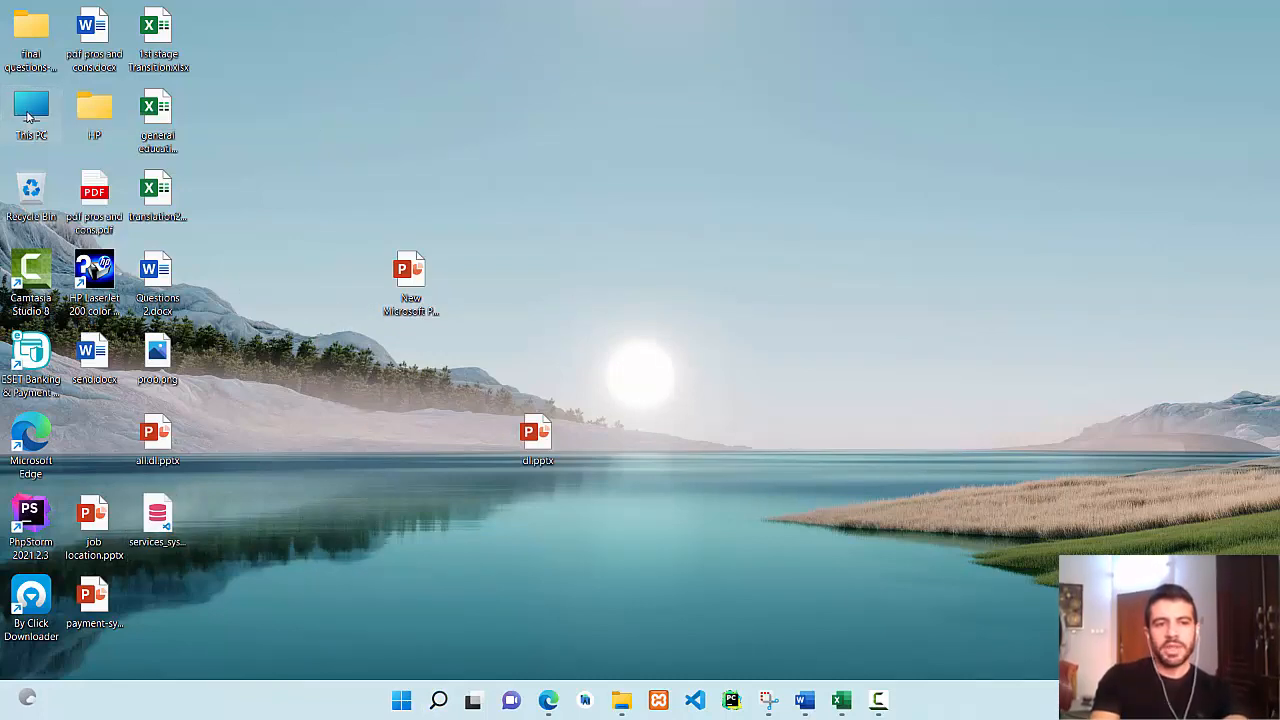
Open This PC and browse into Local Disk (E:).
double_click(28, 116)
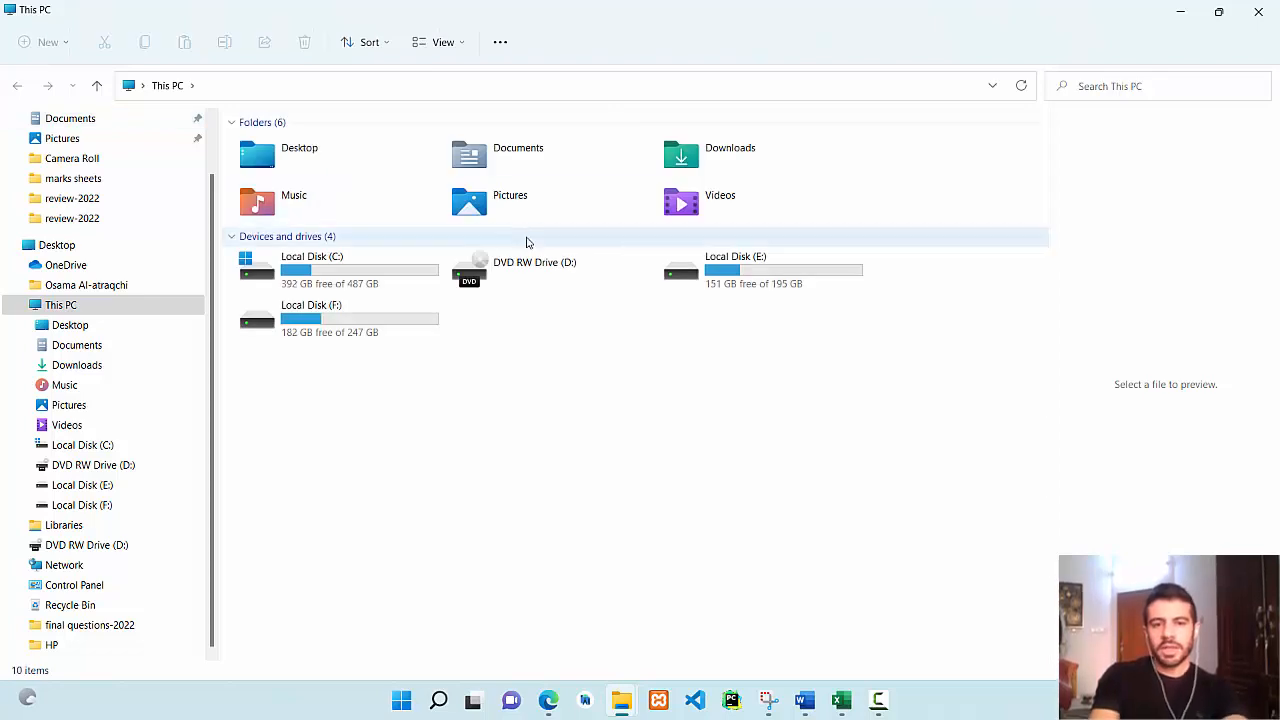
left_click(741, 280)
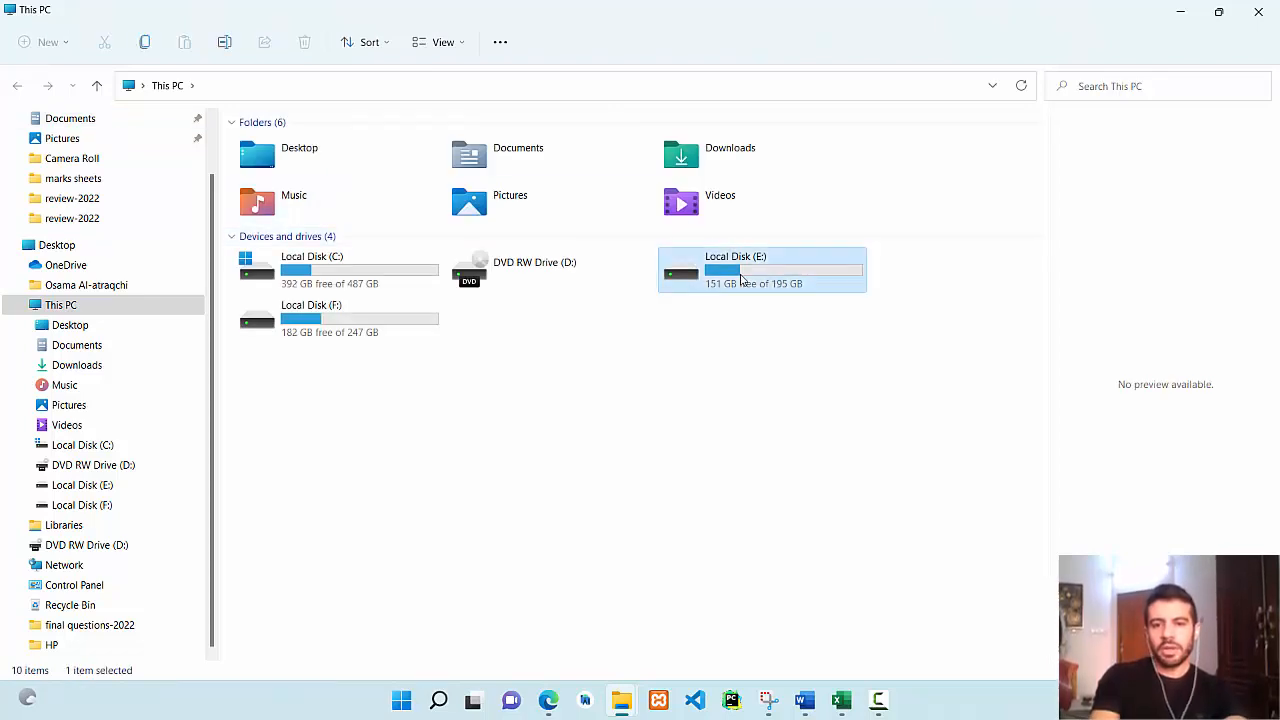
double_click(741, 280)
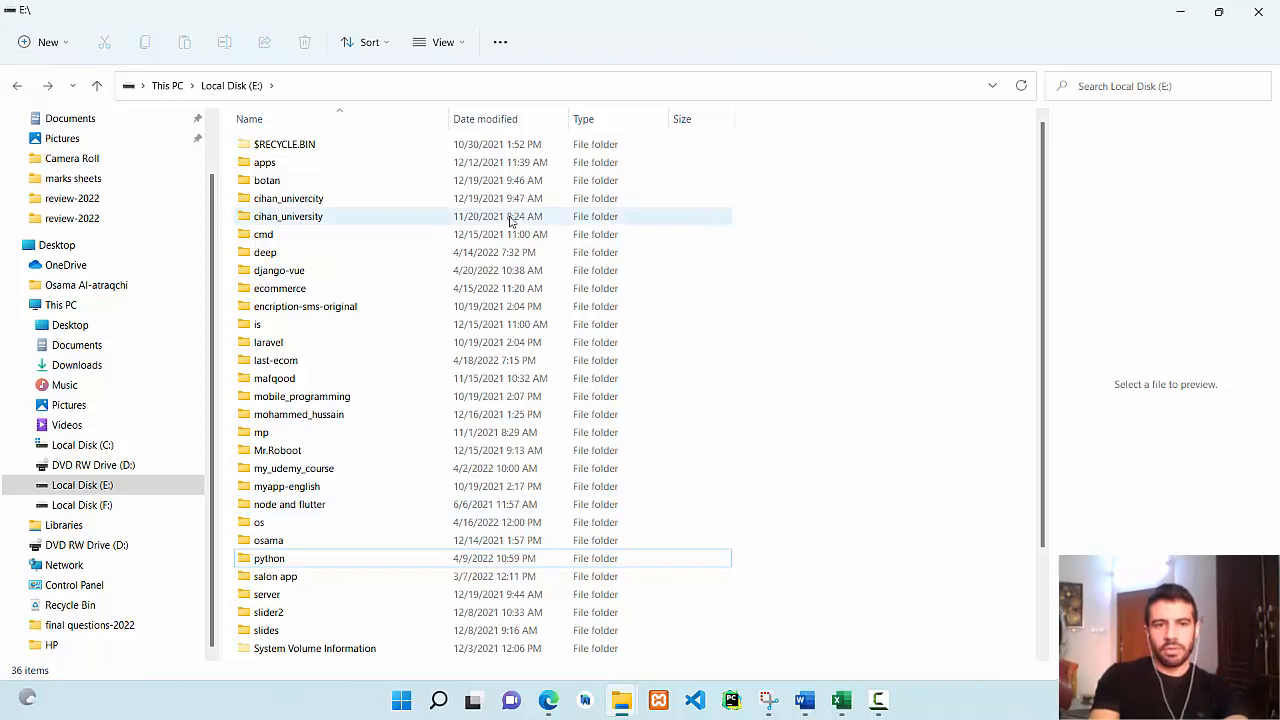
Create a new folder on drive E: named with the student's full name and open it.
right_click(746, 430)
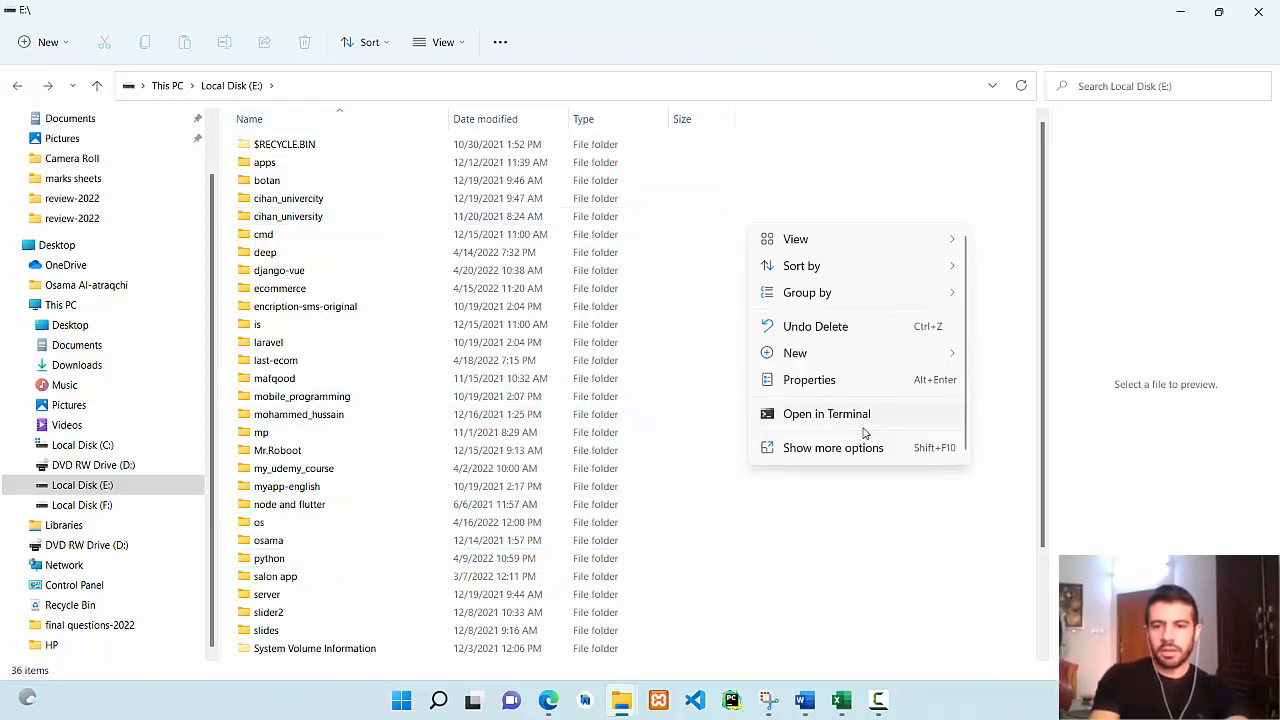
mouse_move(857, 362)
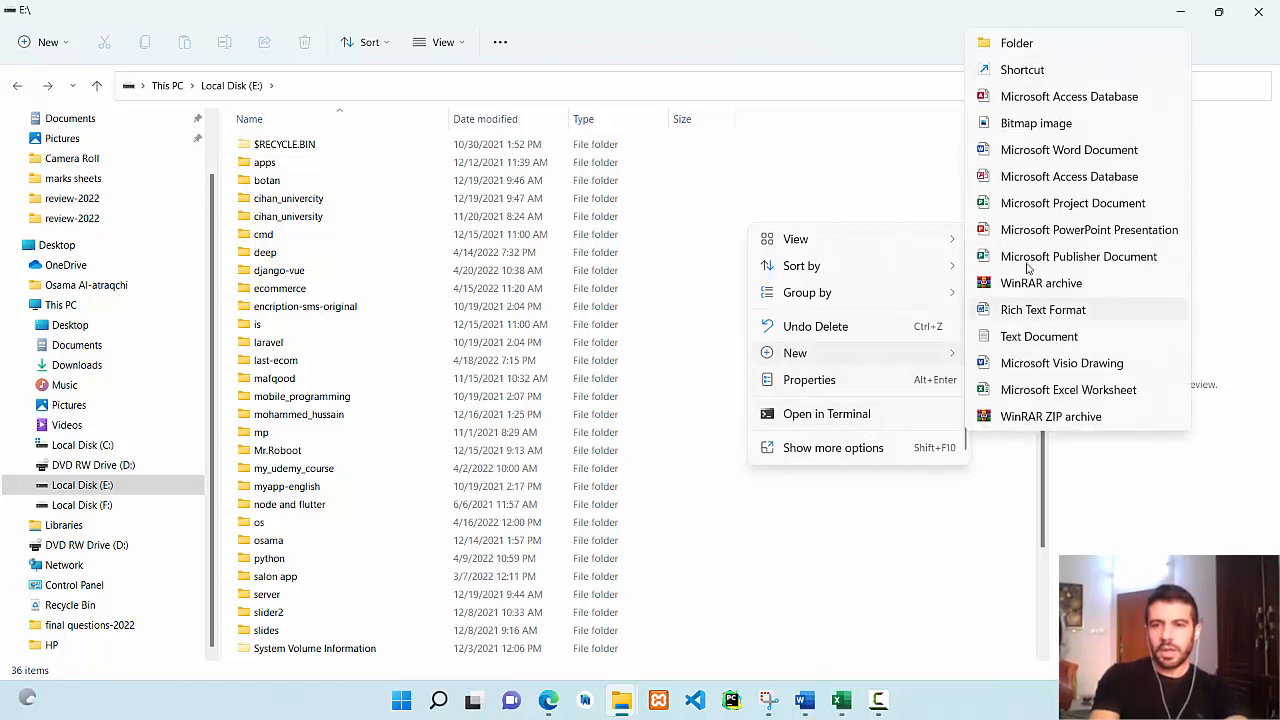
left_click(1008, 45)
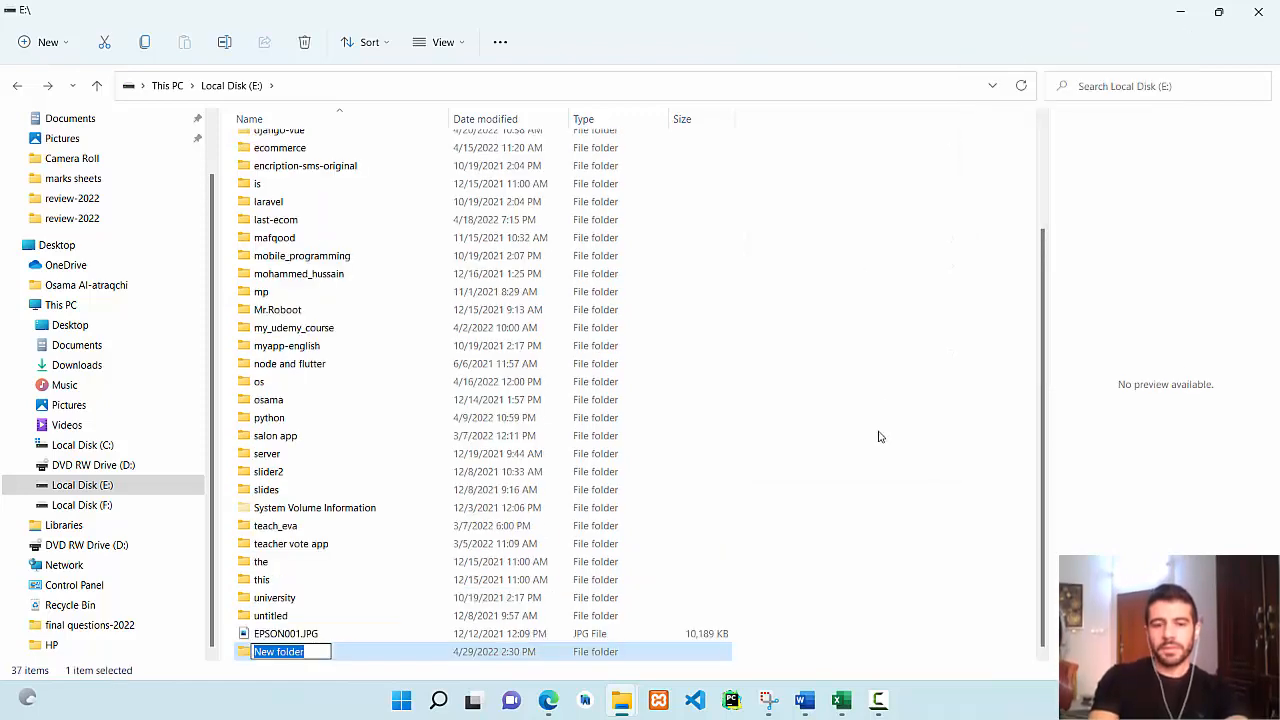
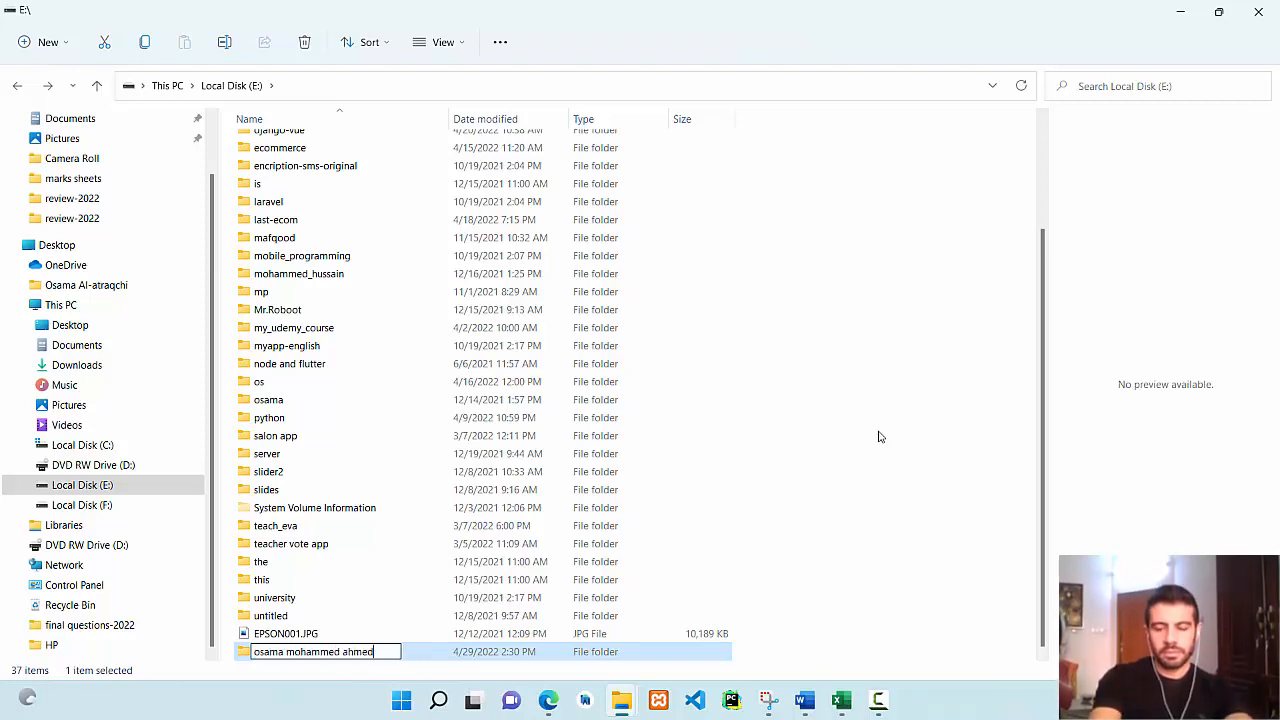
key("Return")
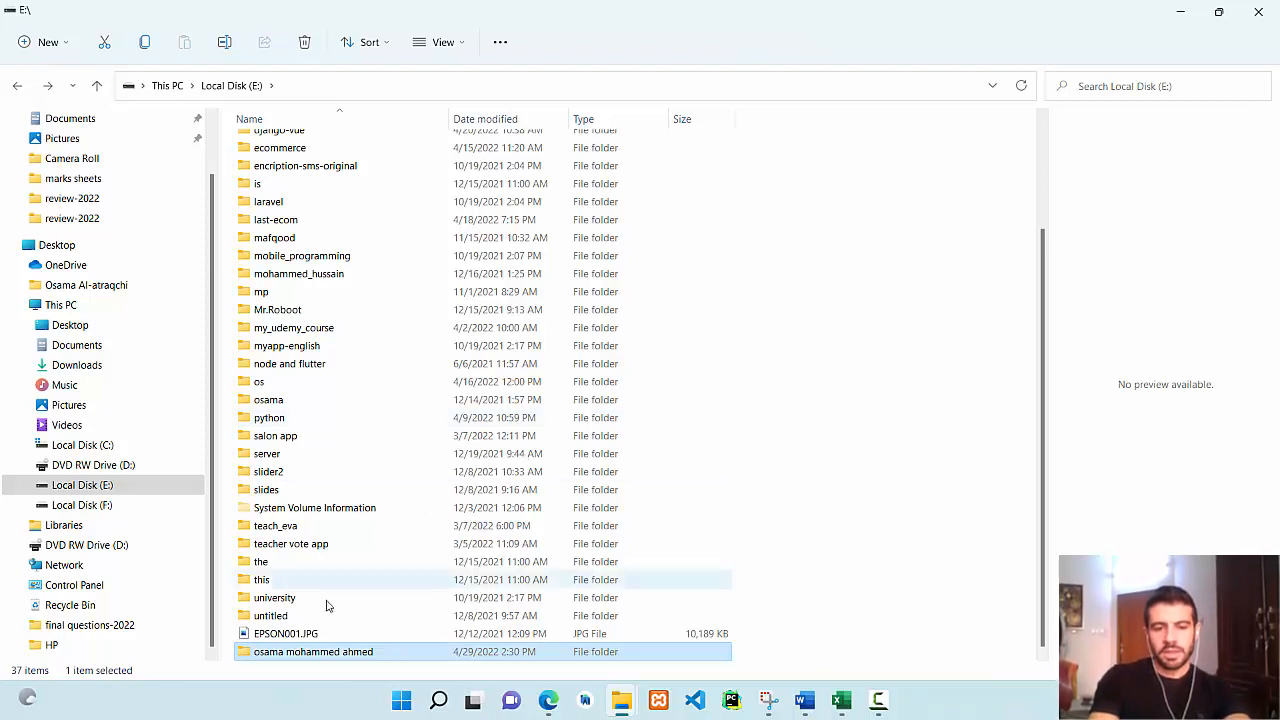
double_click(290, 656)
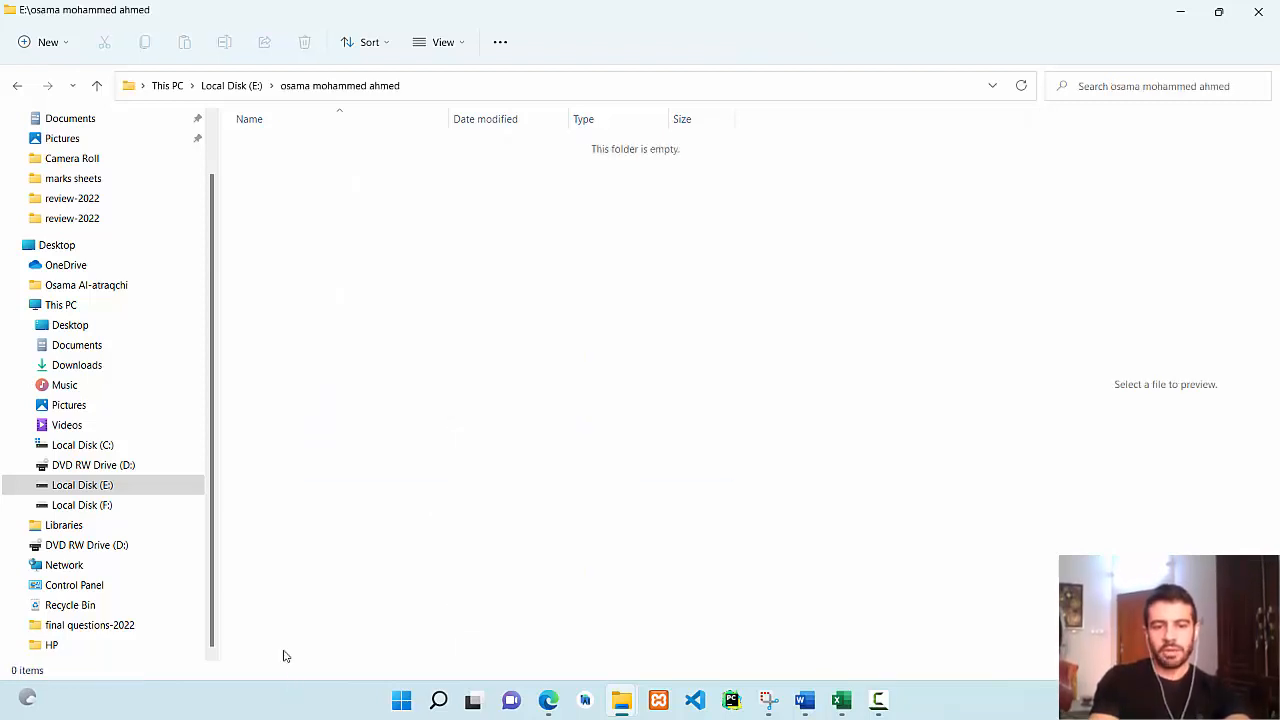
Add a new Excel workbook to the folder, keeping the default name New Microsoft Excel Worksheet.xlsx.
right_click(382, 313)
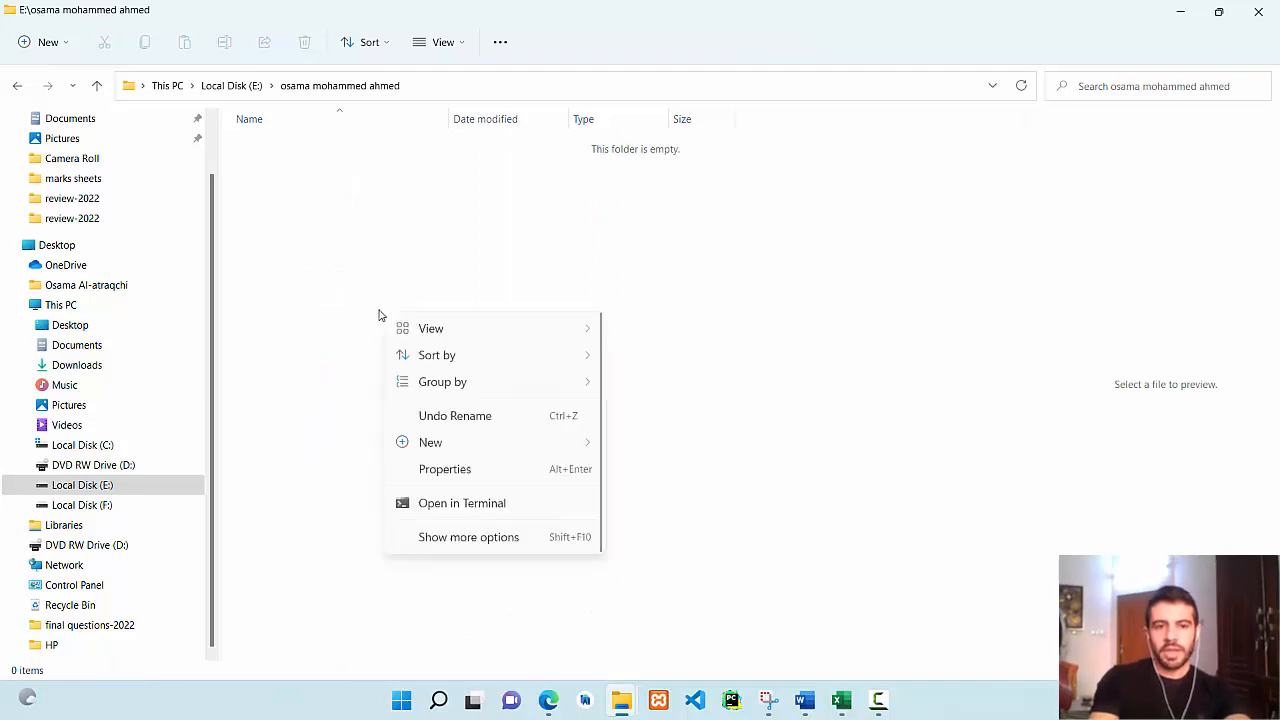
mouse_move(460, 443)
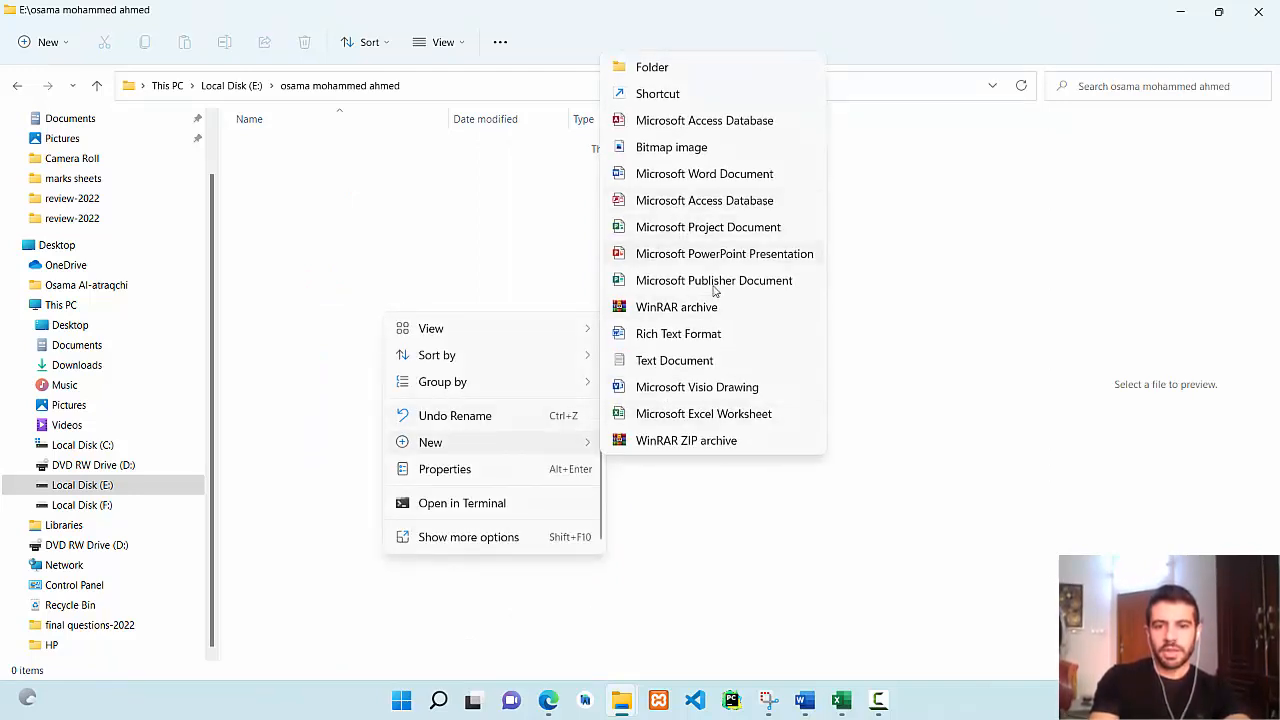
left_click(712, 413)
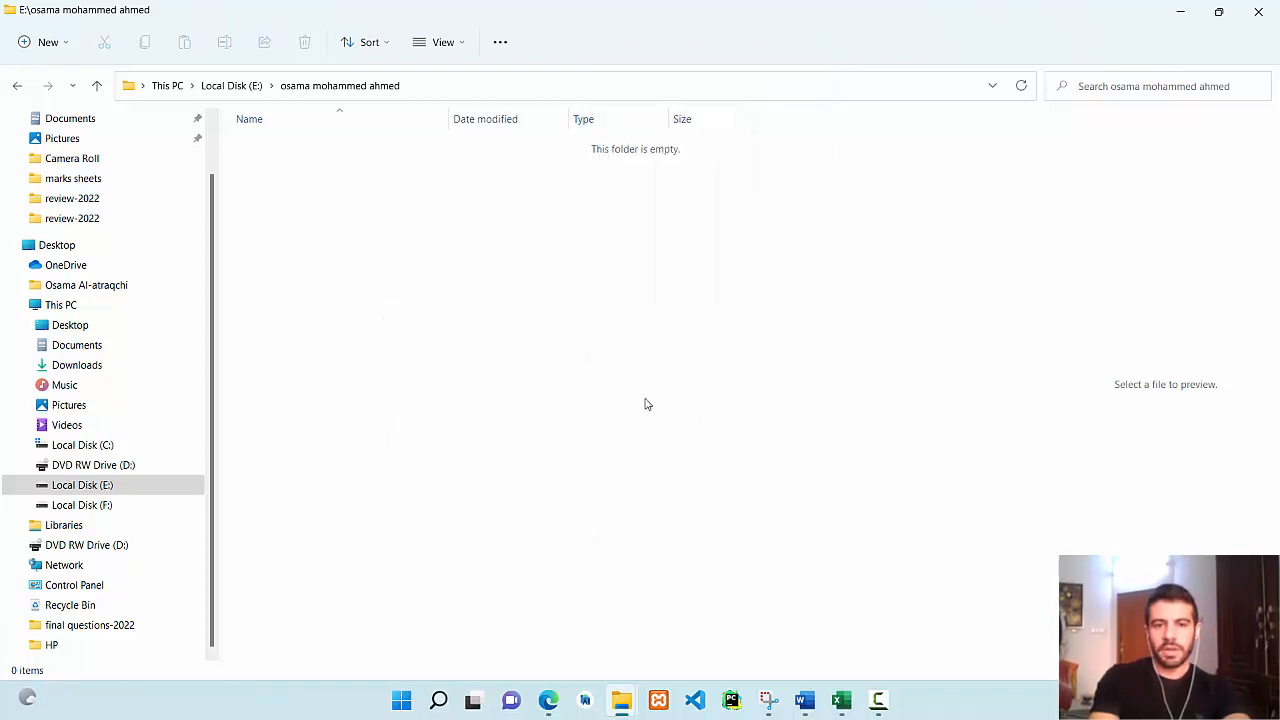
key("Return")
left_click(357, 320)
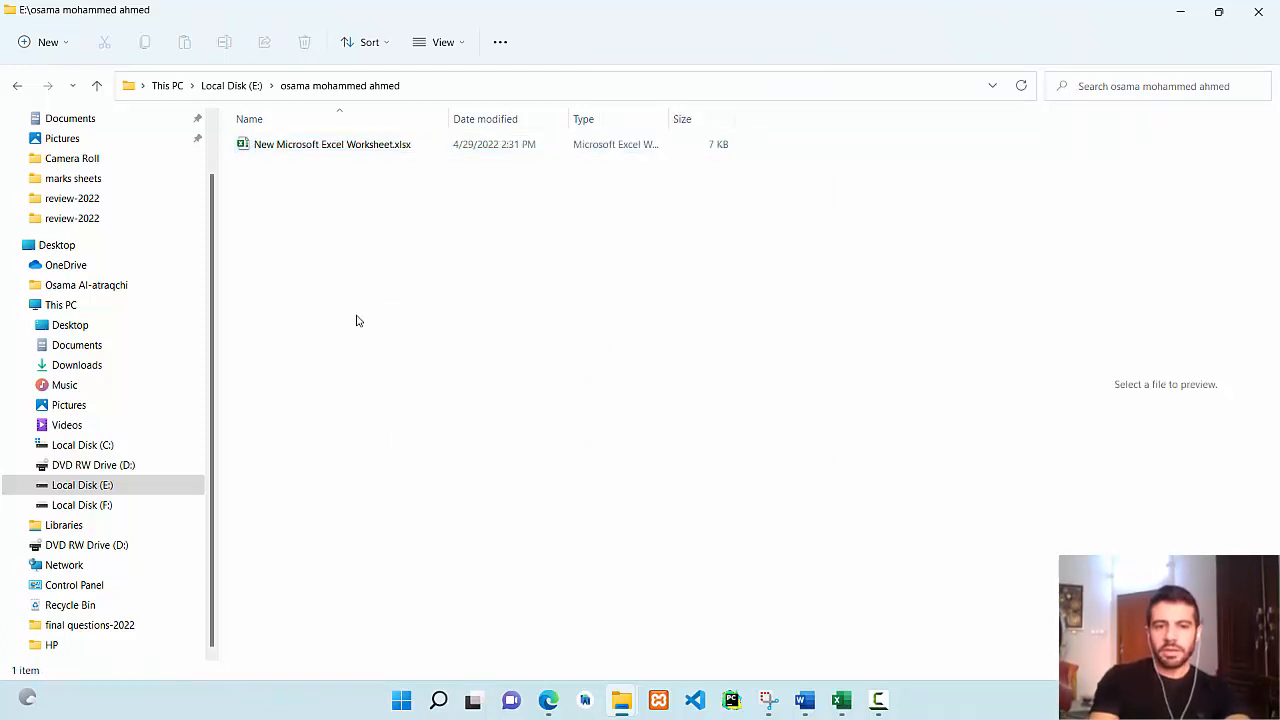
Add a new PowerPoint presentation to the folder, then return to last youtube.xlsx in Excel.
right_click(354, 320)
mouse_move(420, 452)
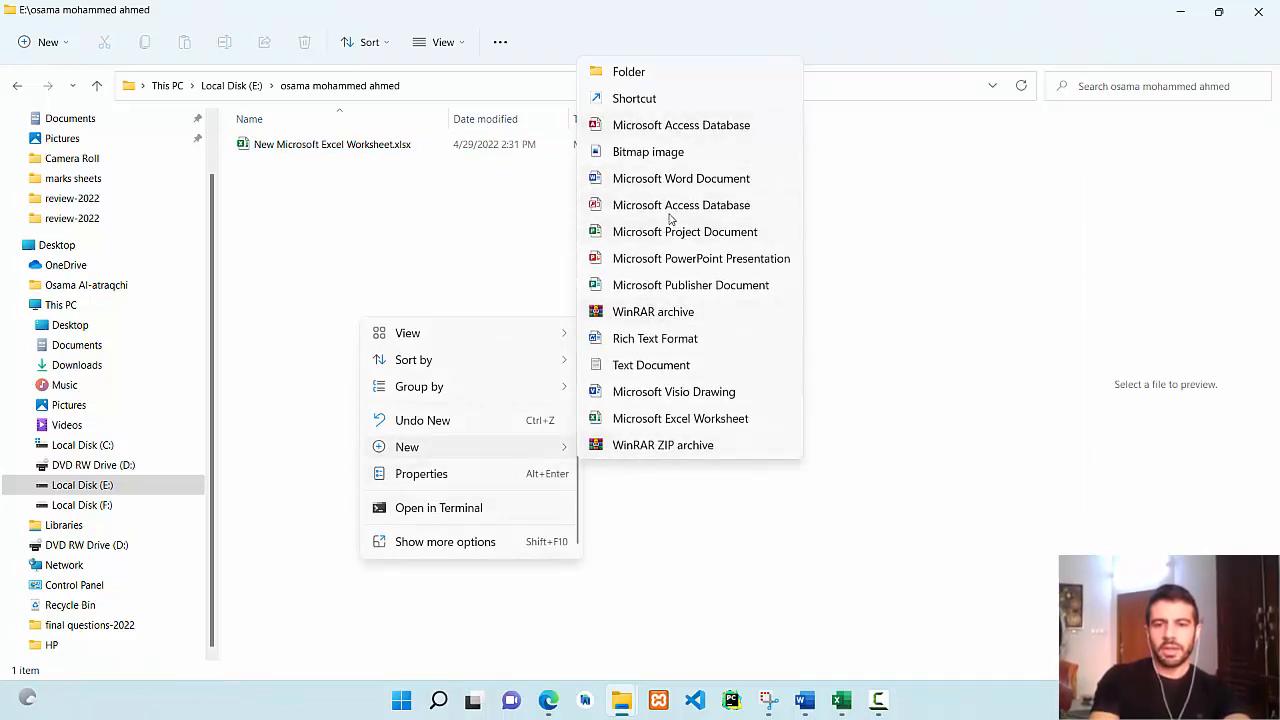
left_click(662, 258)
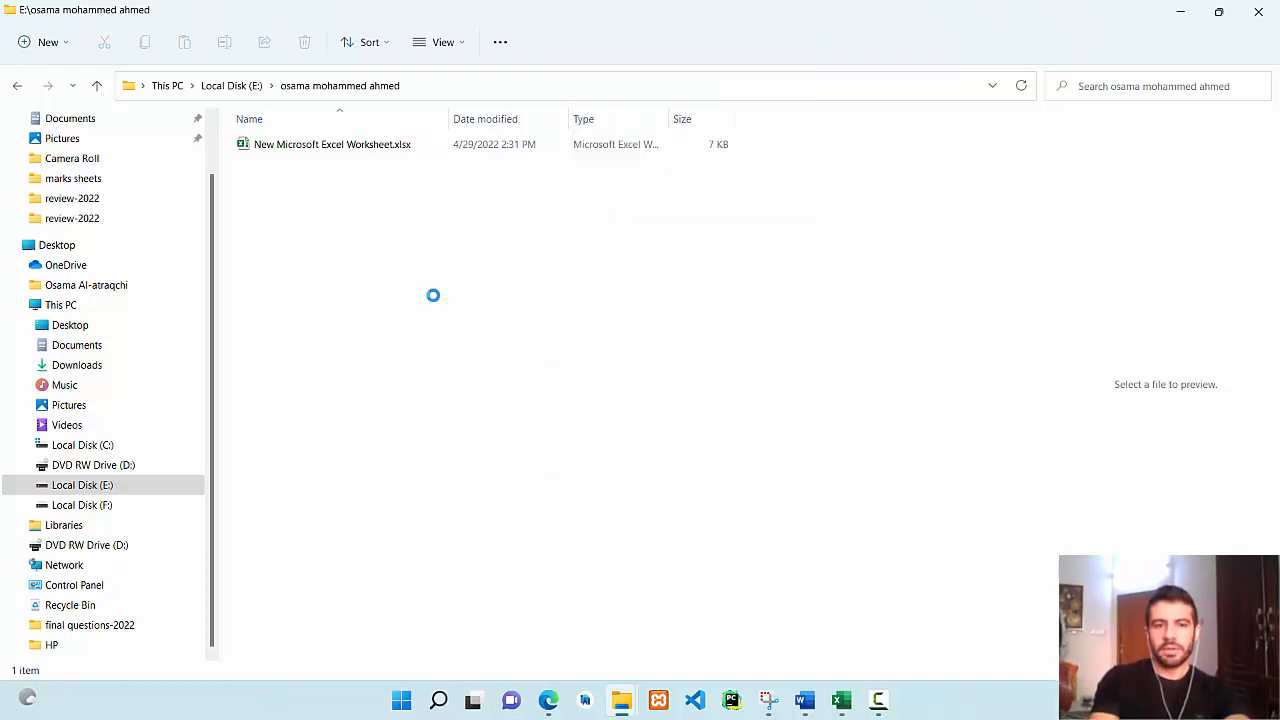
left_click(307, 191)
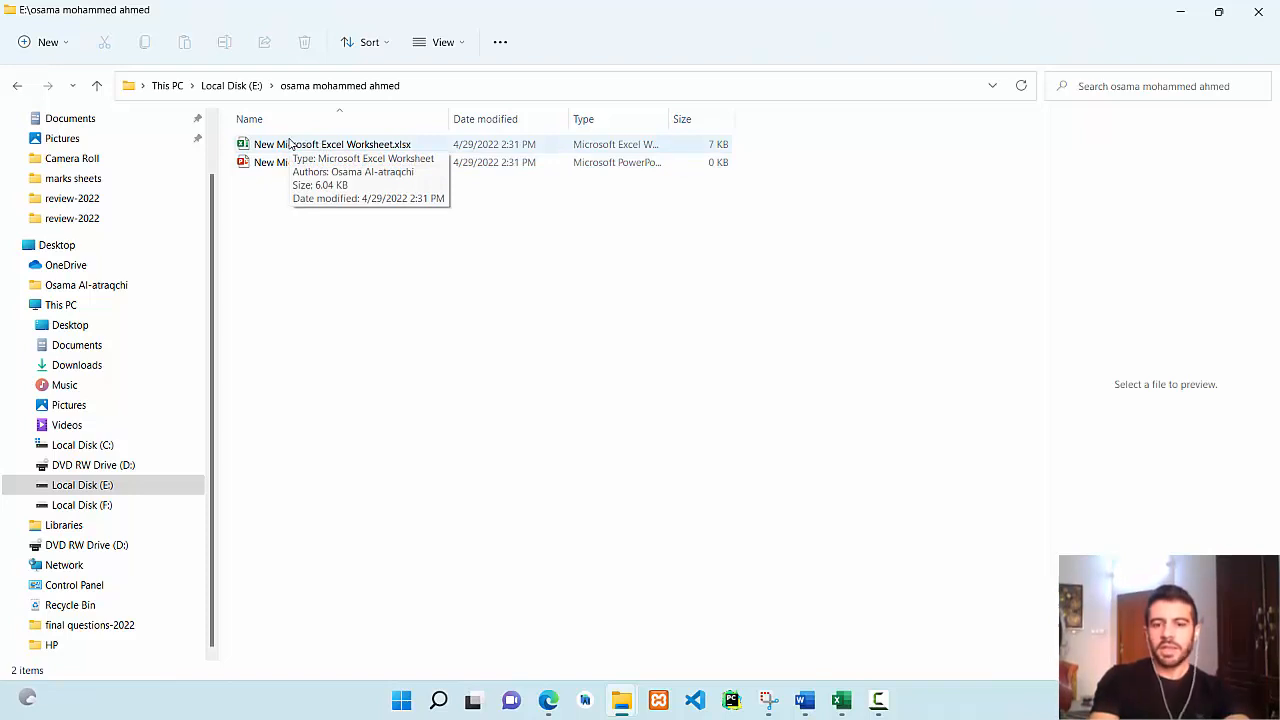
left_click(841, 700)
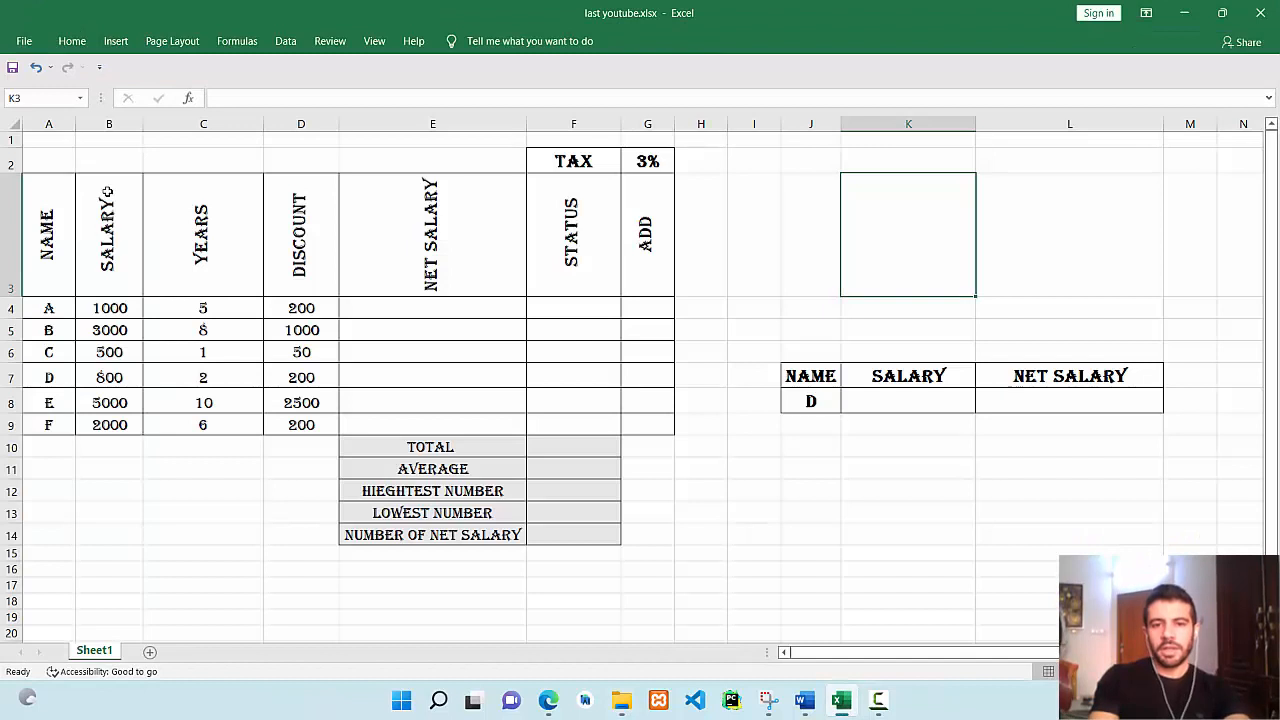
left_click_drag(38, 158, 666, 446)
left_click(796, 532)
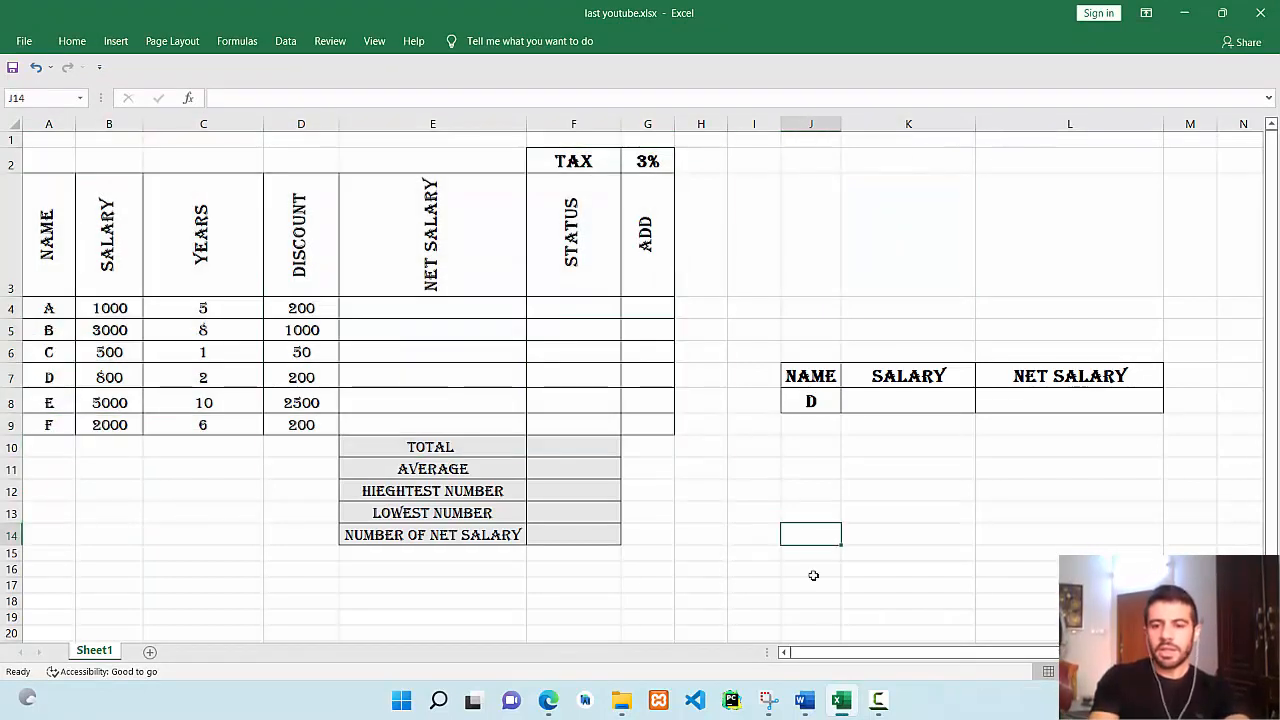
left_click(804, 700)
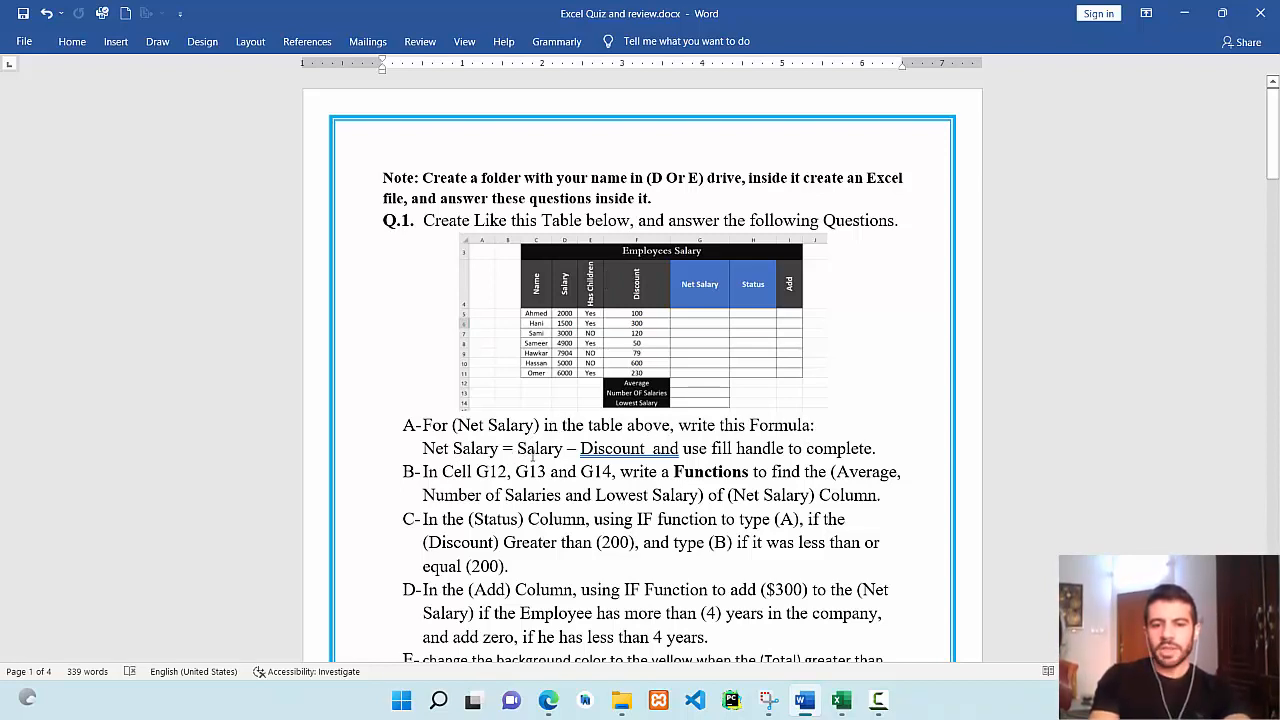
left_click(848, 703)
left_click(425, 311)
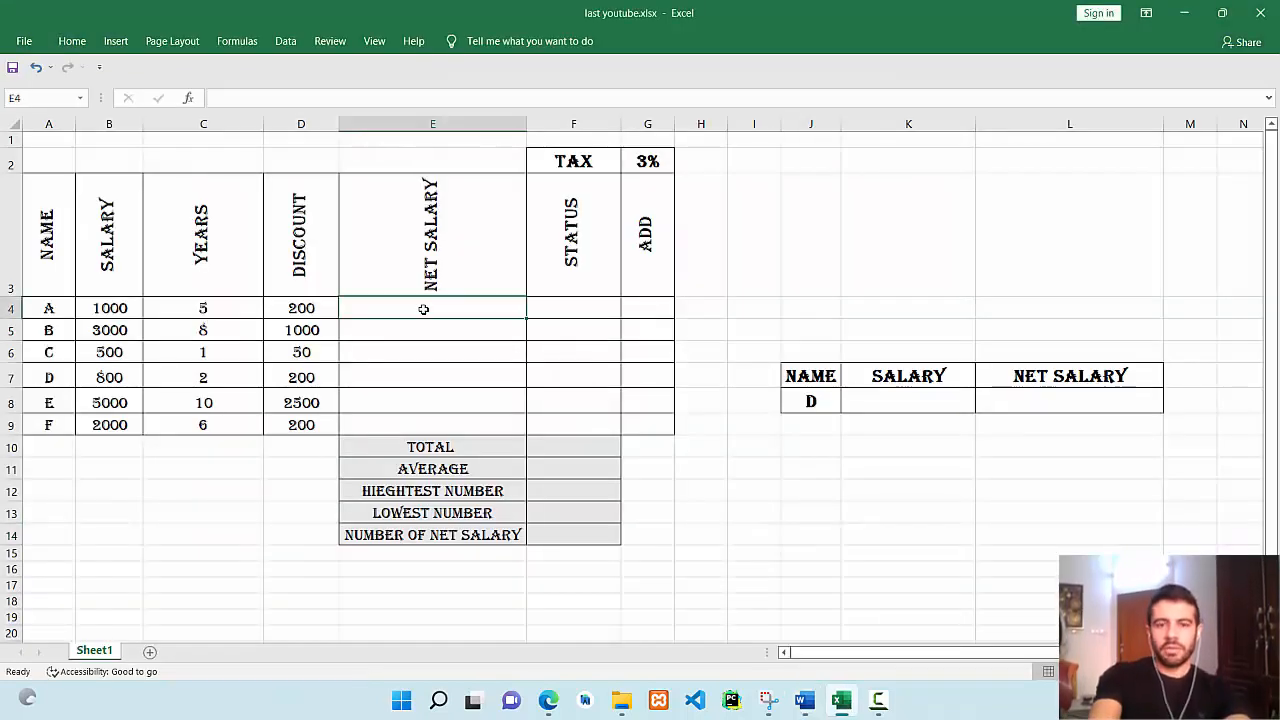
Enter =B4-D4 in E4 and fill it down to E9 for all net salaries.
type("=")
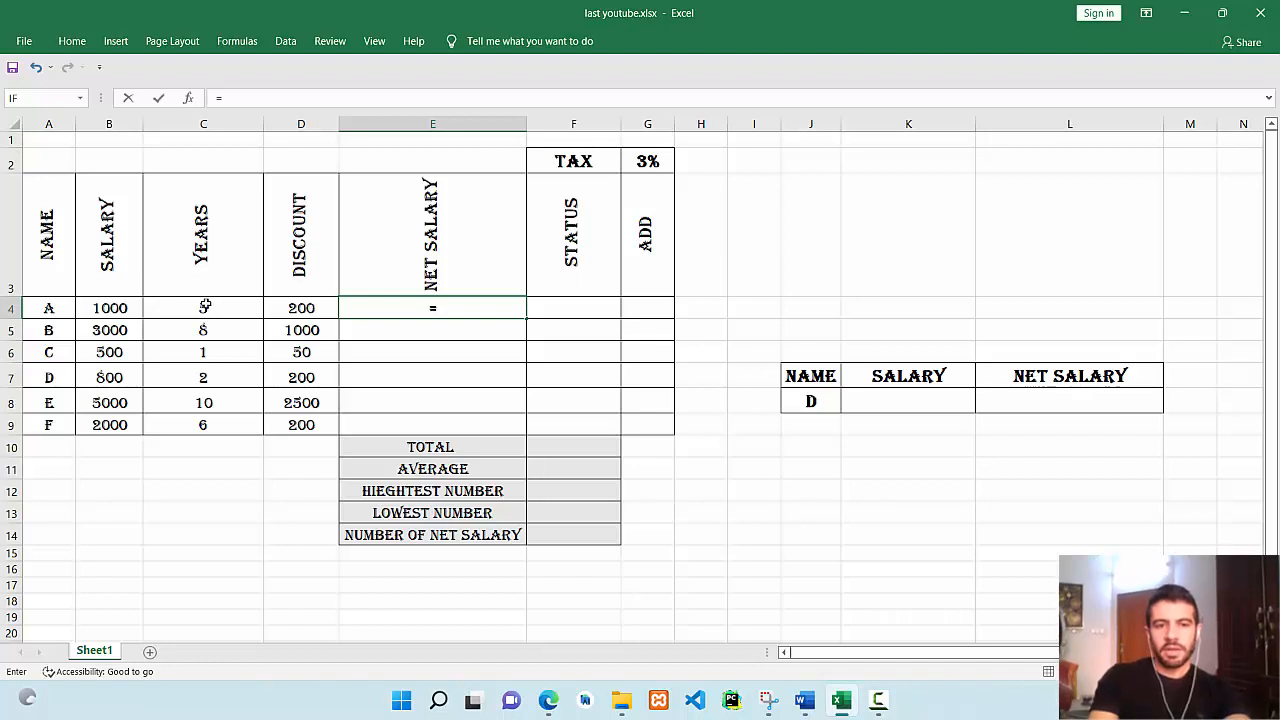
left_click(110, 309)
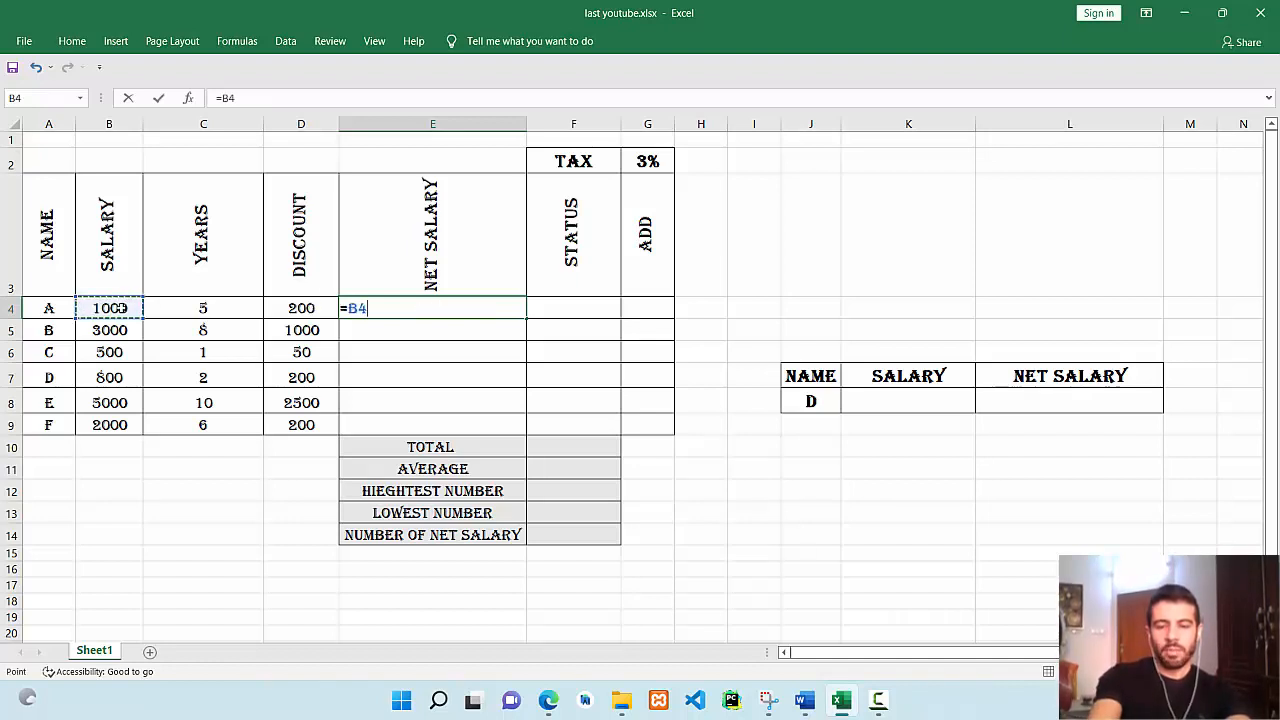
type("-")
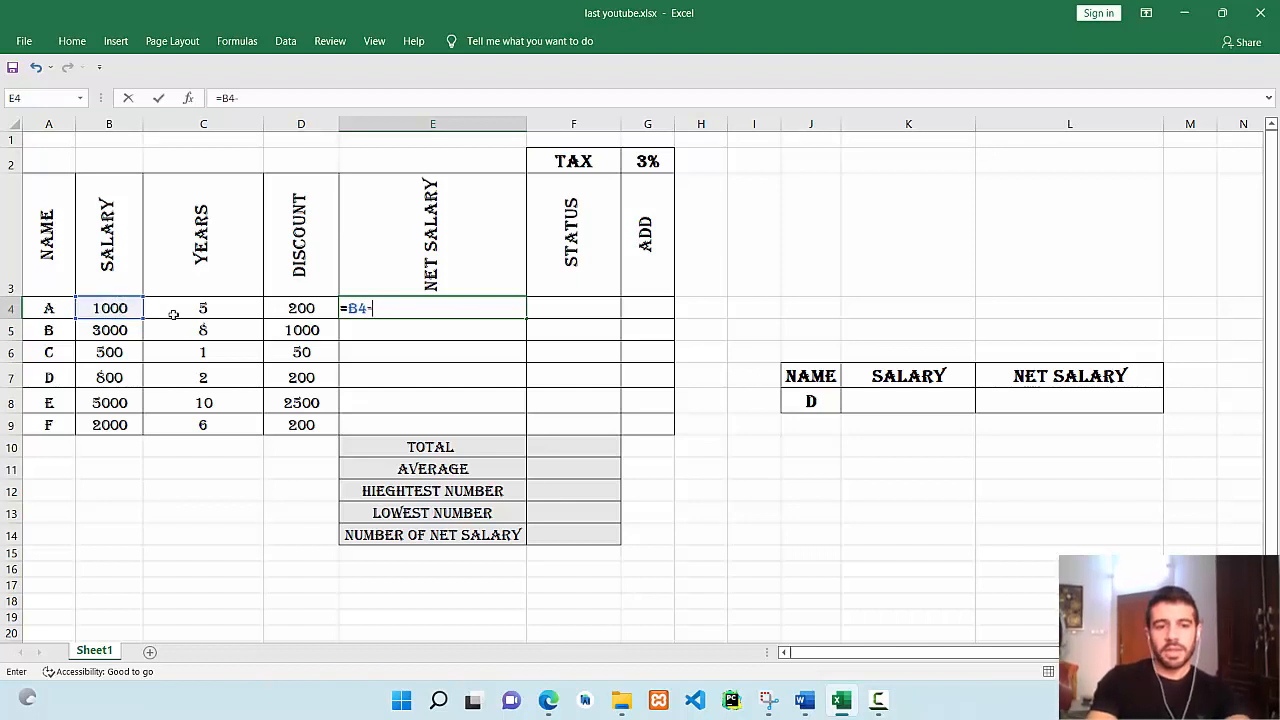
left_click(300, 314)
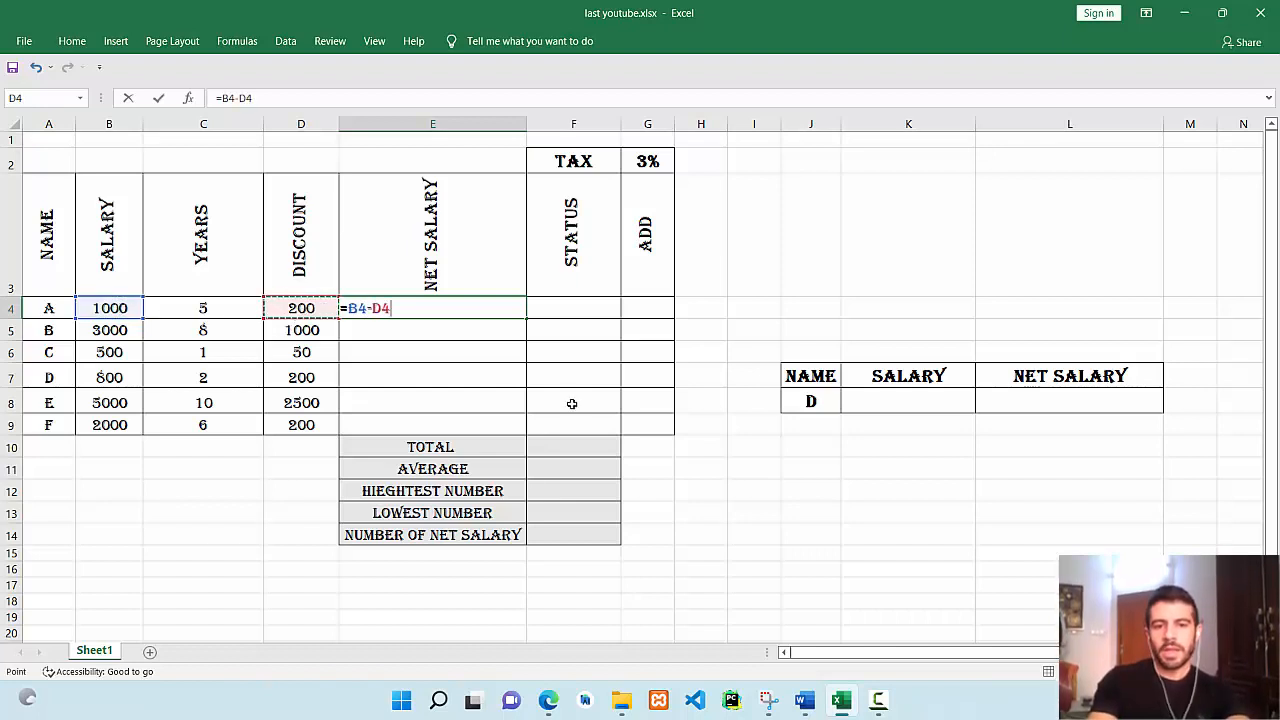
key("Return")
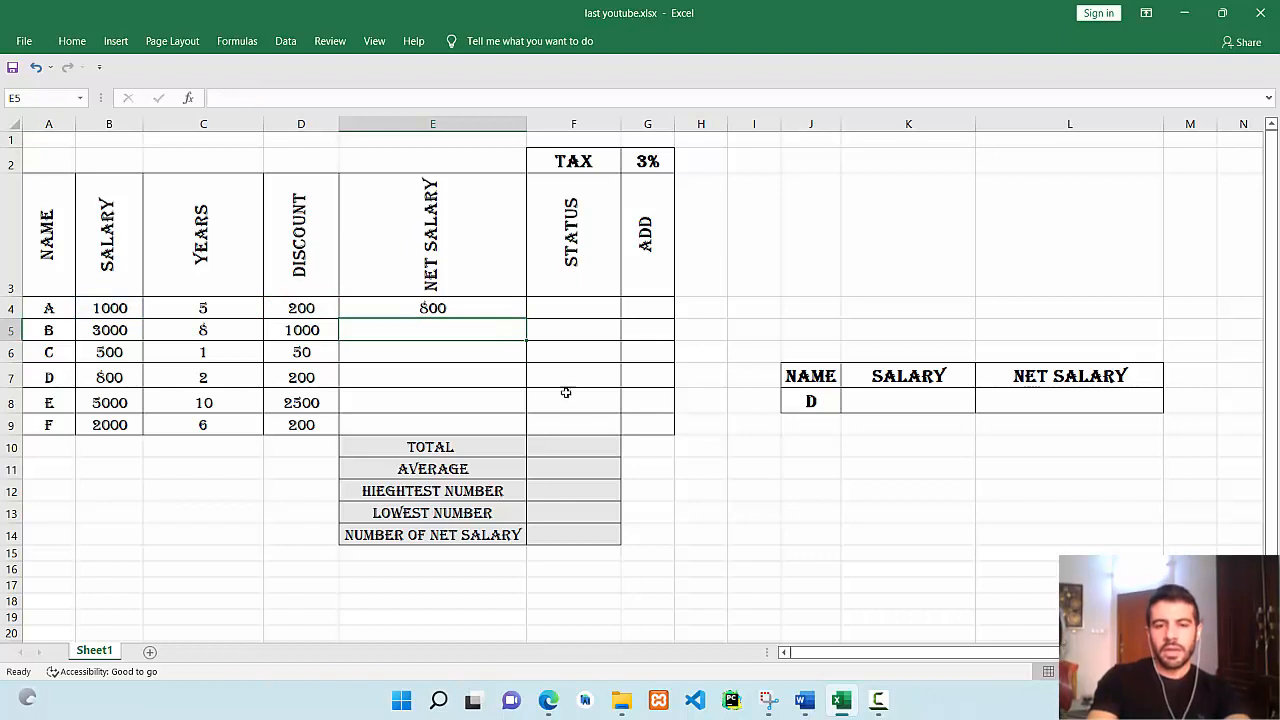
left_click(503, 310)
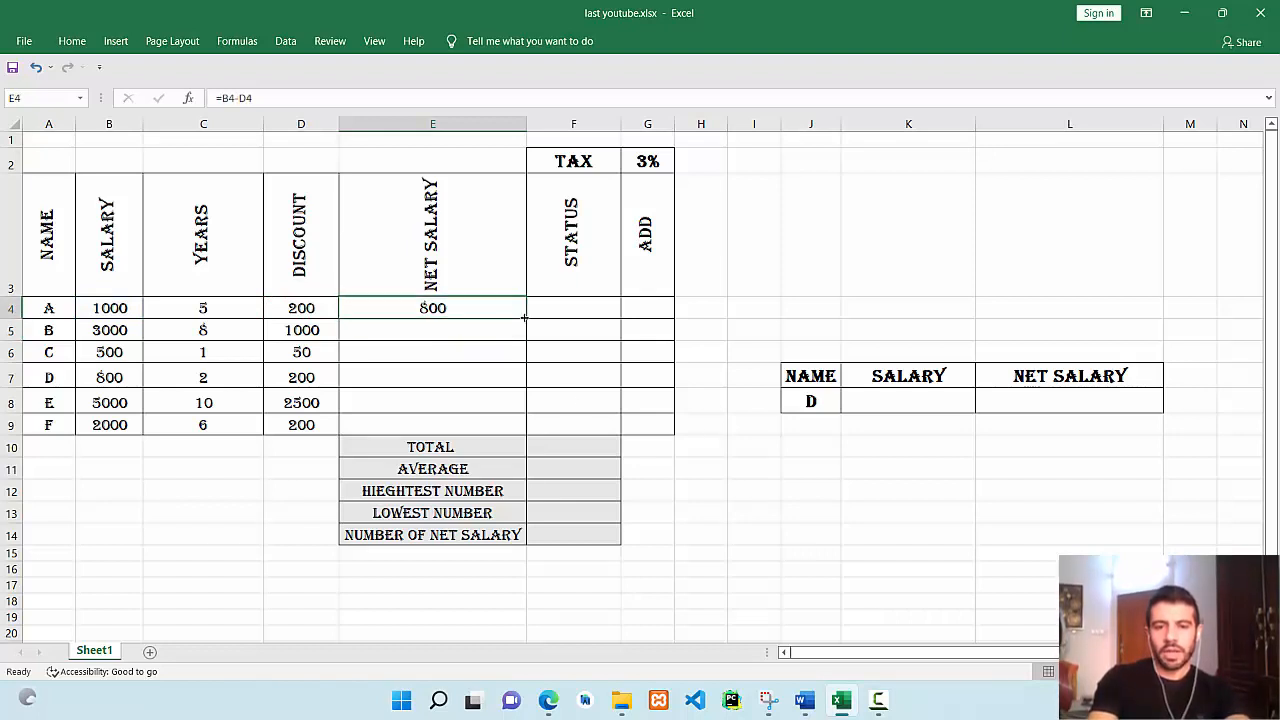
left_click_drag(523, 318, 515, 430)
Check the copied Net Salary formulas, then switch to the Word quiz document.
left_click(451, 349)
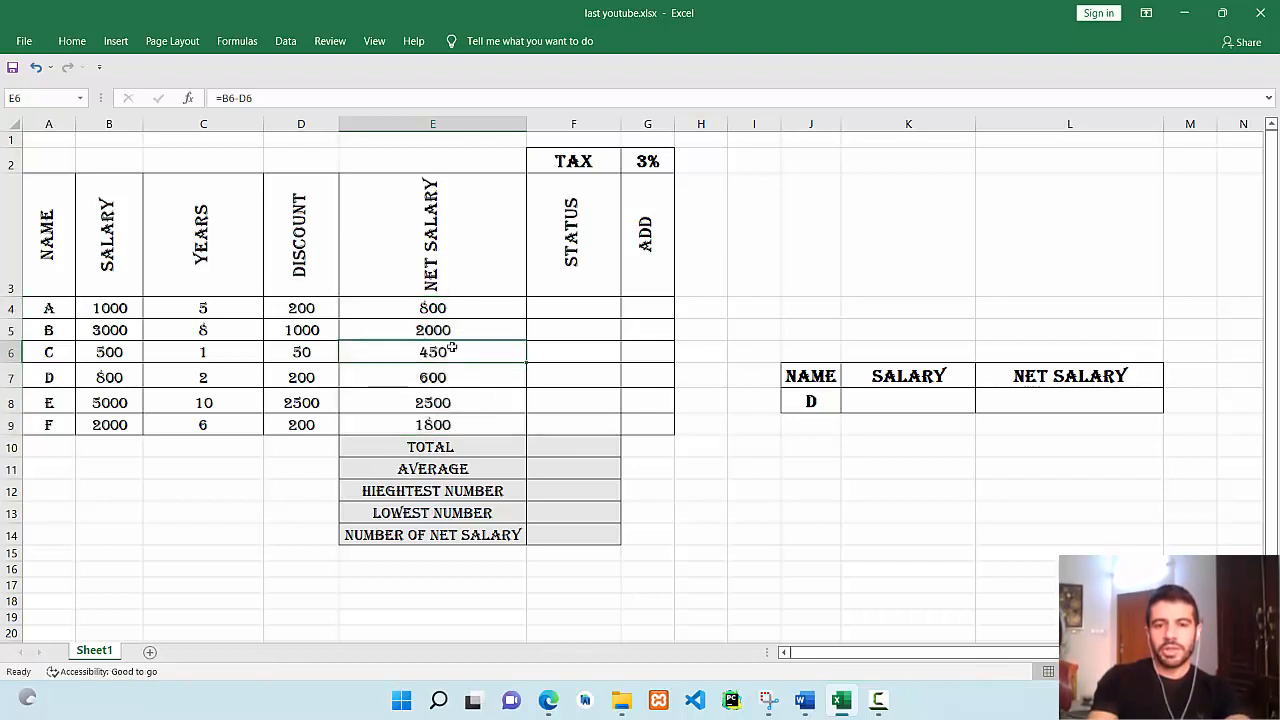
double_click(413, 310)
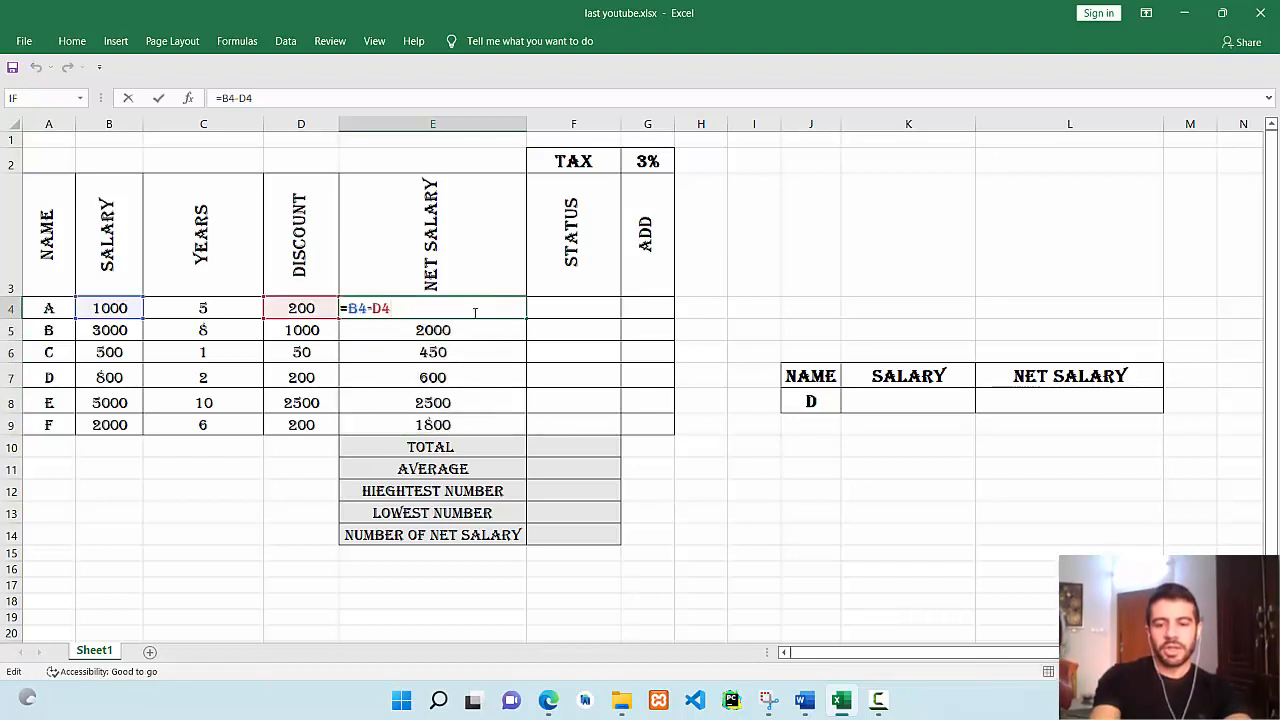
key("Return")
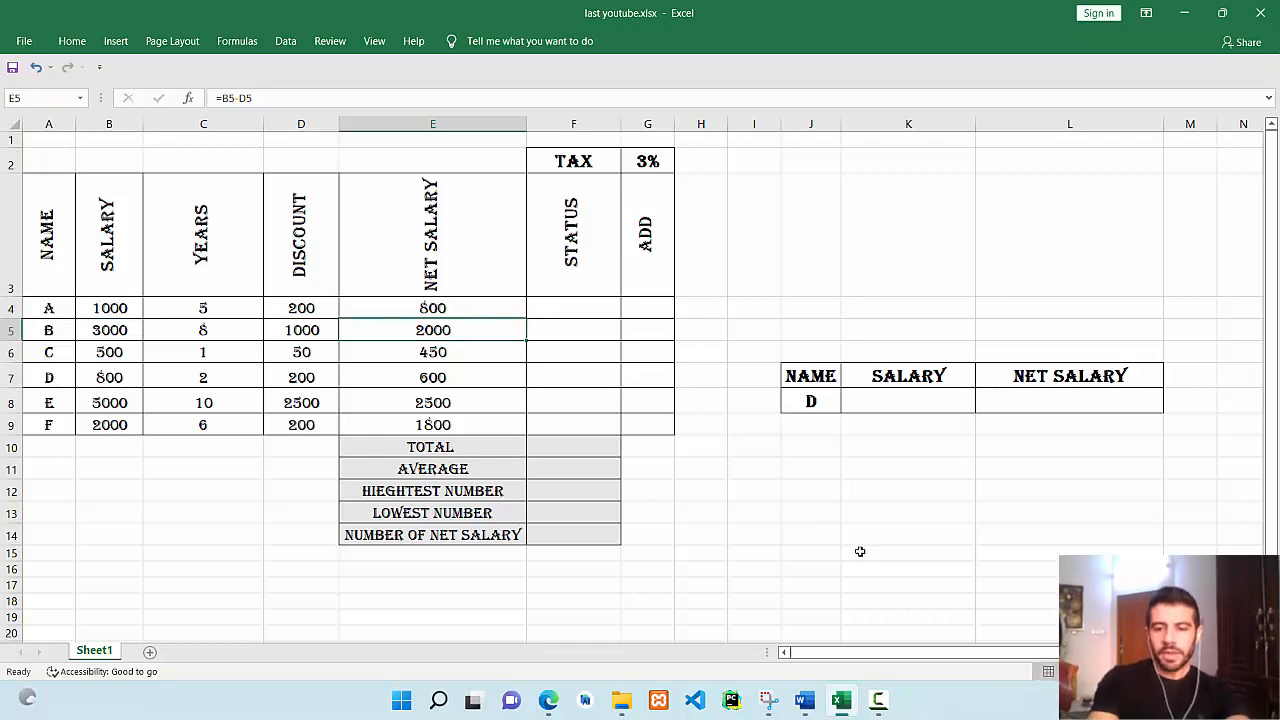
left_click(808, 700)
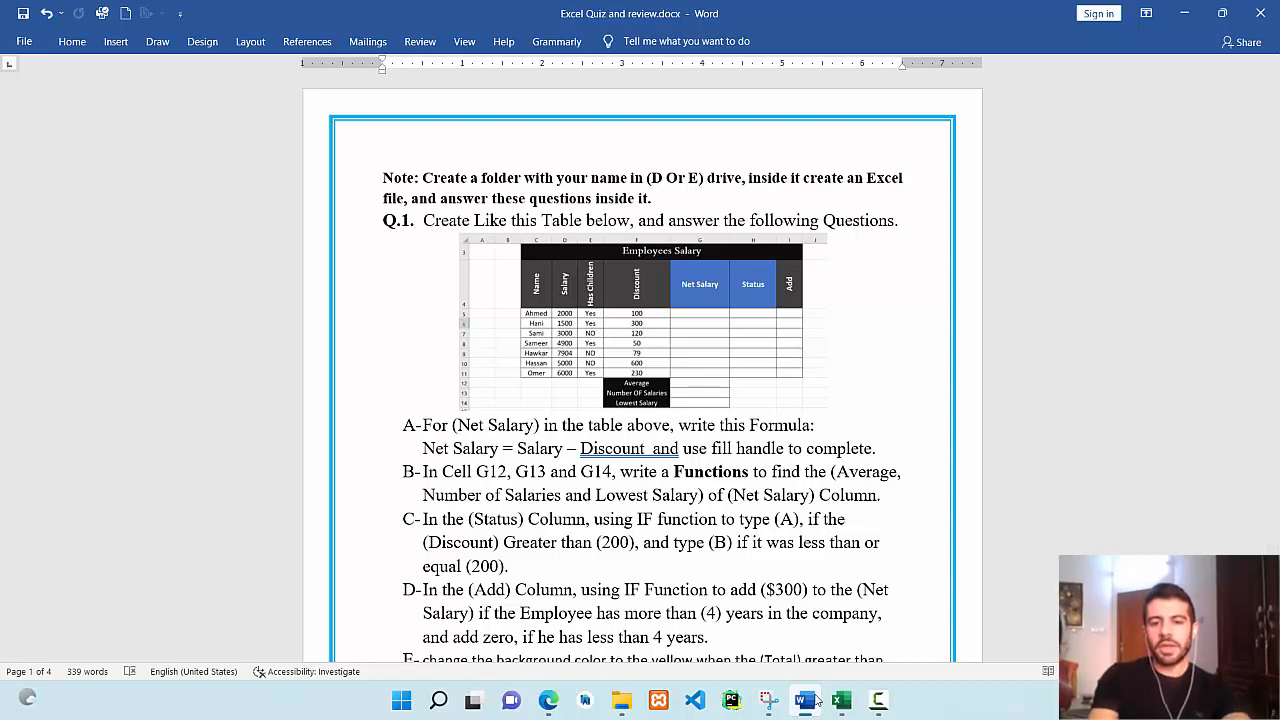
Back in Excel, point out the empty summary cells below the table and select TOTAL.
left_click(816, 700)
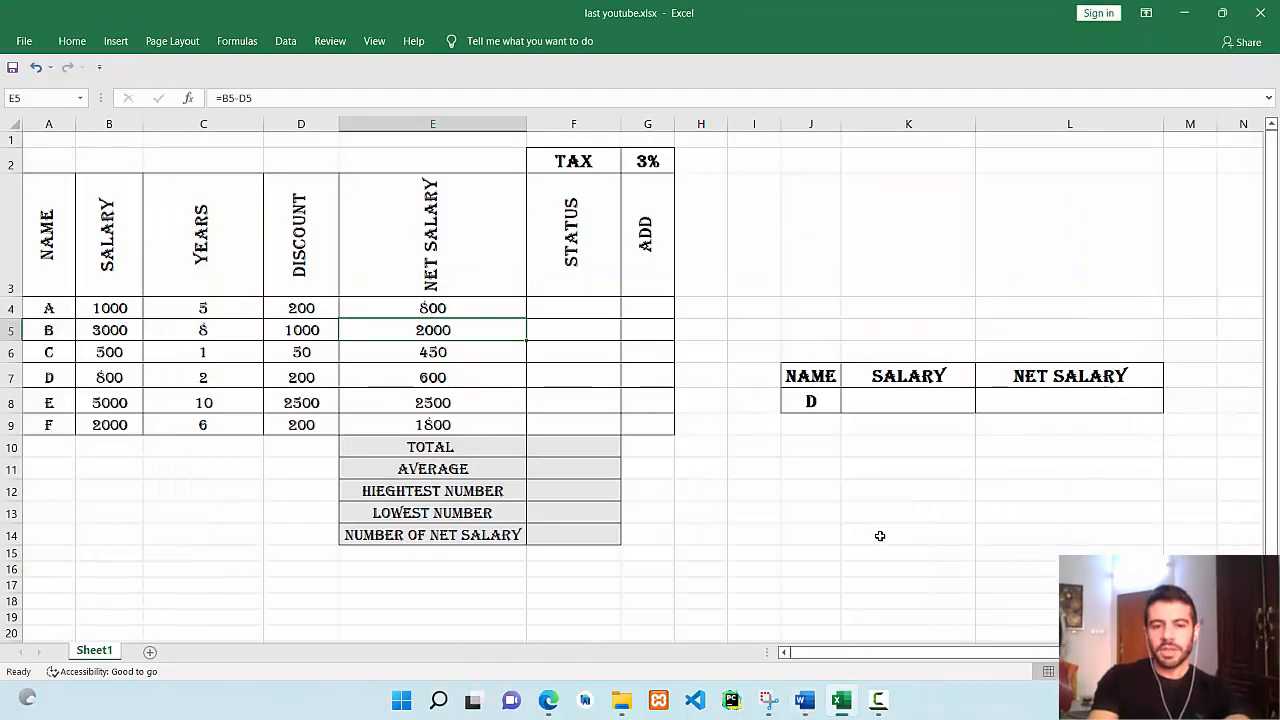
mouse_move(510, 445)
left_mouse_down()
mouse_move(491, 440)
mouse_move(573, 512)
left_mouse_up()
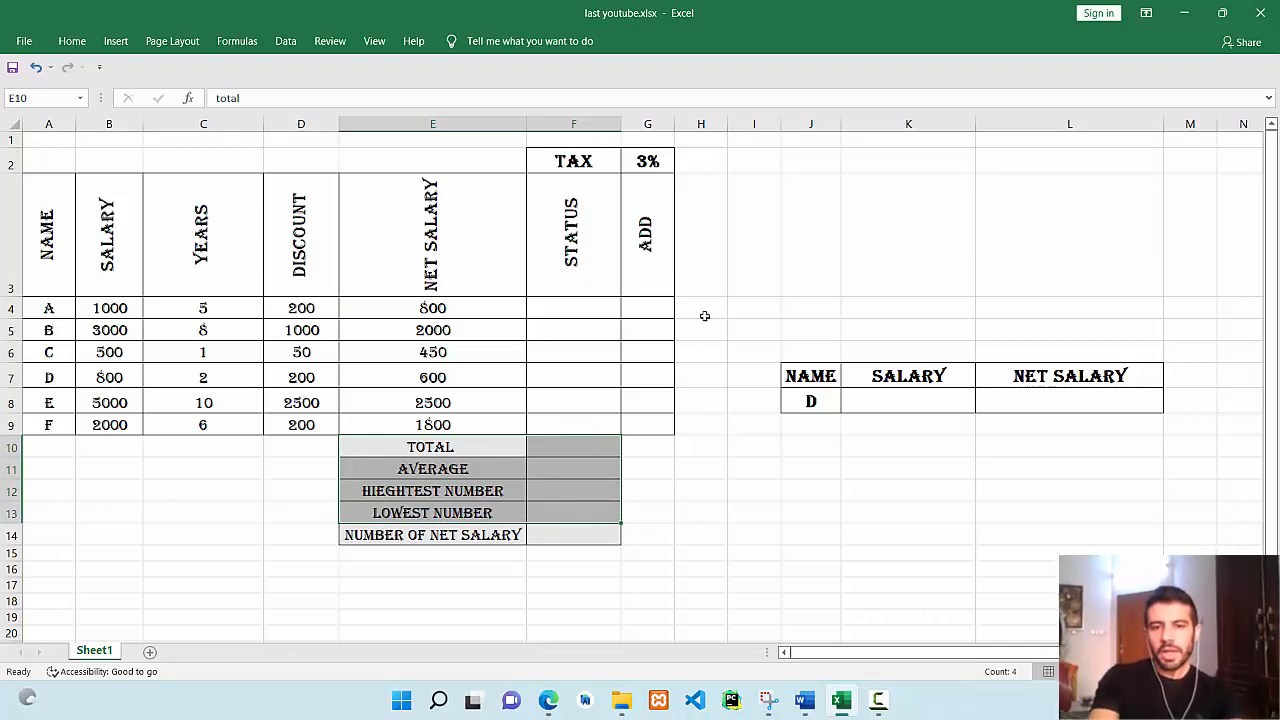
left_click(615, 426)
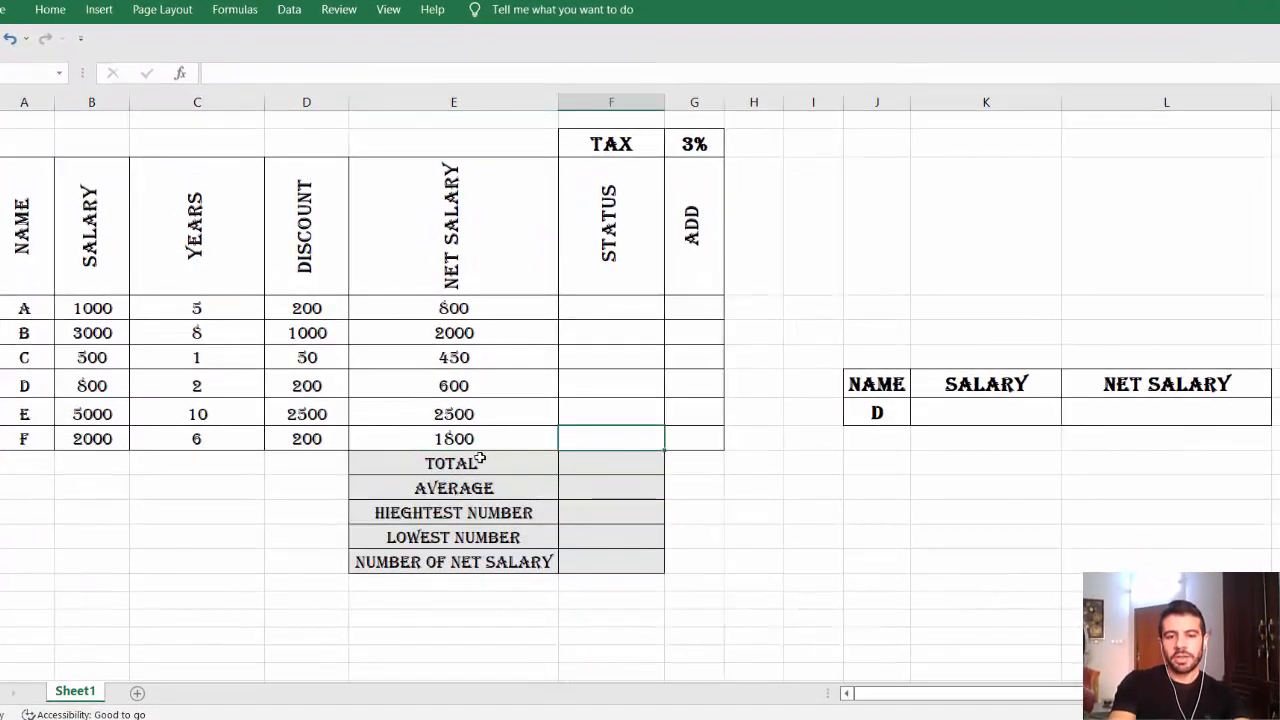
left_click(608, 464)
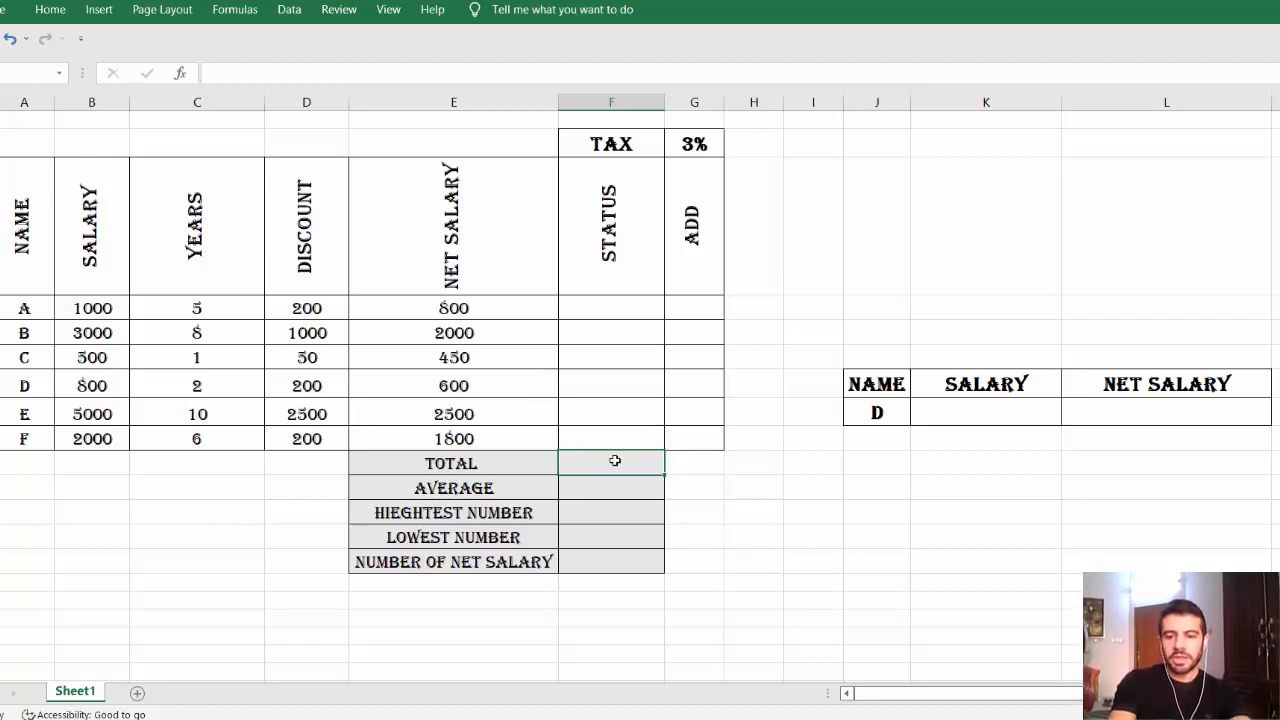
Enter =SUM(E4:E9) in the TOTAL cell, giving 8150.
type("=s")
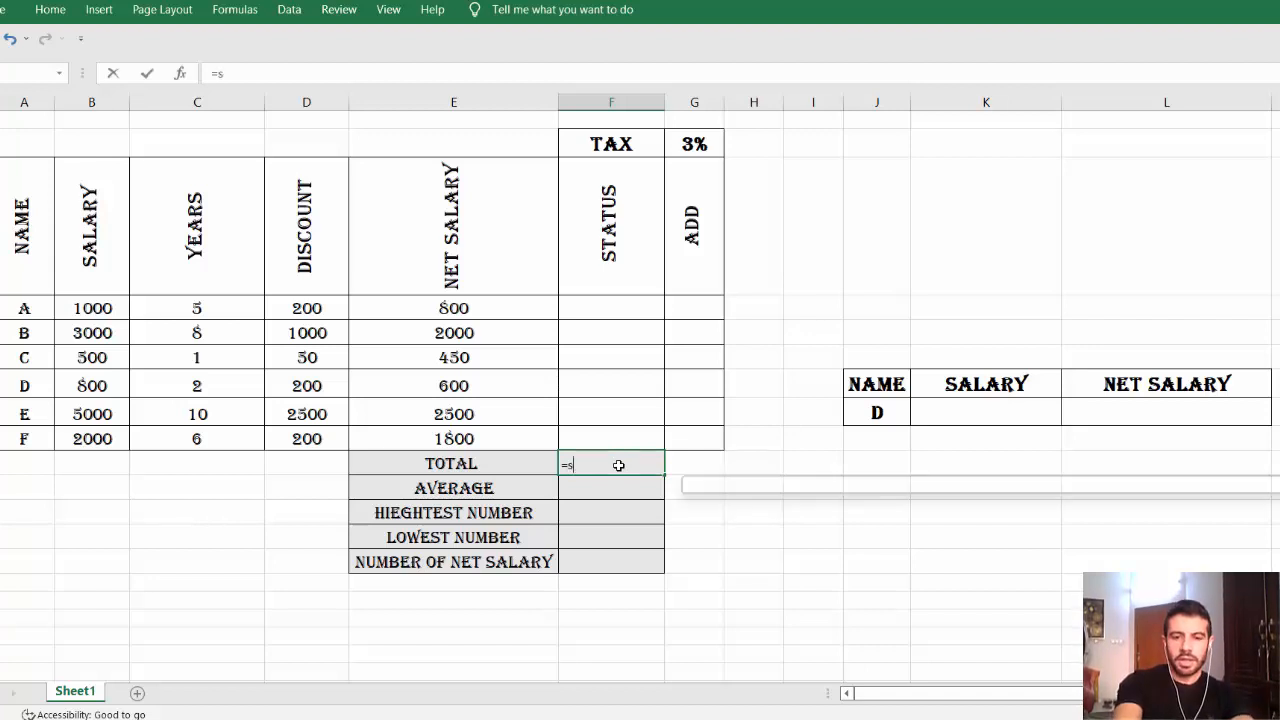
type("um(")
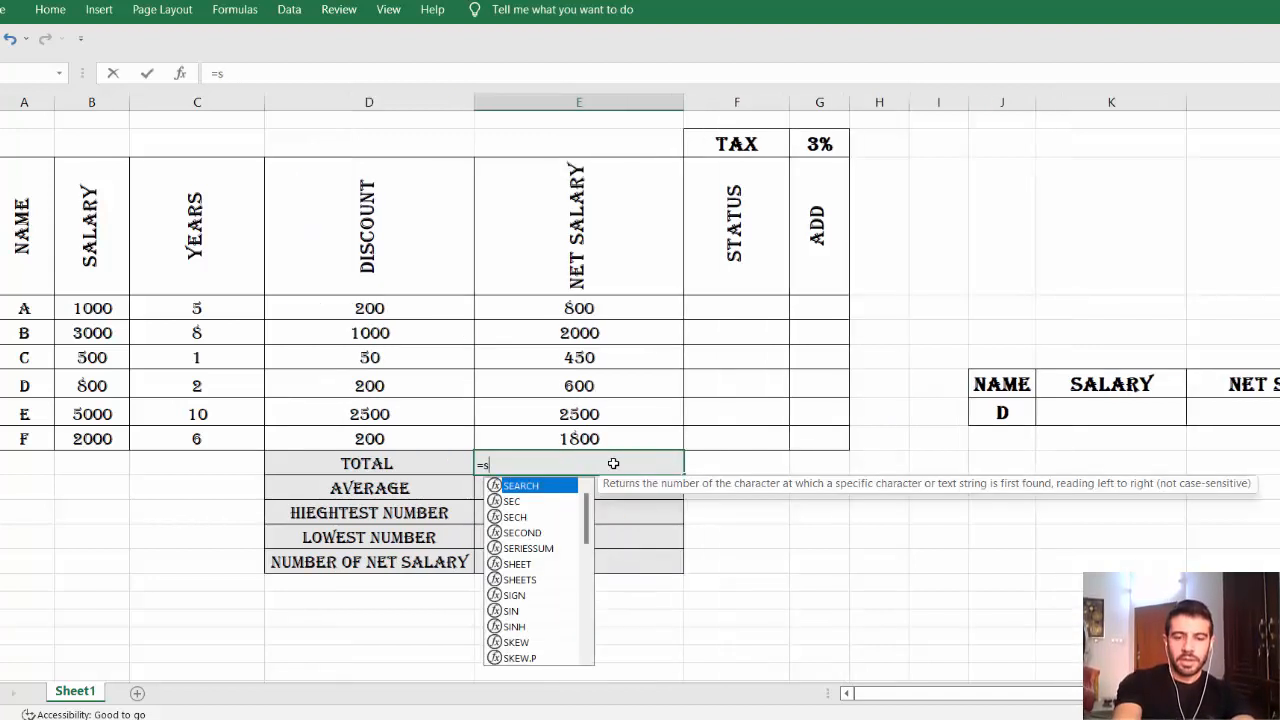
type("um")
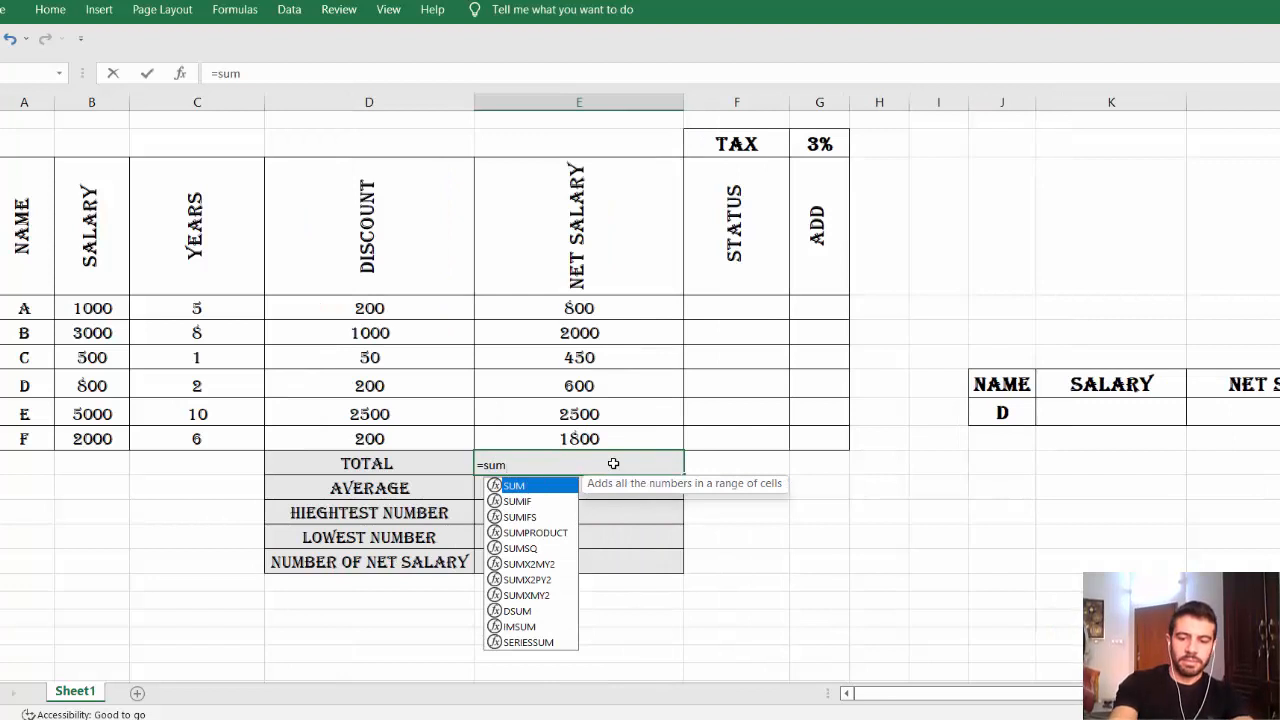
type("(")
left_click(585, 309)
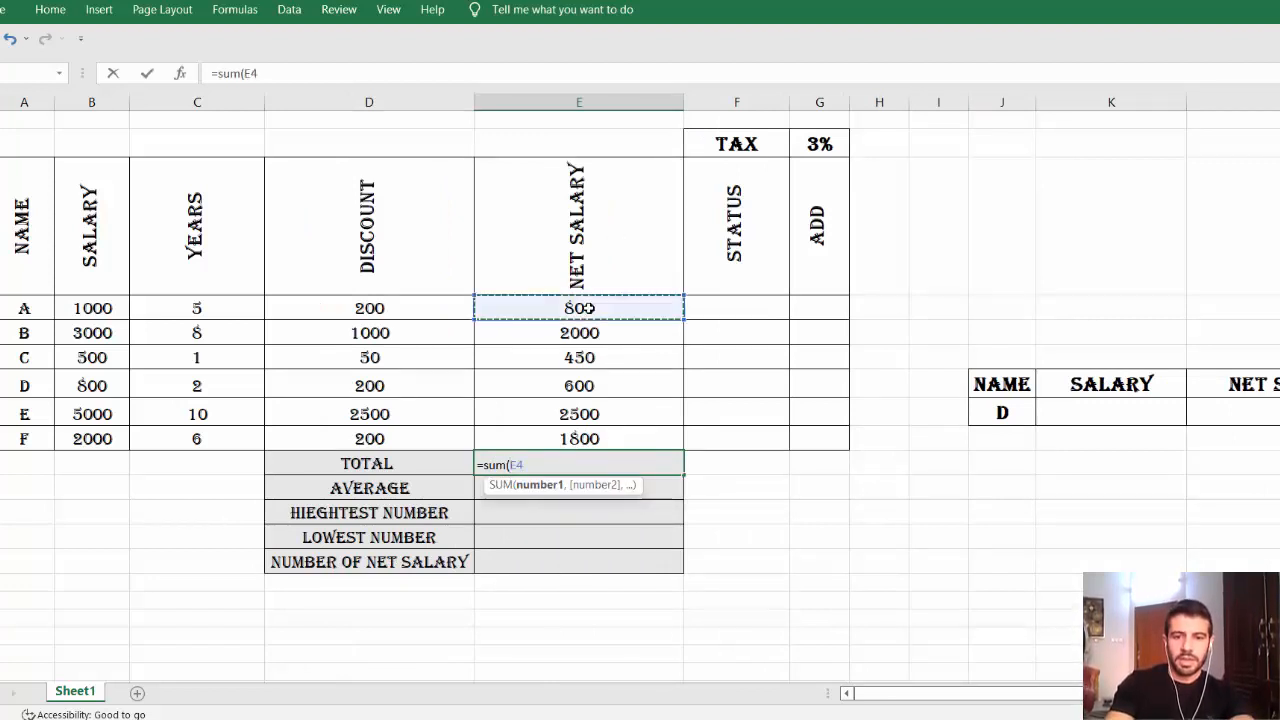
left_click_drag(585, 309, 583, 435)
key("Return")
left_click(656, 463)
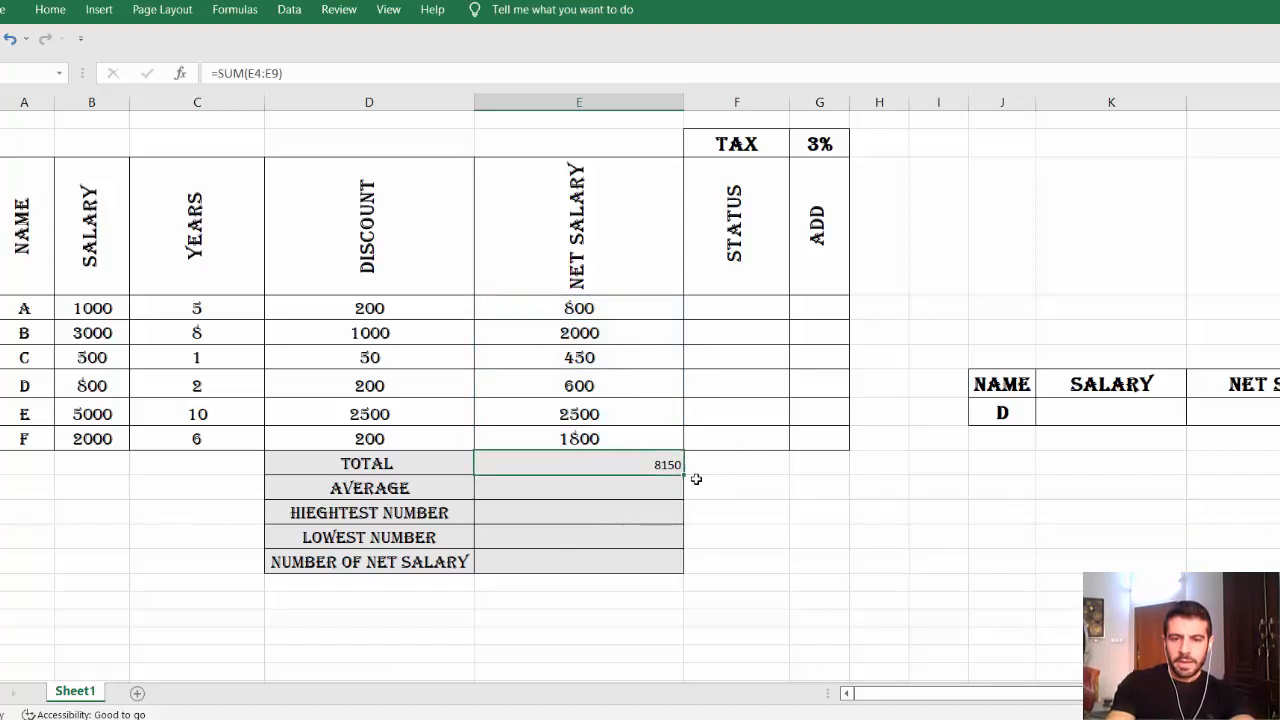
left_click(603, 486)
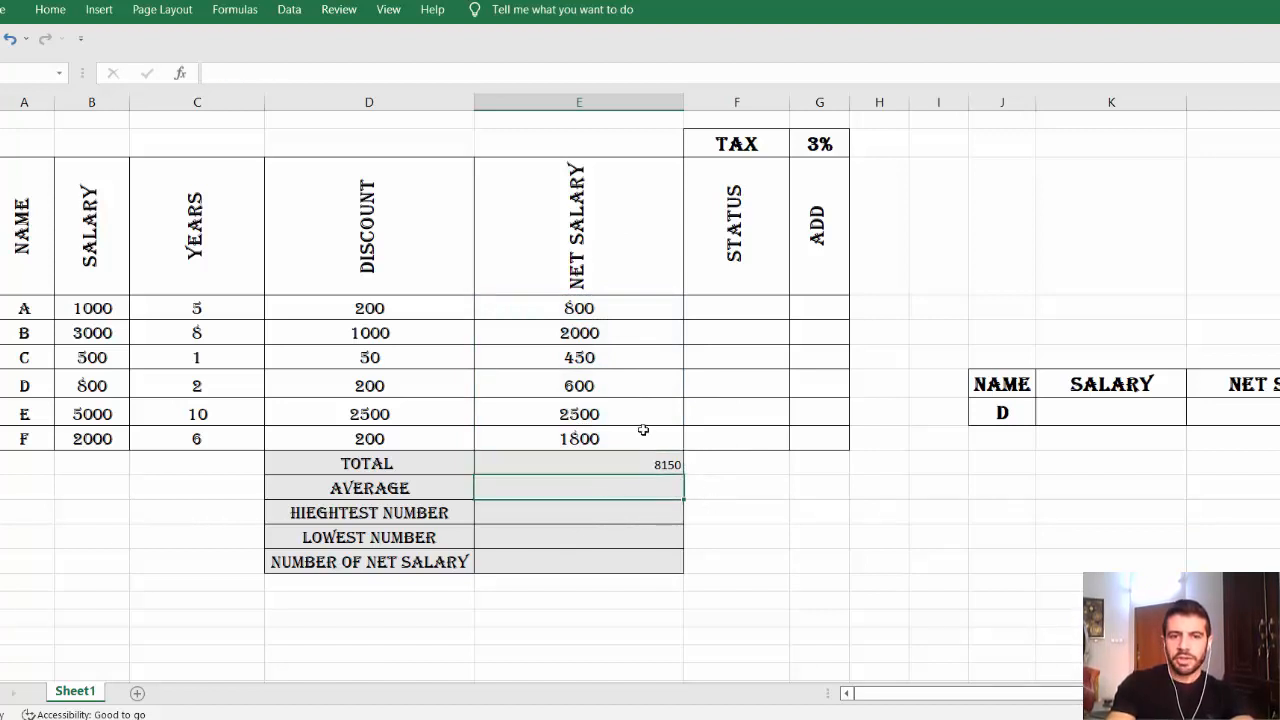
Start an entry in the AVERAGE cell, open the function search, then cancel it.
double_click(609, 499)
type("=a")
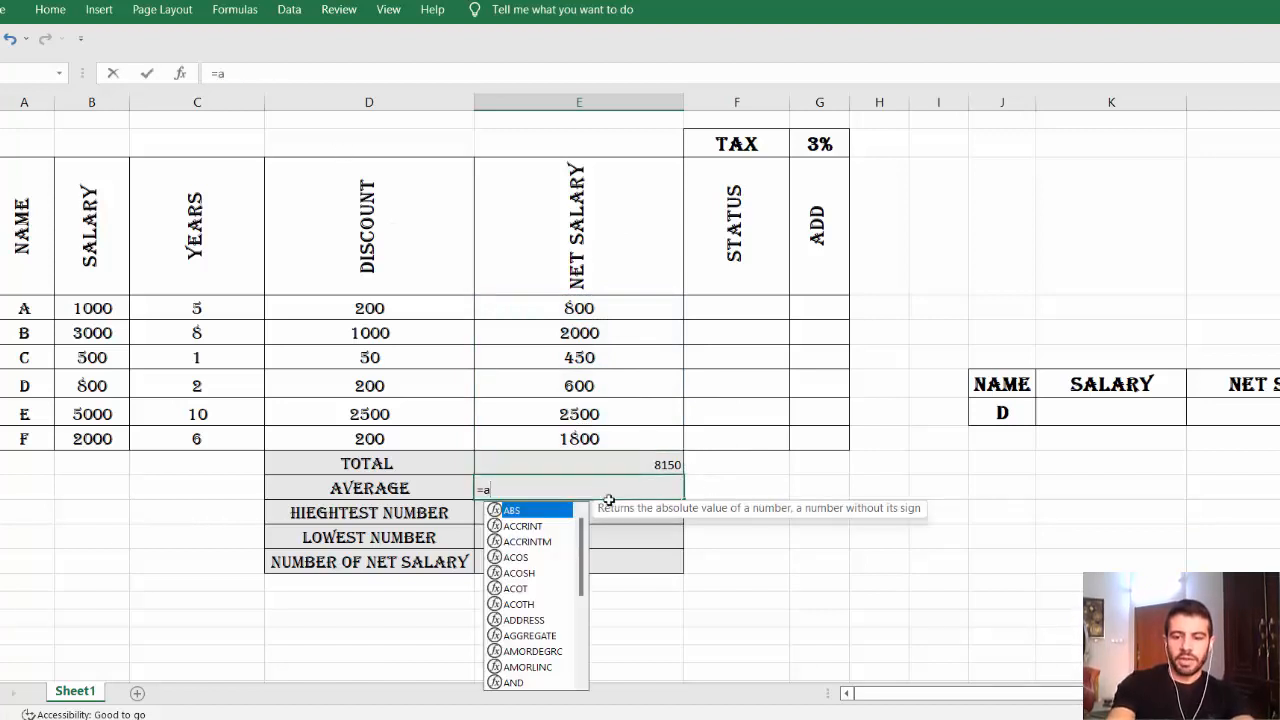
key("BackSpace")
key("BackSpace")
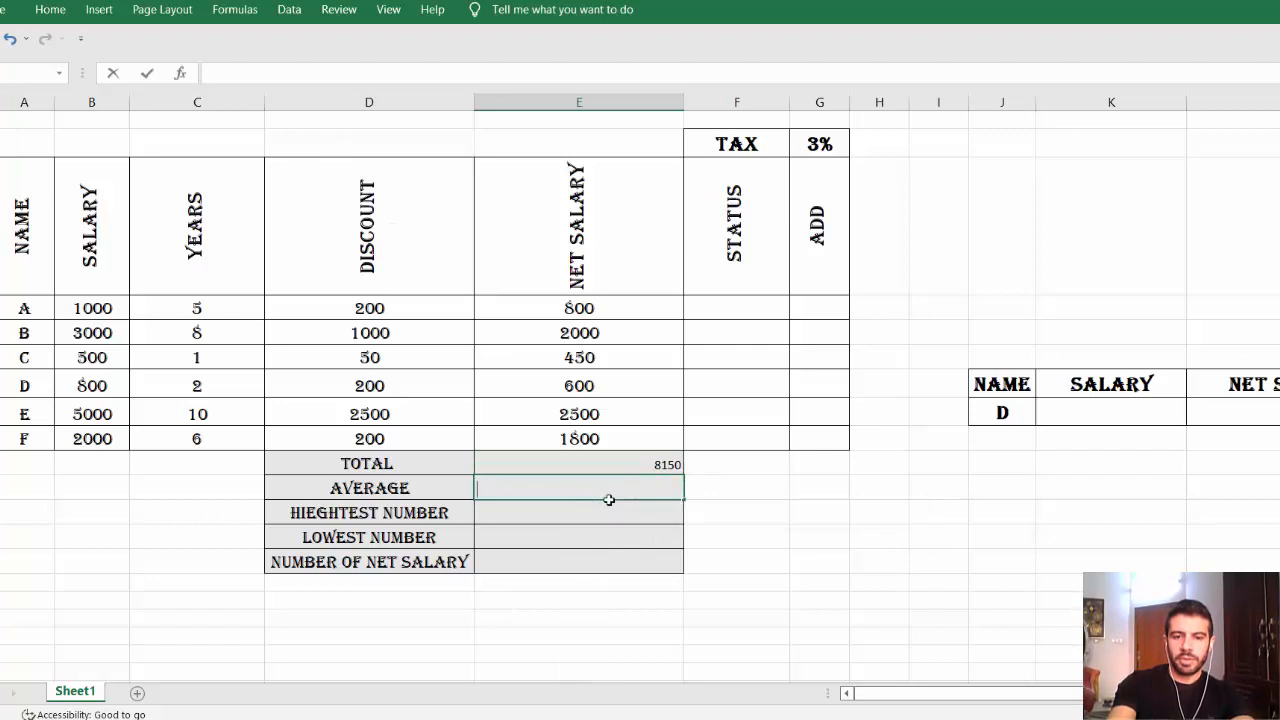
left_click(183, 78)
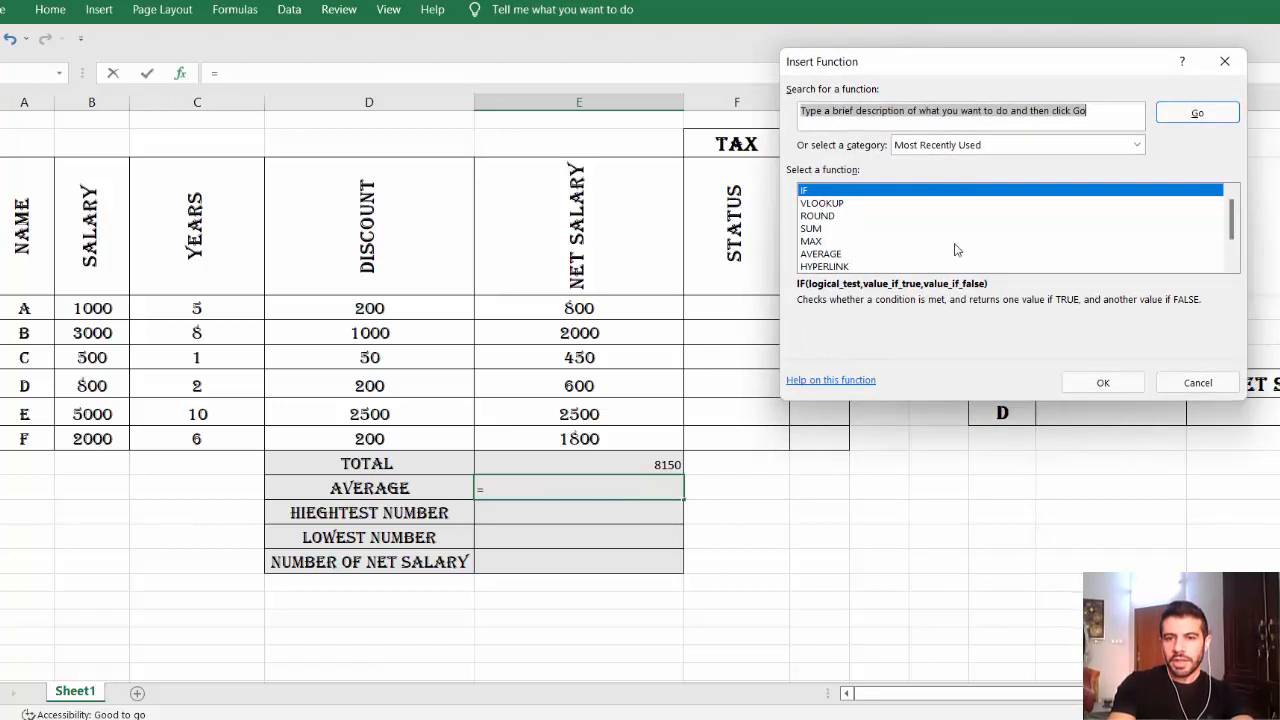
left_click(919, 122)
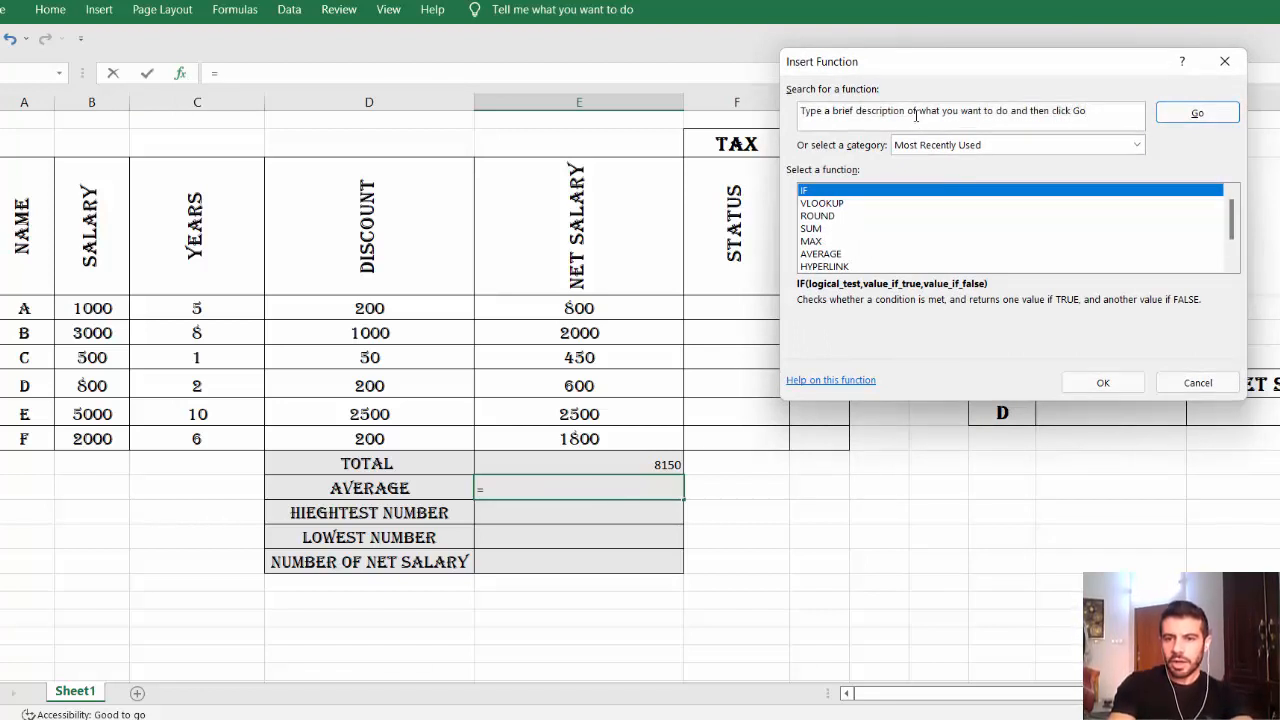
left_click_drag(1088, 110, 781, 100)
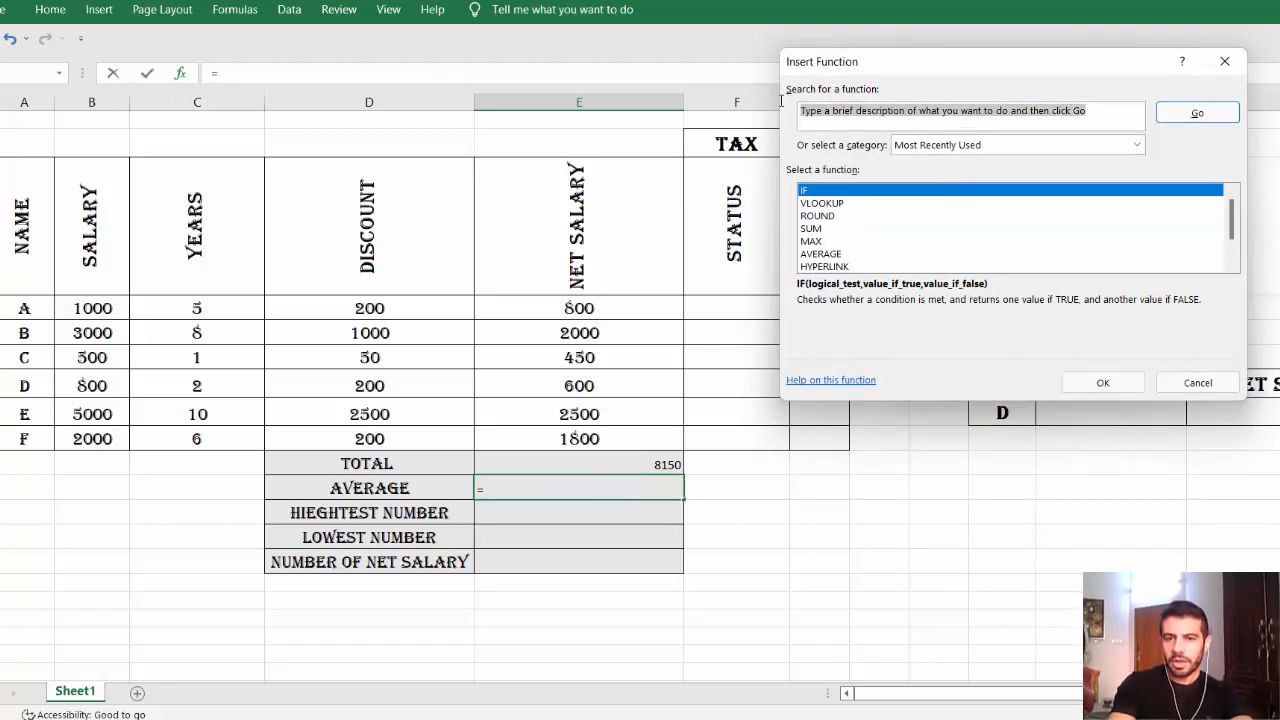
left_click(1224, 61)
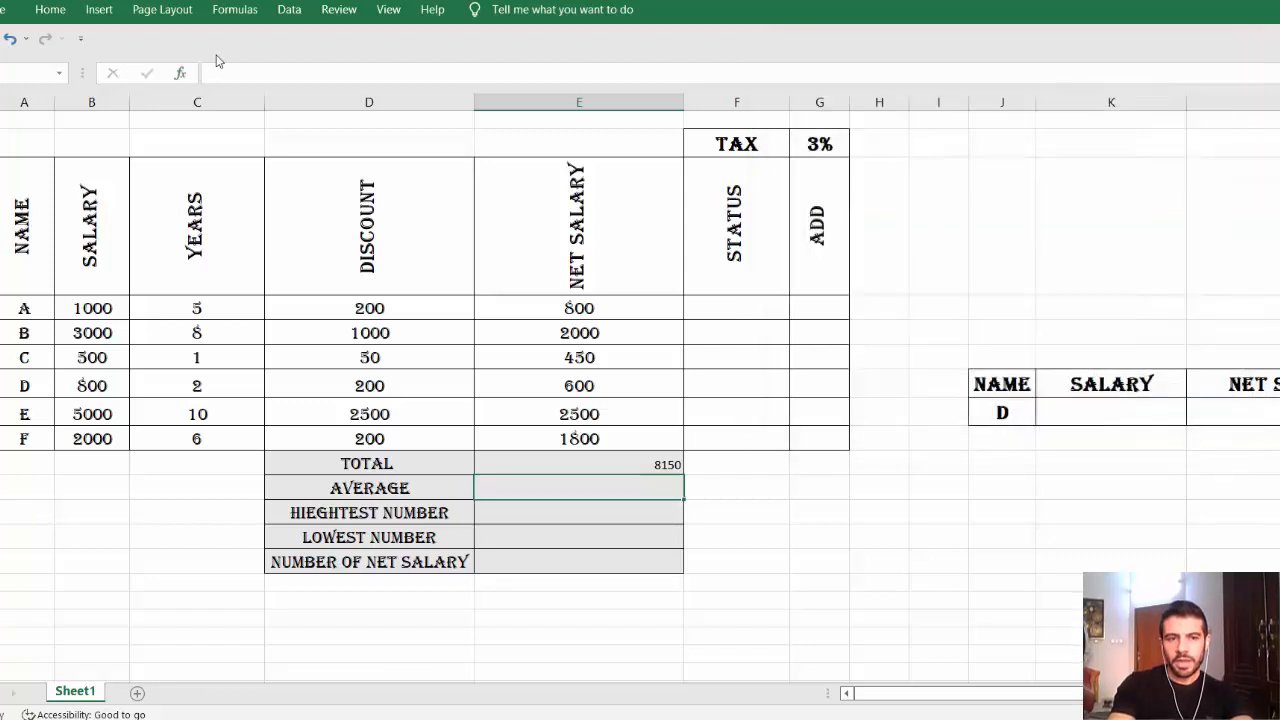
Insert =AVERAGE(E4:E9) via Insert Function, showing 1358.333333, and verify its range.
left_click(181, 73)
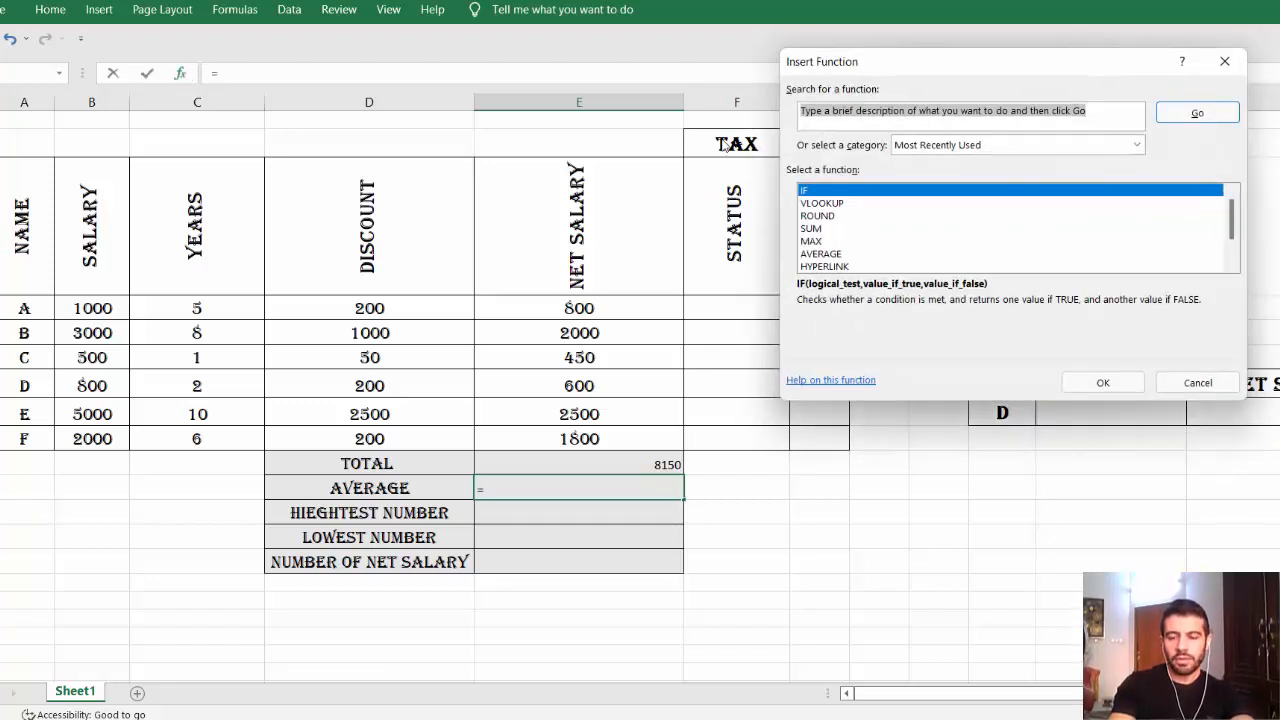
type("ave")
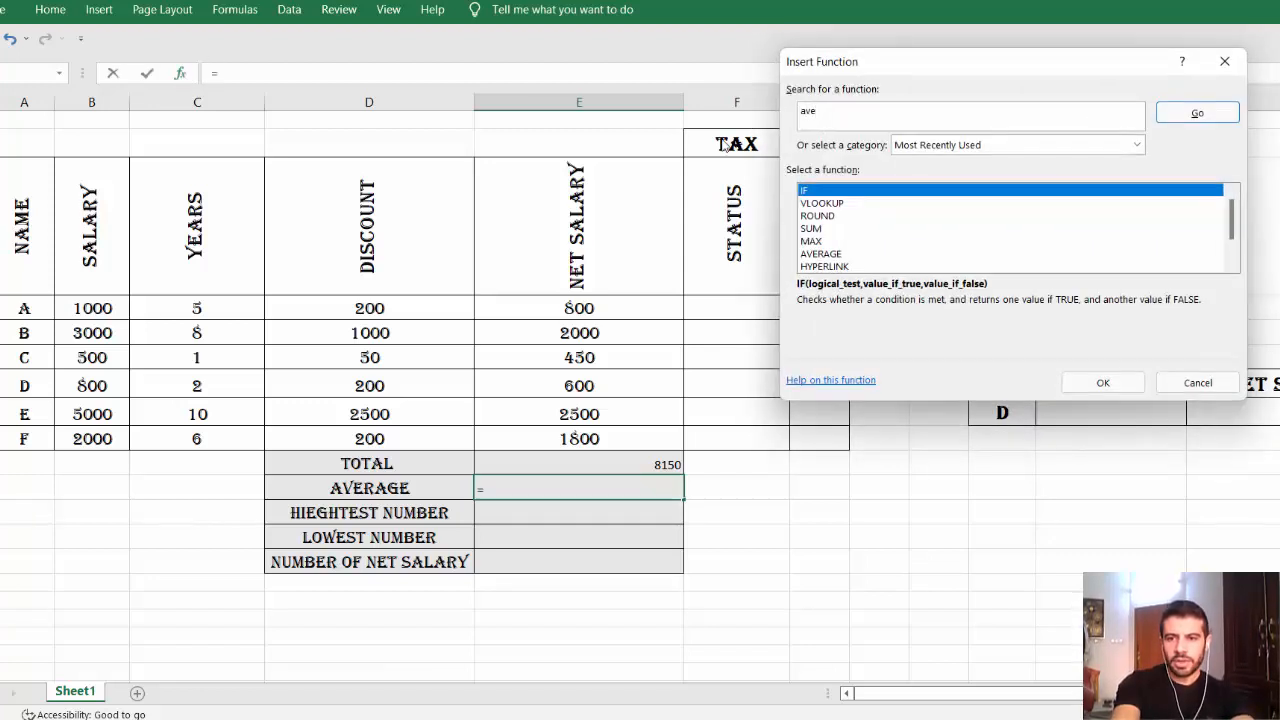
key("Return")
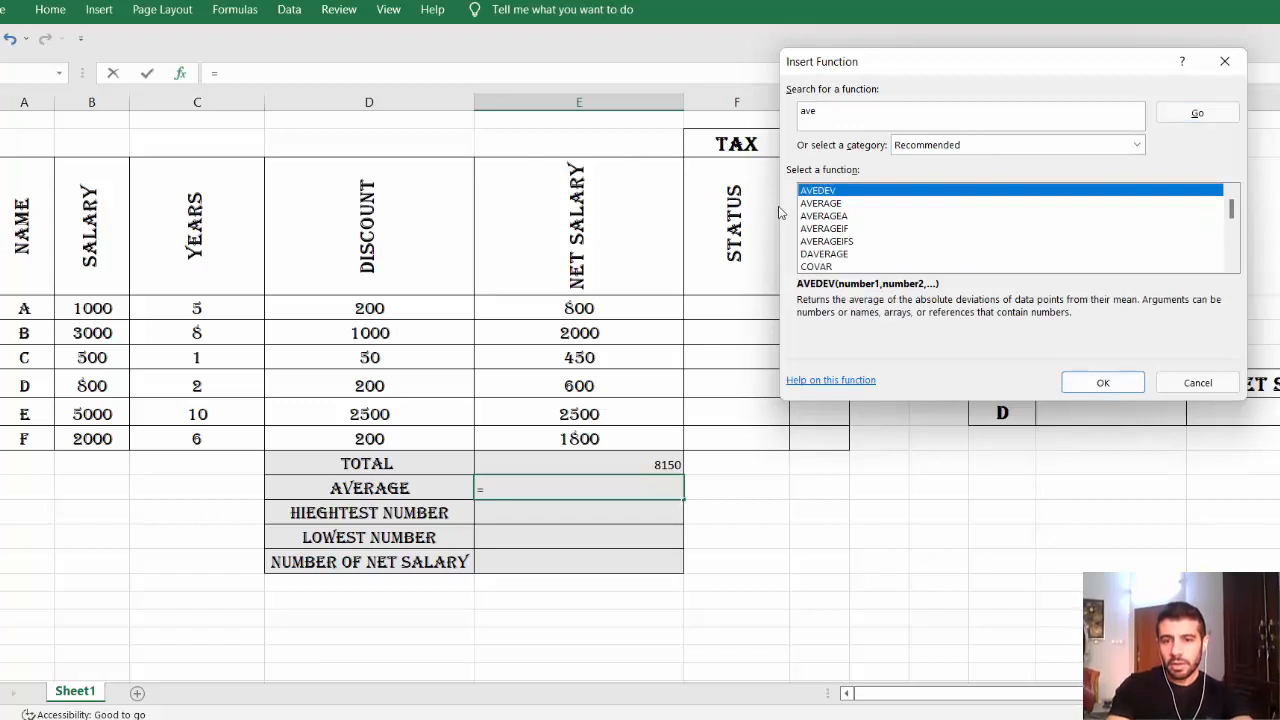
left_click(806, 205)
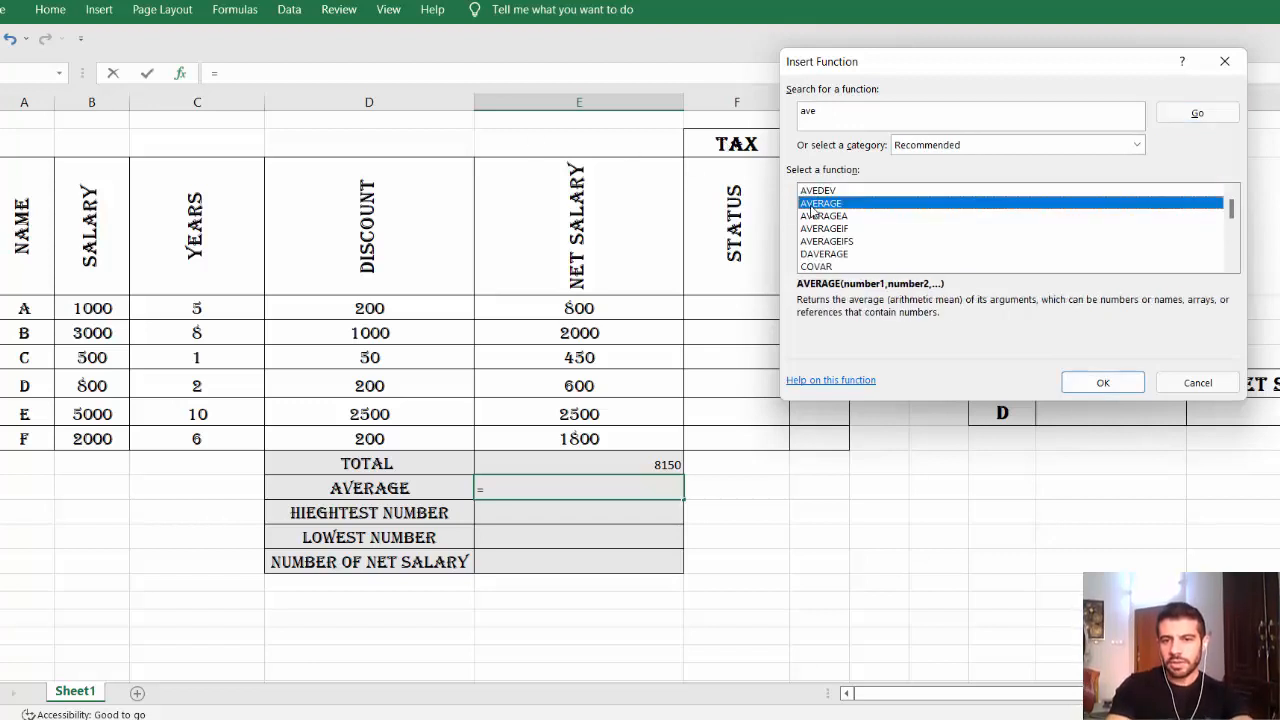
left_click(1138, 384)
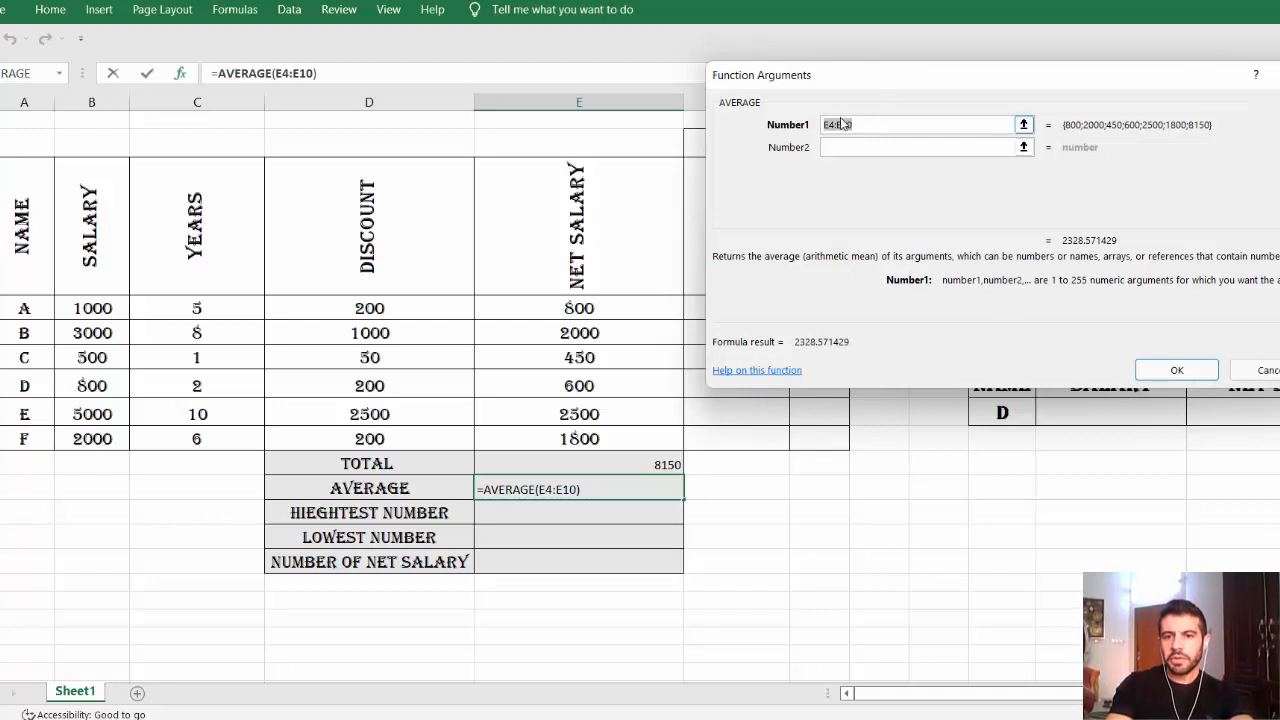
left_click_drag(579, 303, 569, 434)
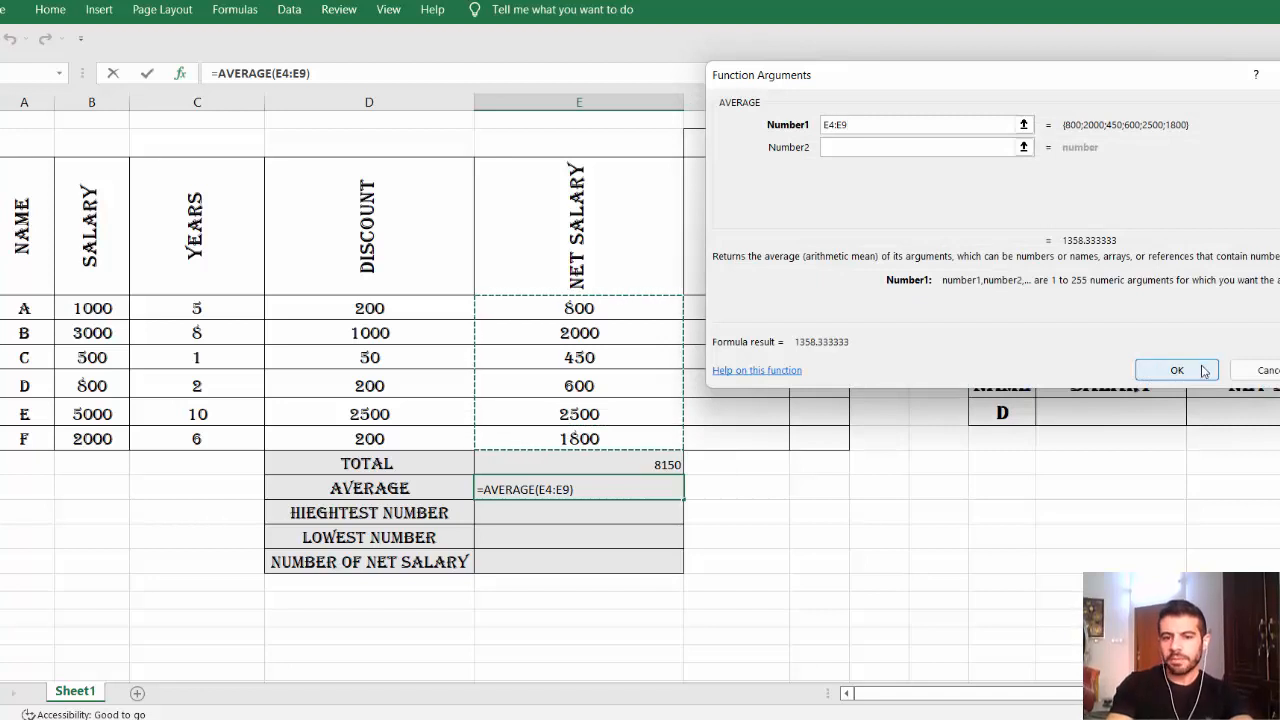
left_click(1161, 372)
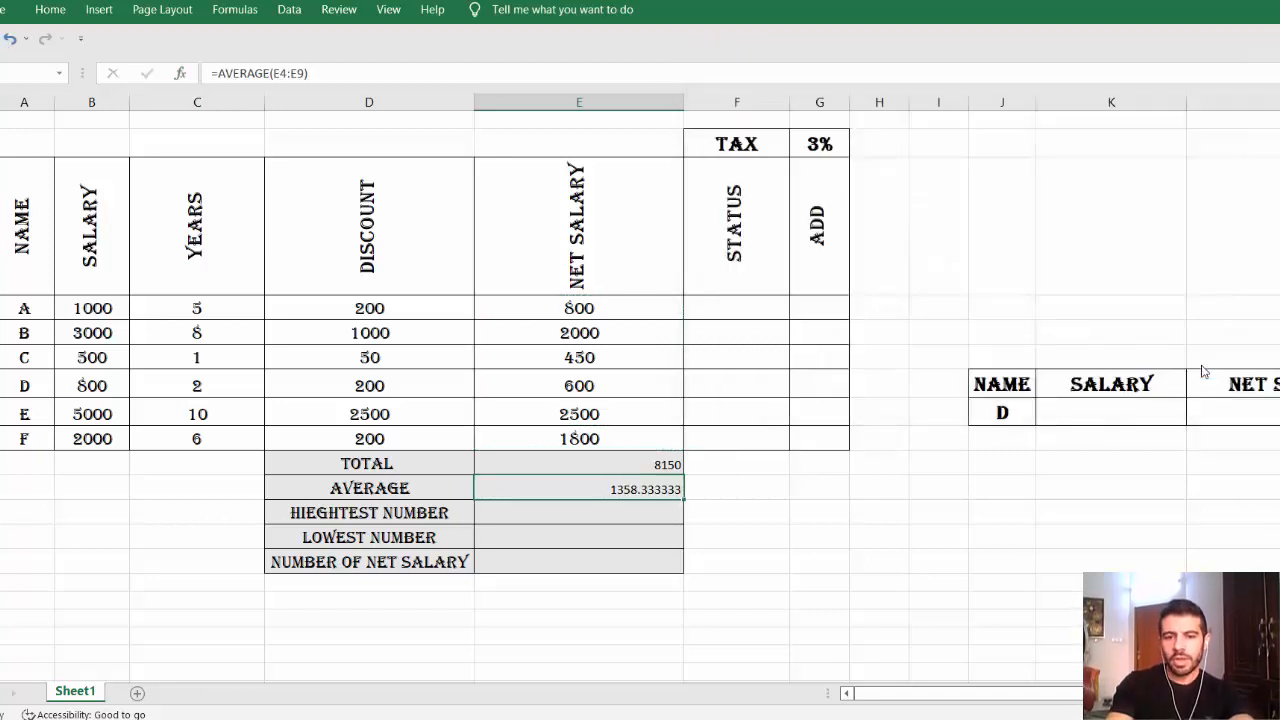
double_click(640, 490)
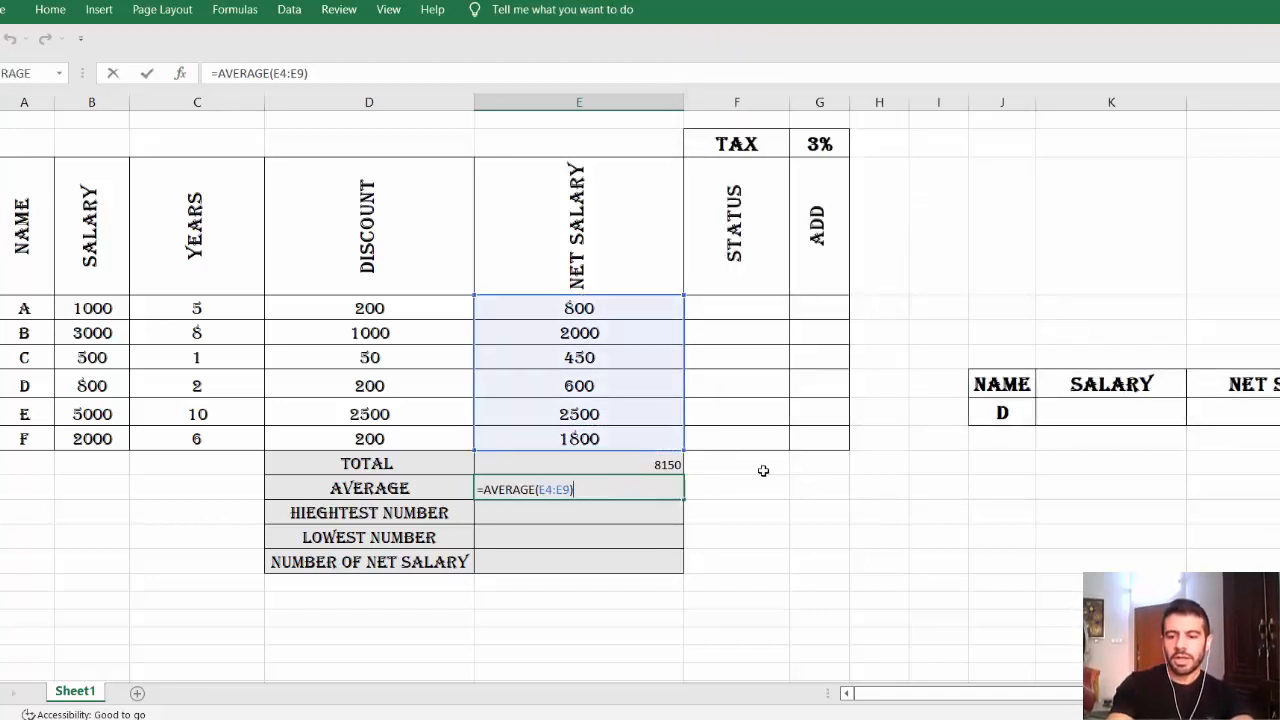
key("Return")
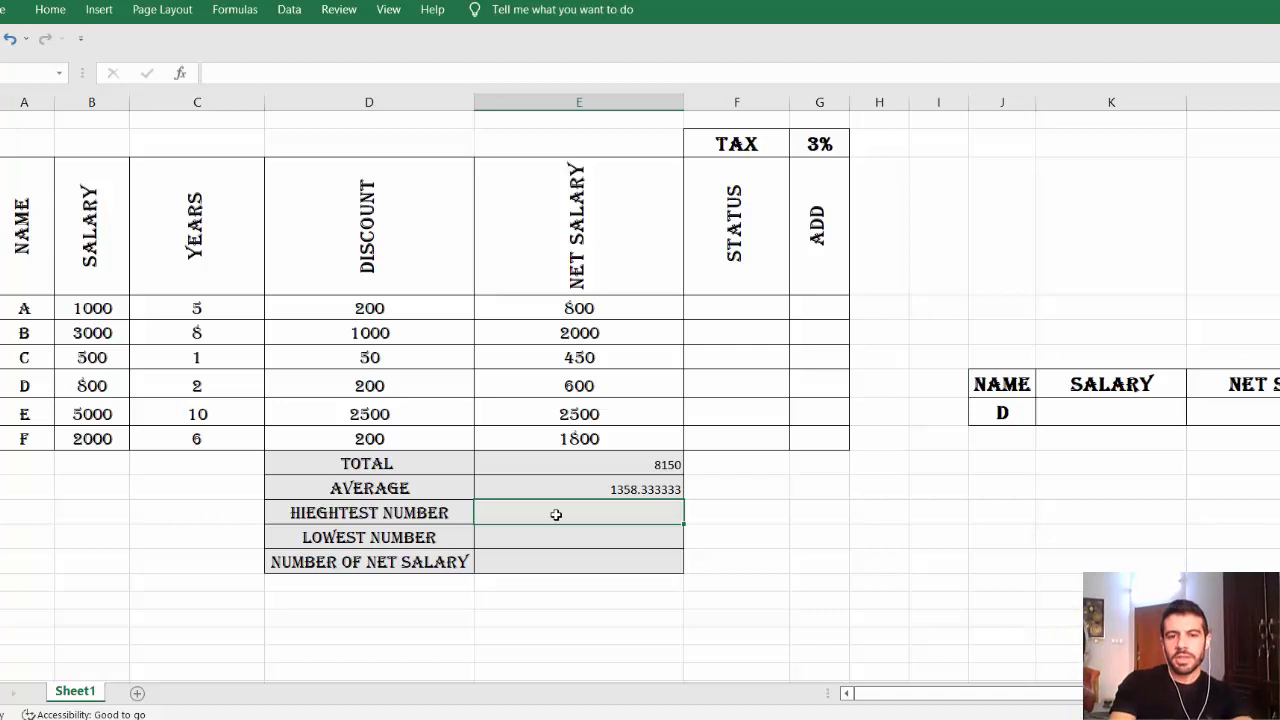
Insert =MAX(E4:E9) in HIEGHTEST NUMBER through the function search, showing 2500.
type("=max")
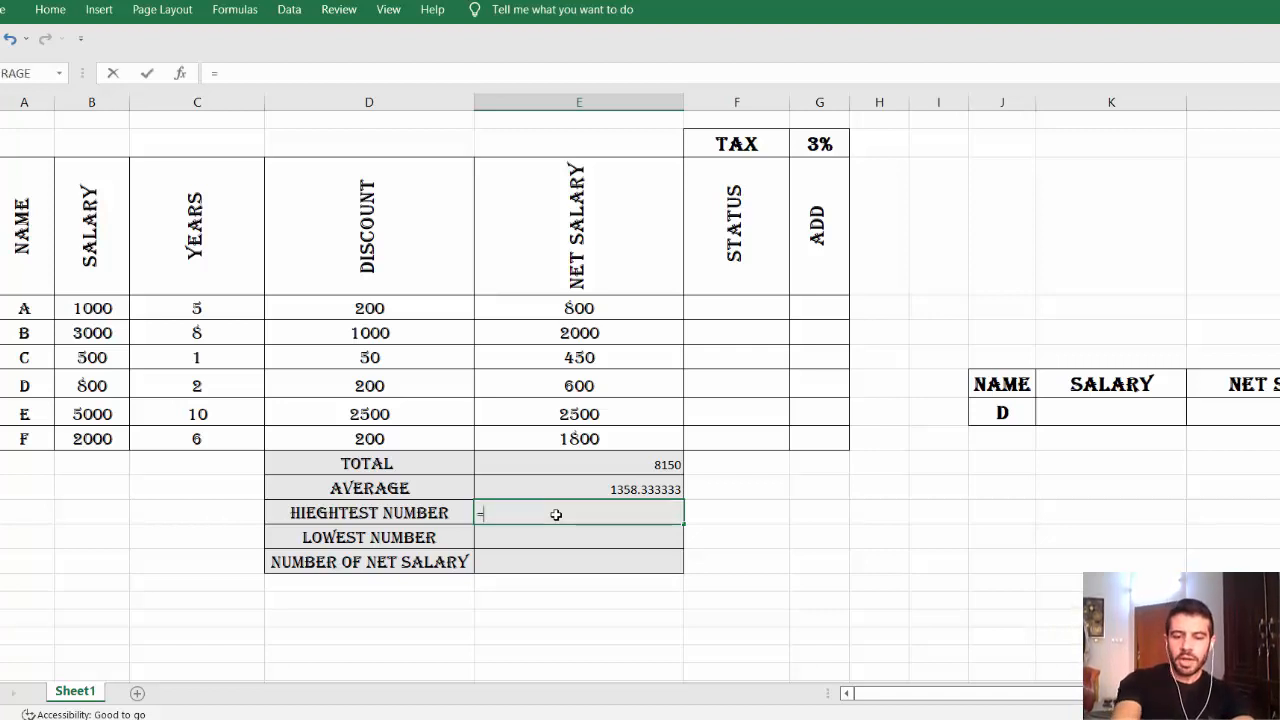
key("BackSpace")
key("BackSpace")
key("BackSpace")
key("BackSpace")
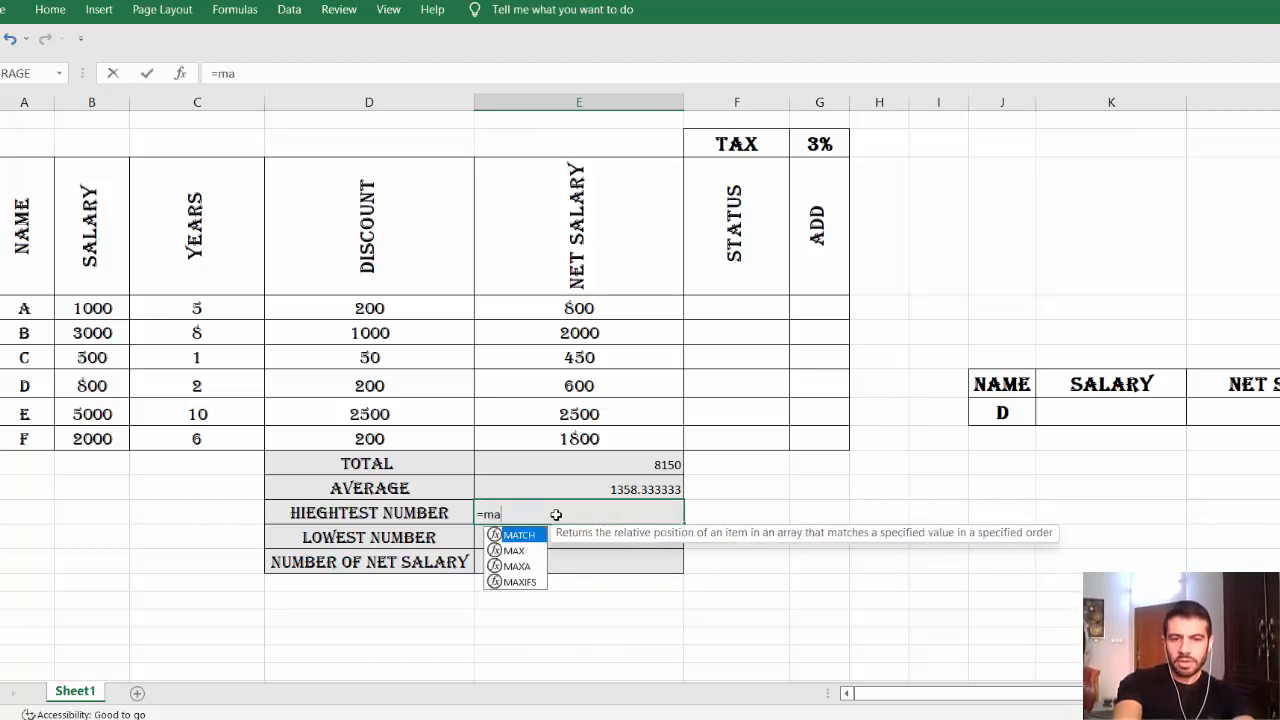
left_click(180, 73)
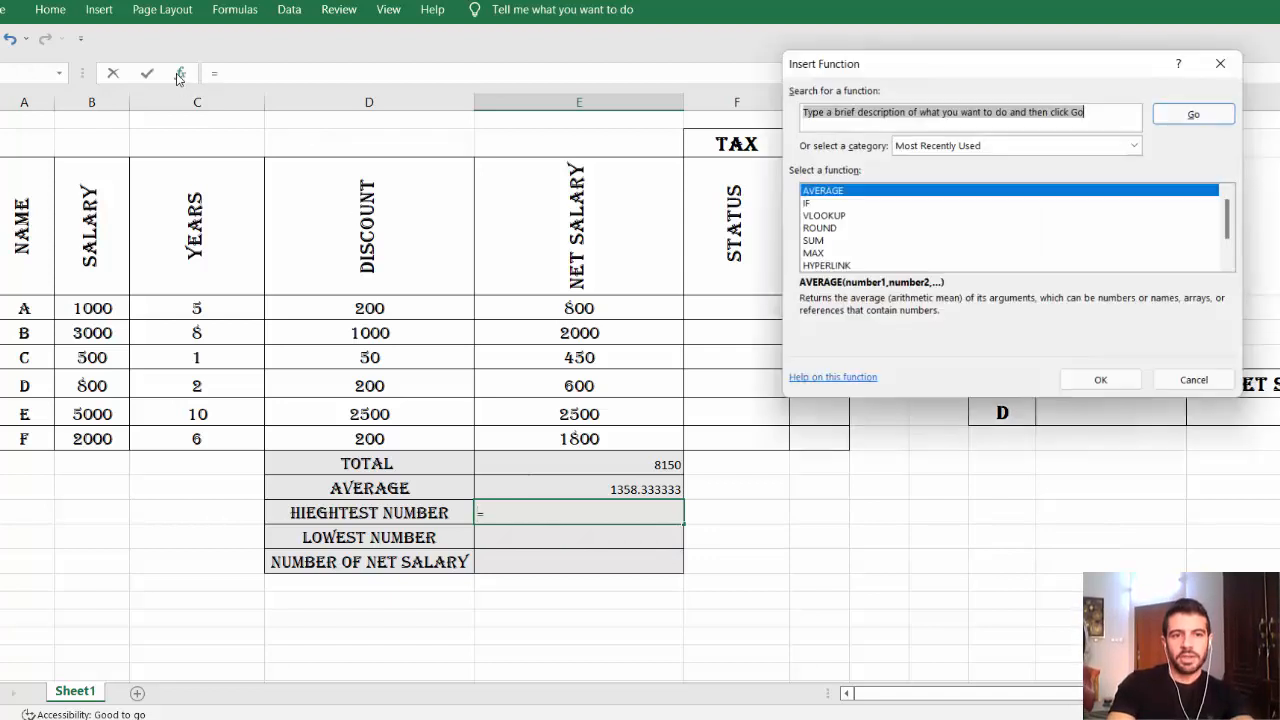
type("ma")
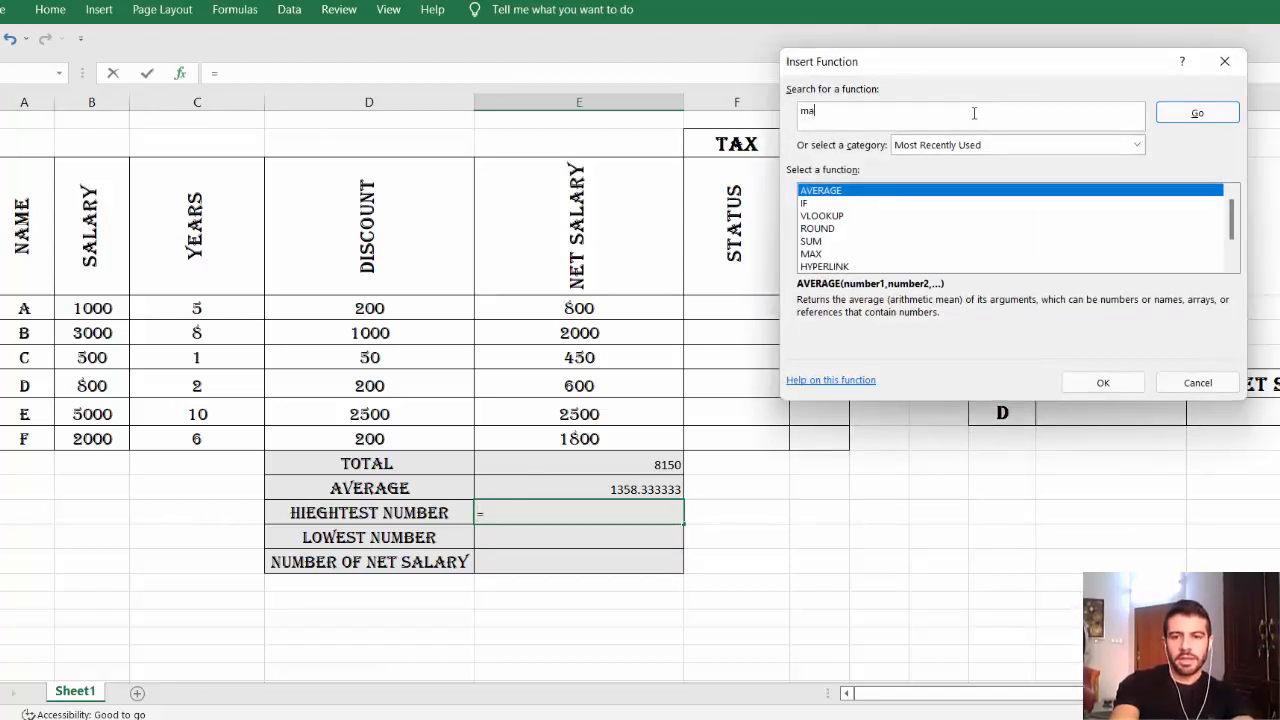
type("x")
key("Return")
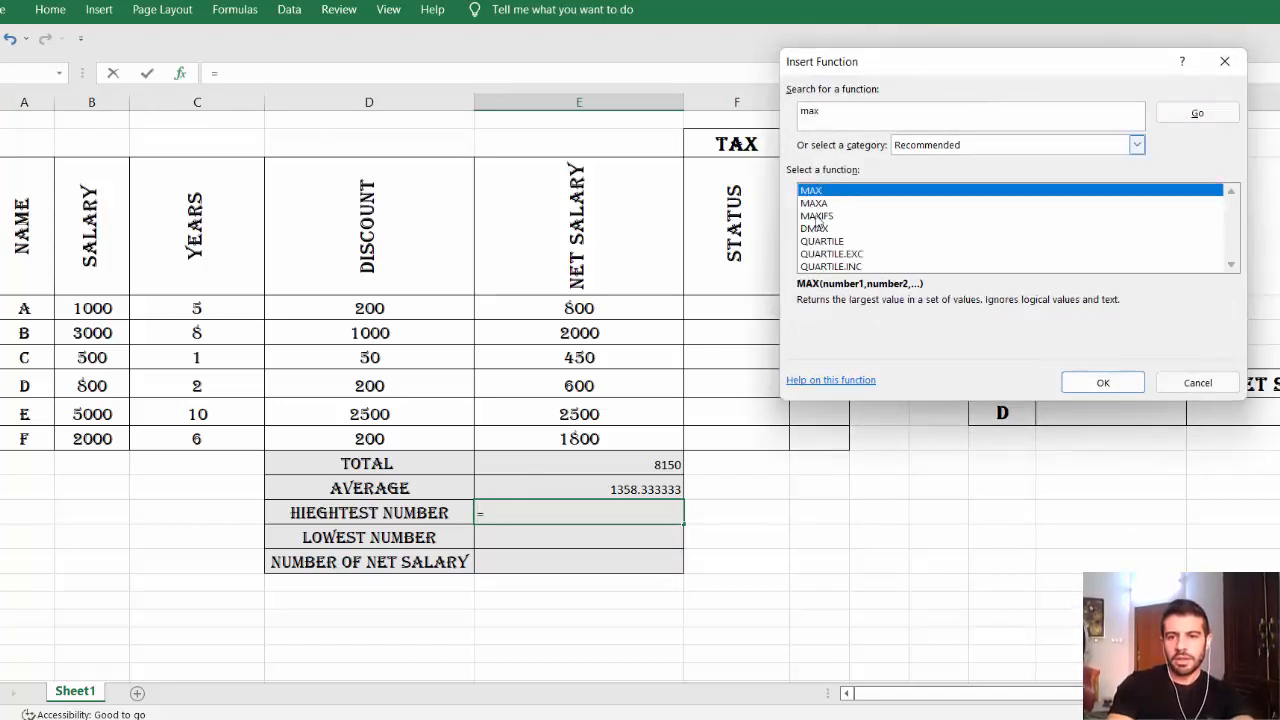
double_click(816, 191)
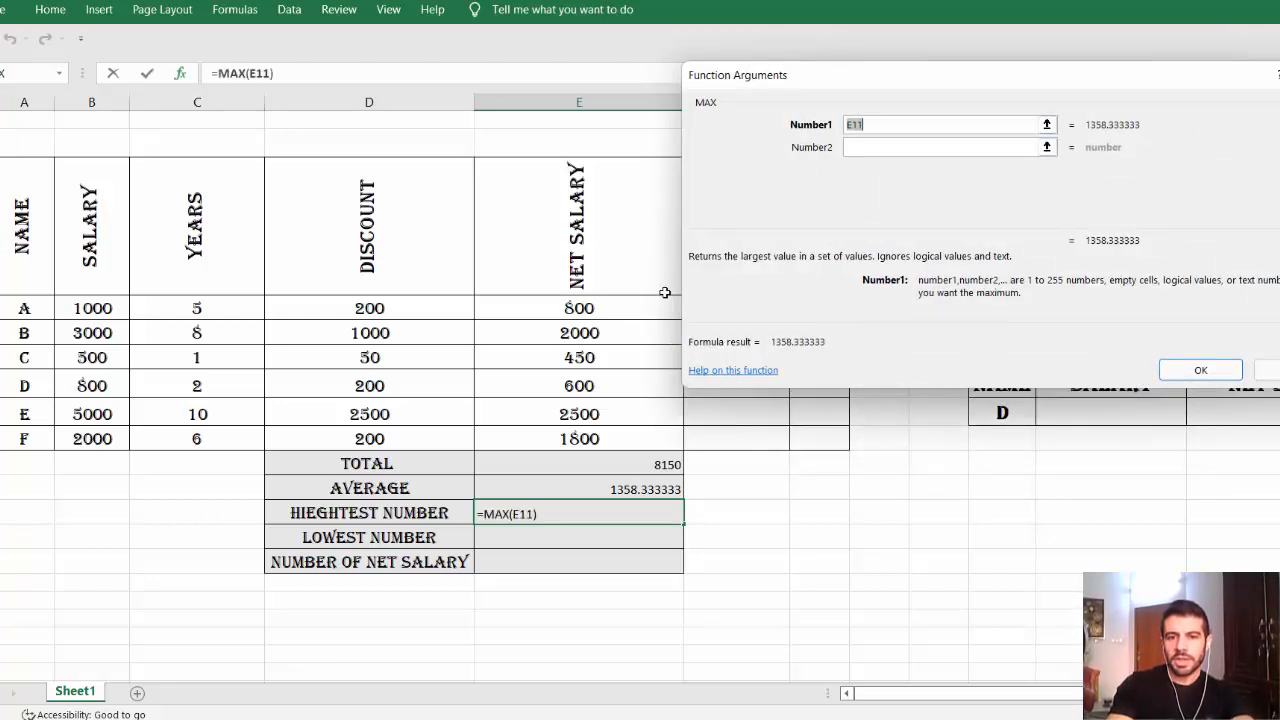
left_click_drag(624, 309, 605, 434)
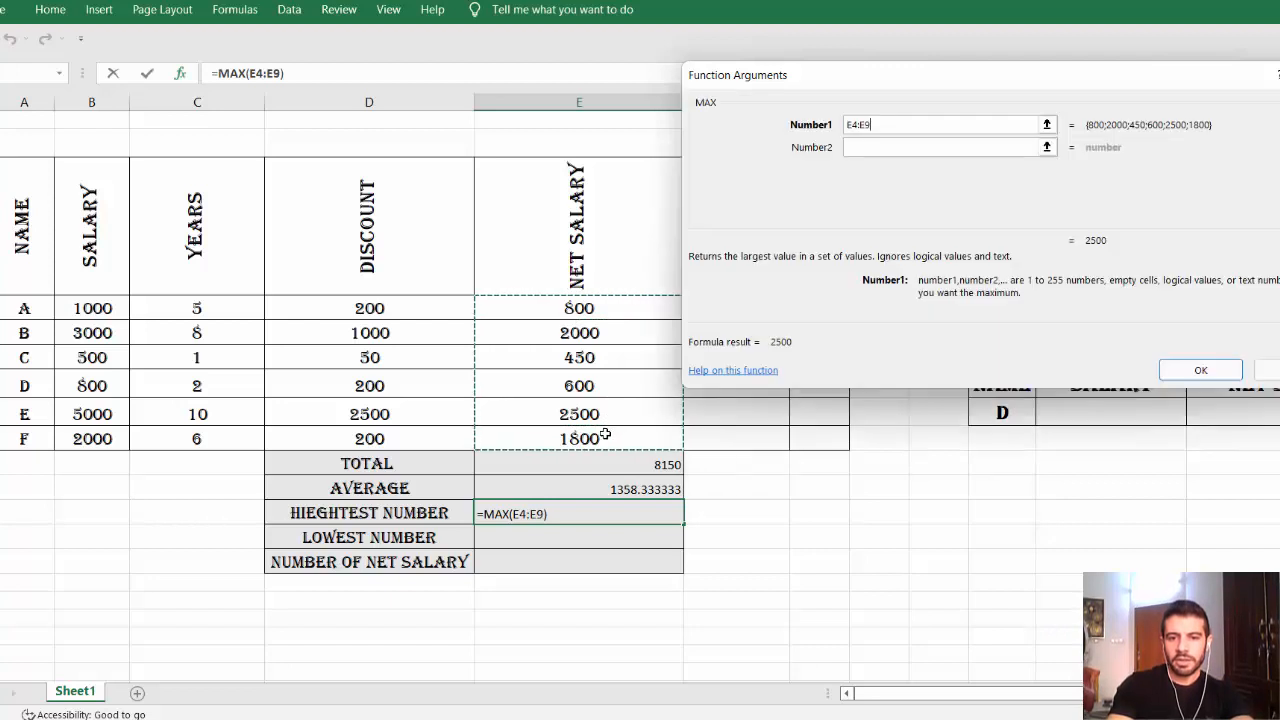
left_click(1180, 376)
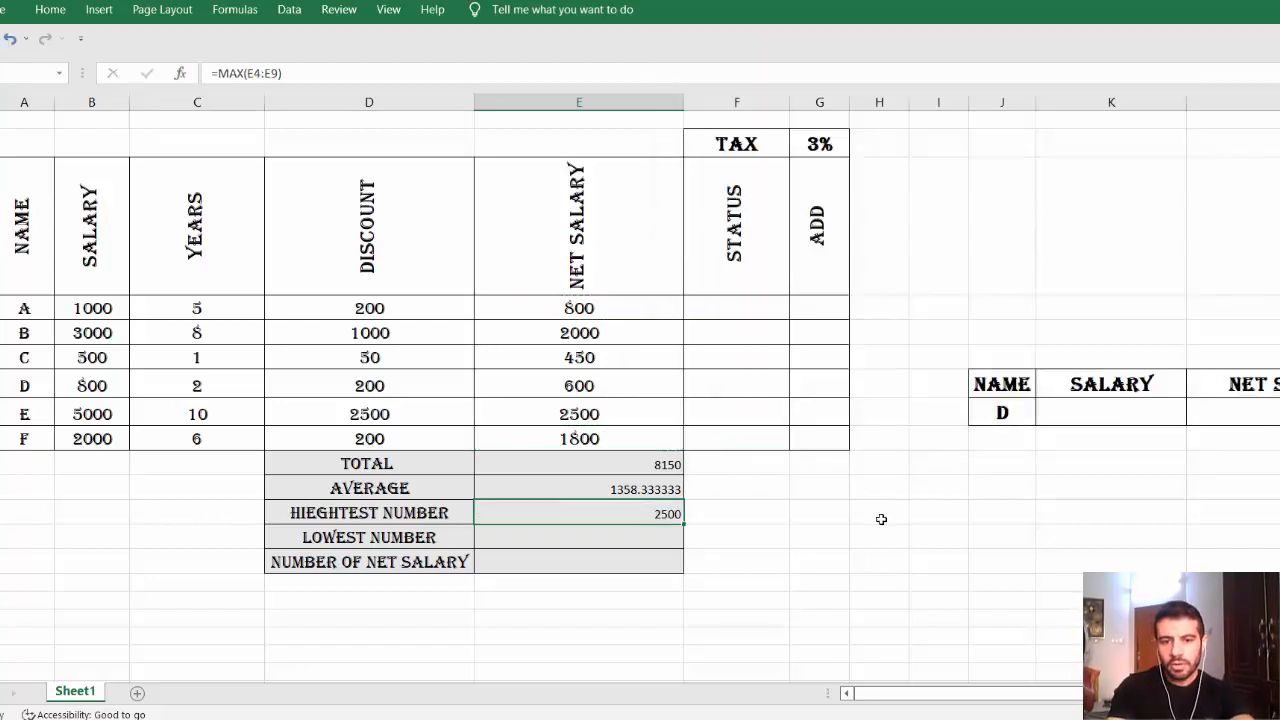
left_click(618, 536)
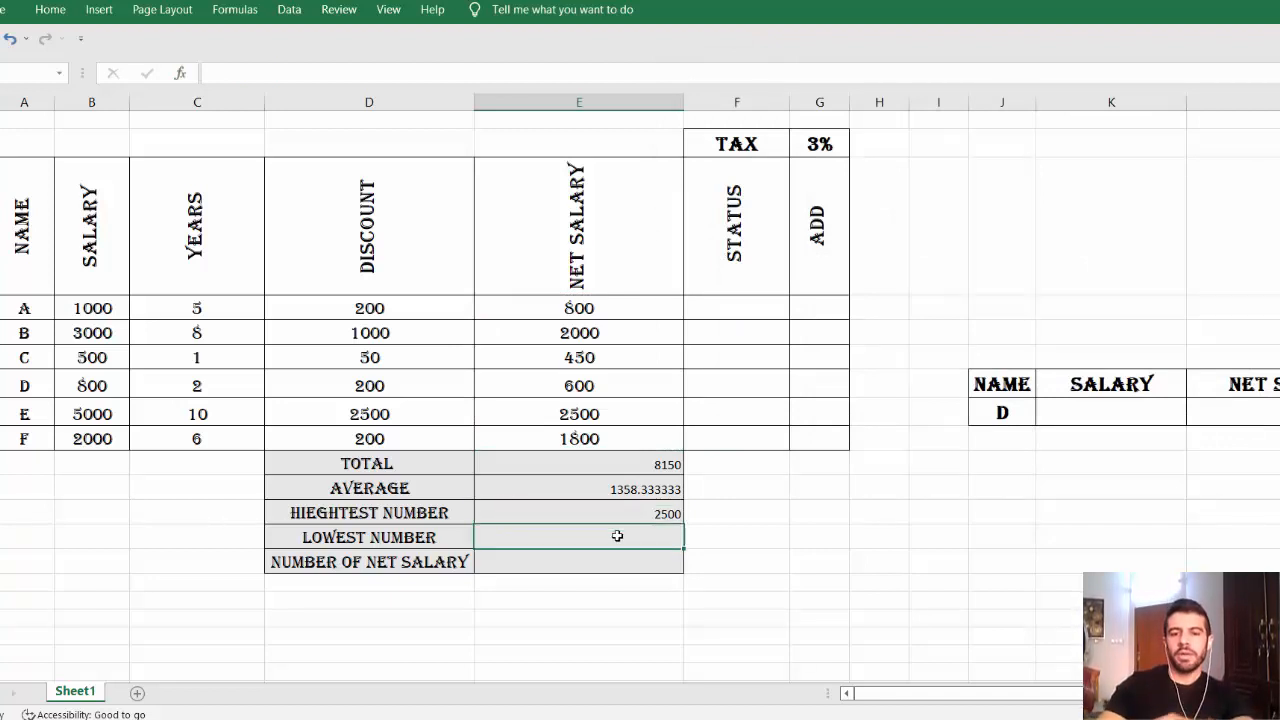
Insert =MIN(E4:E9) in LOWEST NUMBER through the function search, showing 450.
double_click(618, 536)
type("=min")
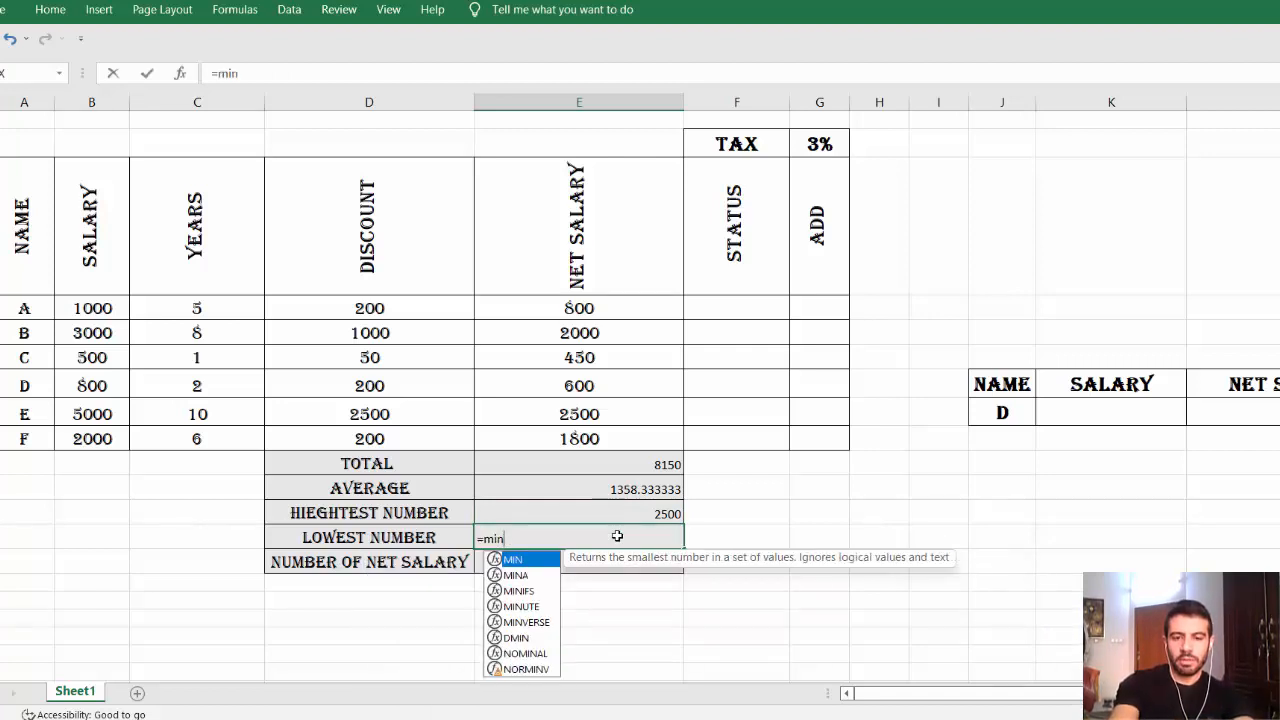
key("BackSpace")
key("BackSpace")
key("BackSpace")
key("BackSpace")
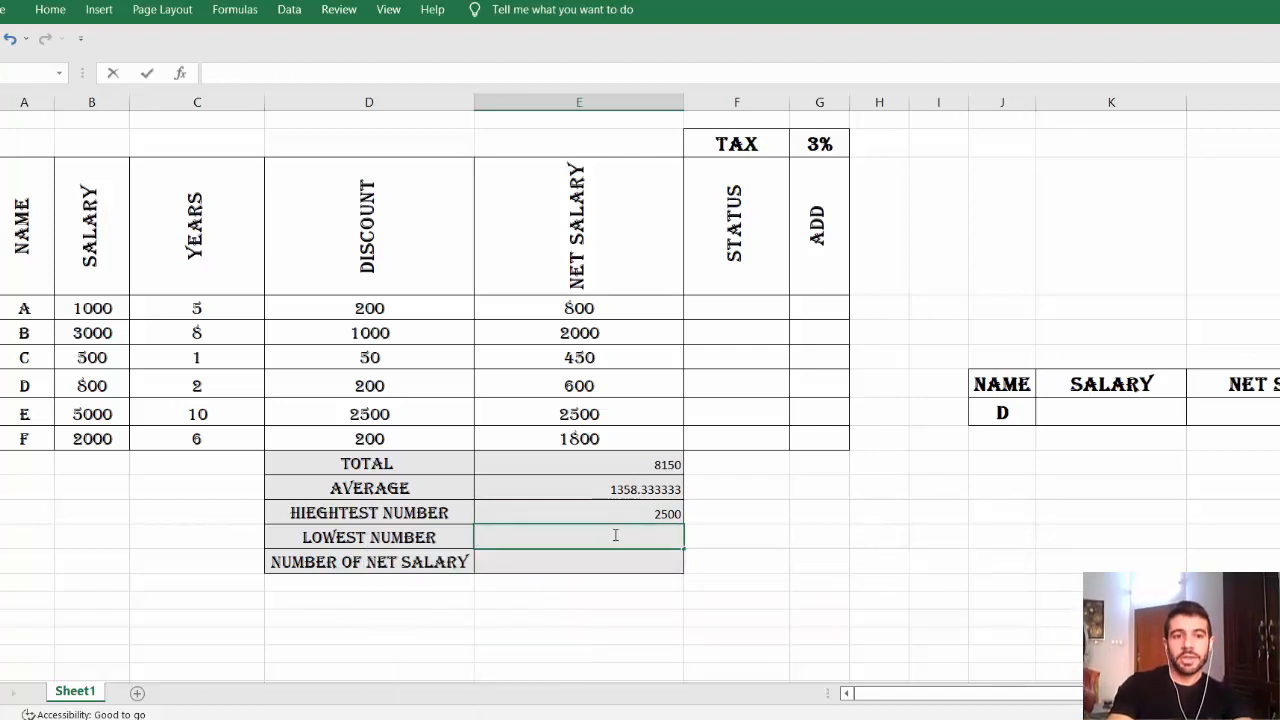
left_click(181, 73)
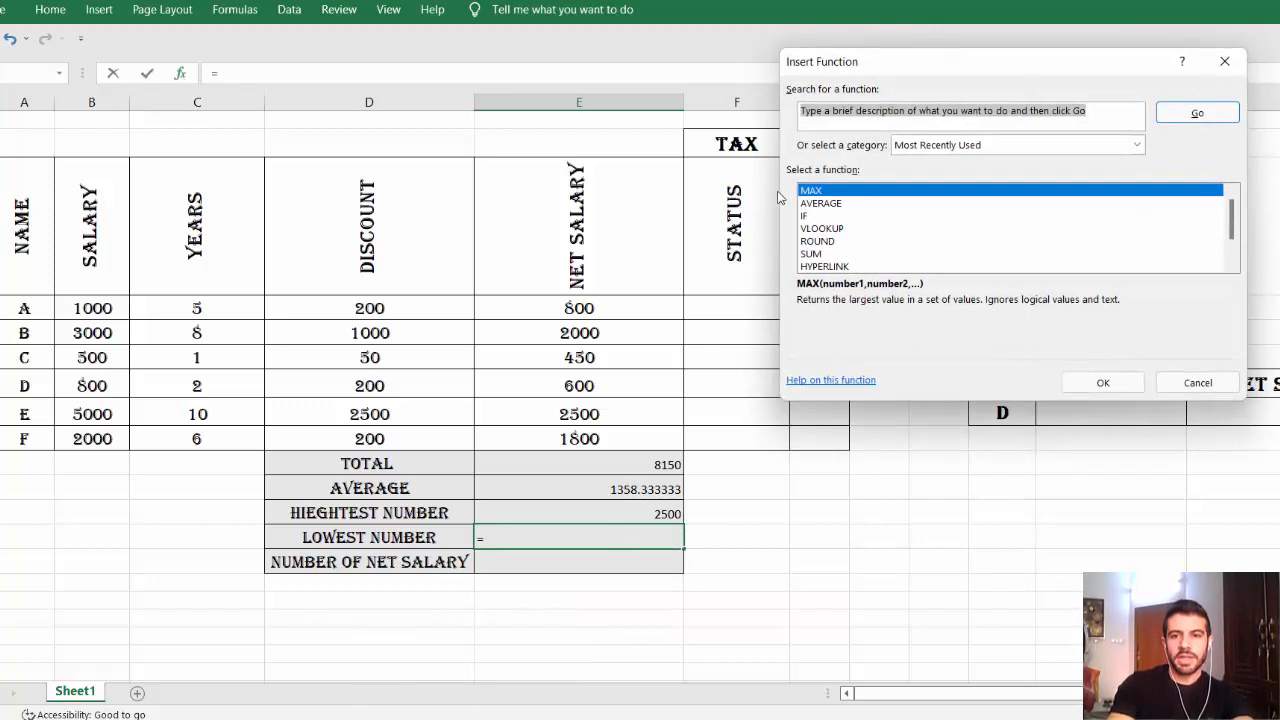
type("mi")
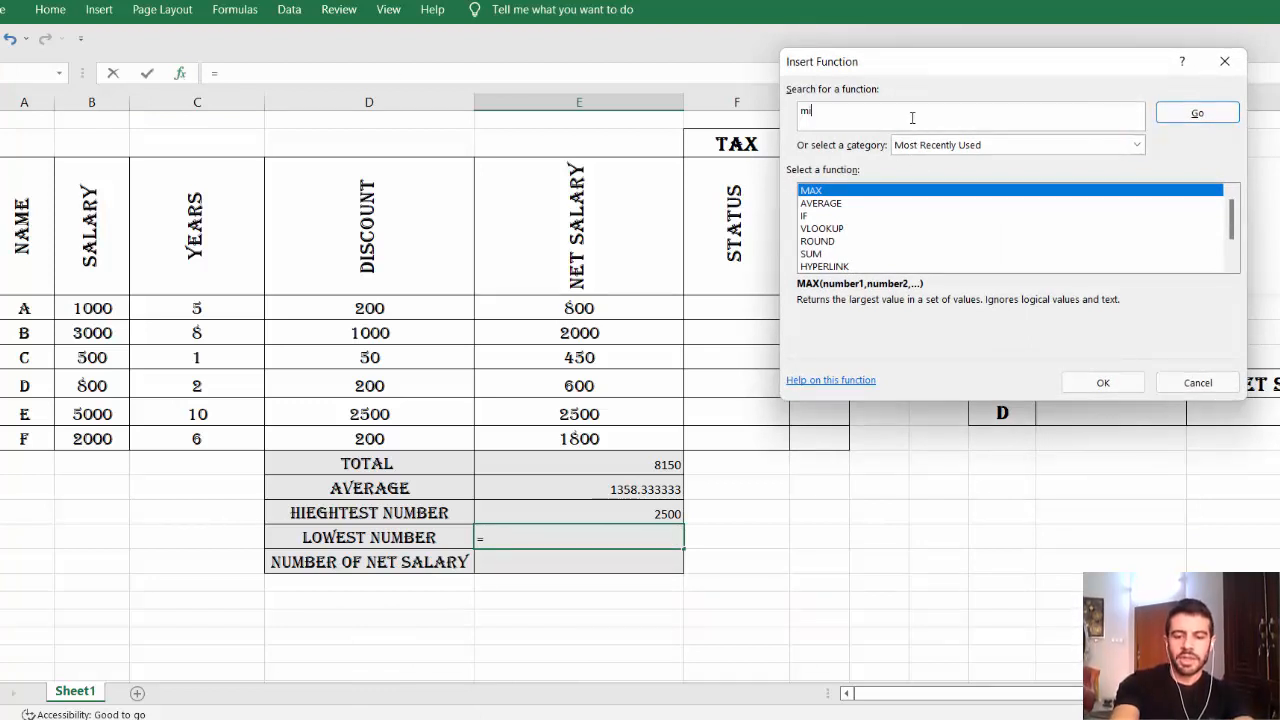
type("n")
key("Return")
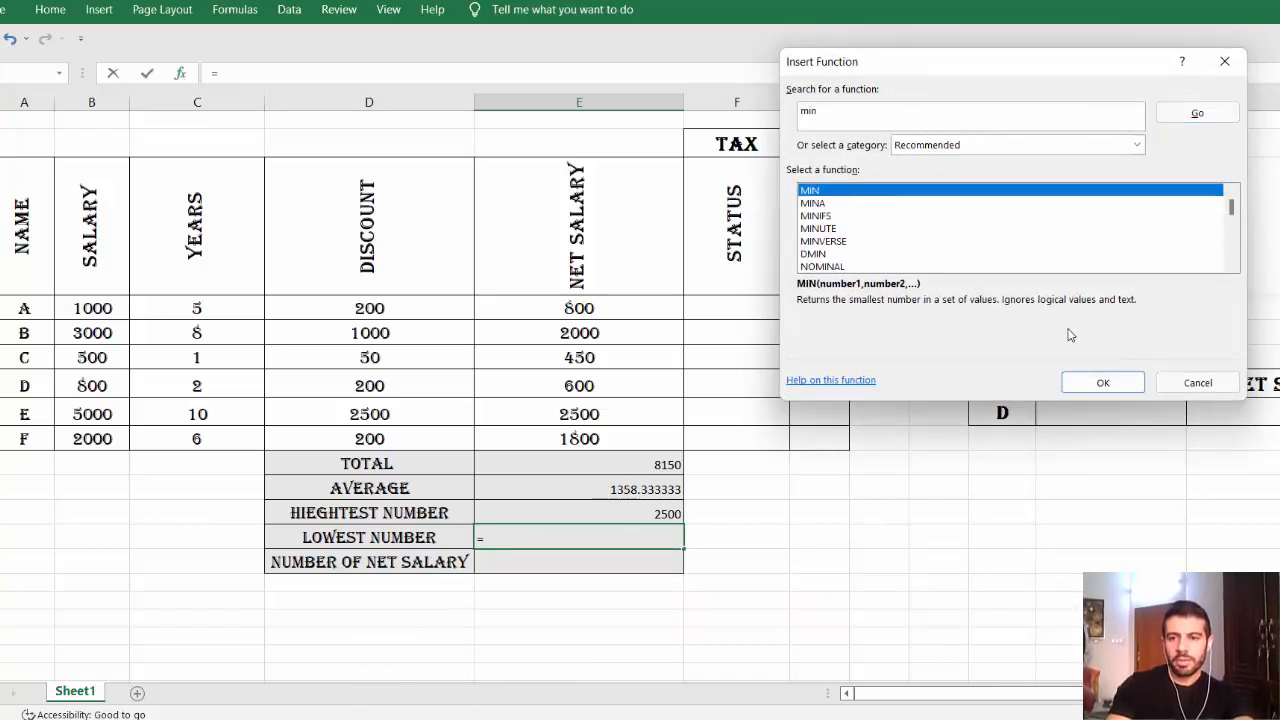
left_click(1103, 381)
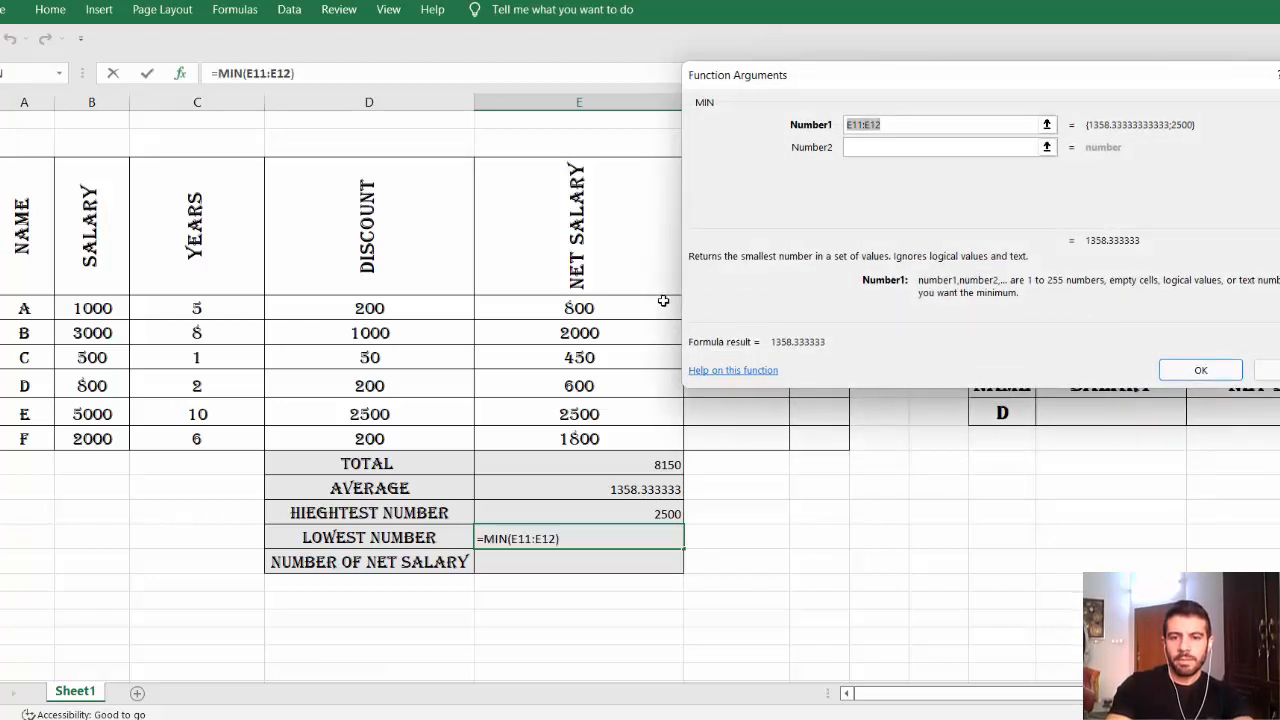
left_click_drag(578, 300, 575, 438)
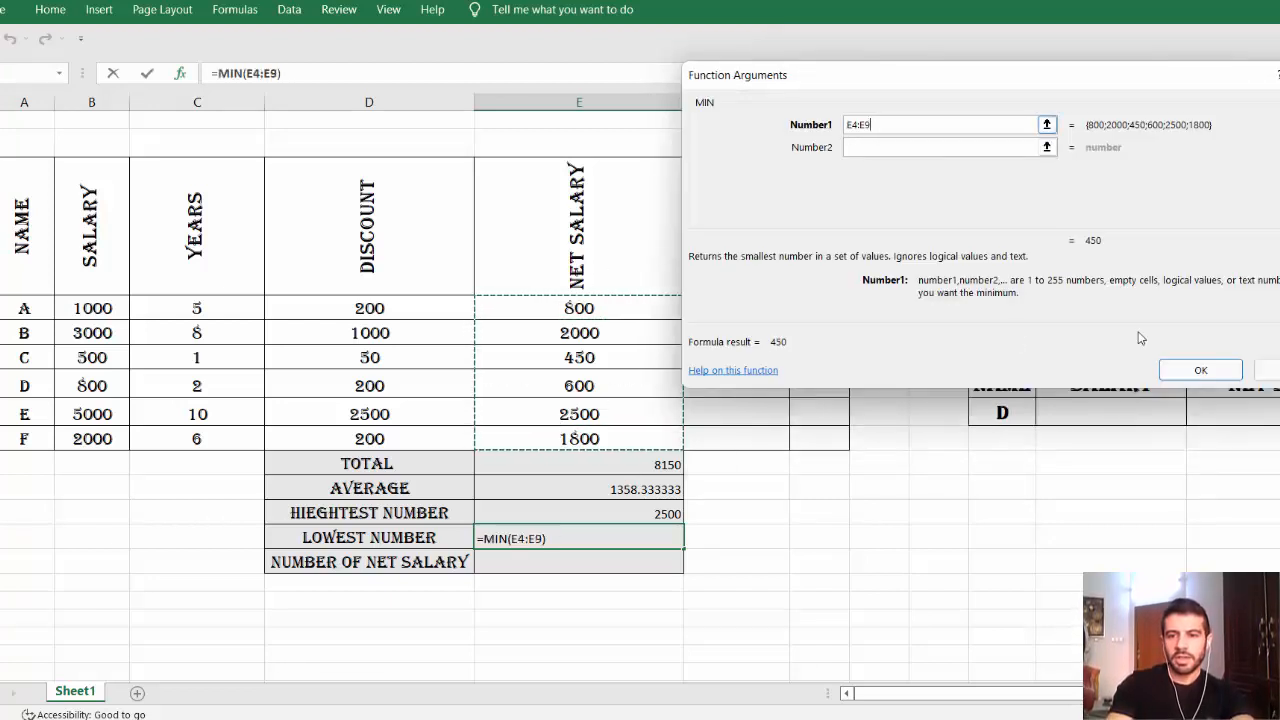
left_click(1199, 373)
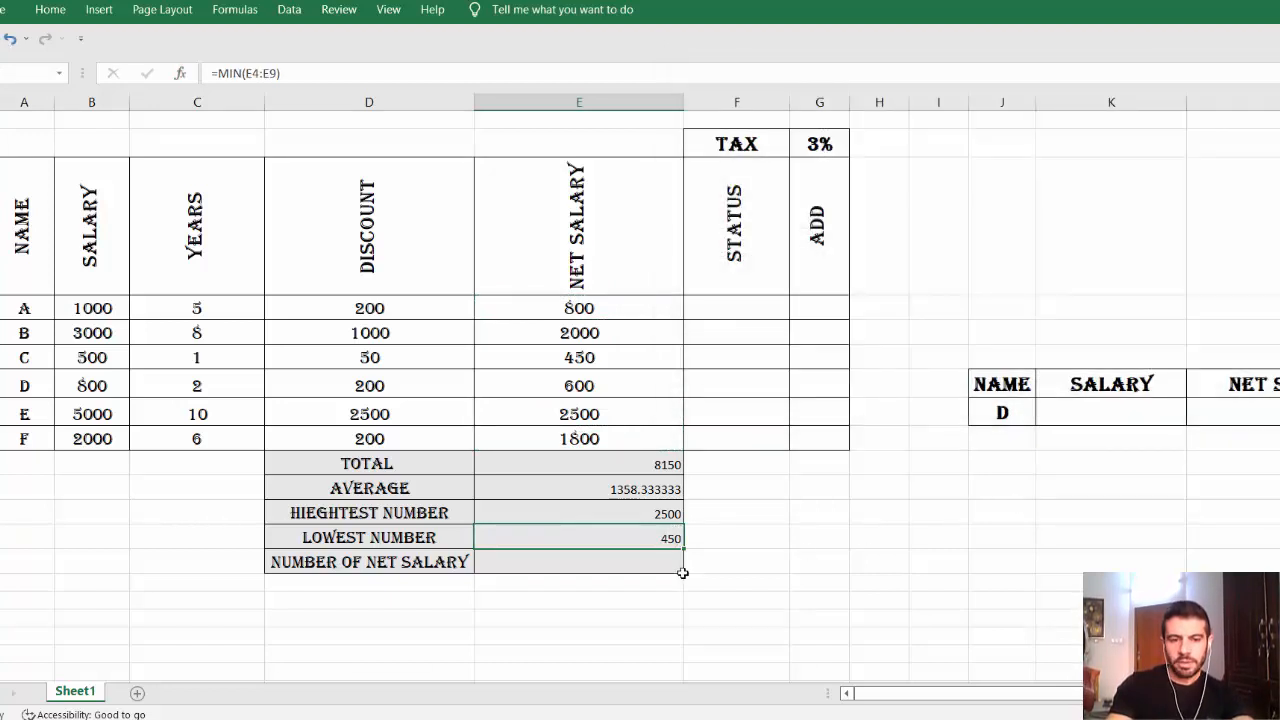
left_click(620, 564)
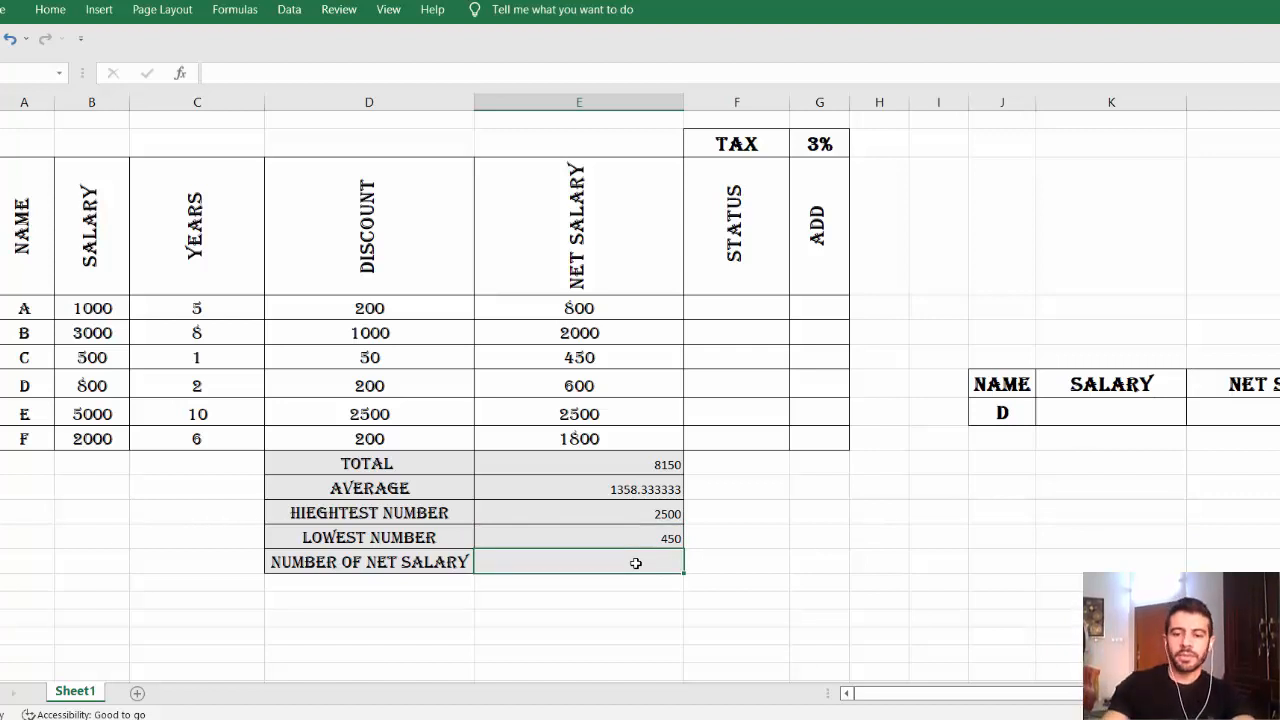
Enter =COUNT(E4:E9) in the NUMBER OF NET SALARY cell, showing 6, then recheck the Word questions.
type("=count")
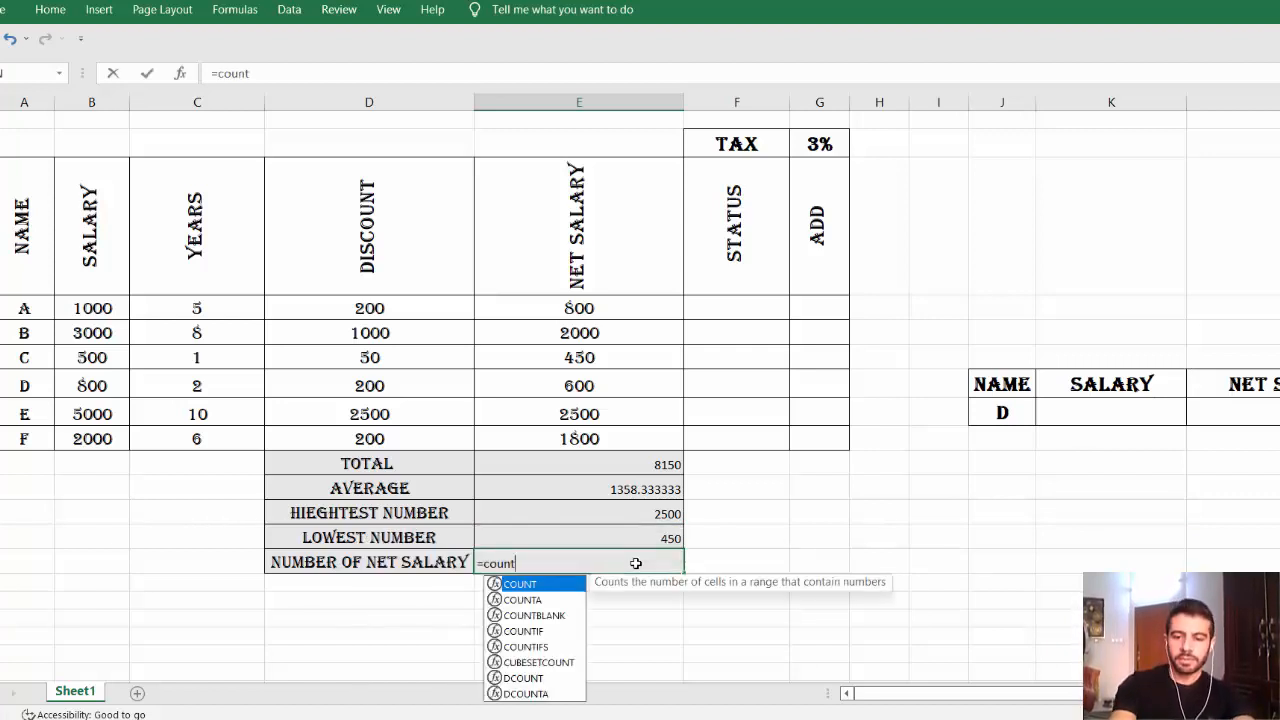
key("BackSpace")
key("BackSpace")
key("BackSpace")
key("BackSpace")
key("BackSpace")
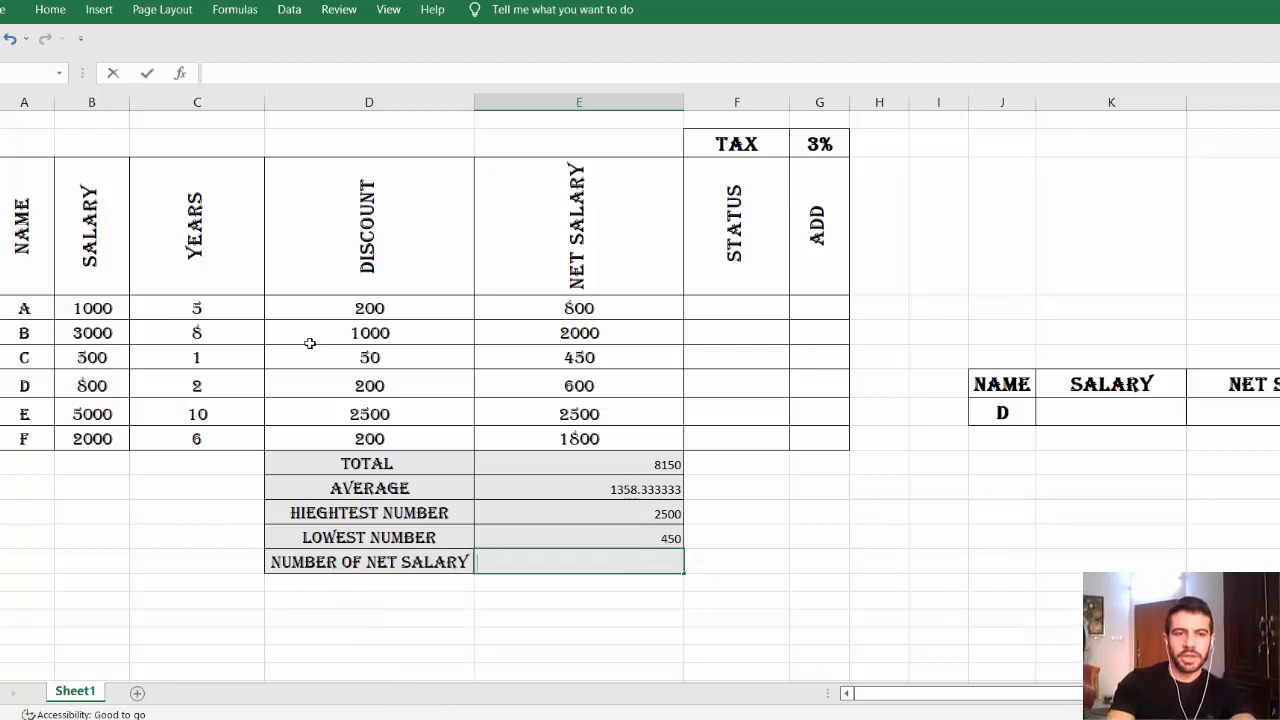
left_click(180, 73)
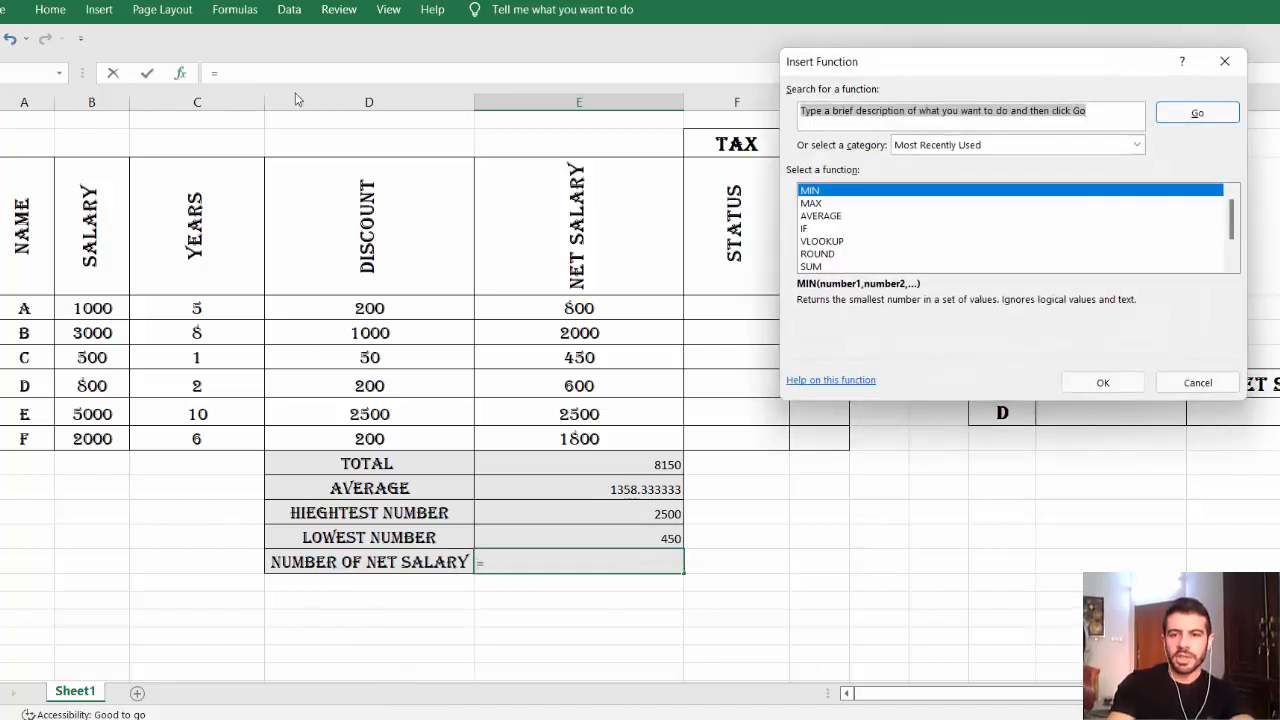
key("BackSpace")
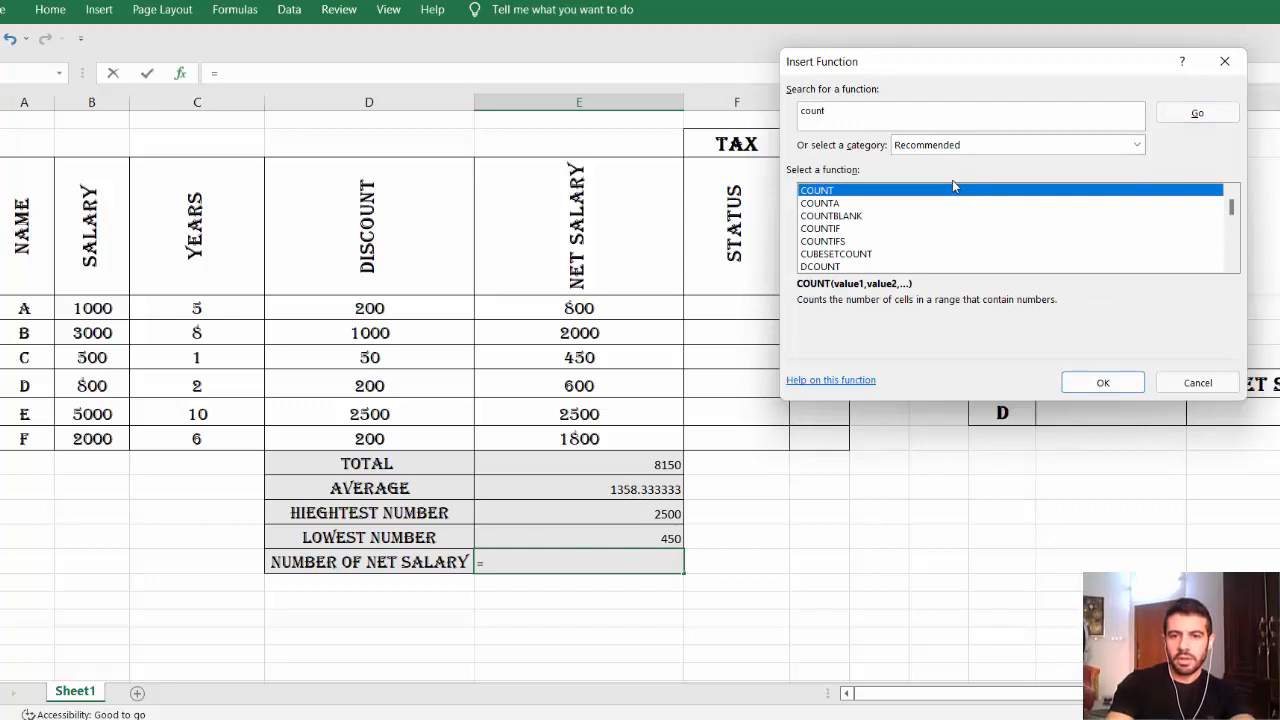
left_click(1103, 382)
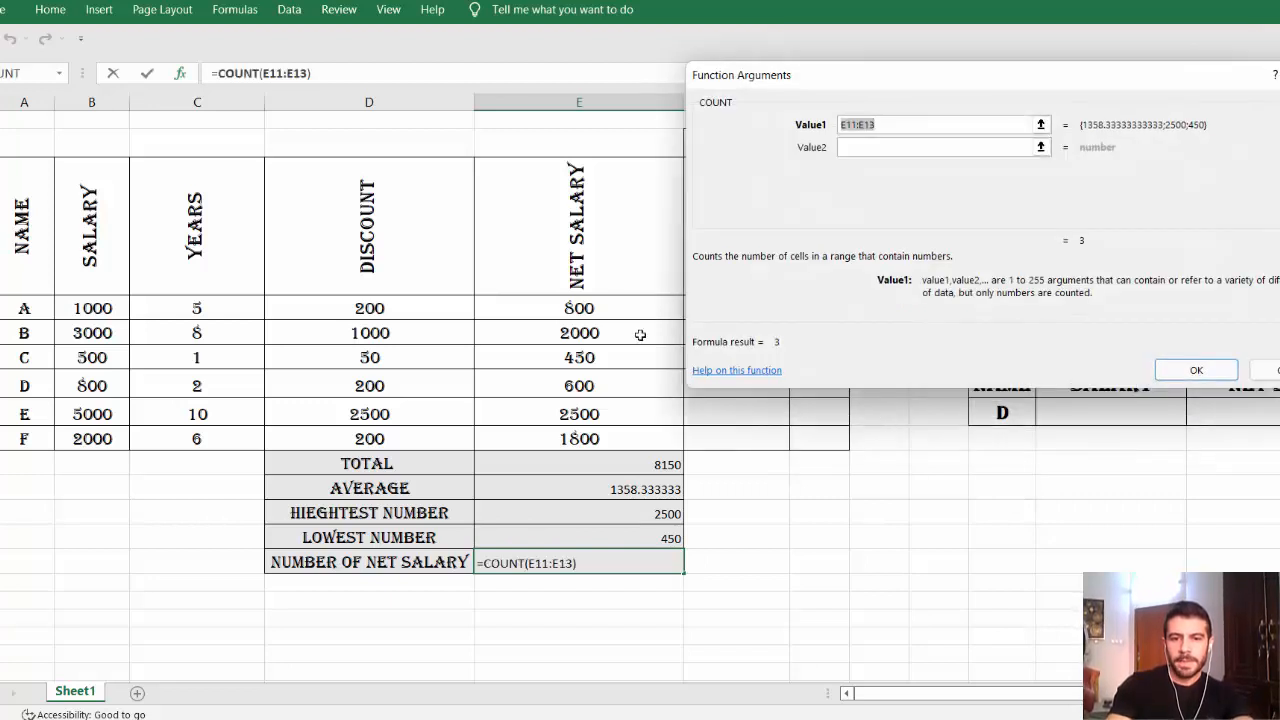
left_click_drag(585, 306, 576, 438)
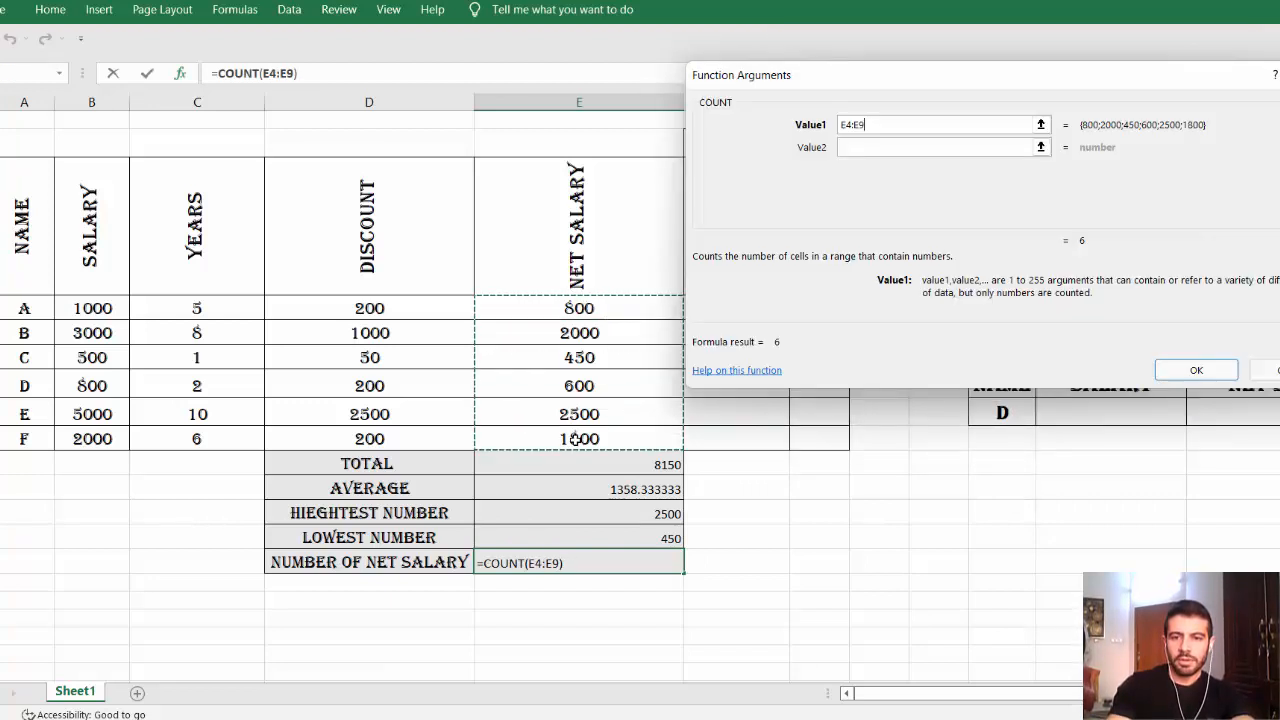
left_click(1190, 367)
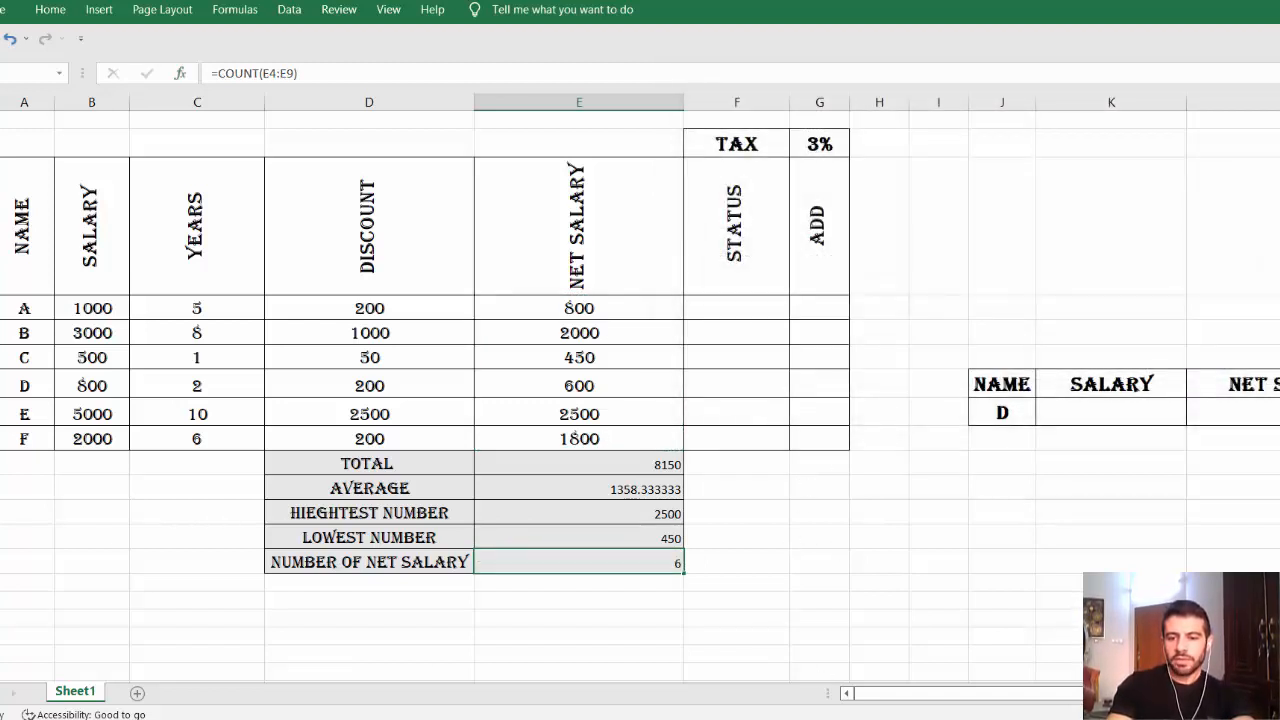
key("alt+Tab")
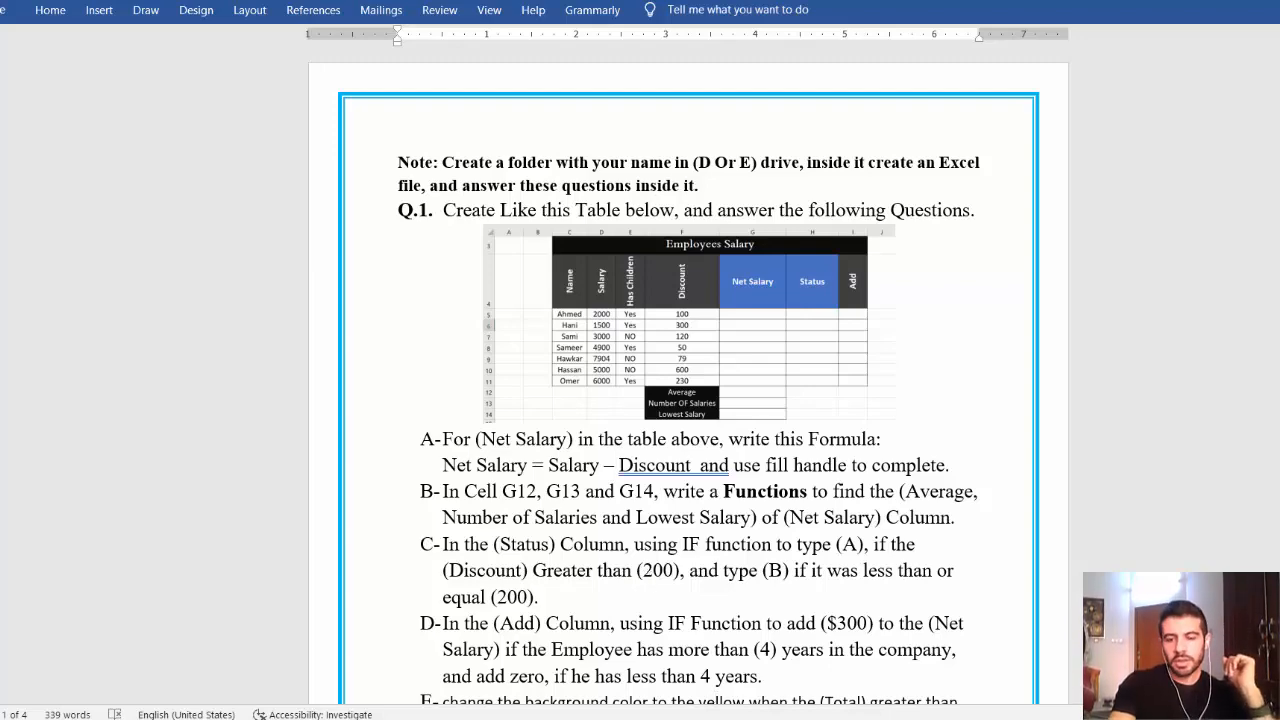
key("alt+Tab")
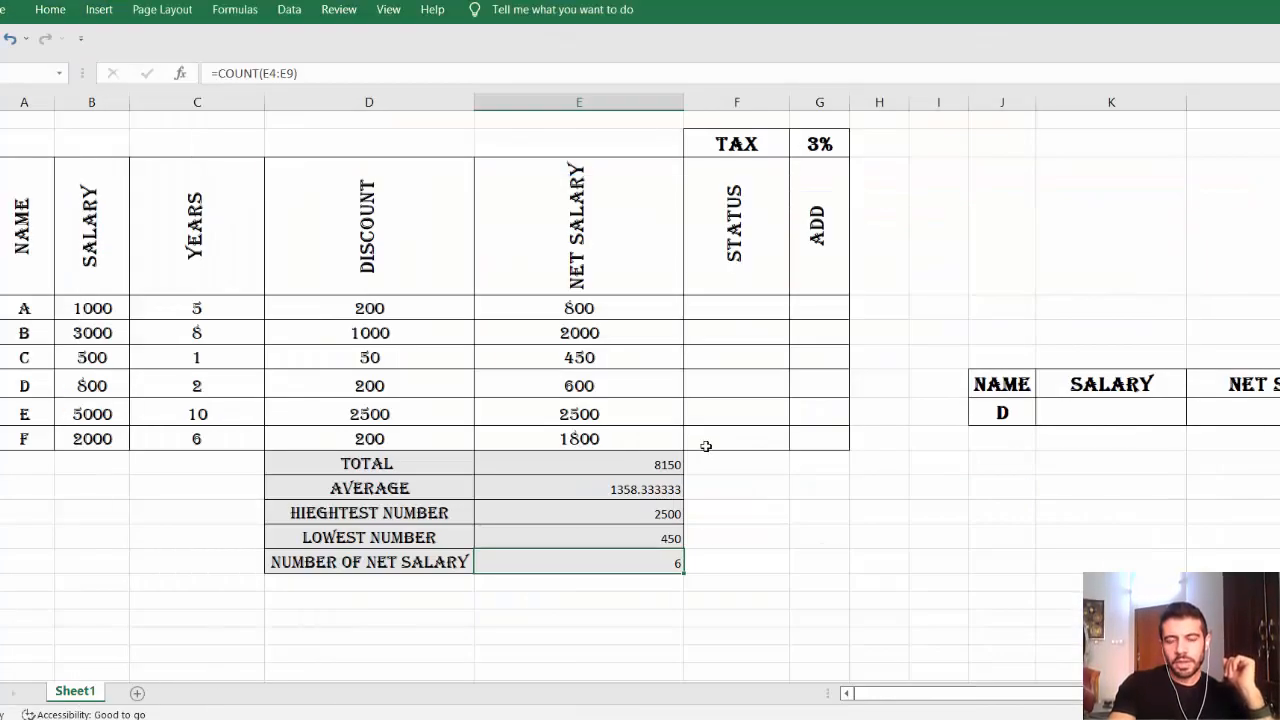
Insert an IF function into STATUS cell F4 through the function search.
left_click(724, 307)
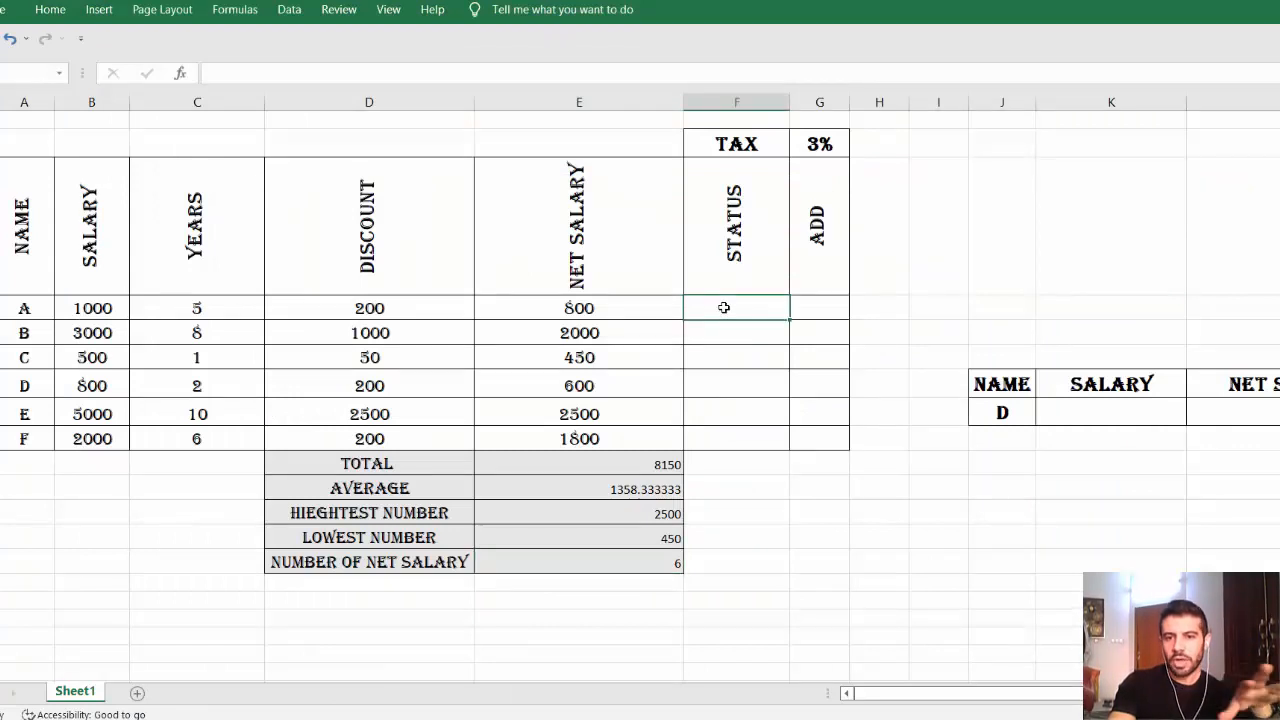
type("=if")
key("BackSpace")
key("BackSpace")
key("BackSpace")
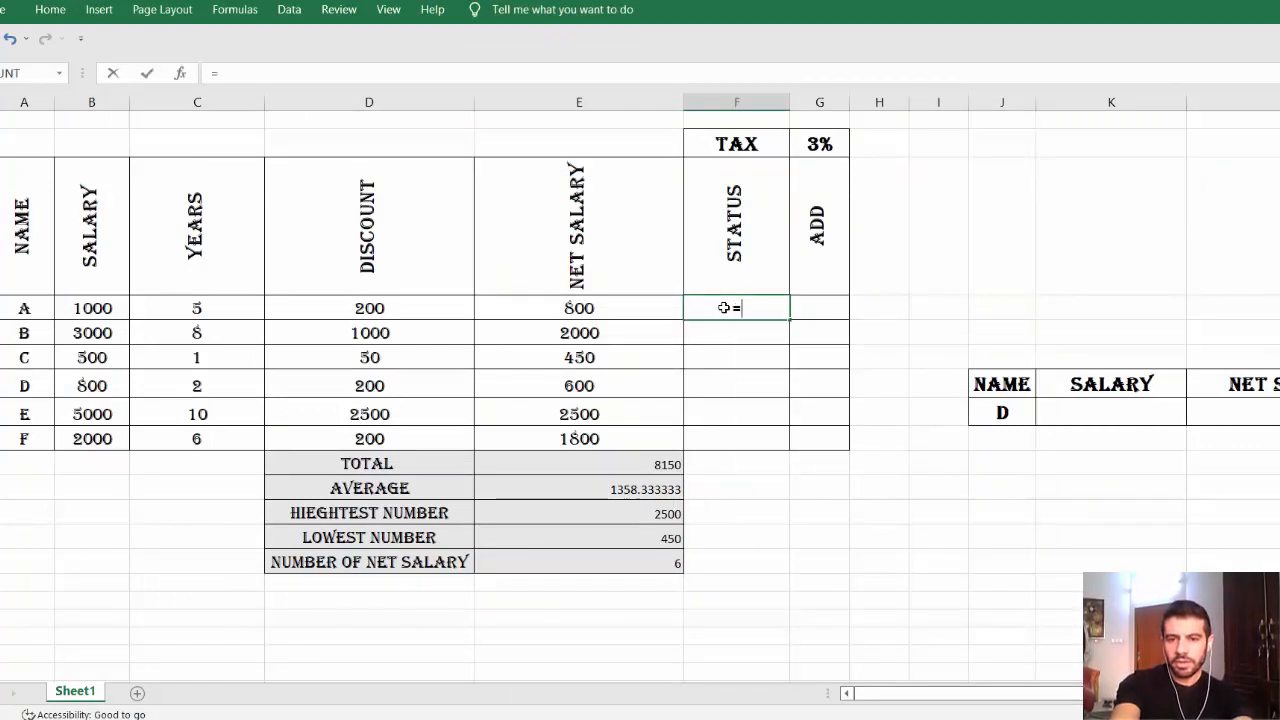
left_click(181, 75)
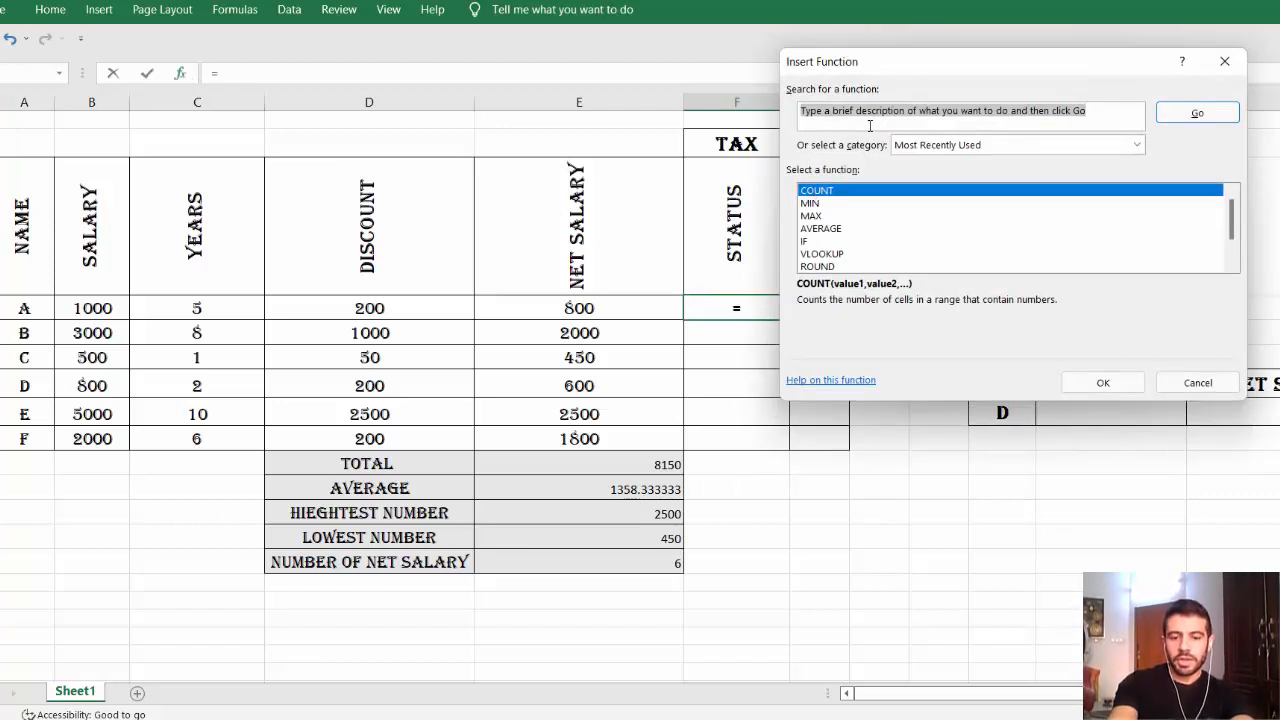
type("if")
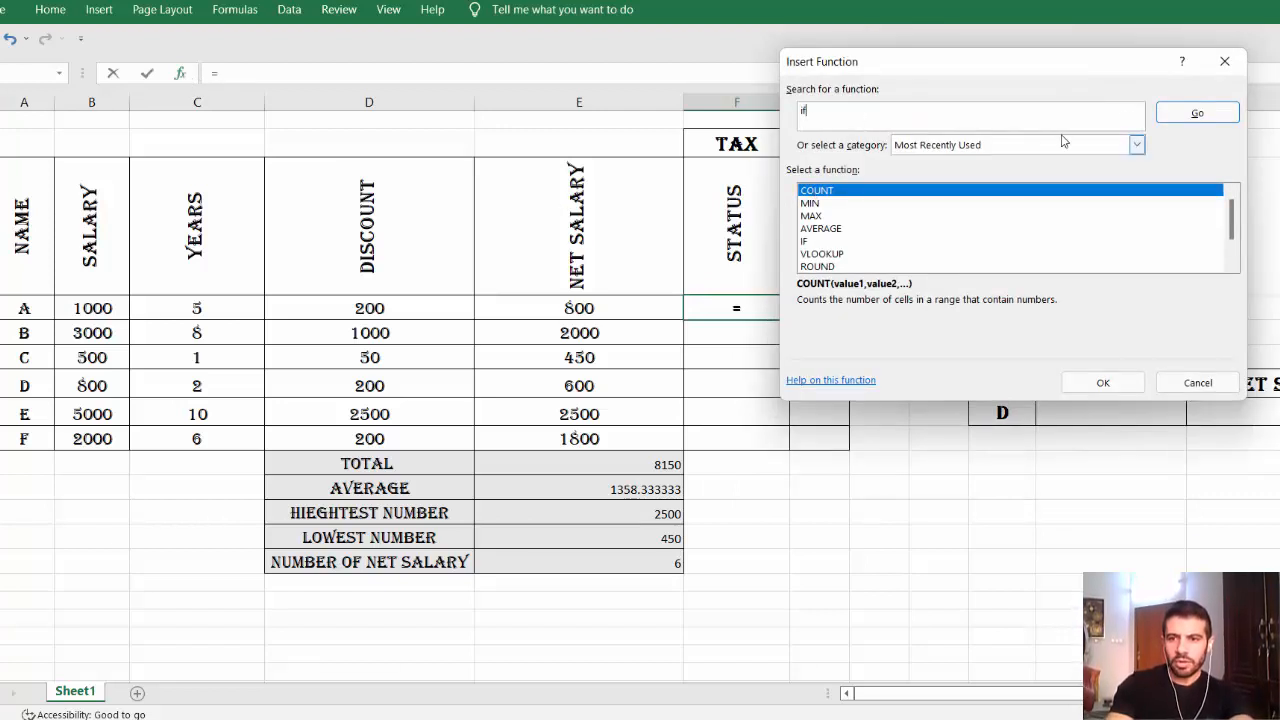
left_click(1184, 114)
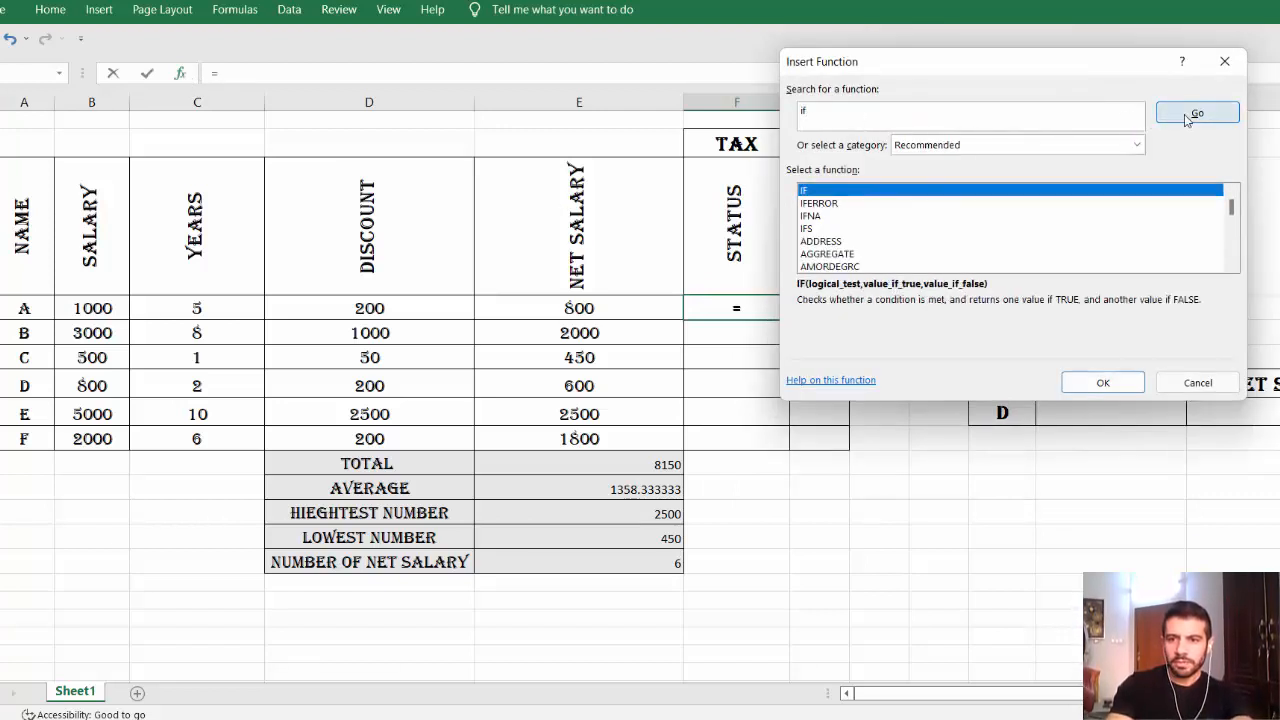
double_click(853, 190)
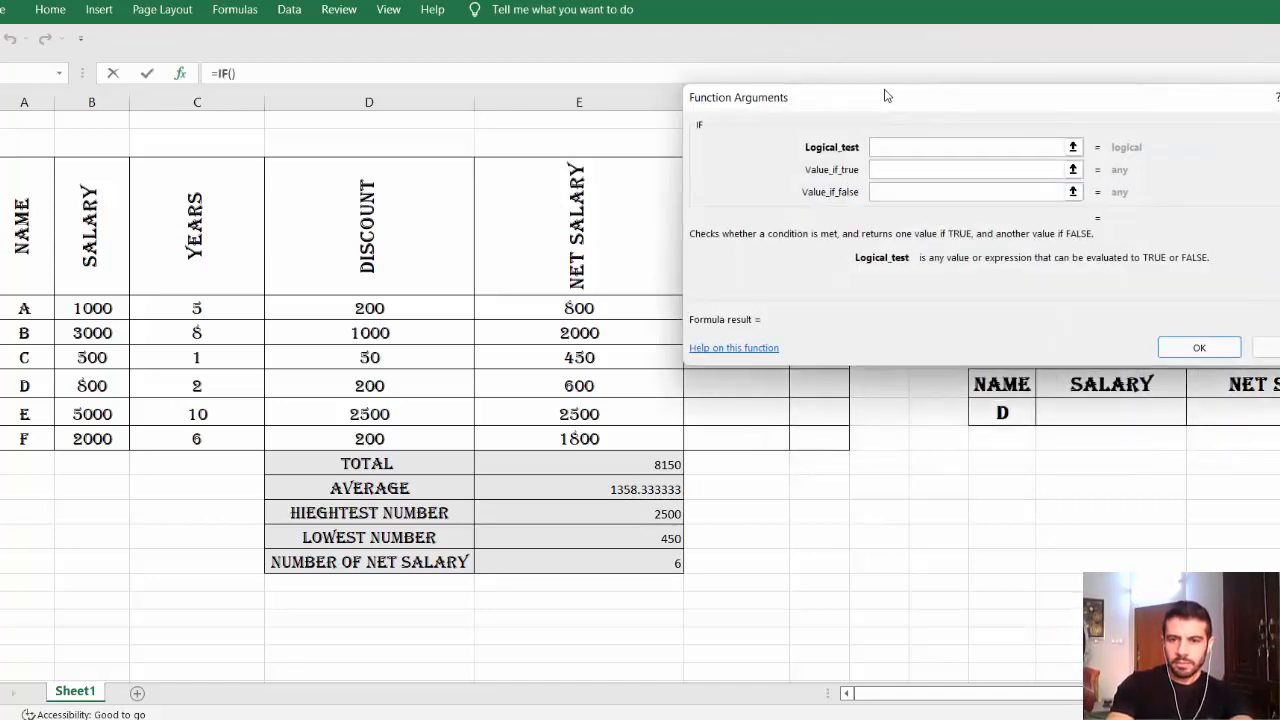
left_click_drag(886, 94, 913, 406)
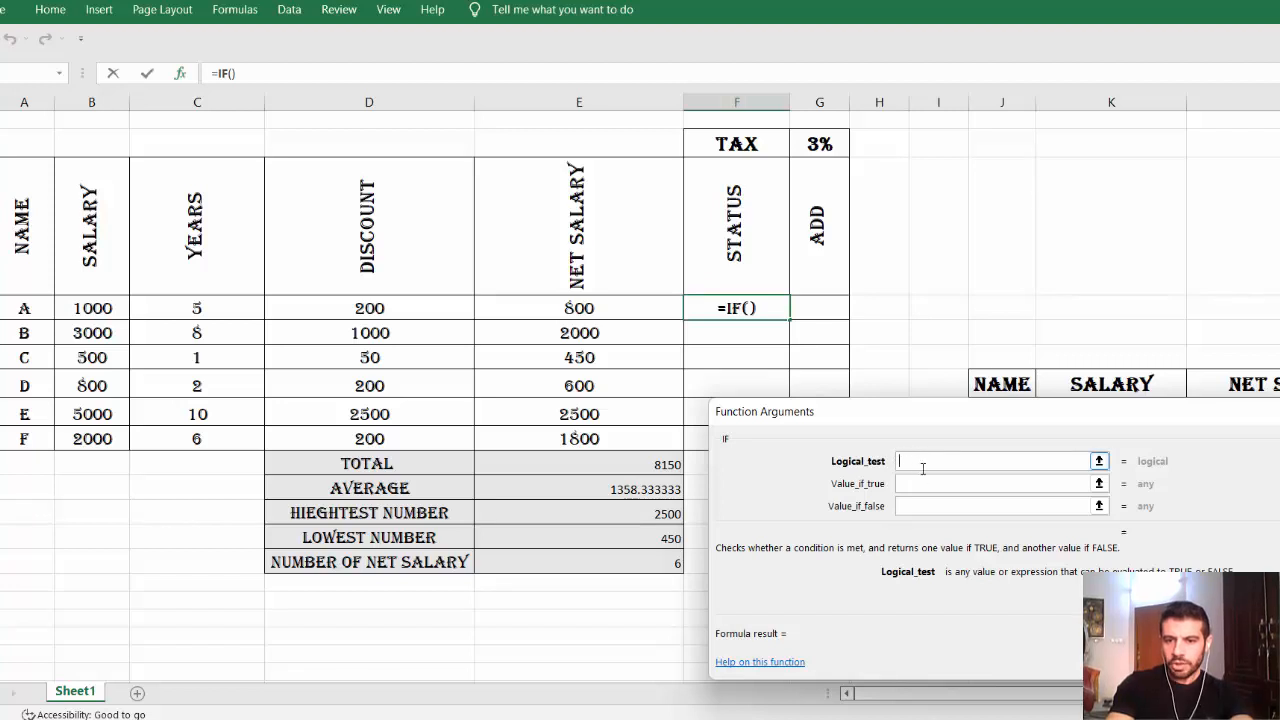
left_click_drag(851, 406, 667, 463)
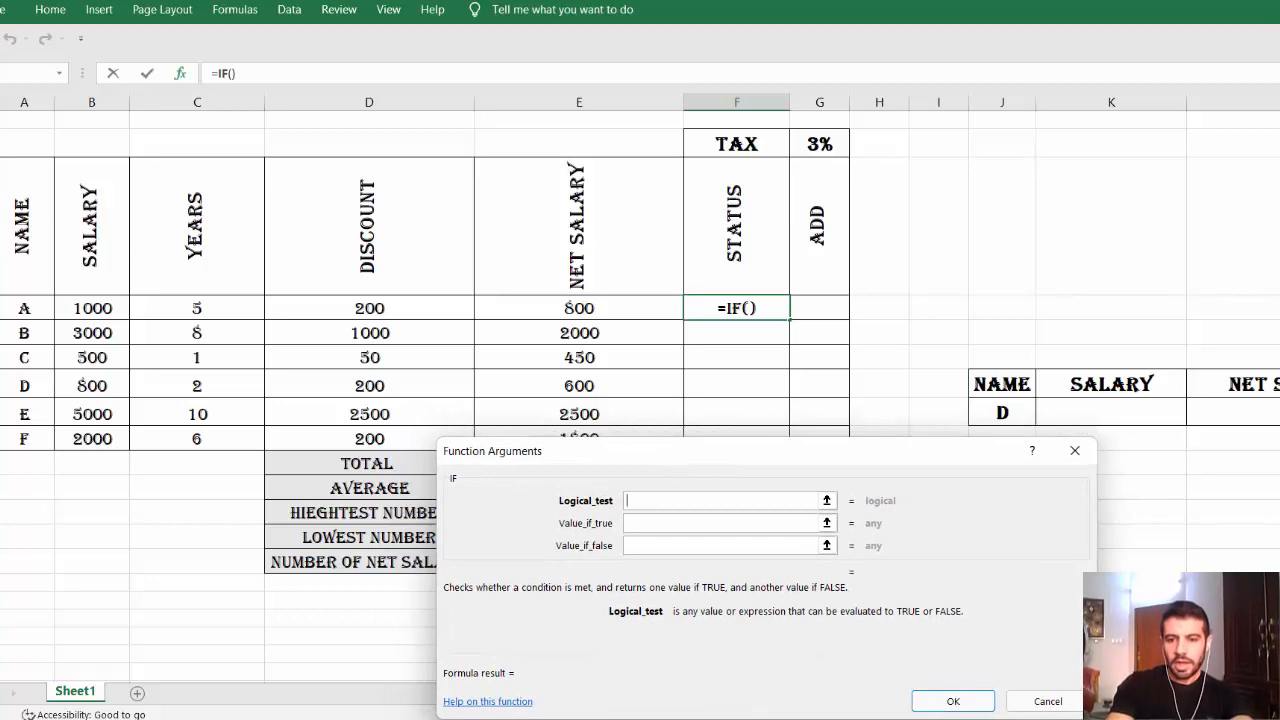
left_click(880, 710)
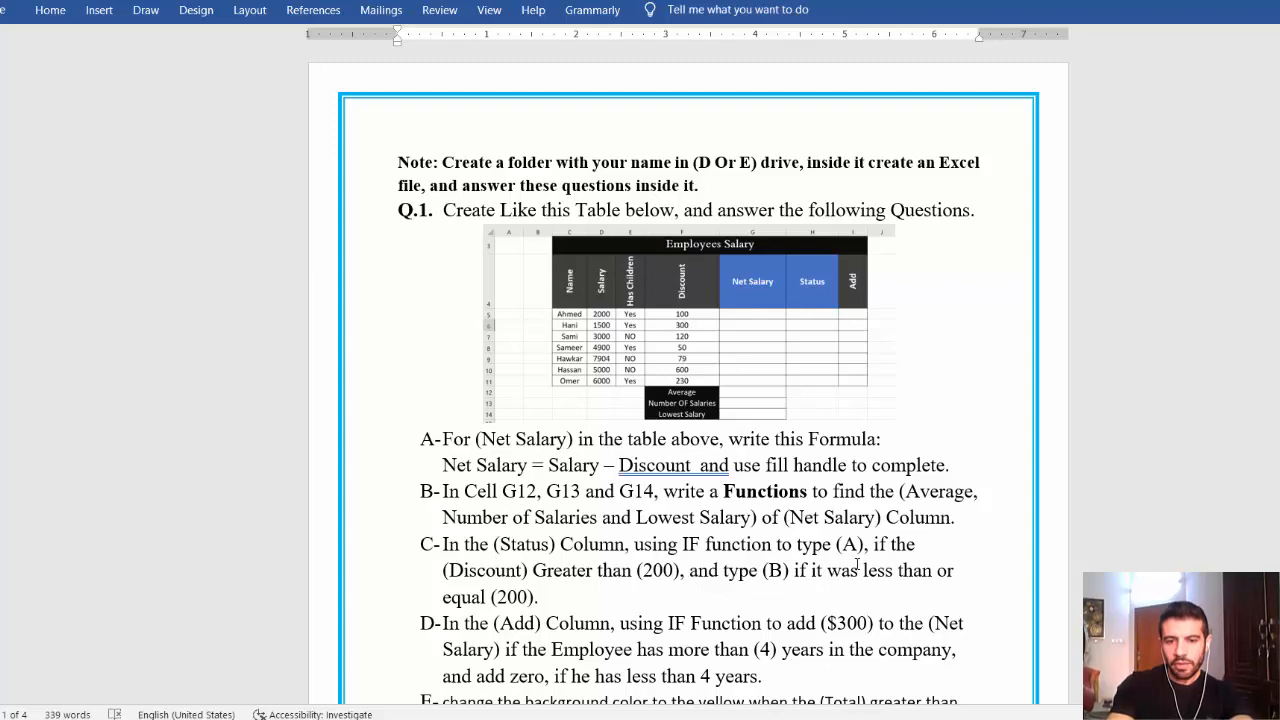
left_click(866, 702)
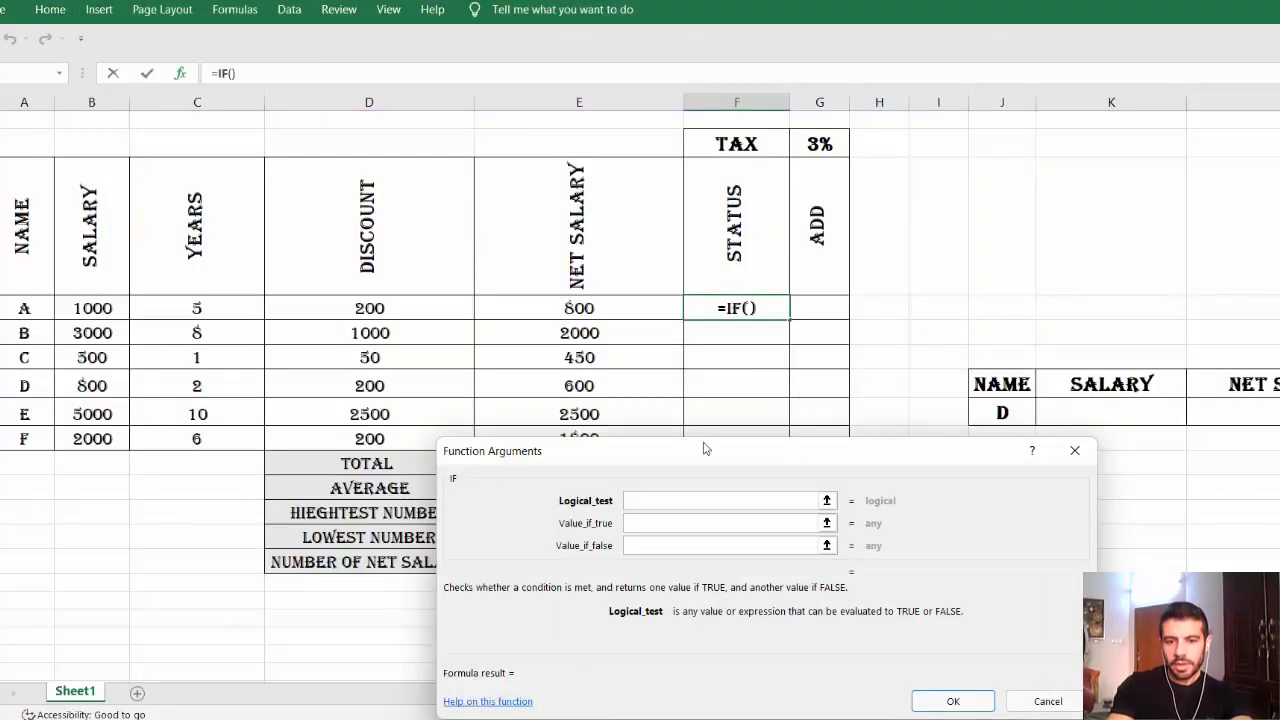
Complete =IF(D4>200,"a","b") in F4 and fill it down to F9.
left_click(697, 503)
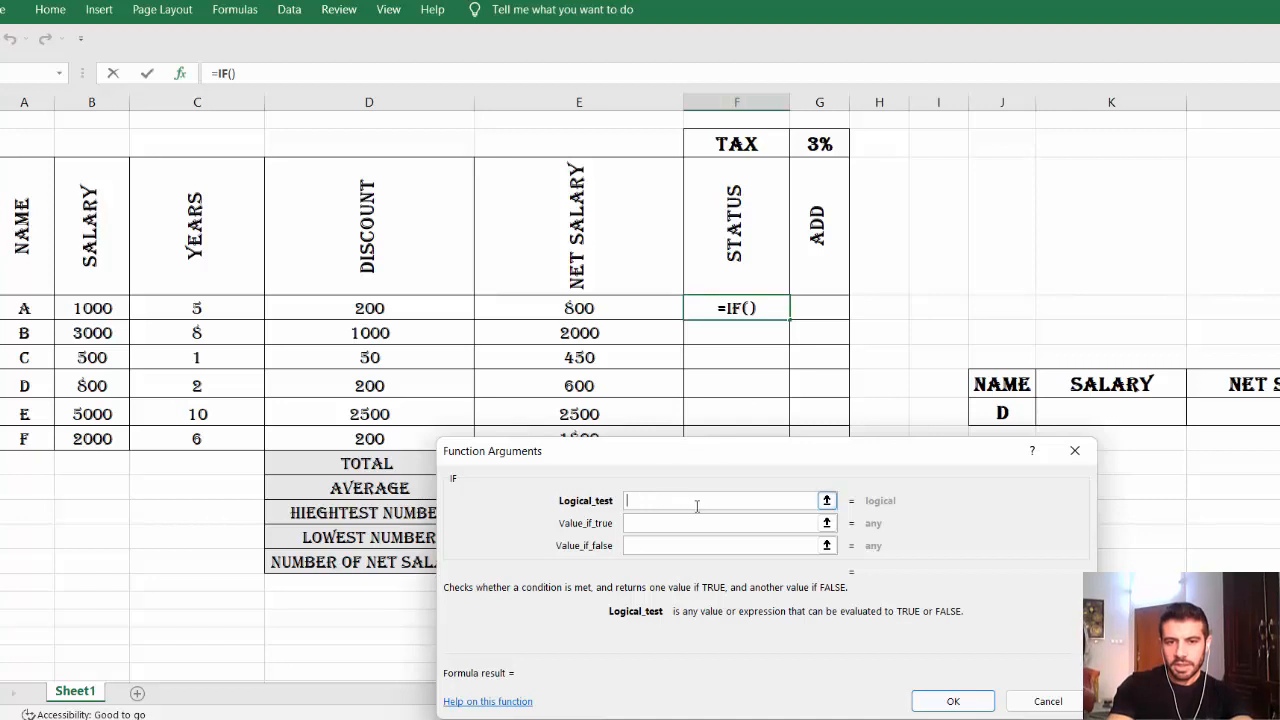
left_click(408, 309)
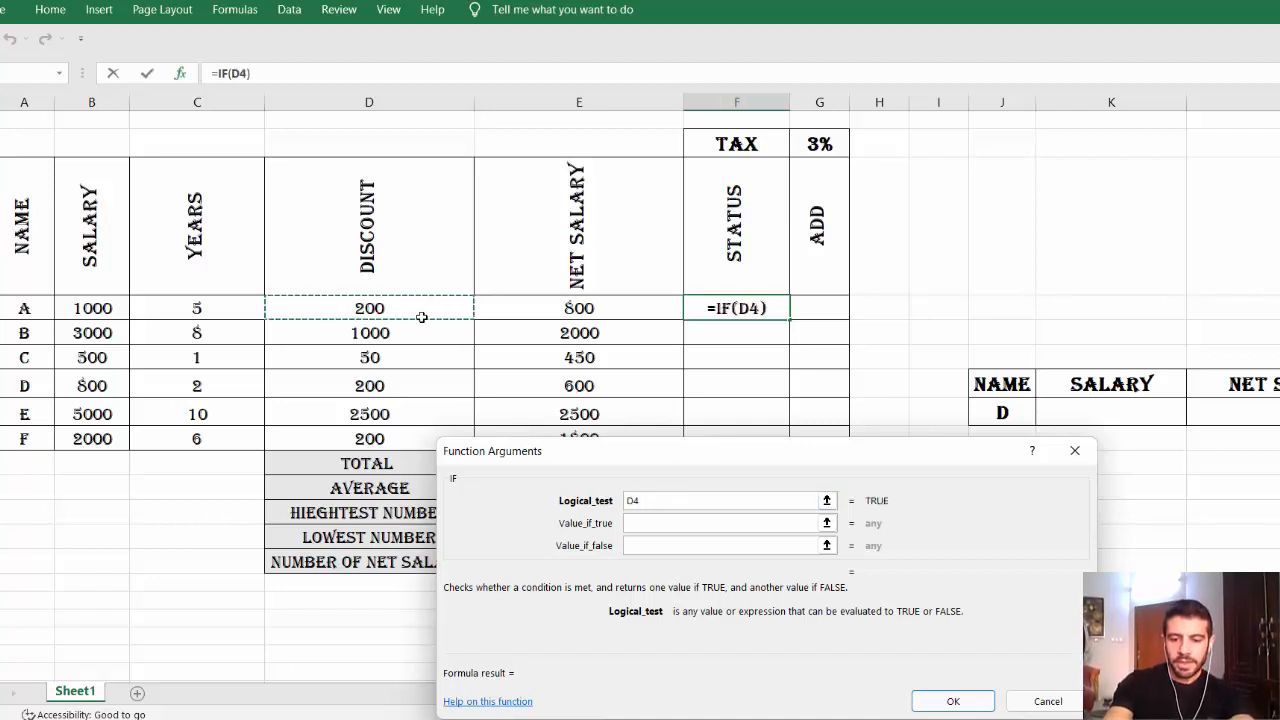
type(">200")
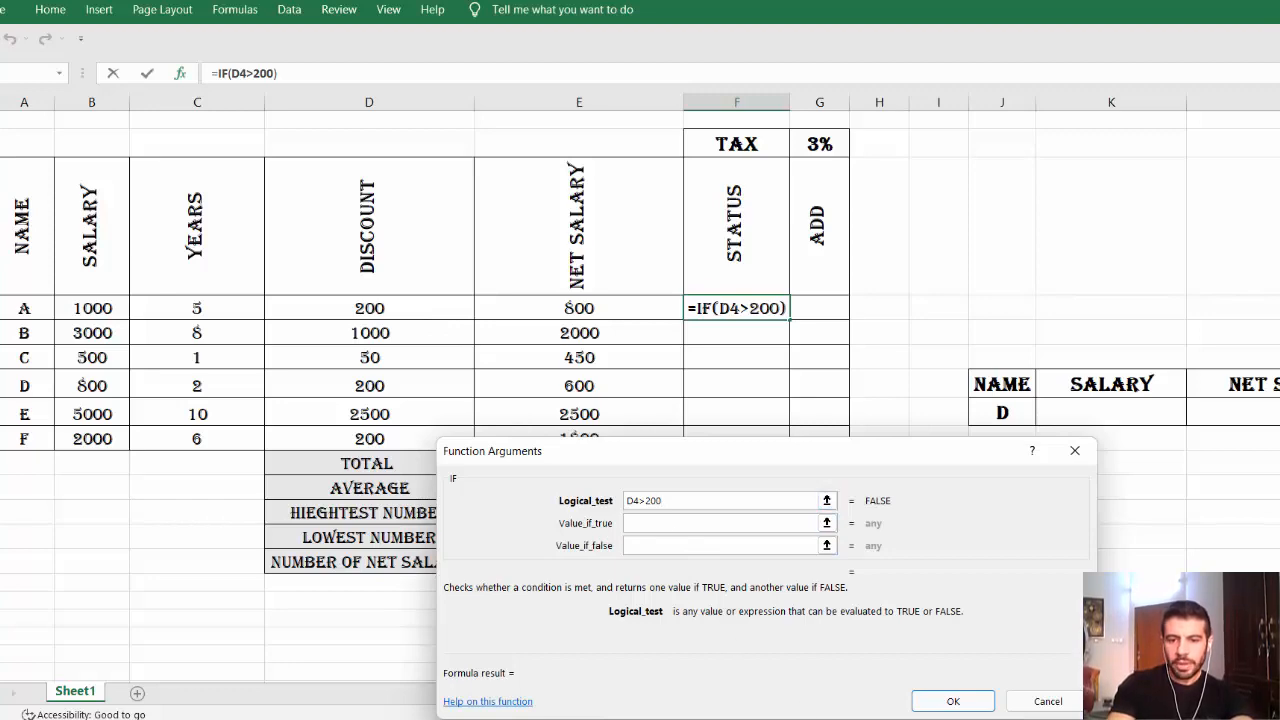
key("alt+Tab")
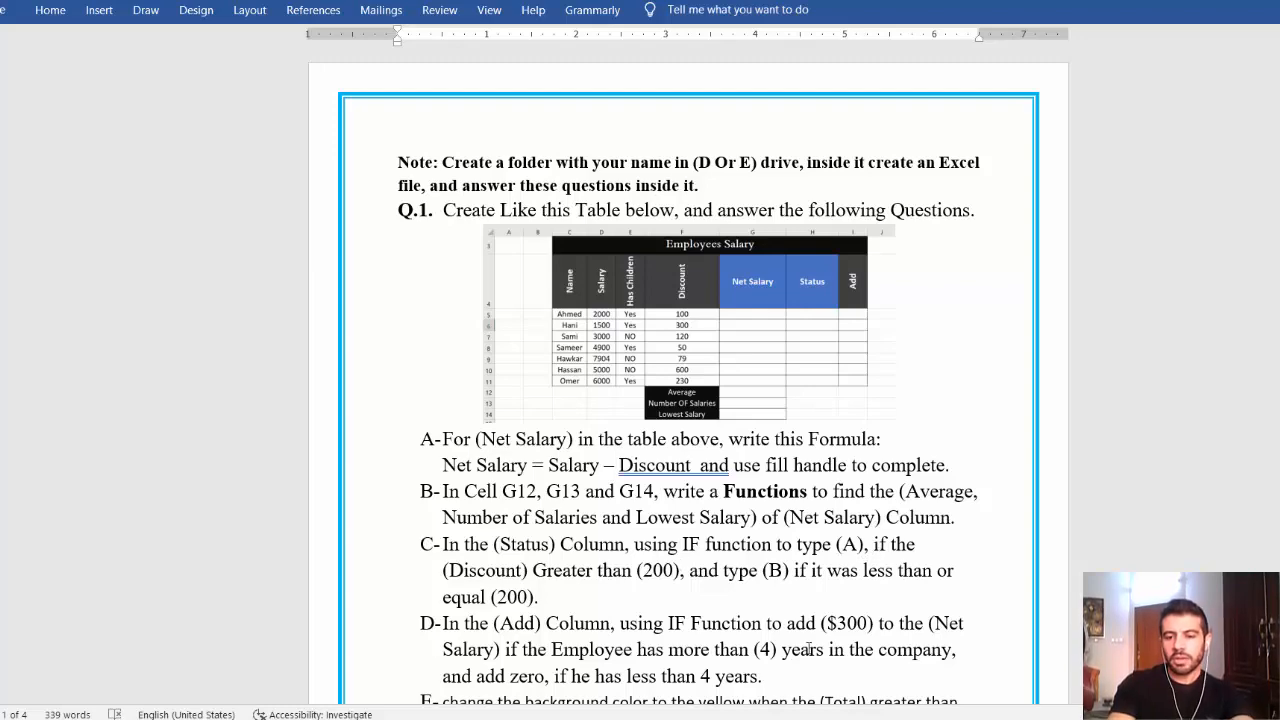
key("alt+Tab")
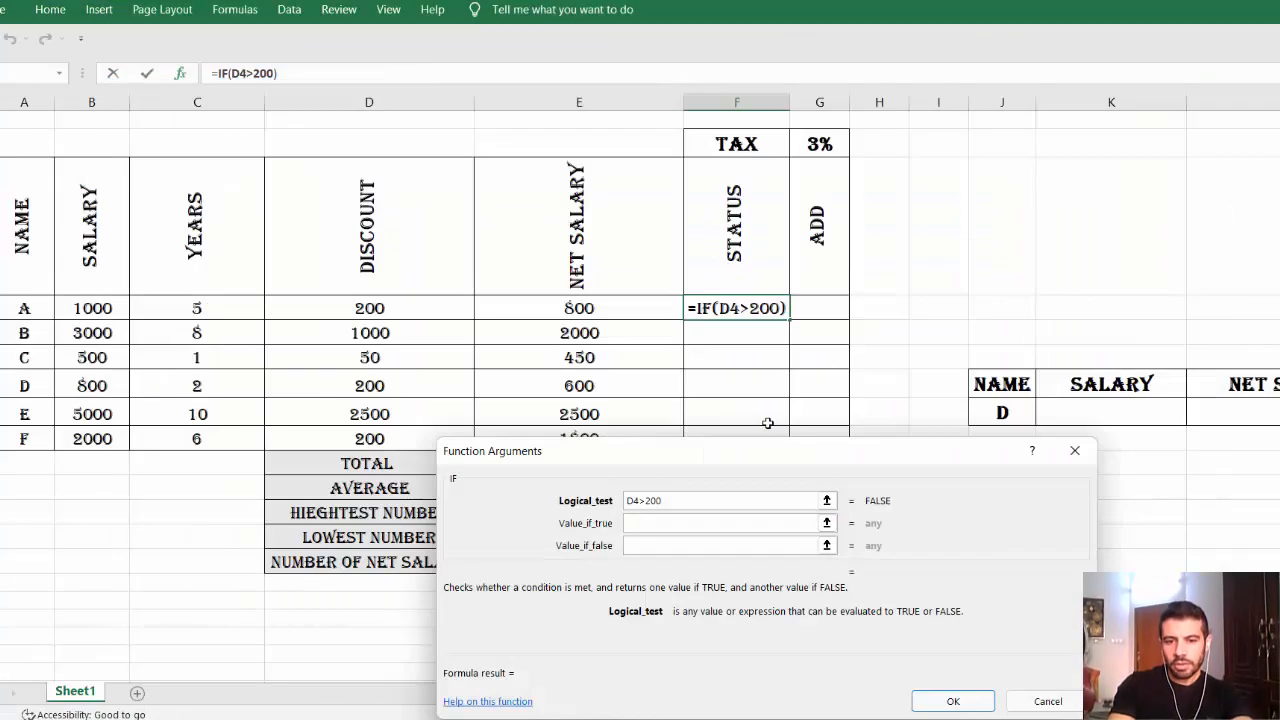
left_click(660, 525)
type("a")
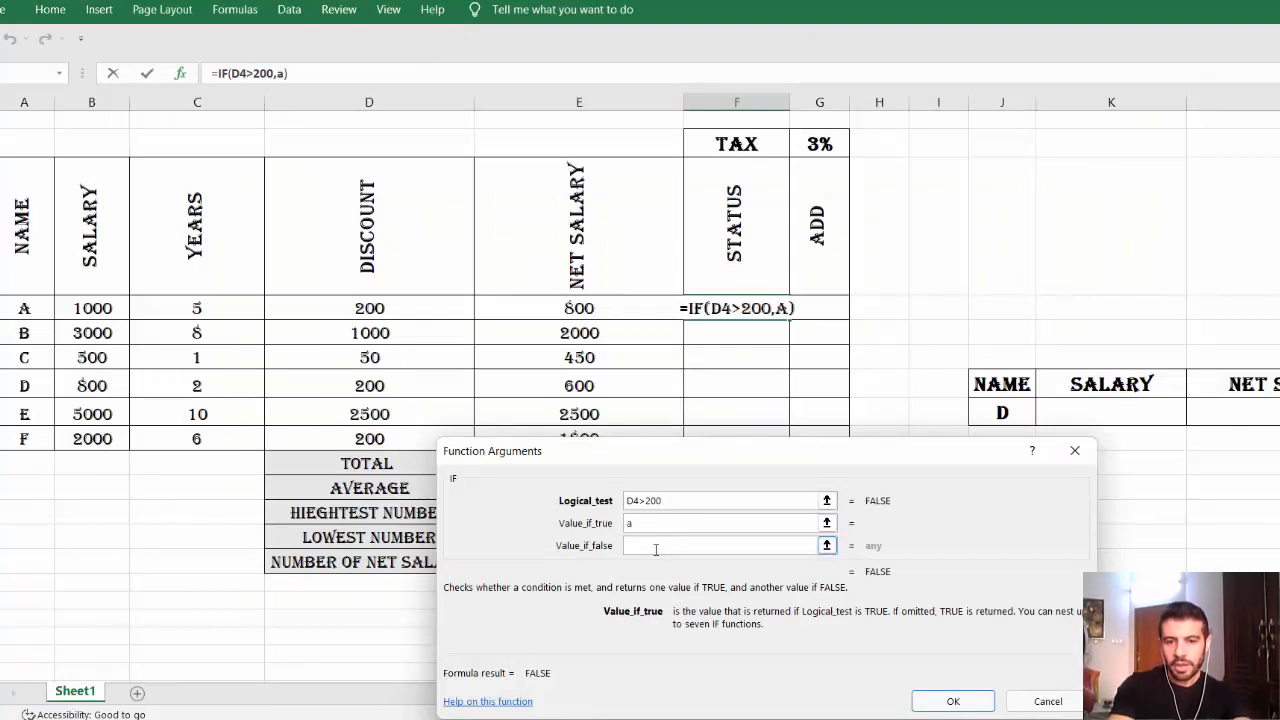
left_click(655, 547)
type("b")
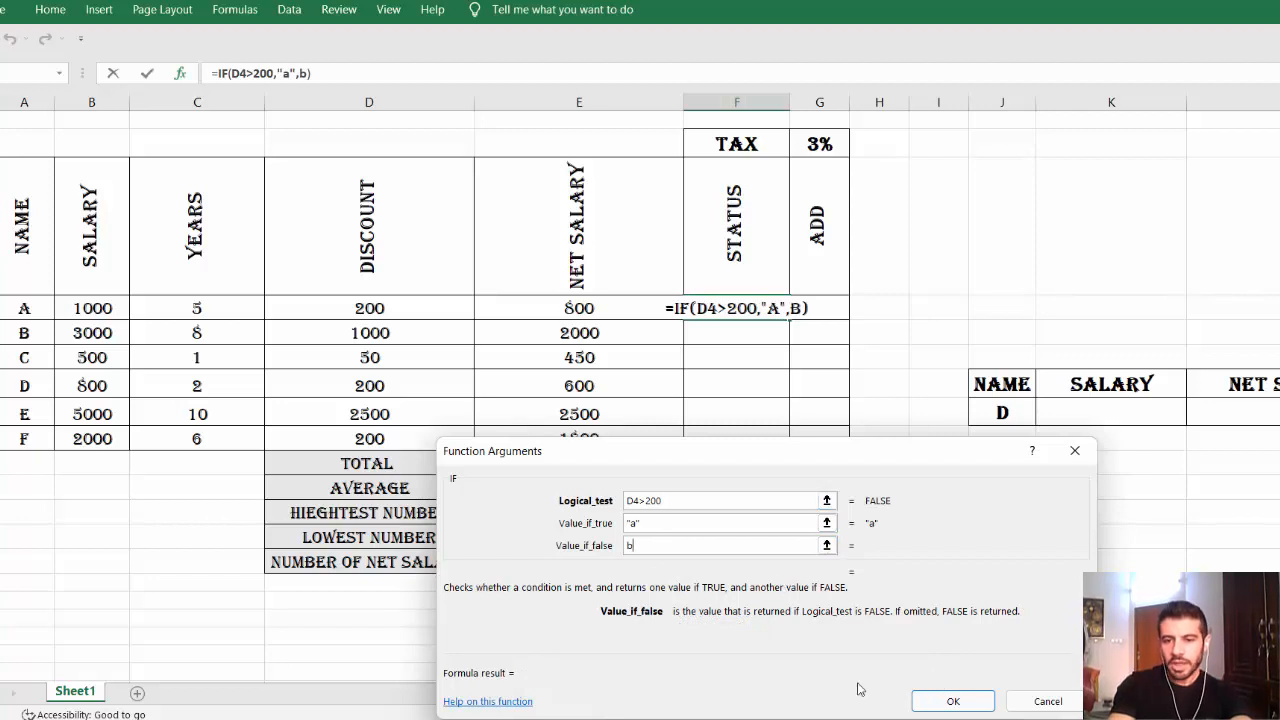
left_click(958, 701)
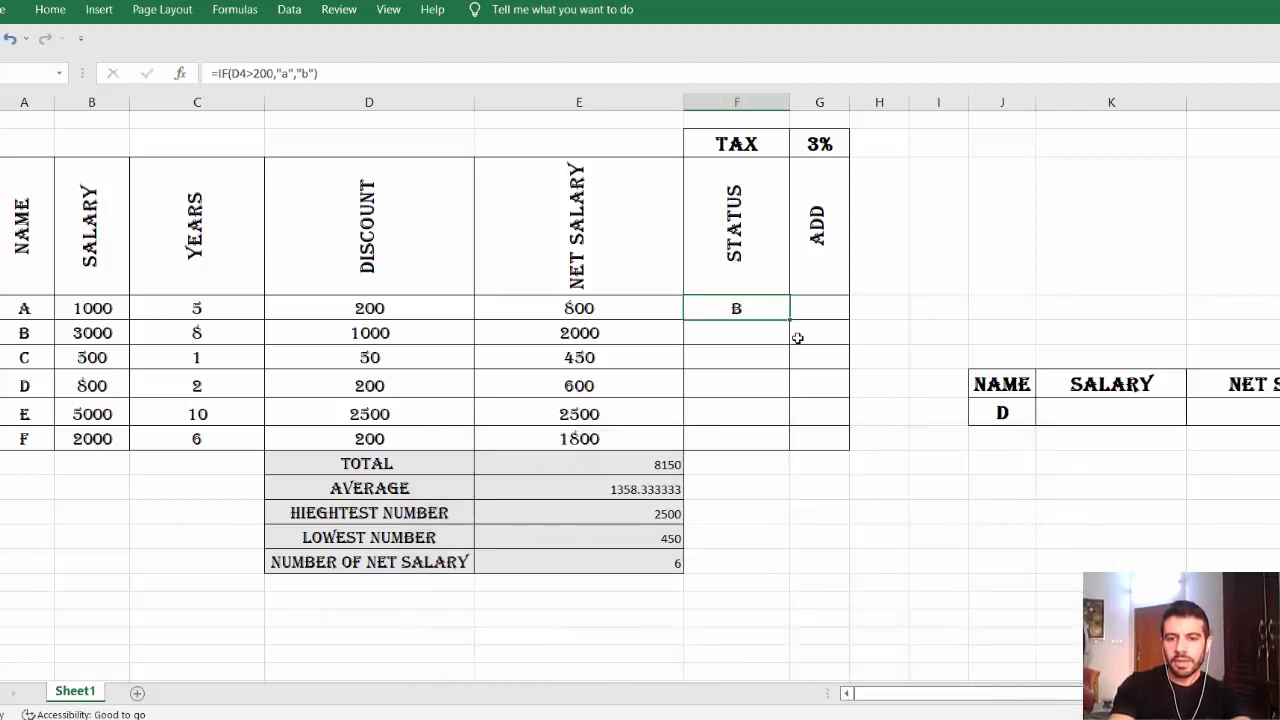
left_click_drag(790, 321, 780, 443)
left_click(855, 514)
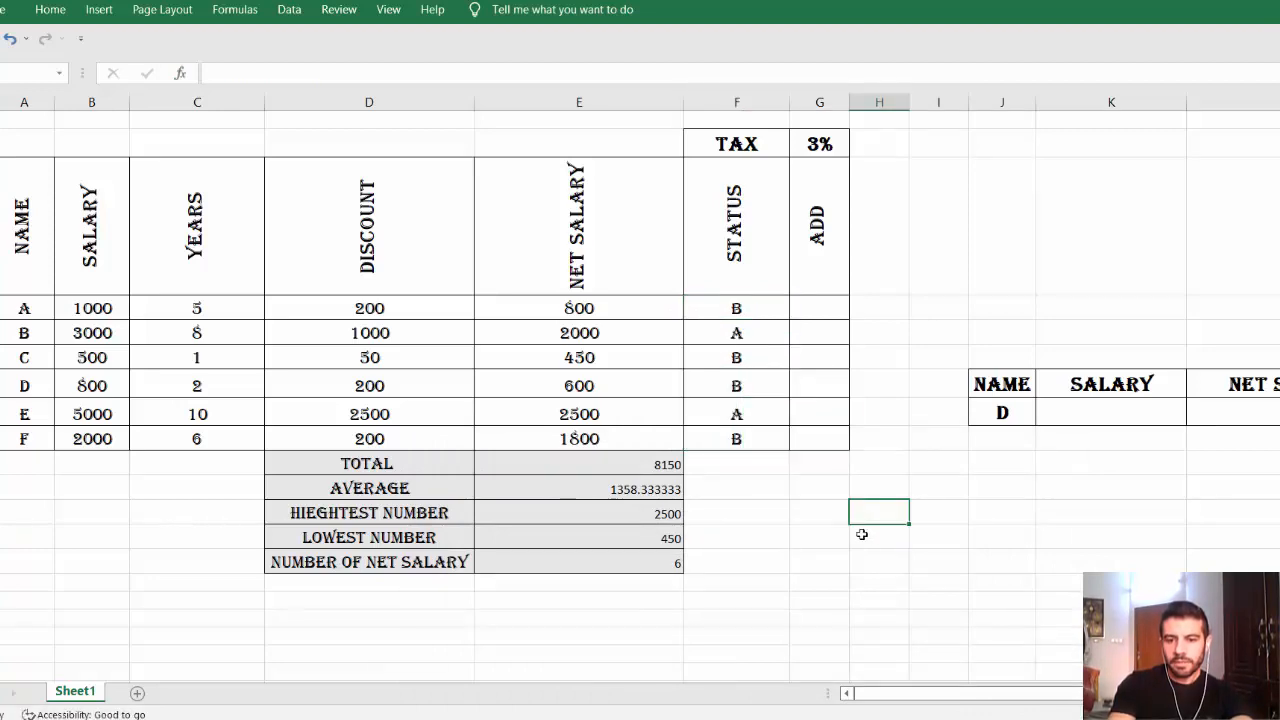
Review the assignment questions in Word, then return to the Excel salary table.
key("alt+Tab")
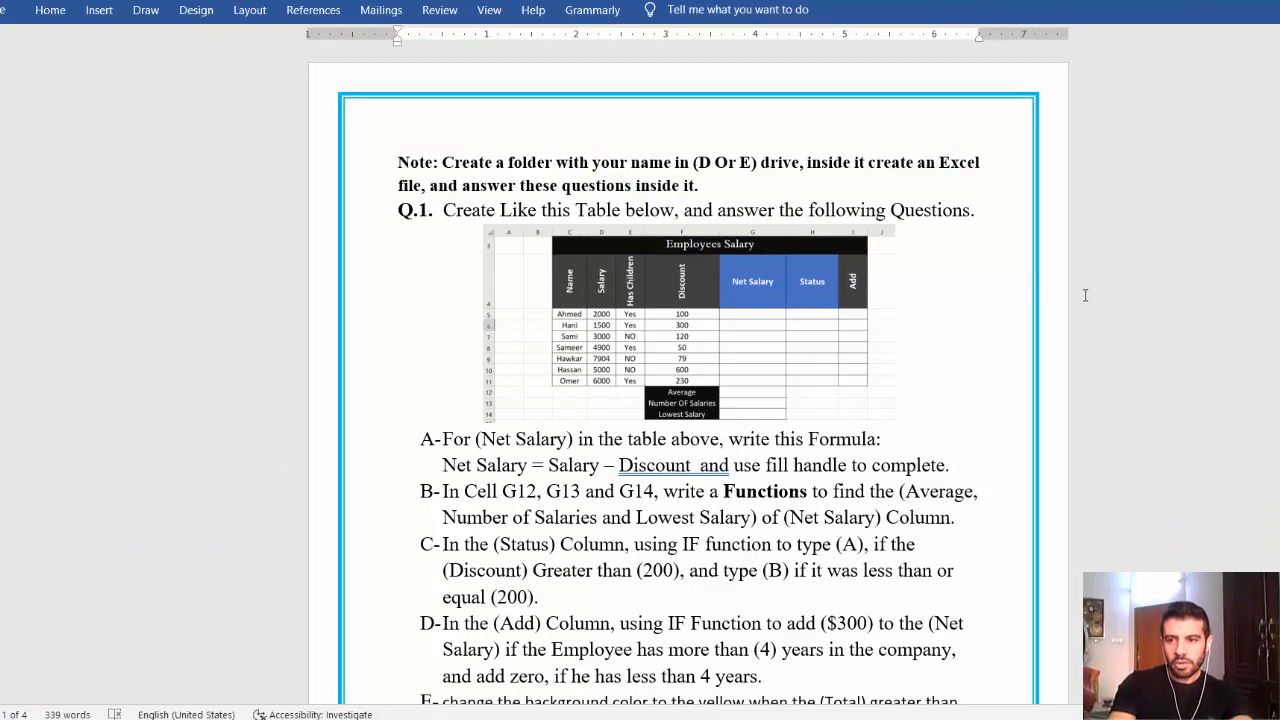
scroll(689, 376, "down", 3)
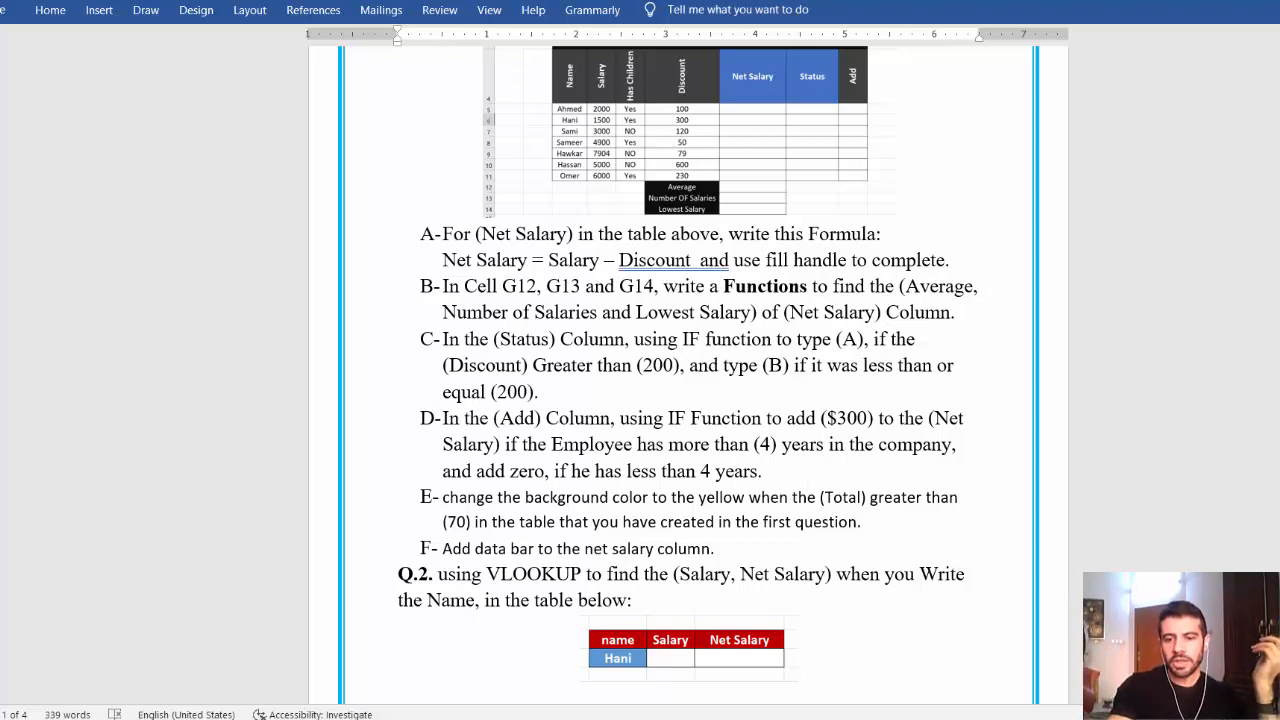
key("alt+Tab")
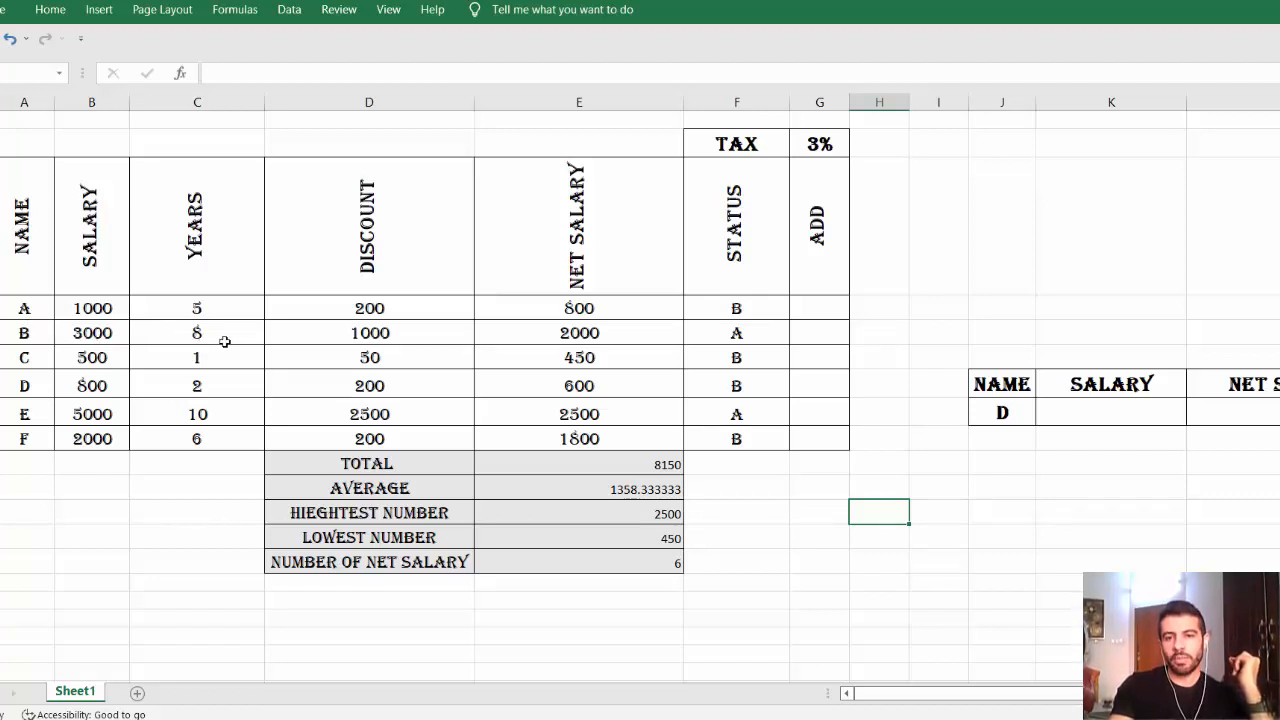
Start an IF function in ADD cell G4 with the condition C4>4.
left_click(826, 306)
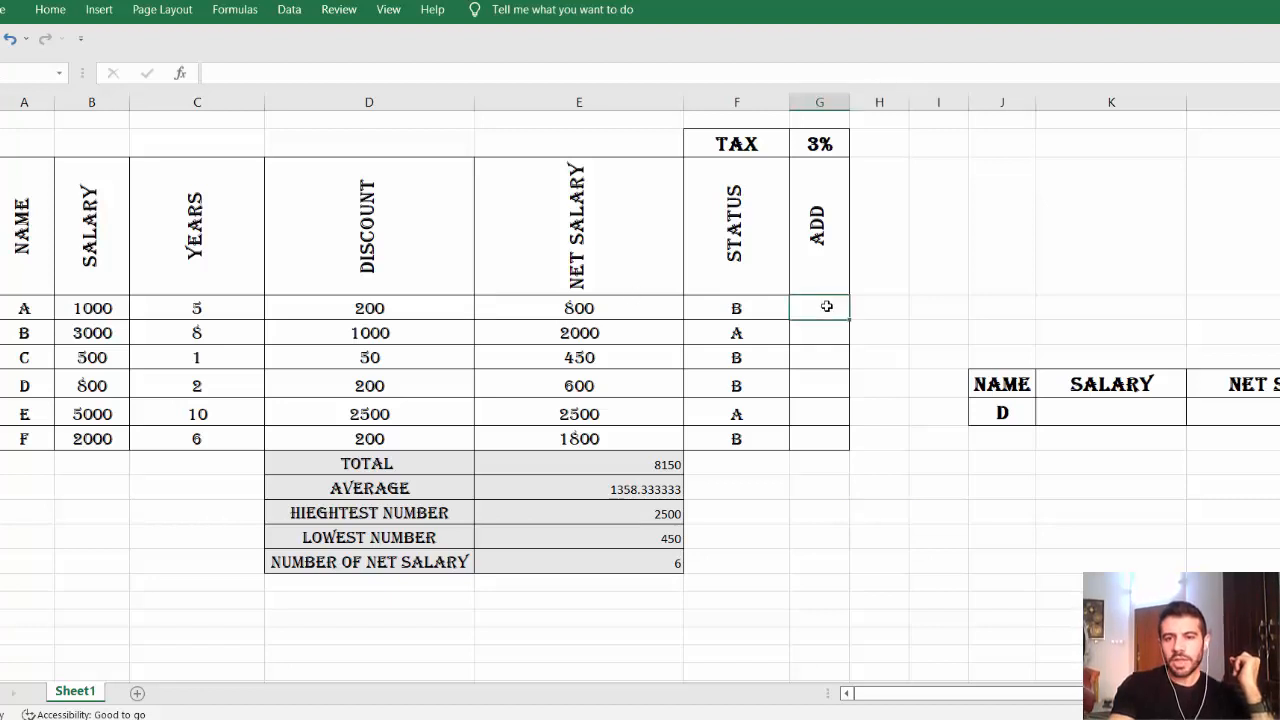
left_click(179, 75)
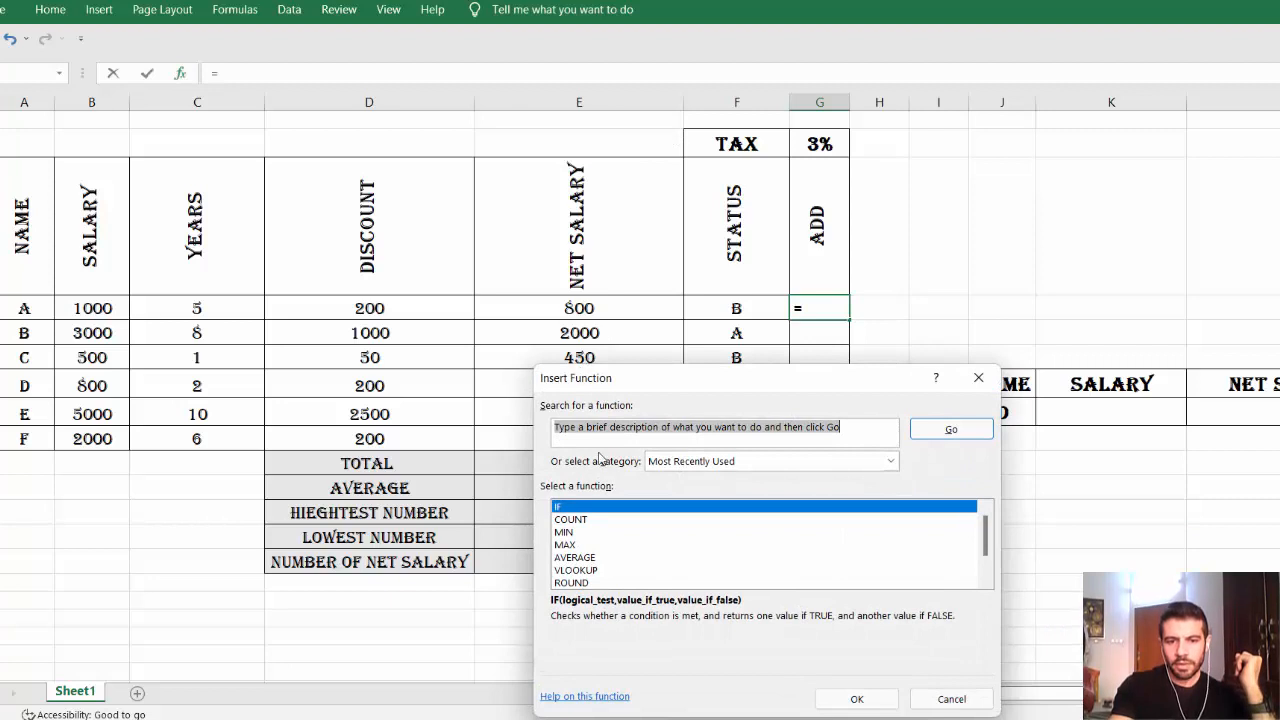
double_click(608, 507)
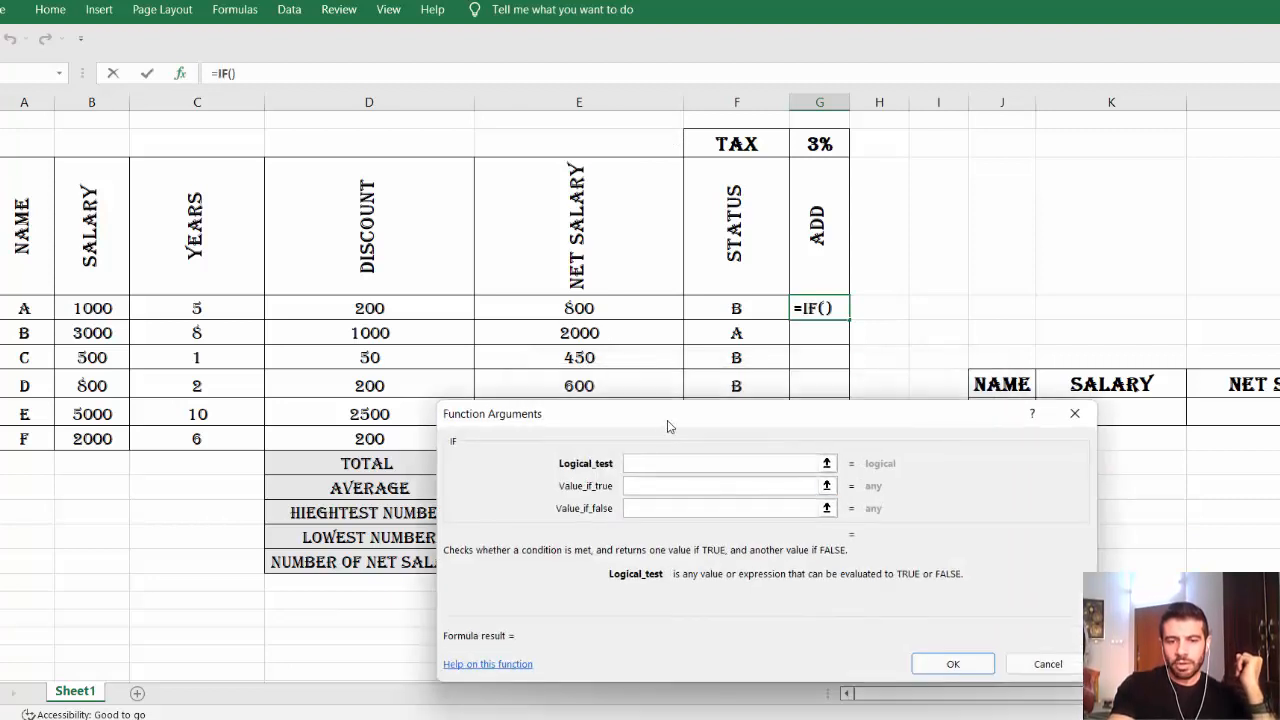
left_click_drag(632, 429, 774, 435)
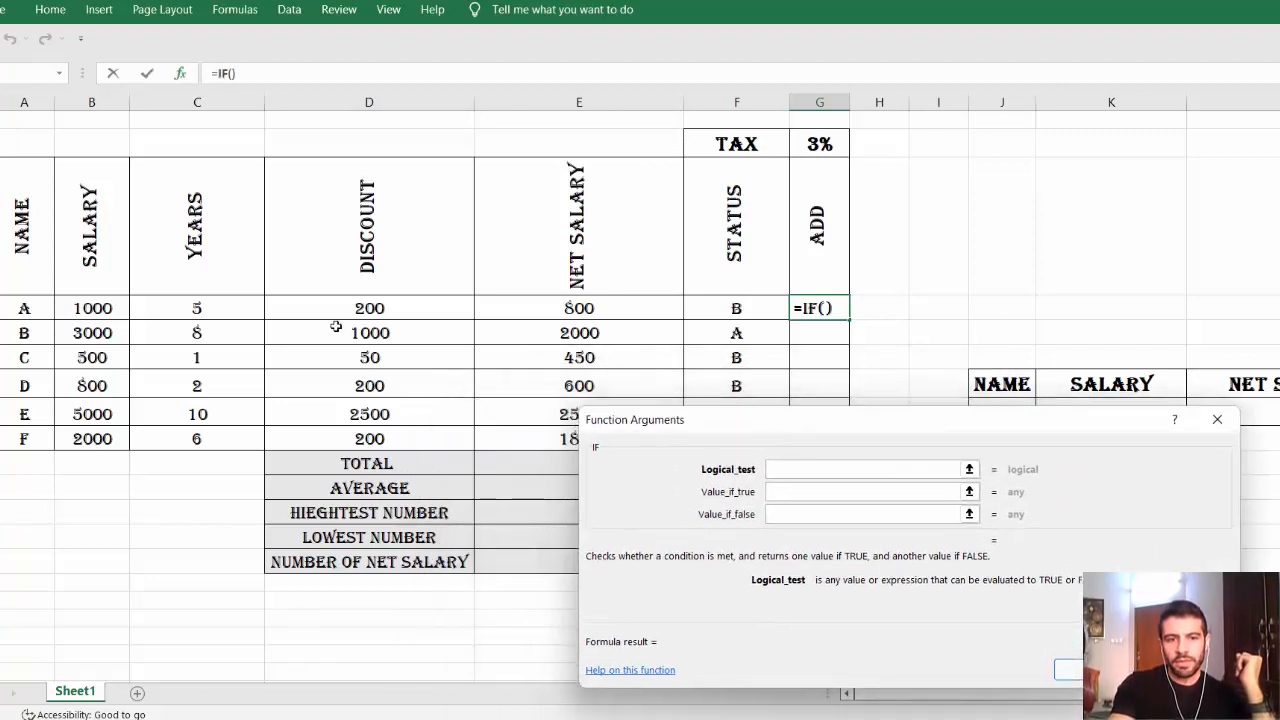
left_click(205, 308)
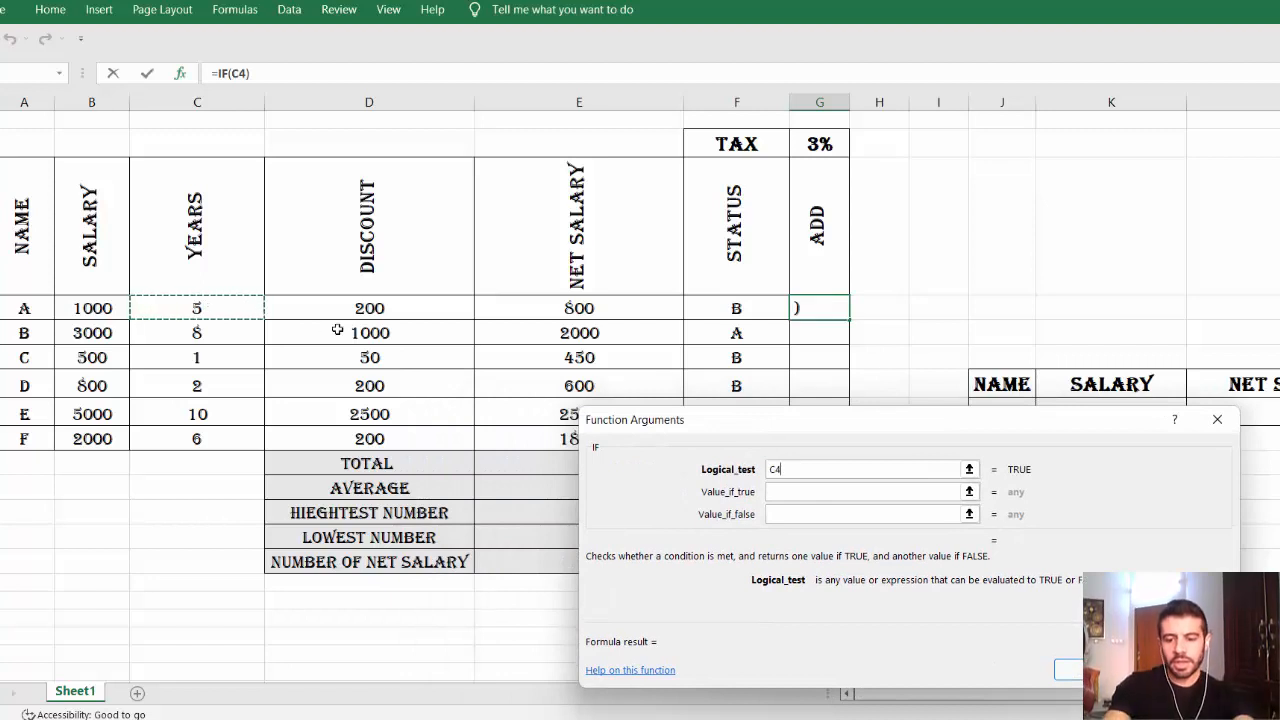
type(">4")
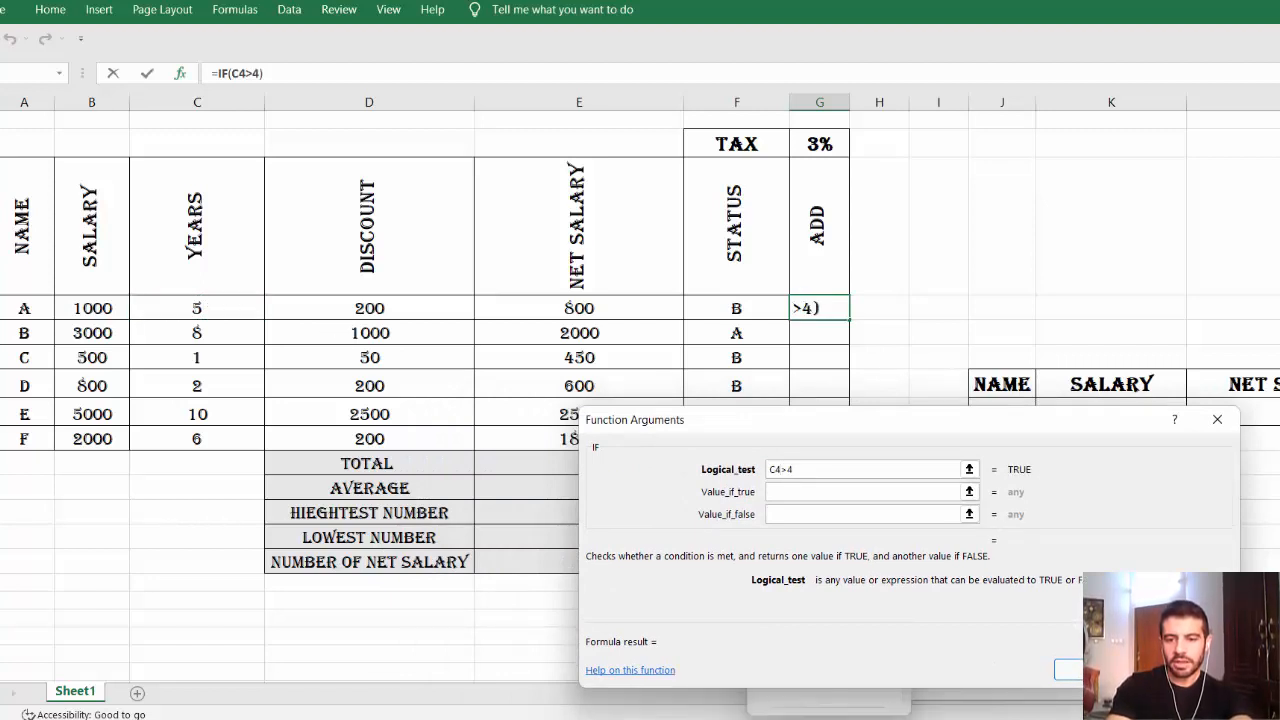
key("alt+Tab")
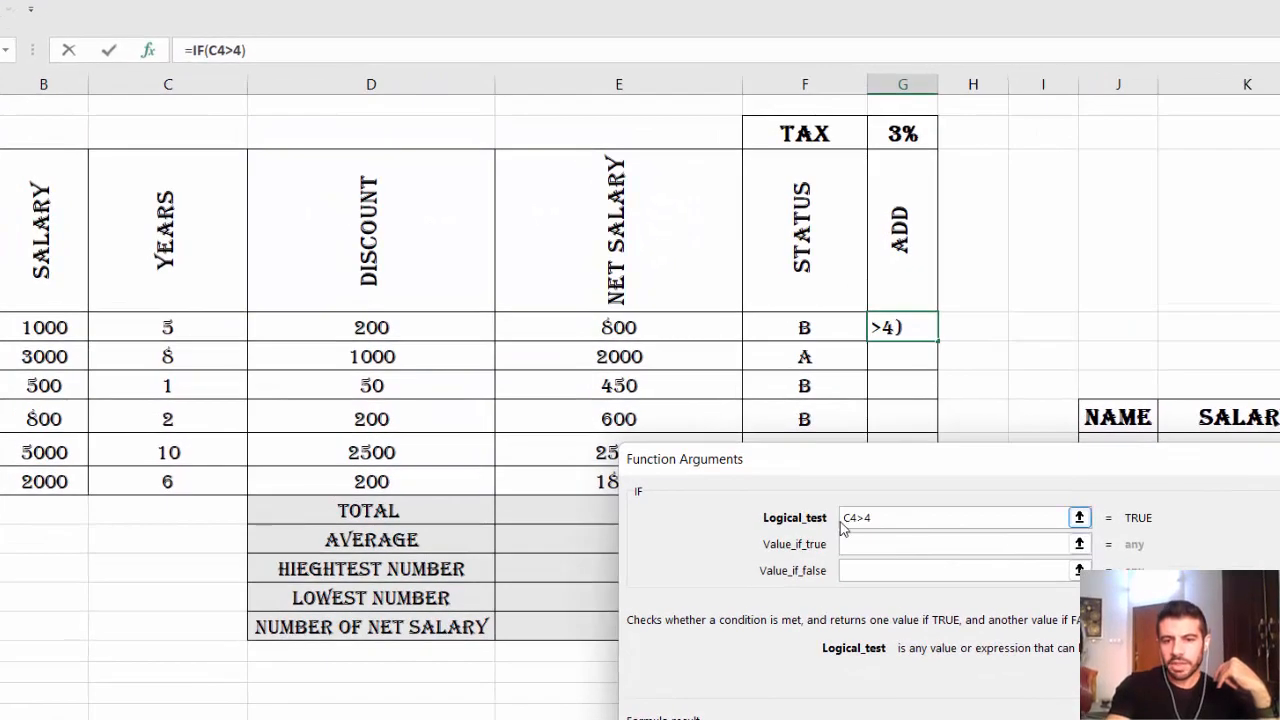
key("BackSpace")
key("BackSpace")
key("BackSpace")
key("BackSpace")
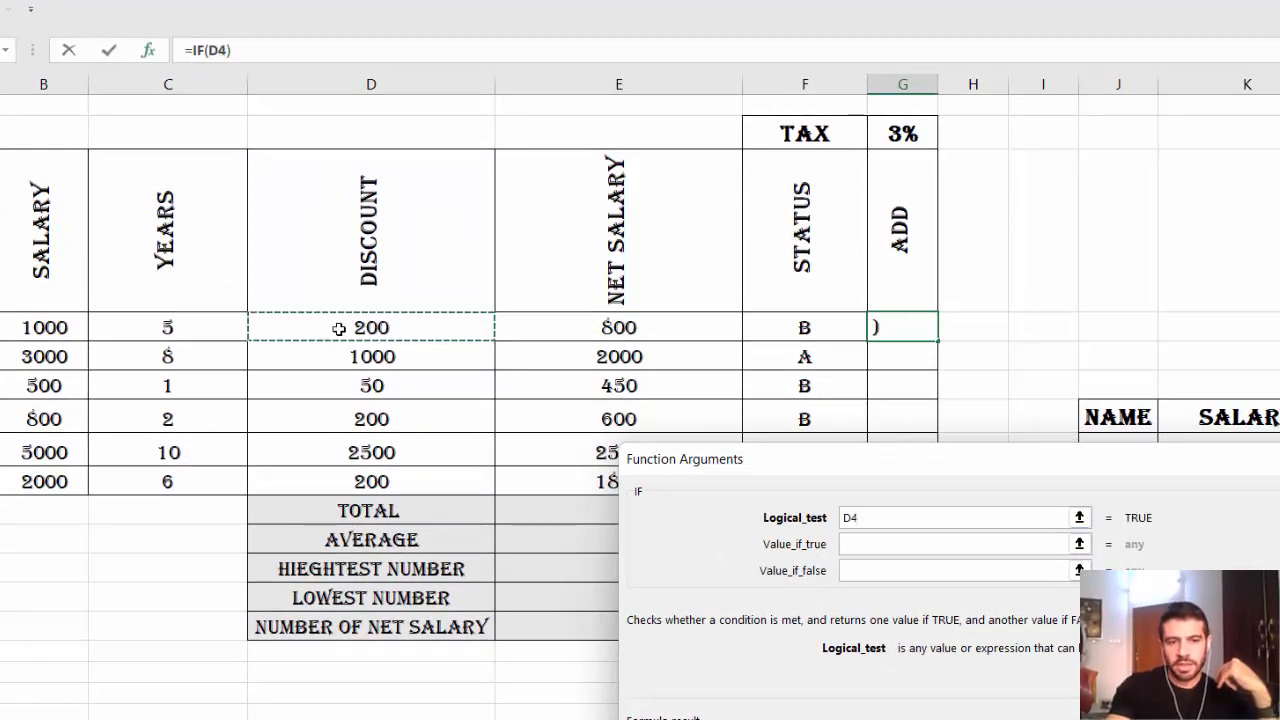
left_click(178, 325)
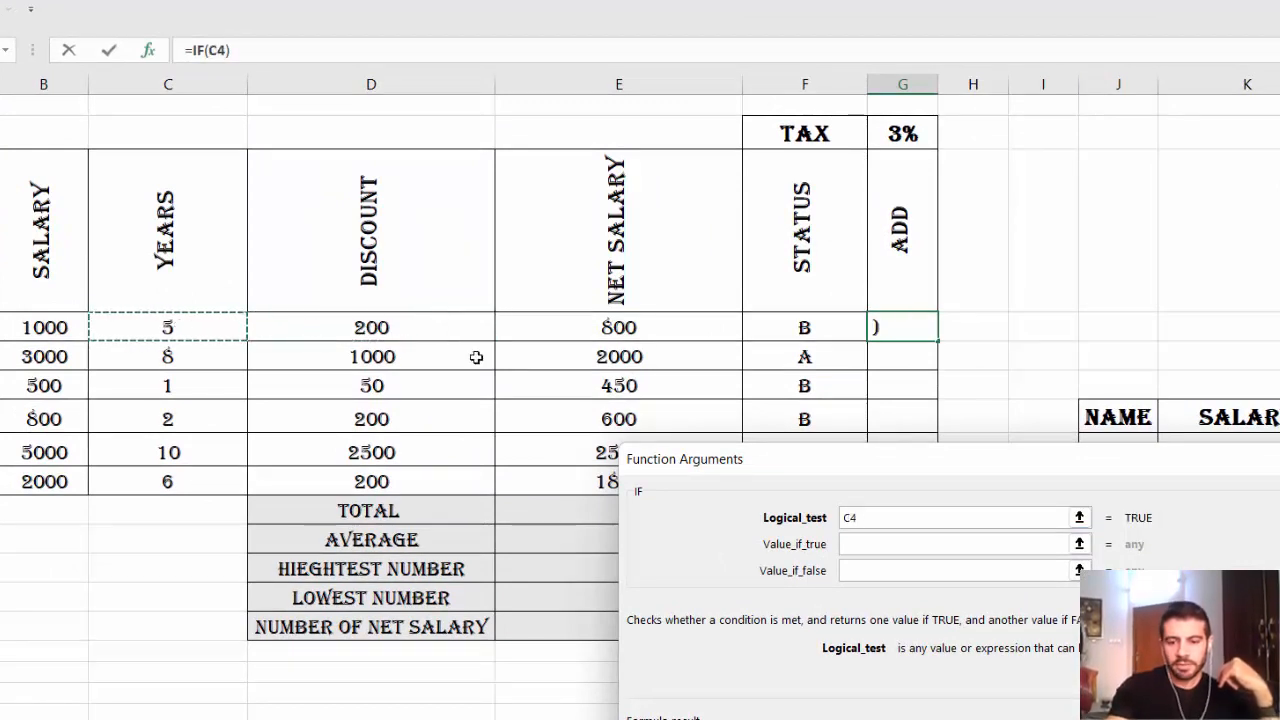
type(">4")
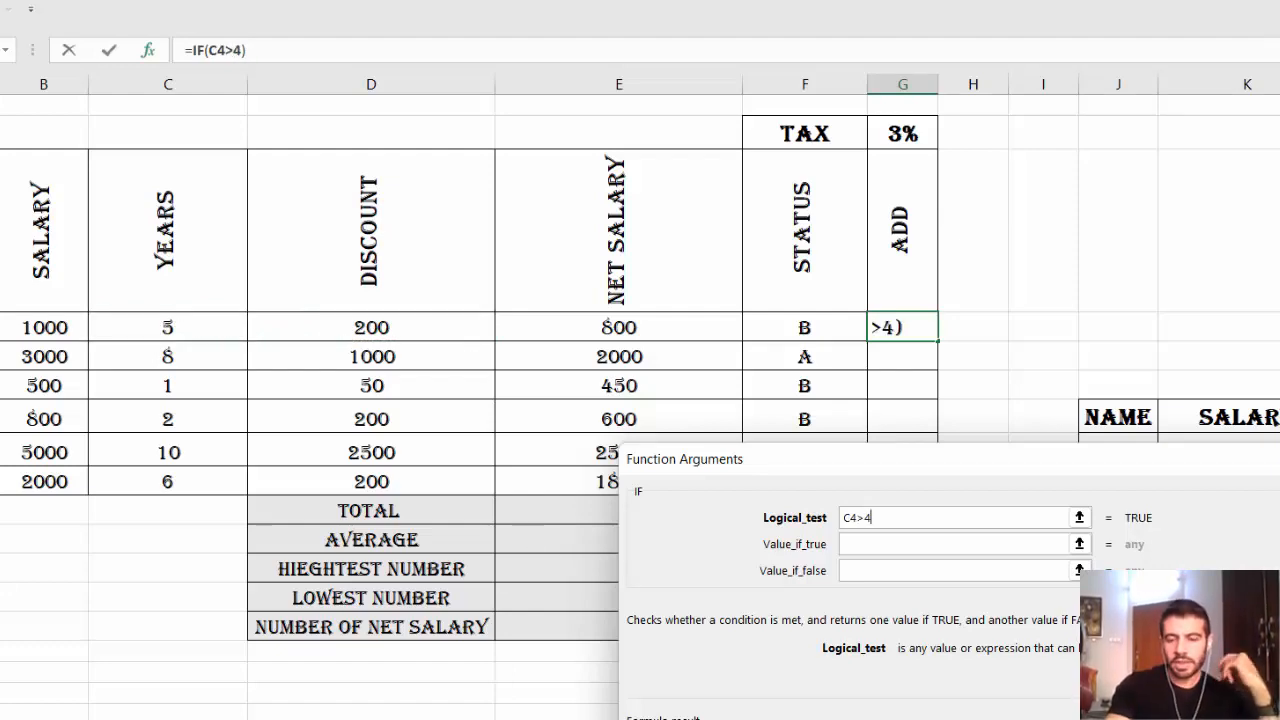
key("alt+Tab")
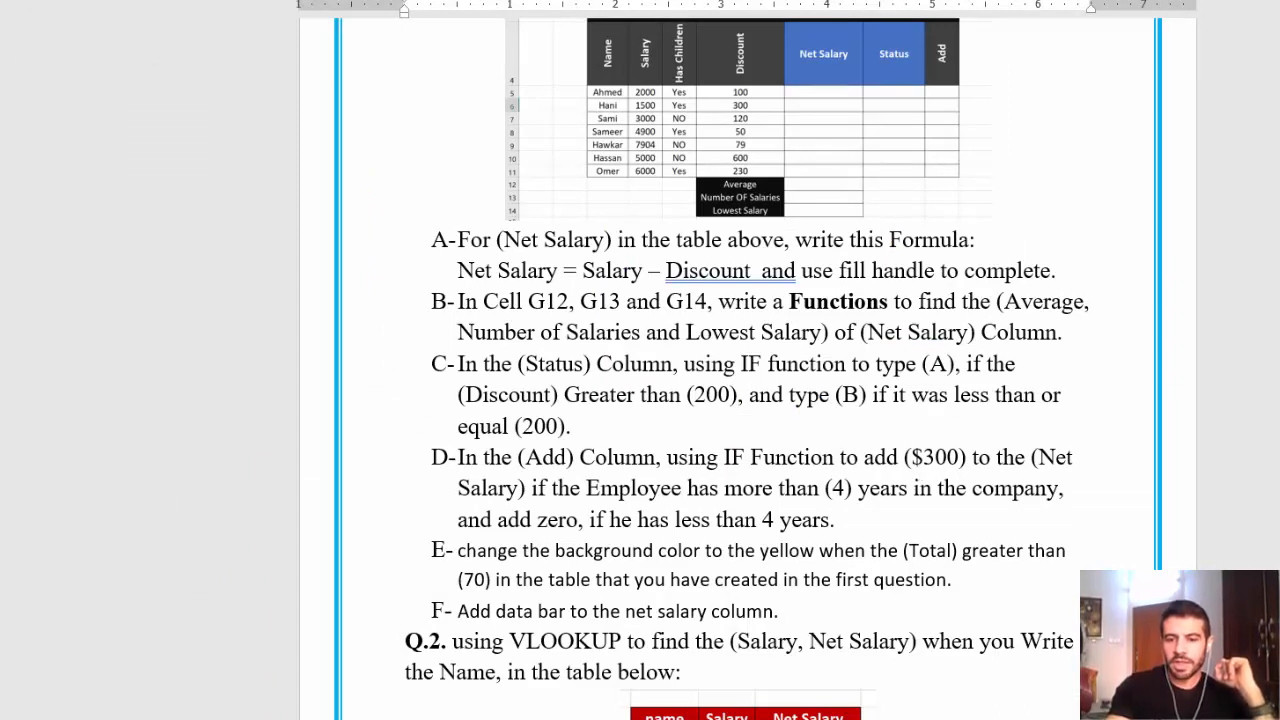
key("alt+Tab")
Give the IF results E4+300 and E4+0, confirm it, and copy it down the ADD column.
left_click(853, 548)
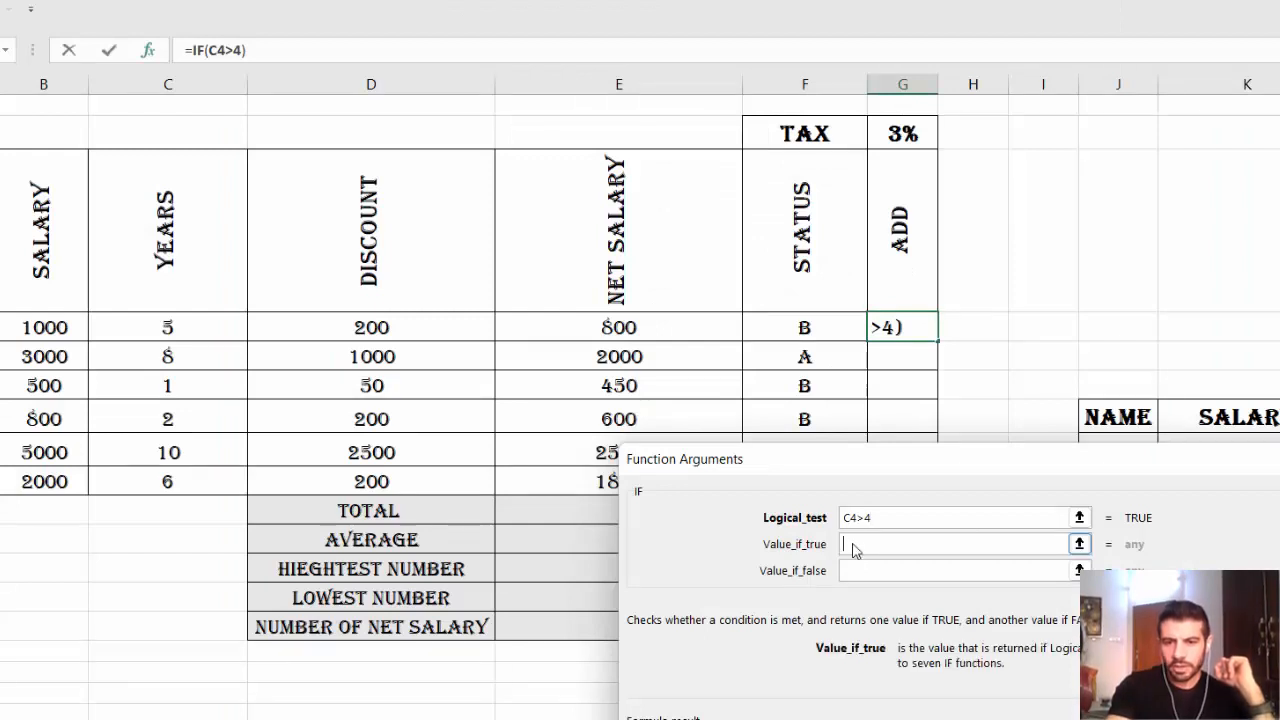
left_click(592, 334)
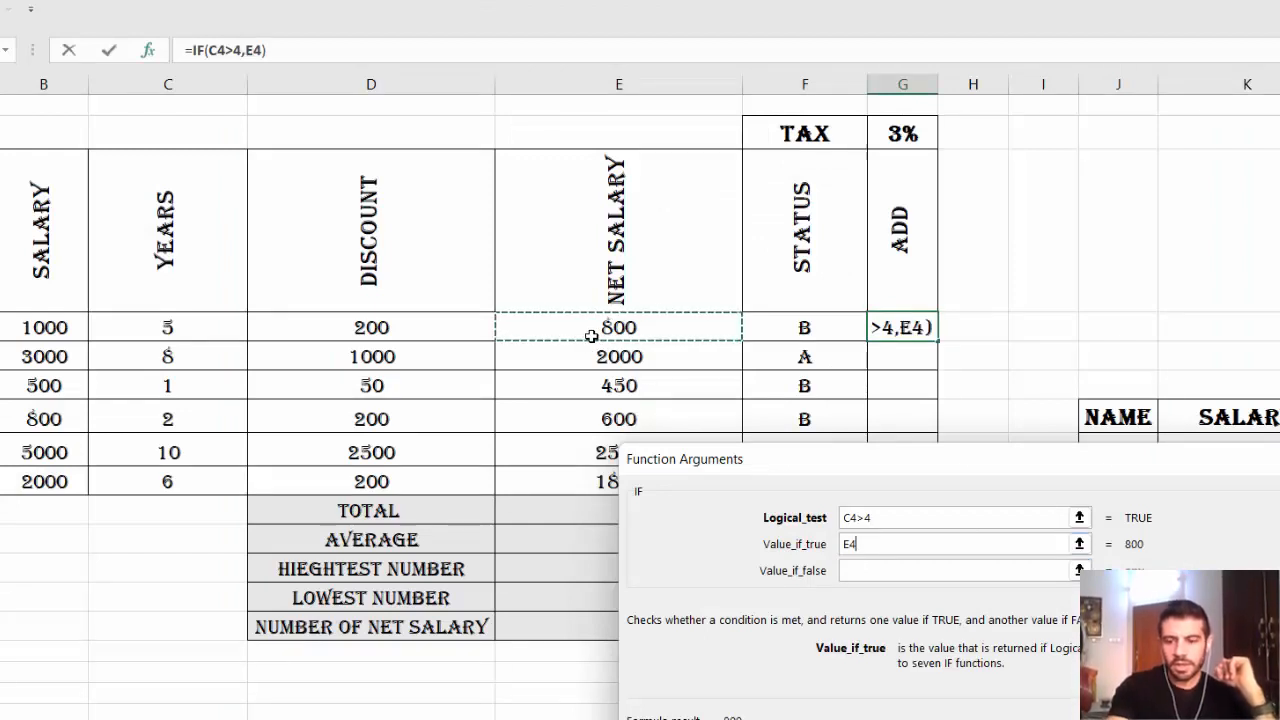
type("+30")
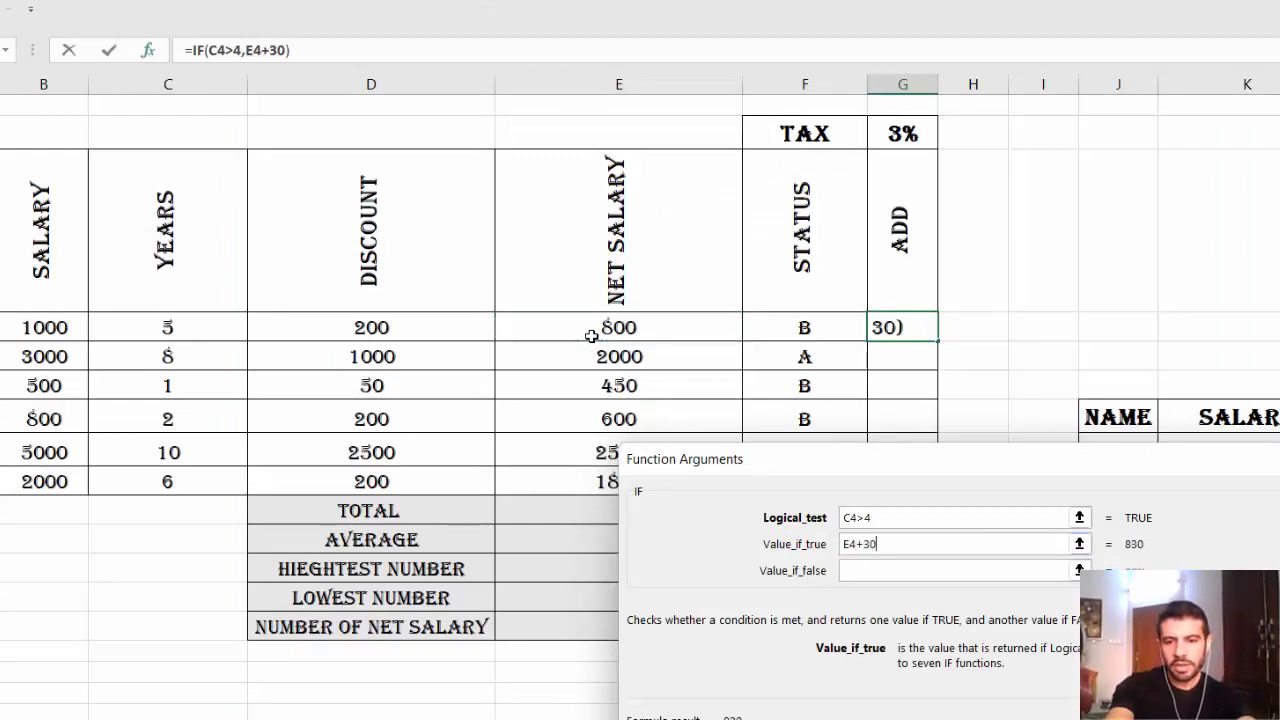
type("0")
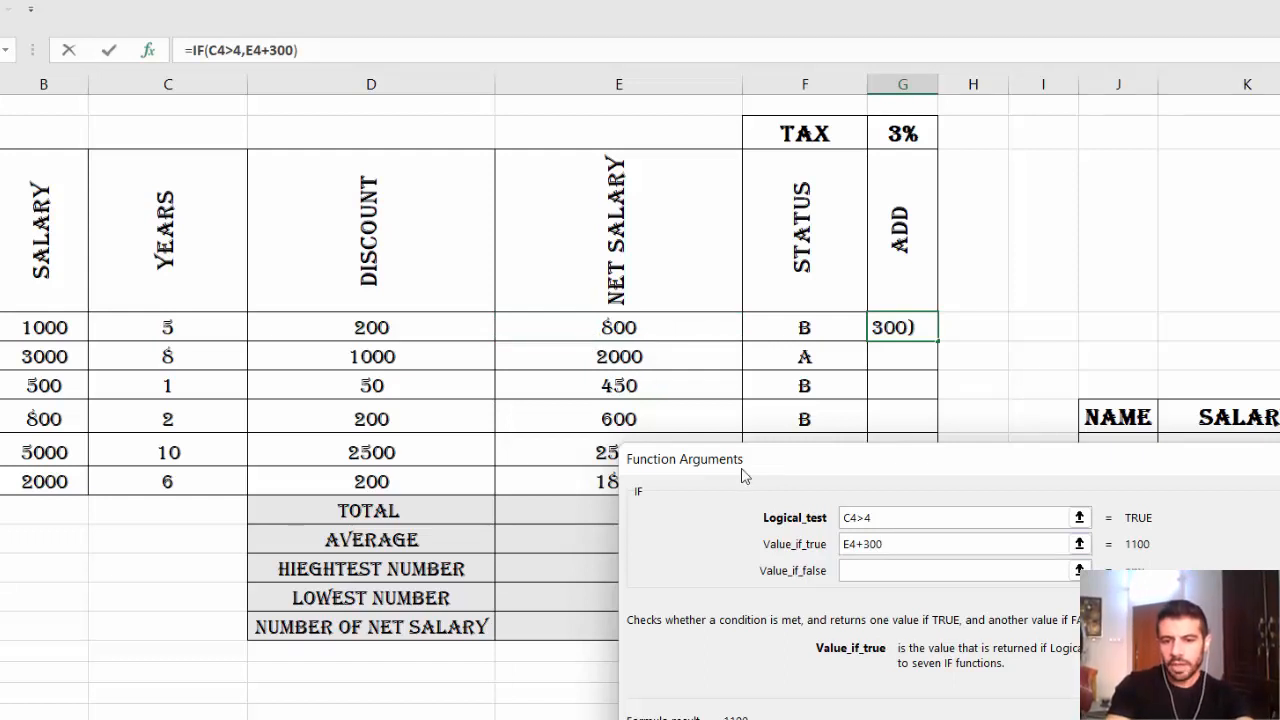
left_click(856, 567)
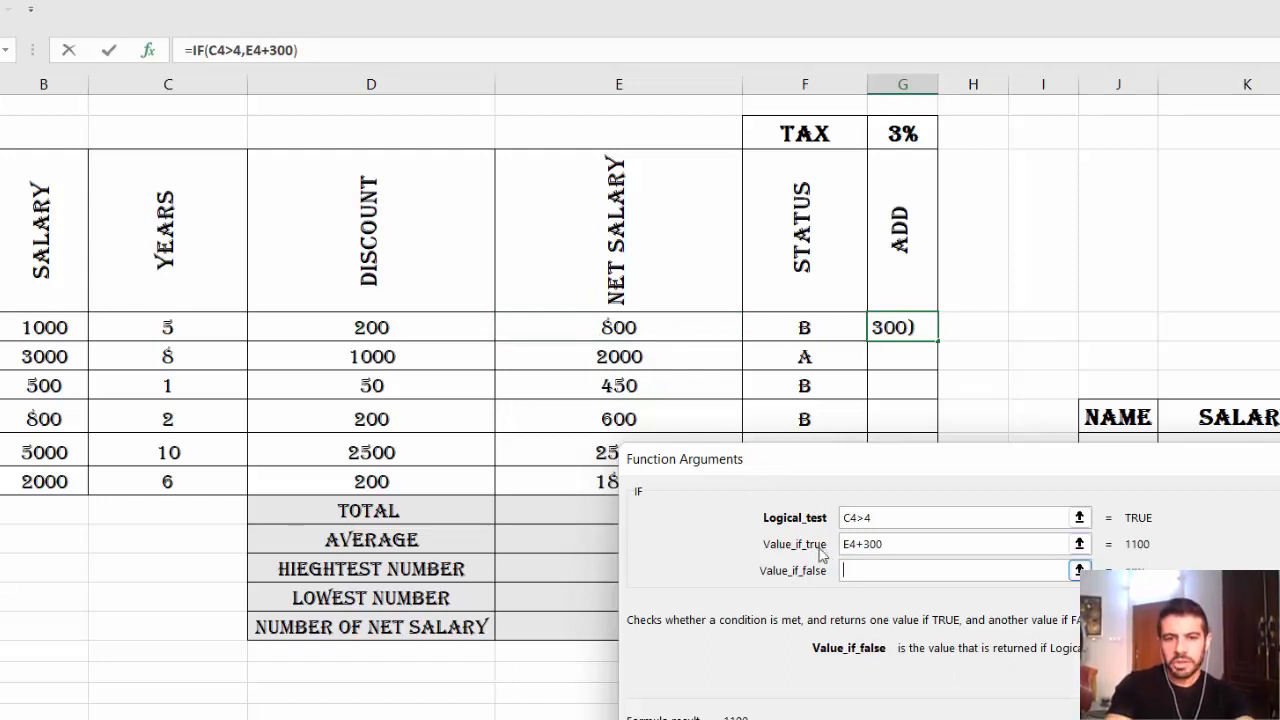
left_click(585, 334)
type("+")
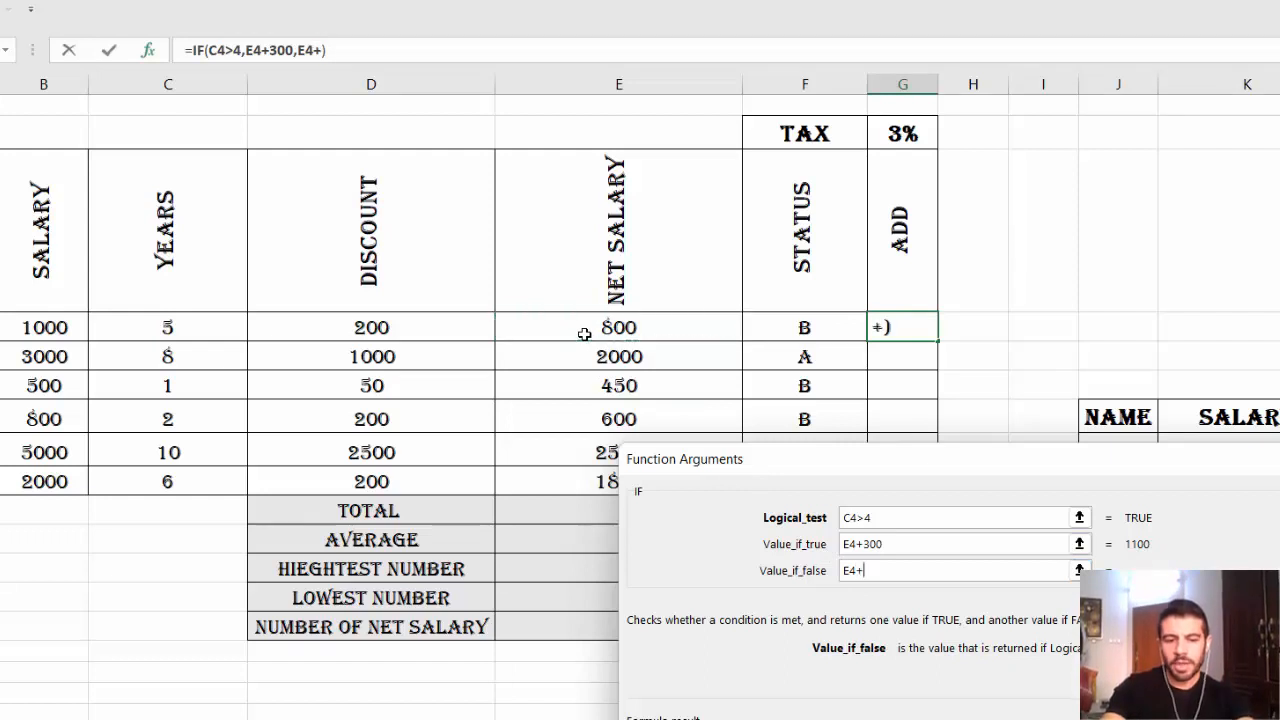
type("0")
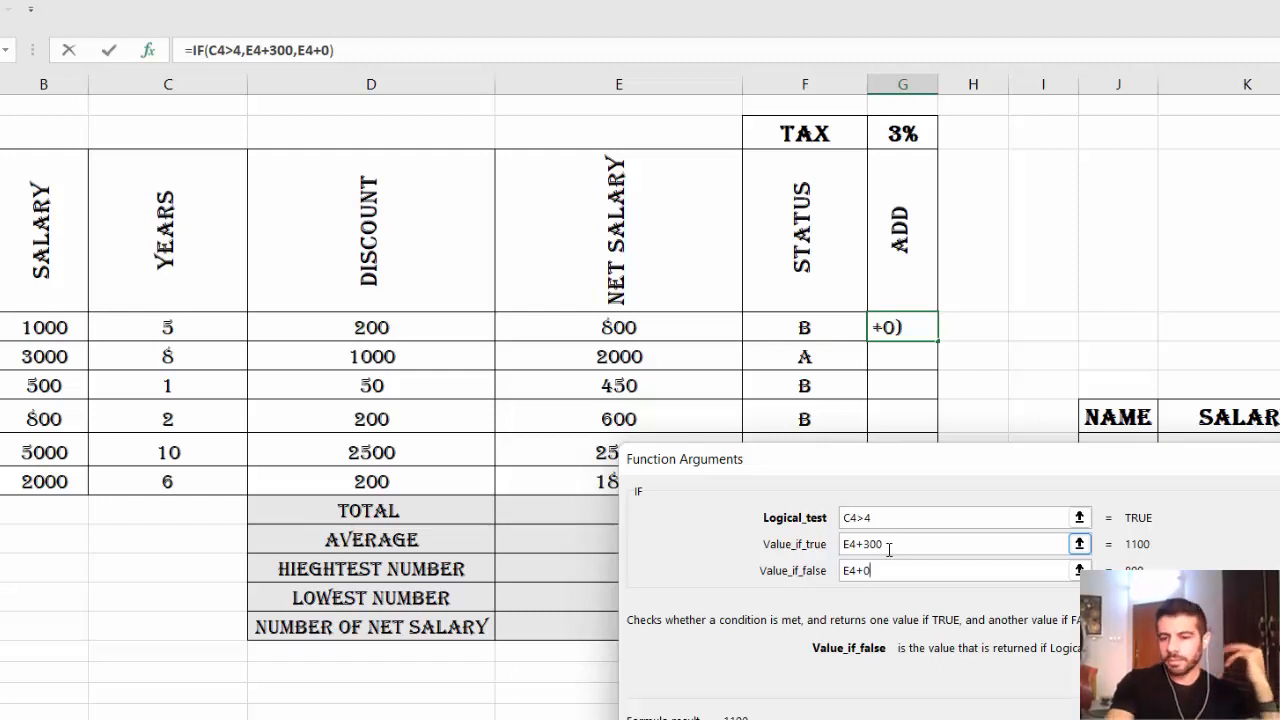
key("Return")
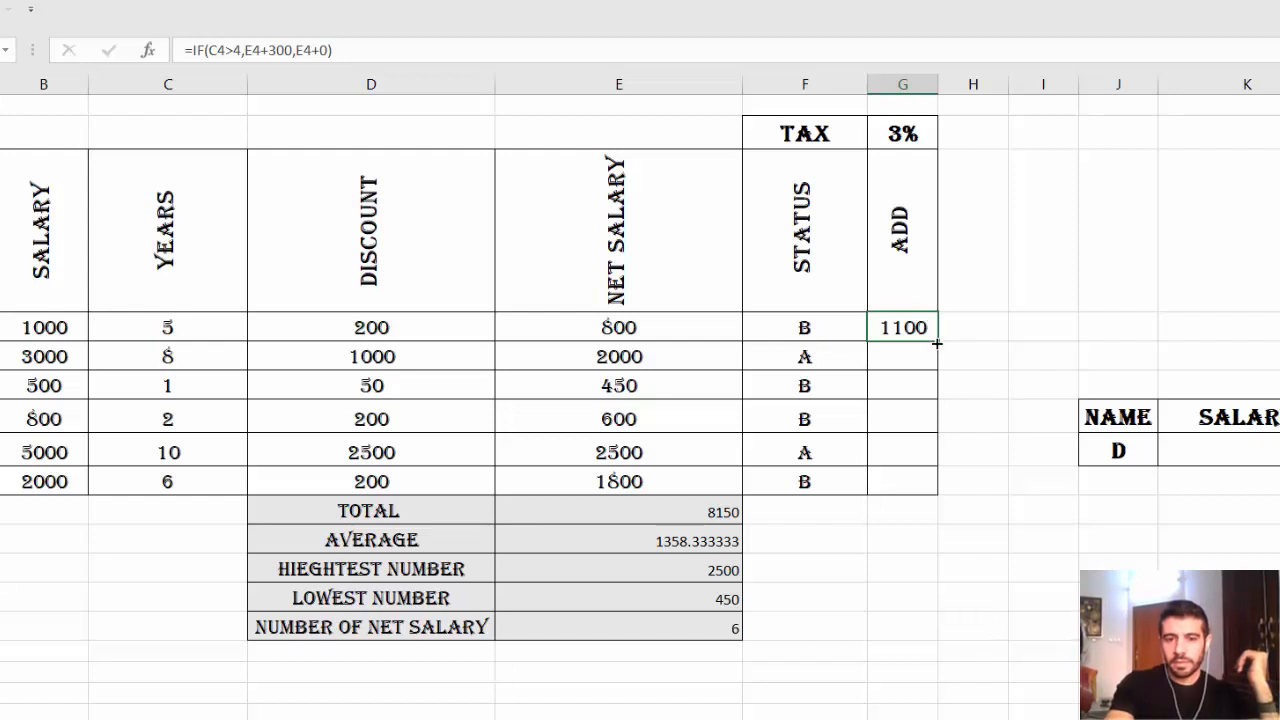
left_click_drag(936, 343, 934, 476)
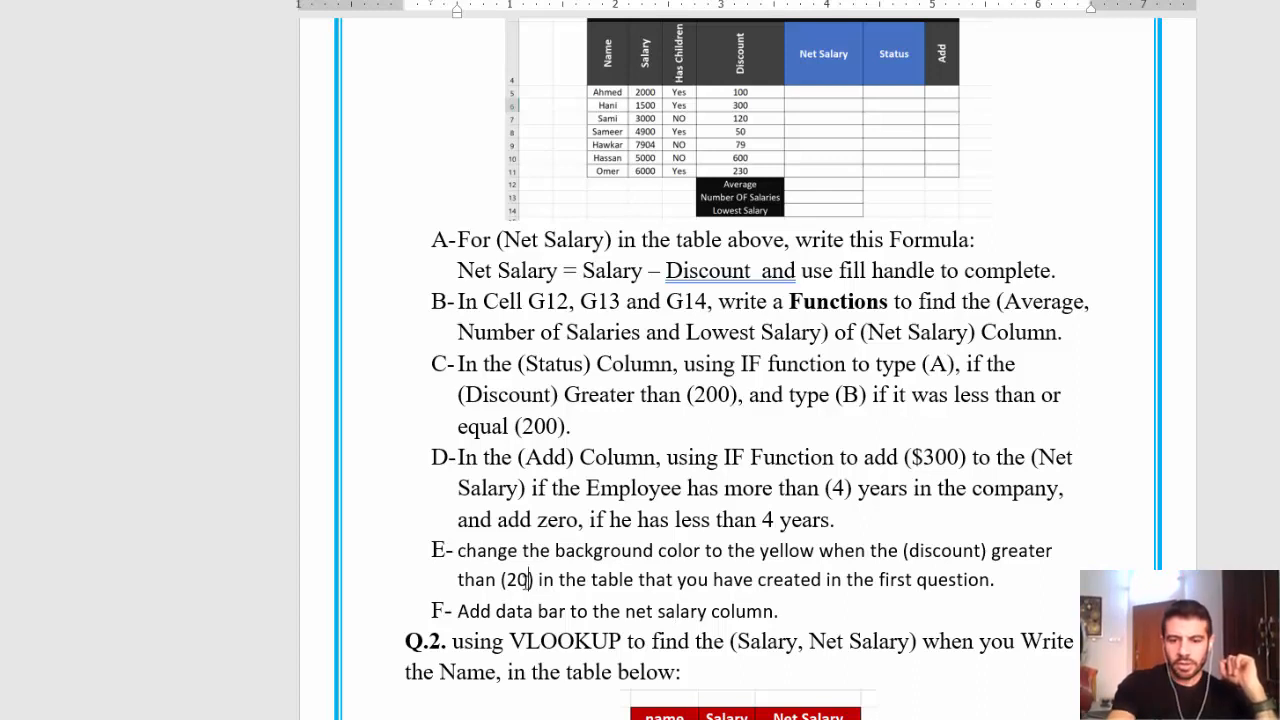
Edit question E in Word so the discount threshold reads (200).
type("0")
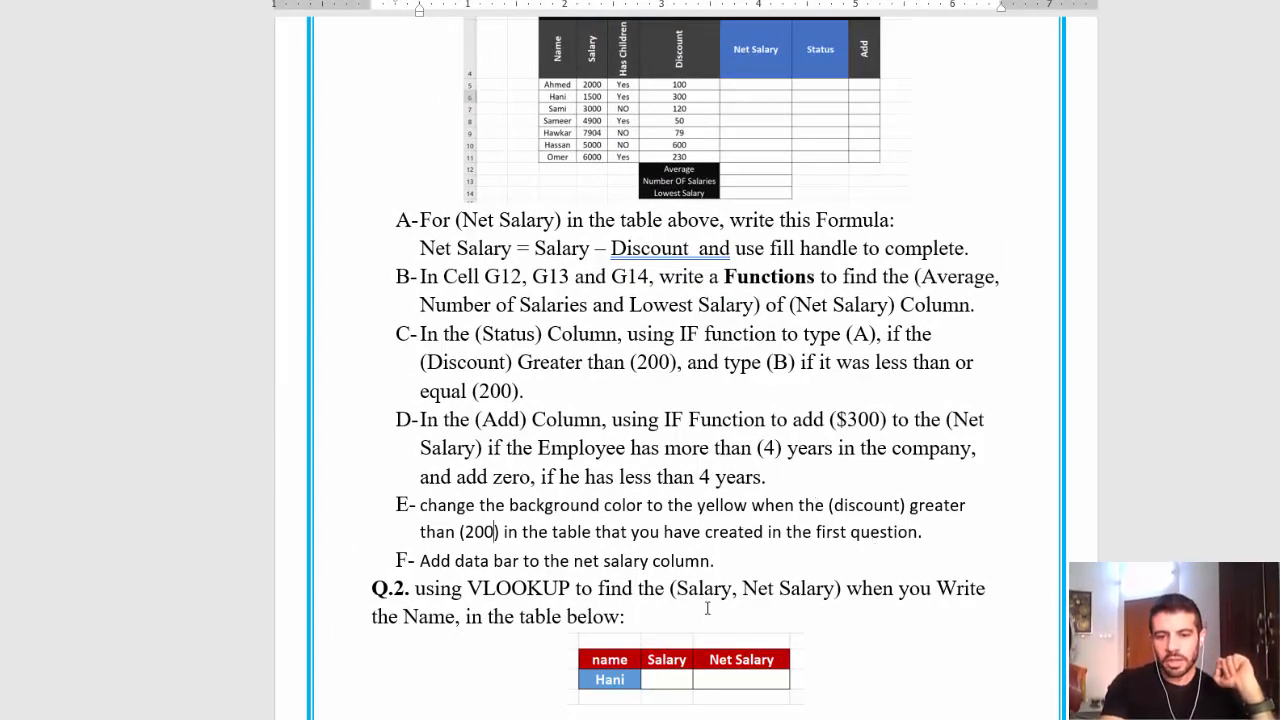
Highlight DISCOUNT values D4:D9 greater than 200 with a yellow fill.
left_click(900, 655)
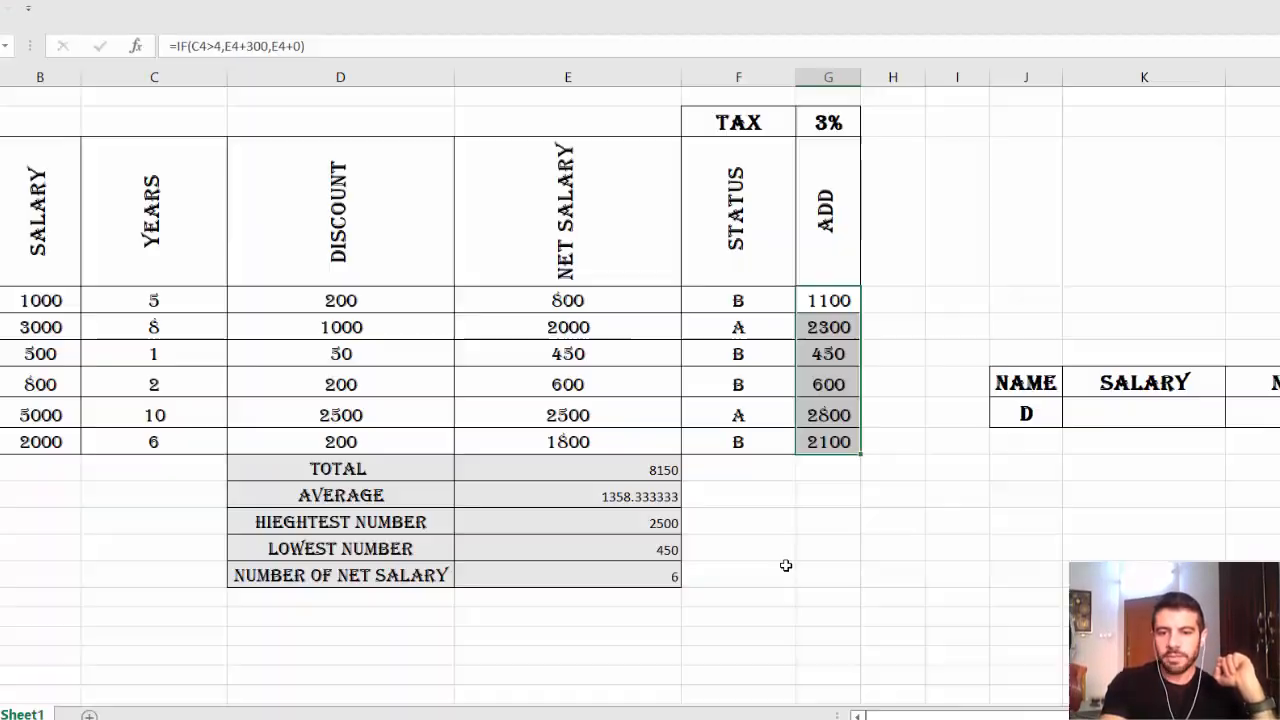
left_click_drag(349, 295, 343, 441)
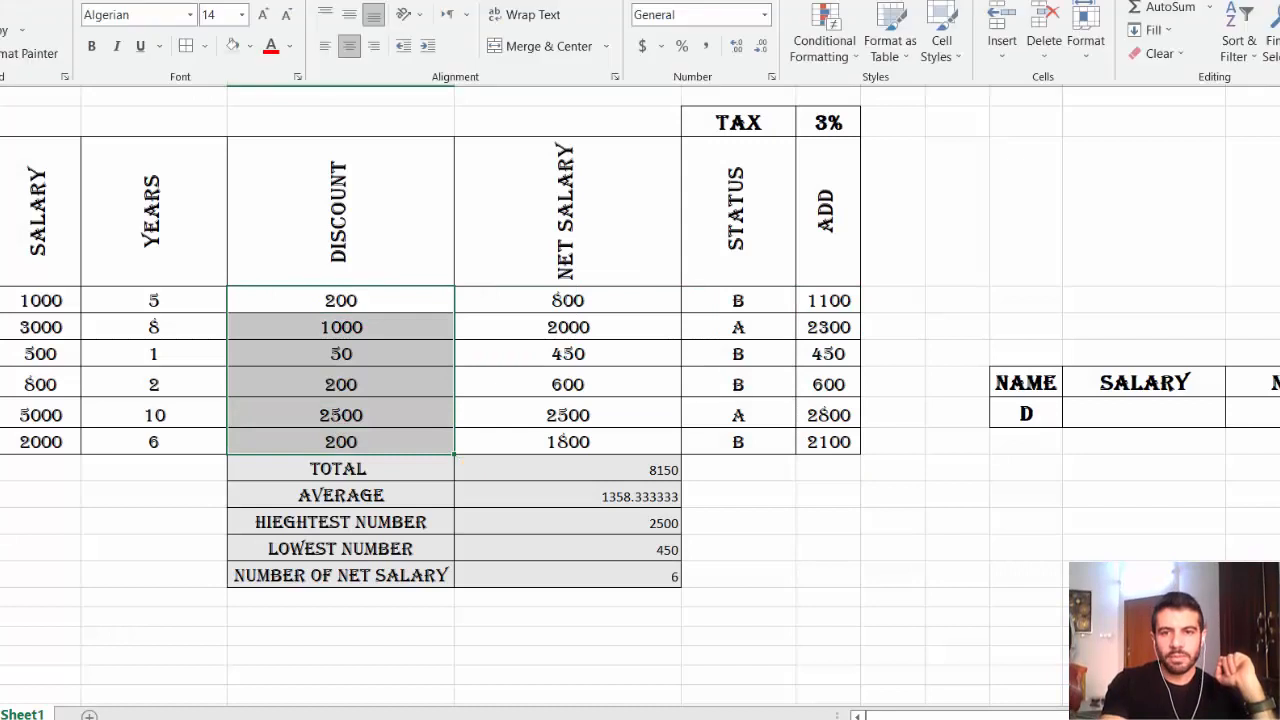
left_click(850, 55)
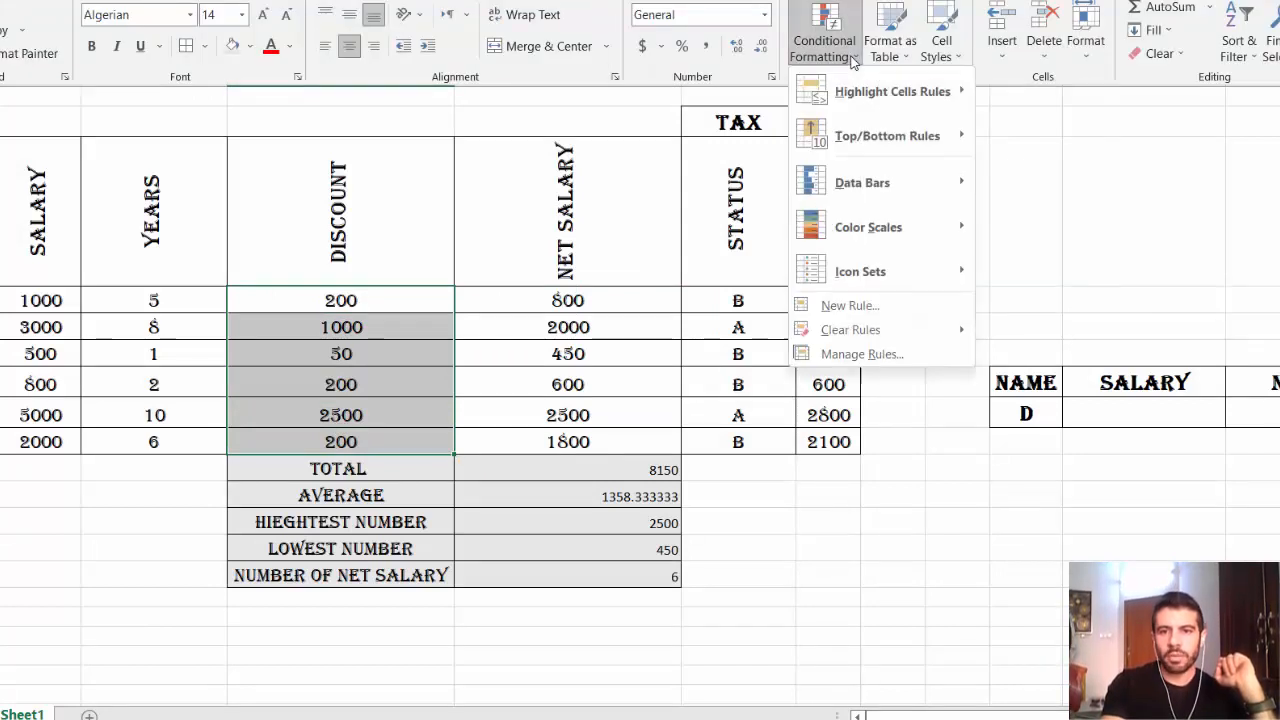
mouse_move(873, 94)
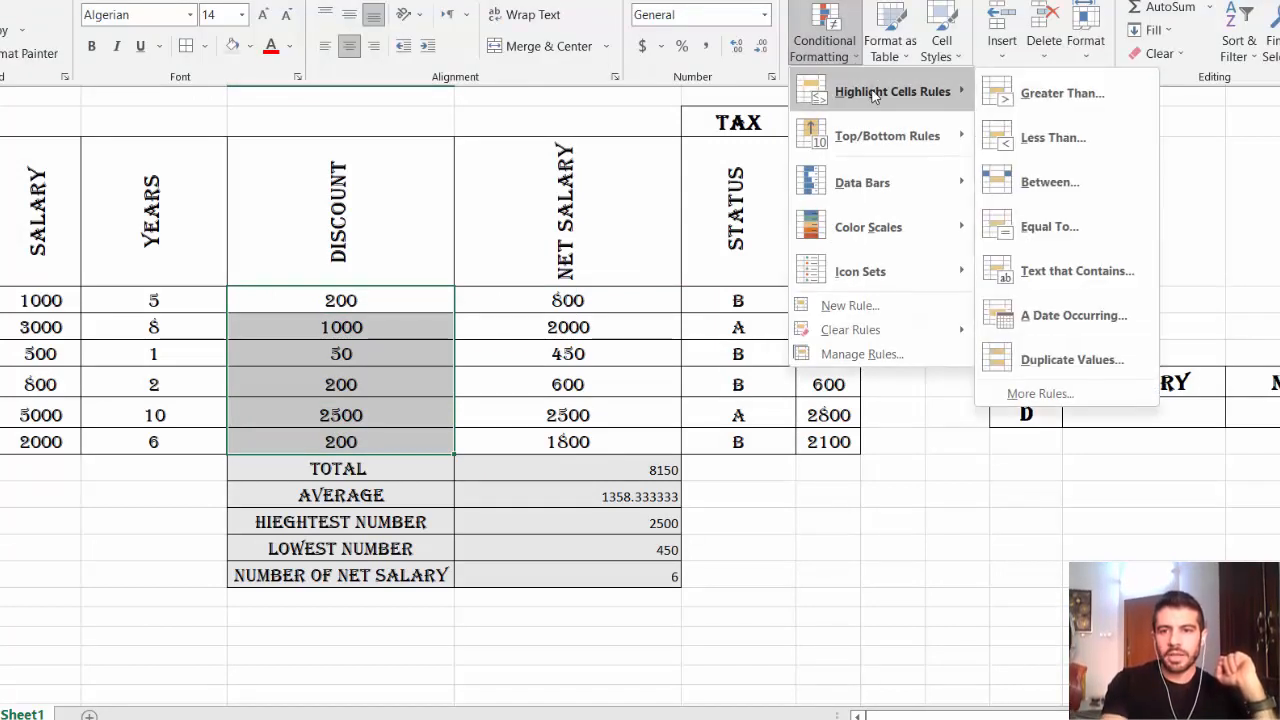
left_click(1039, 94)
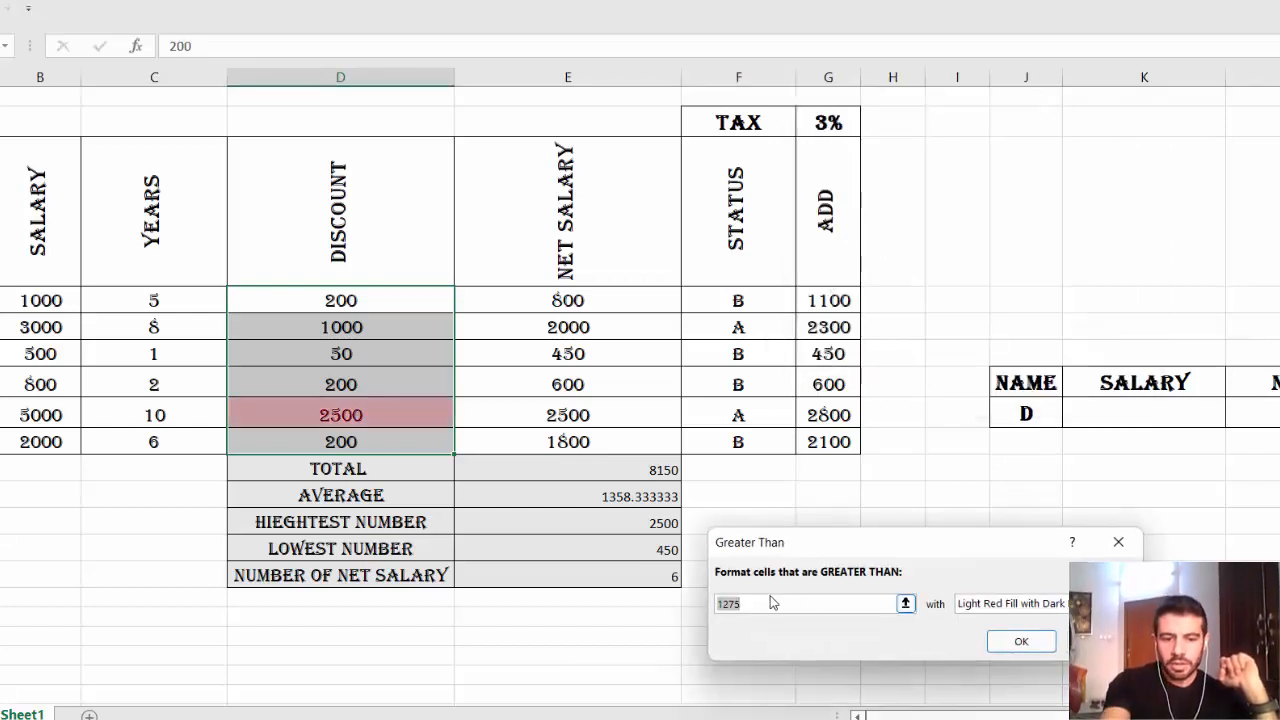
type("200")
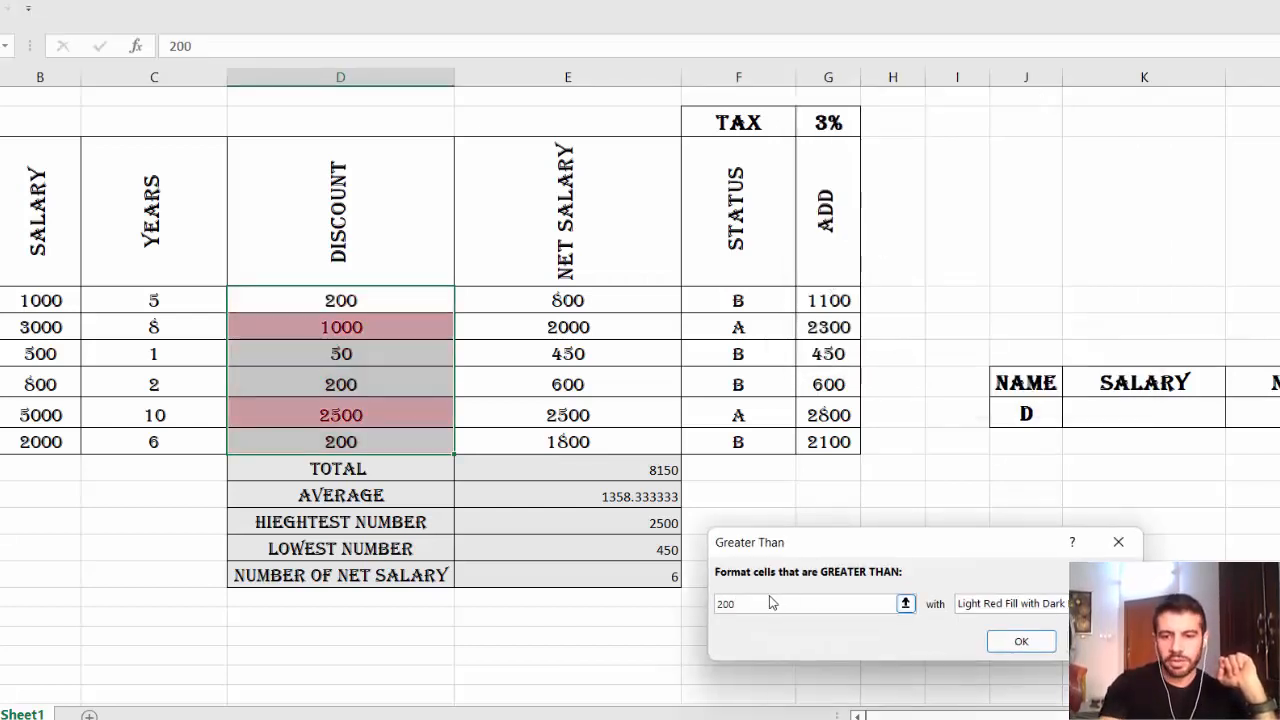
left_click(1068, 603)
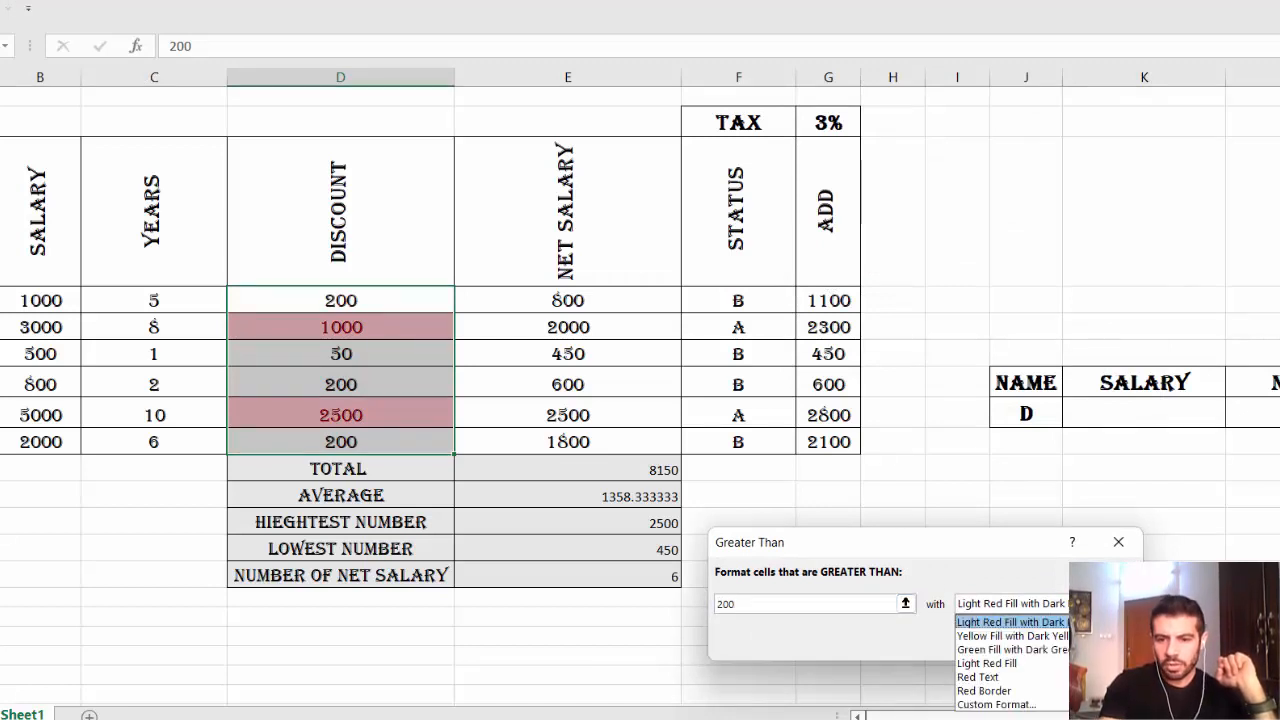
left_click(1010, 636)
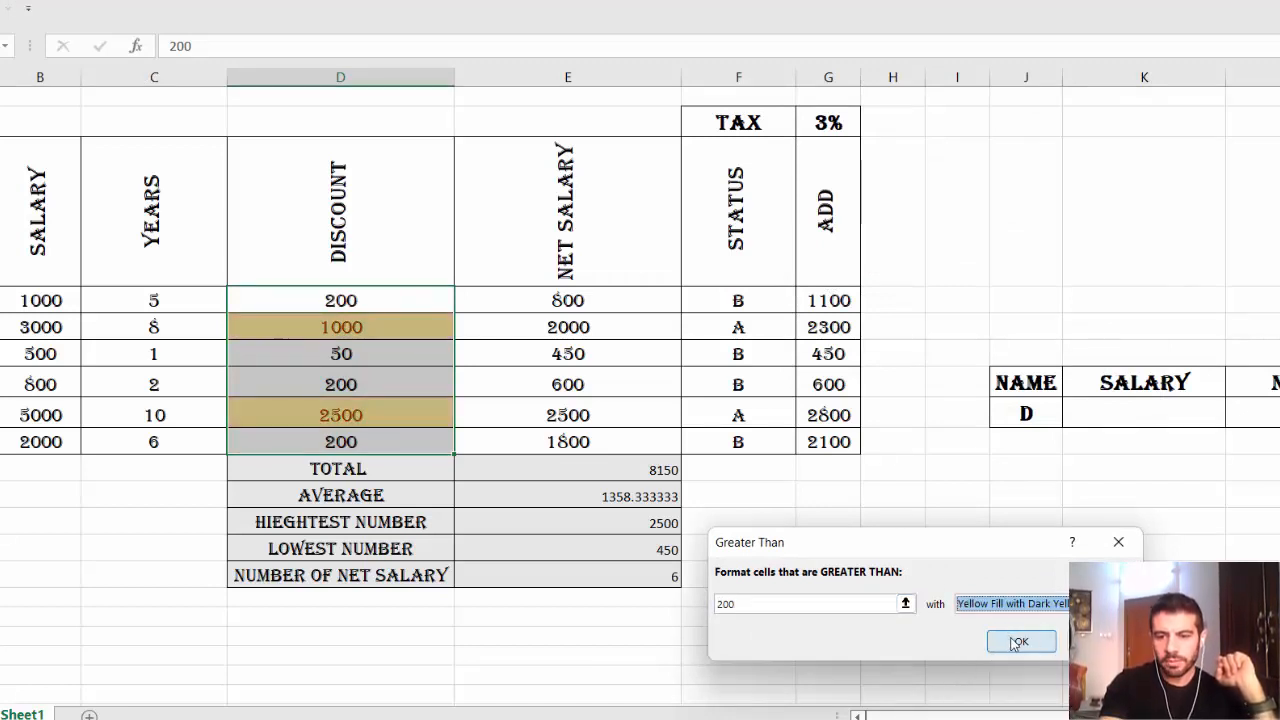
left_click(1015, 643)
left_click(1005, 570)
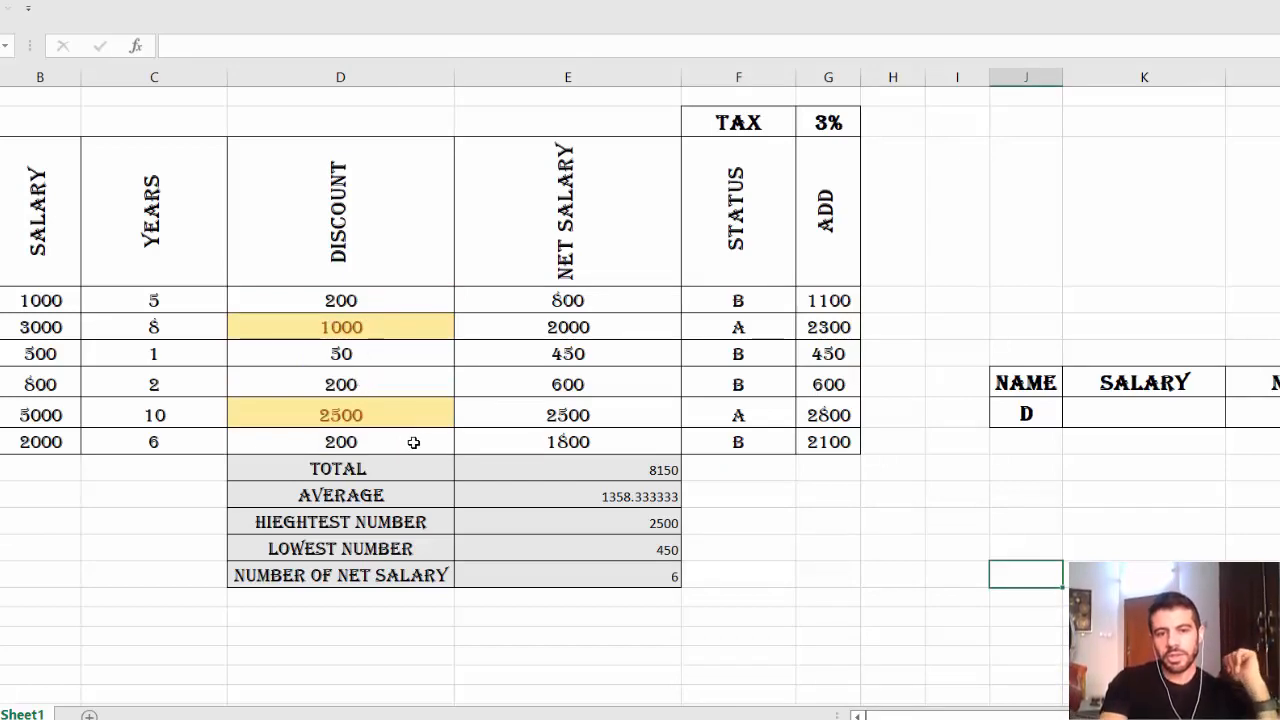
key("alt+Tab")
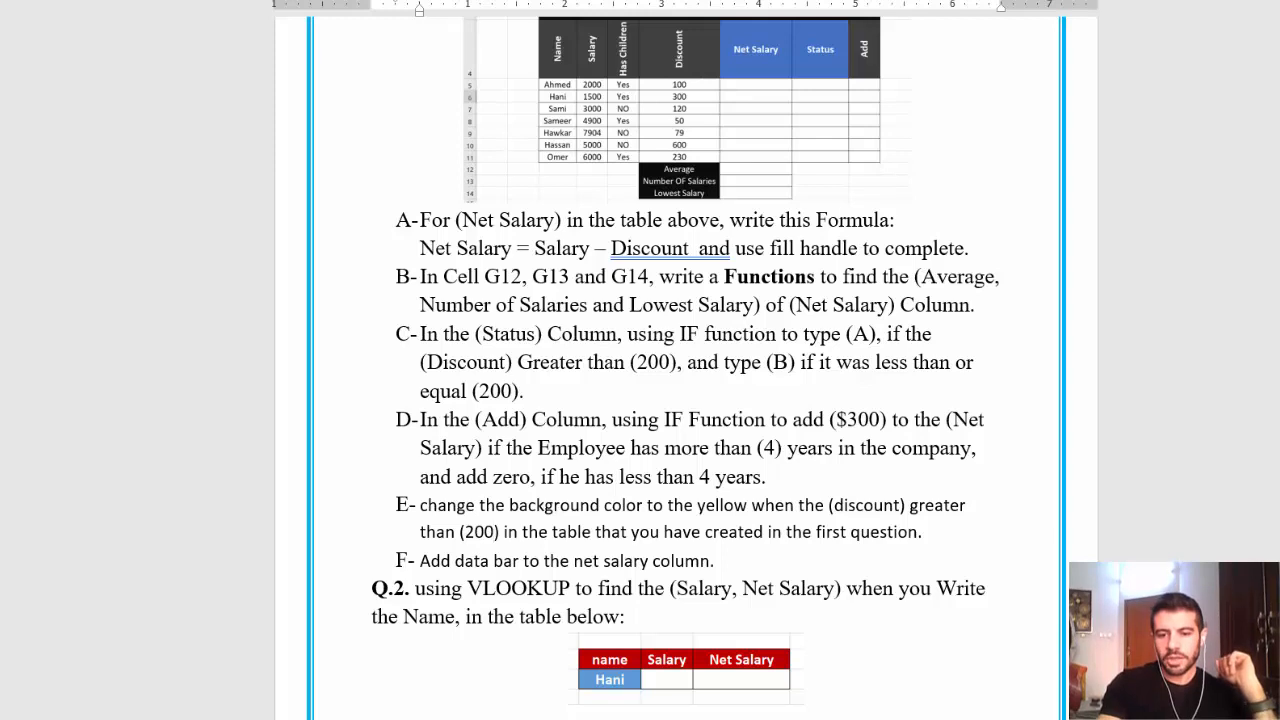
Return to the Excel salary sheet after reviewing the Word instructions.
key("alt+Tab")
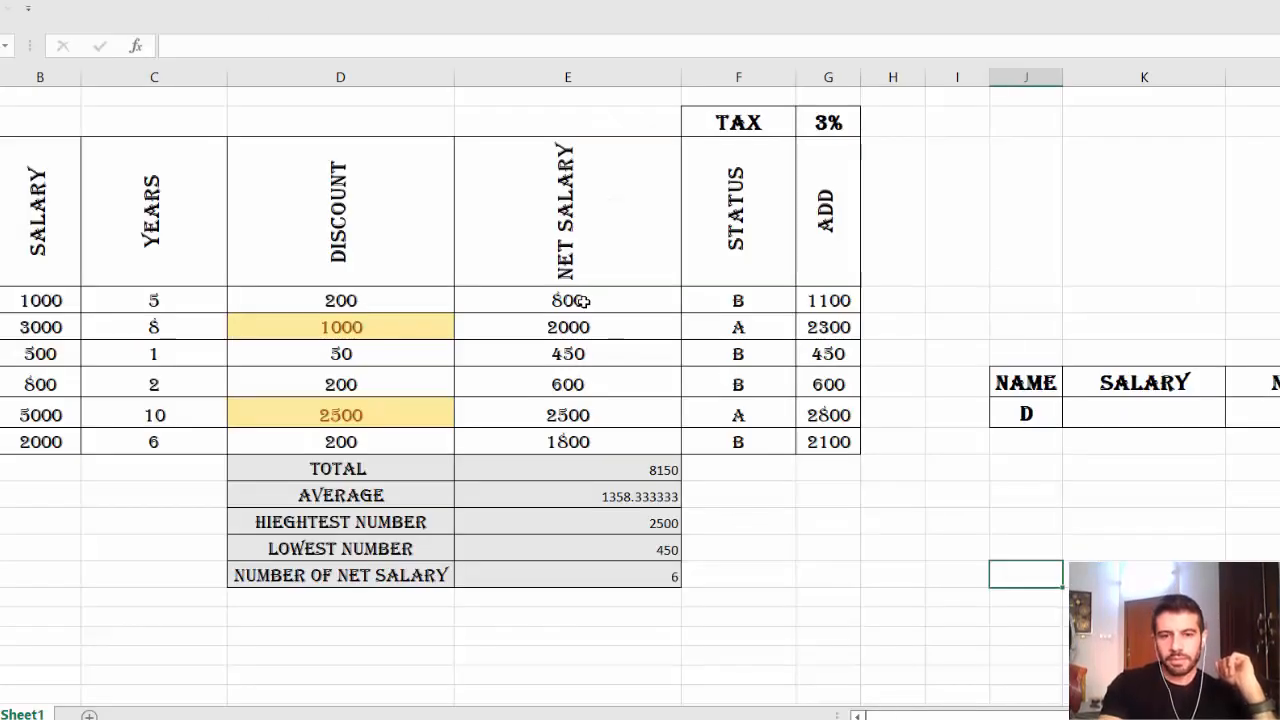
Add red gradient fill data bars to the NET SALARY values.
left_click_drag(580, 300, 580, 440)
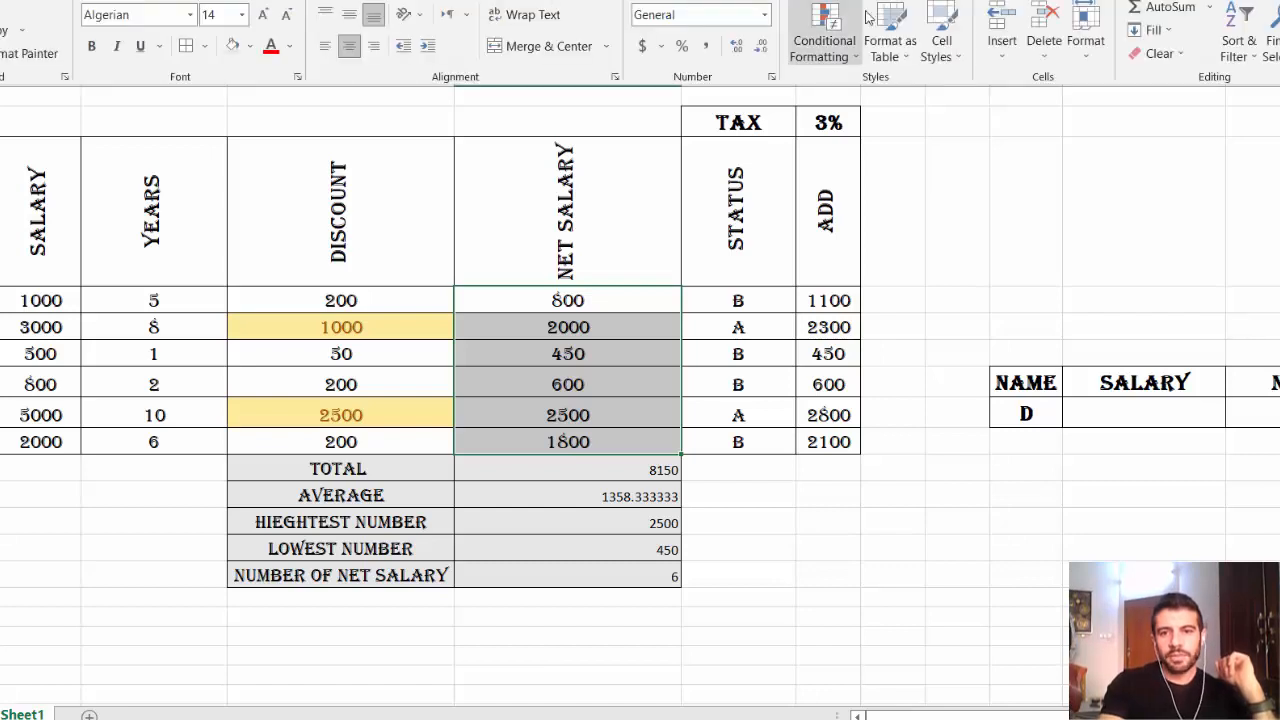
left_click(834, 50)
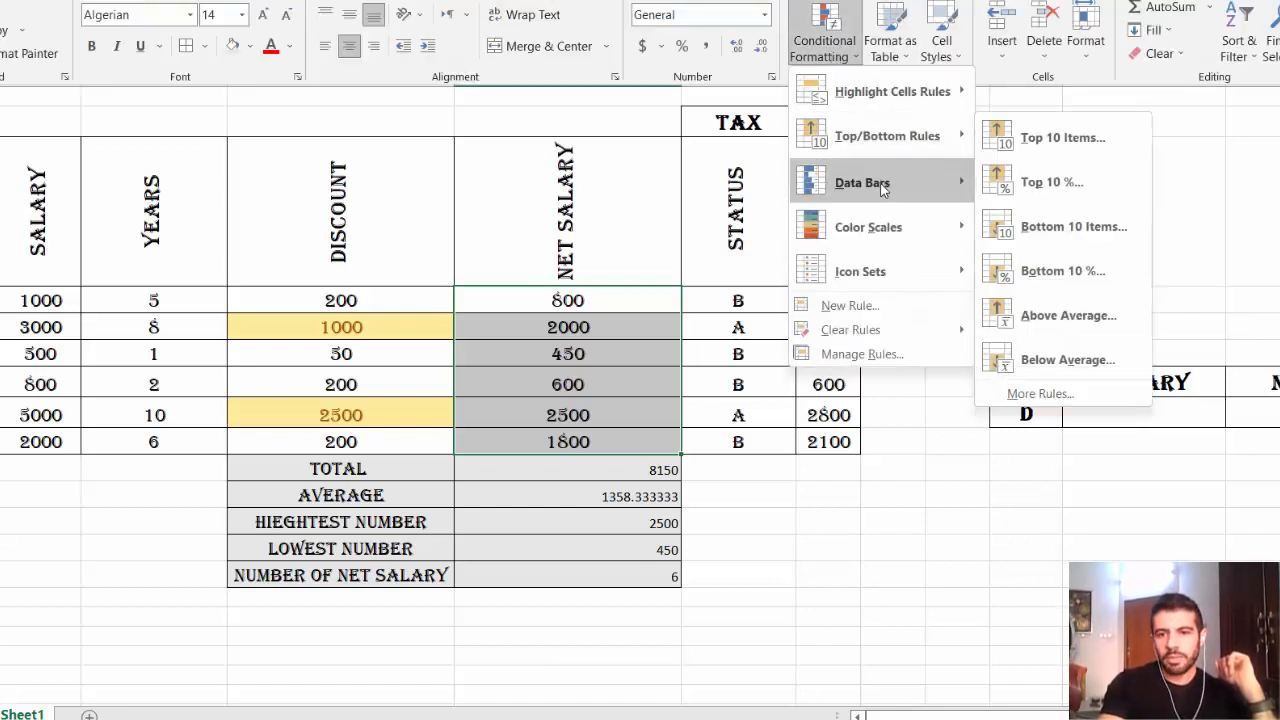
mouse_move(874, 183)
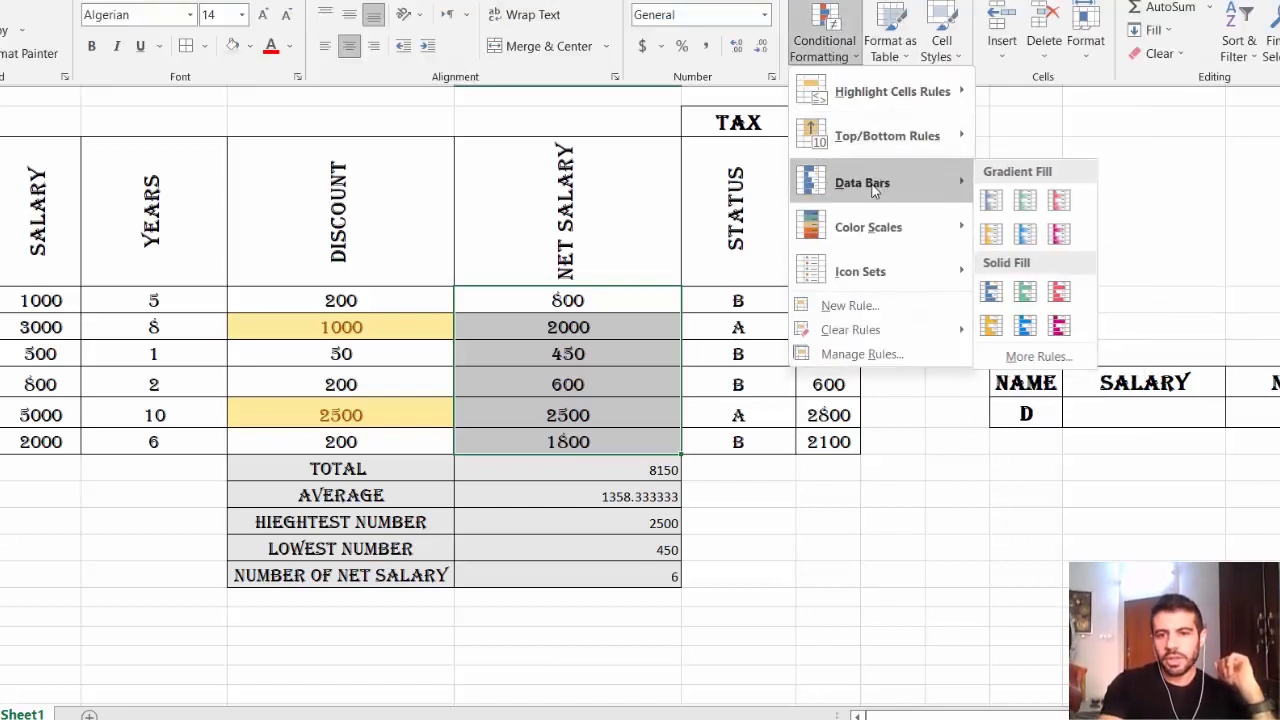
left_click(1063, 205)
left_click(856, 501)
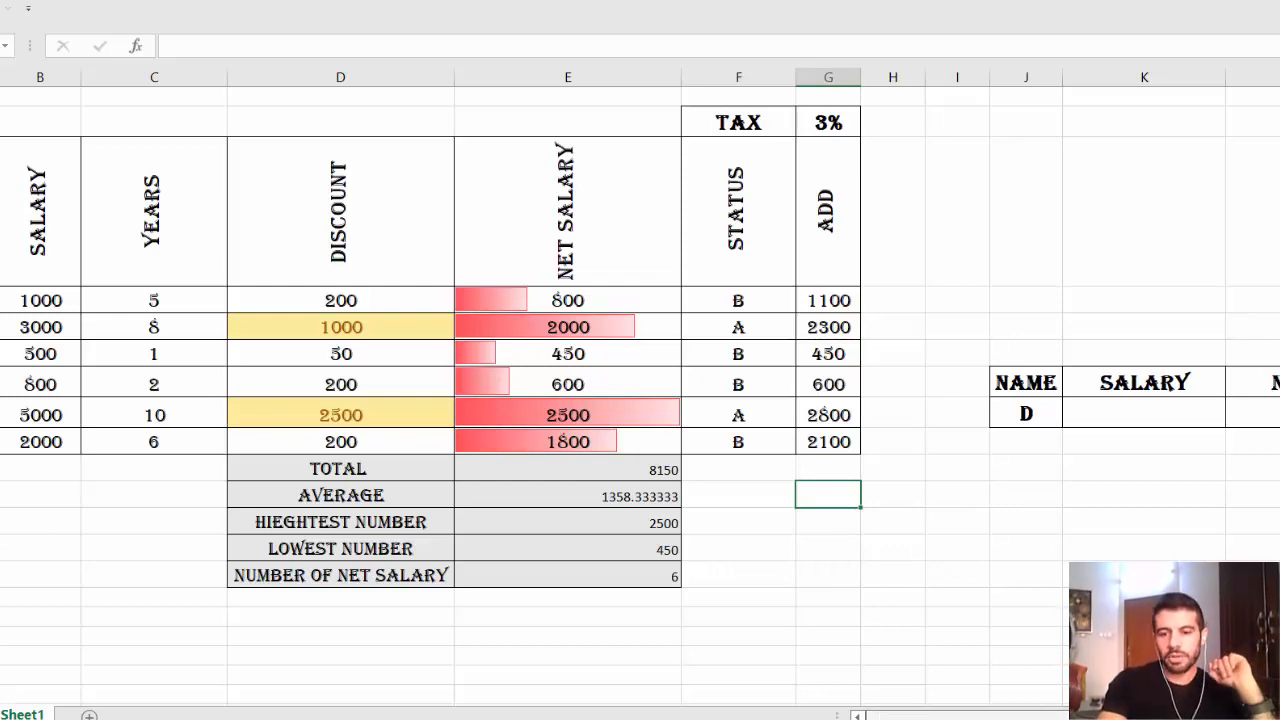
left_click(871, 716)
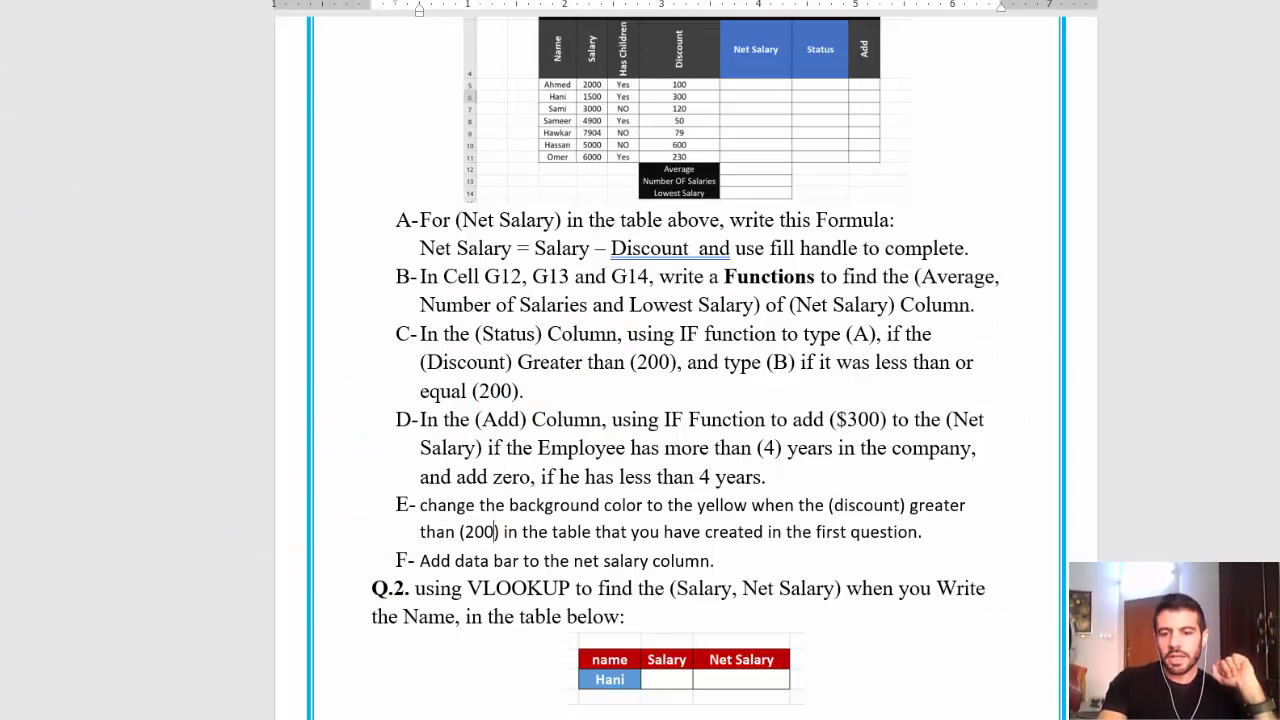
Back in Excel, select the SALARY cell beside name D in the lookup table.
key("alt+Tab")
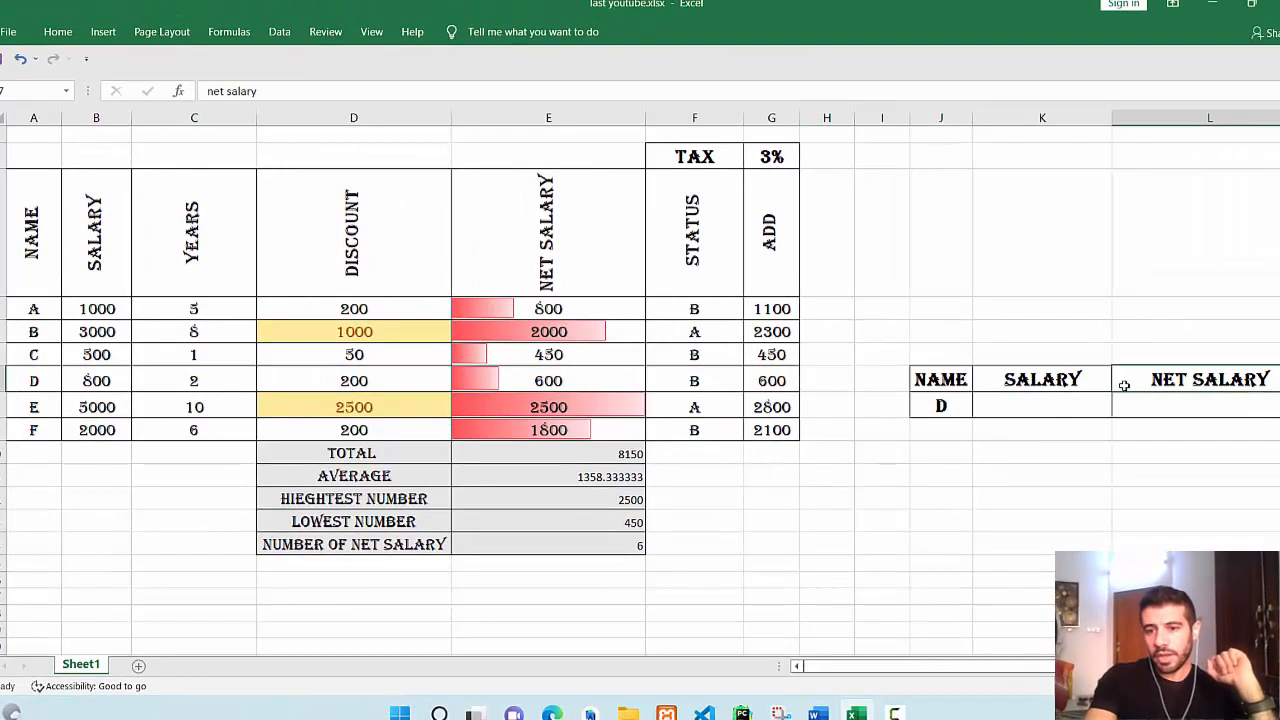
left_click_drag(1124, 385, 977, 443)
left_click(980, 457)
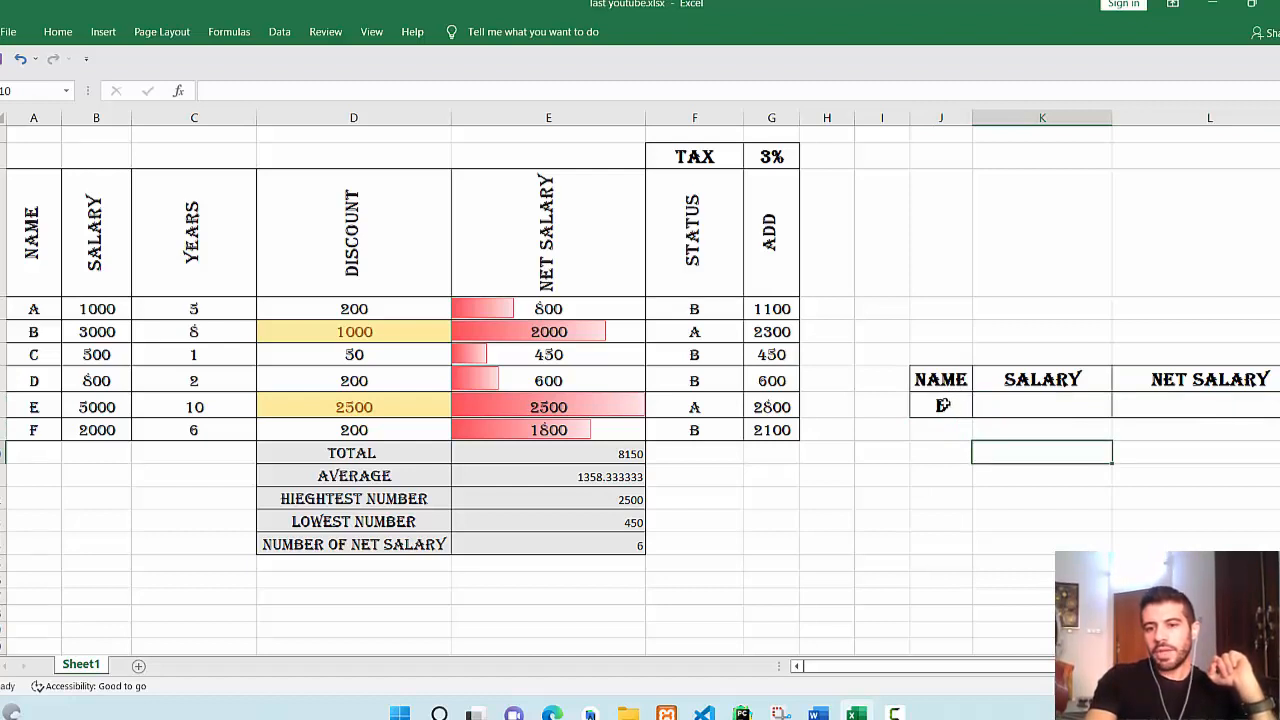
left_click(940, 404)
left_click(1022, 408)
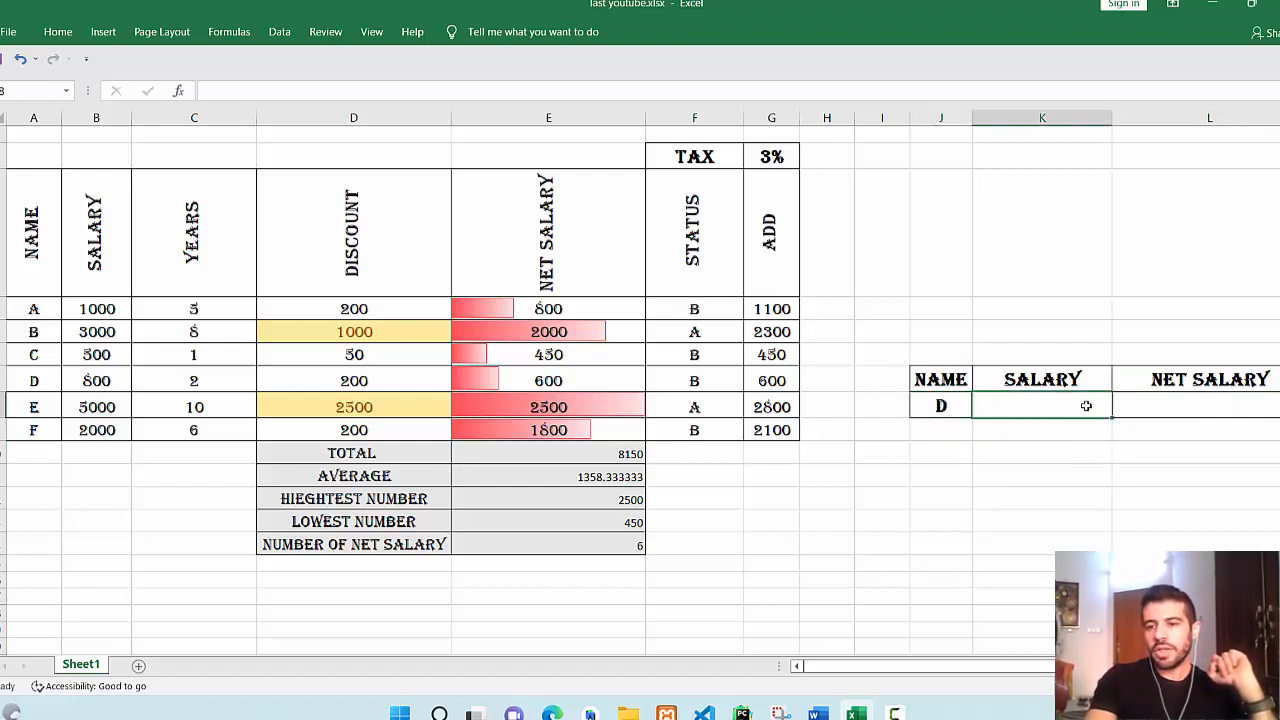
left_click(1166, 408)
left_click(1056, 404)
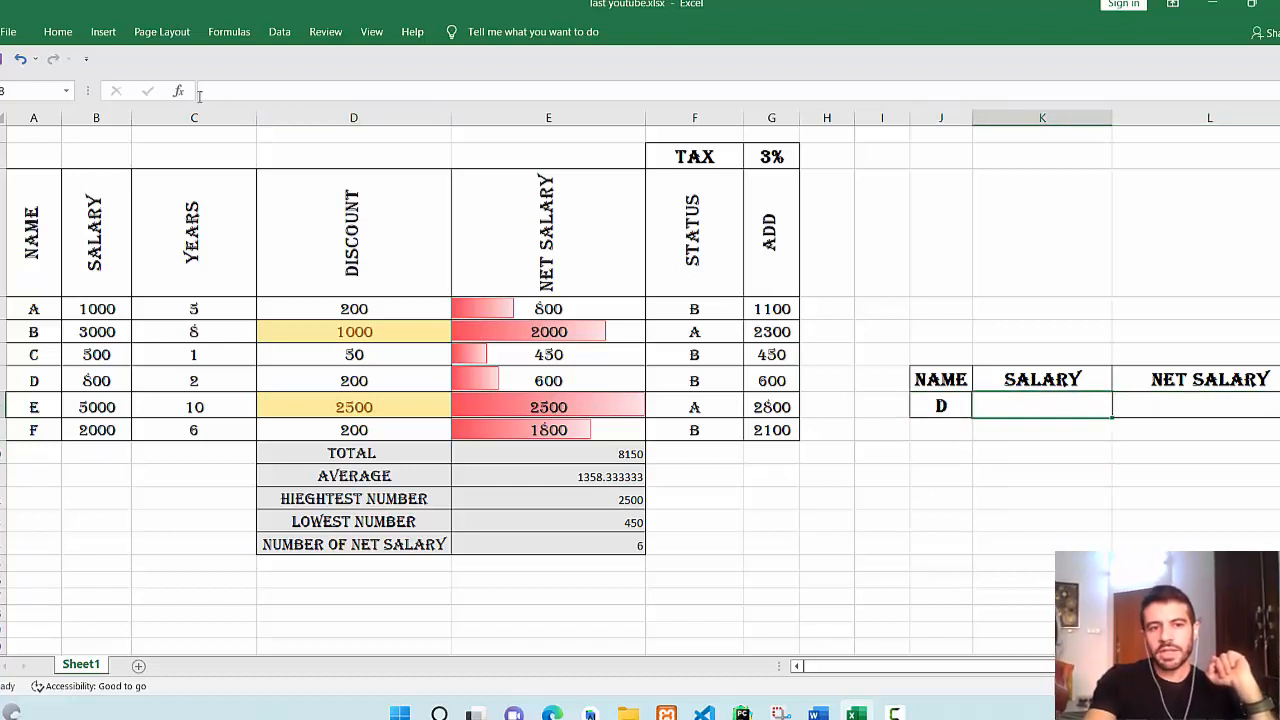
Search for VLOOKUP in the function list and insert it into that cell.
left_click(181, 95)
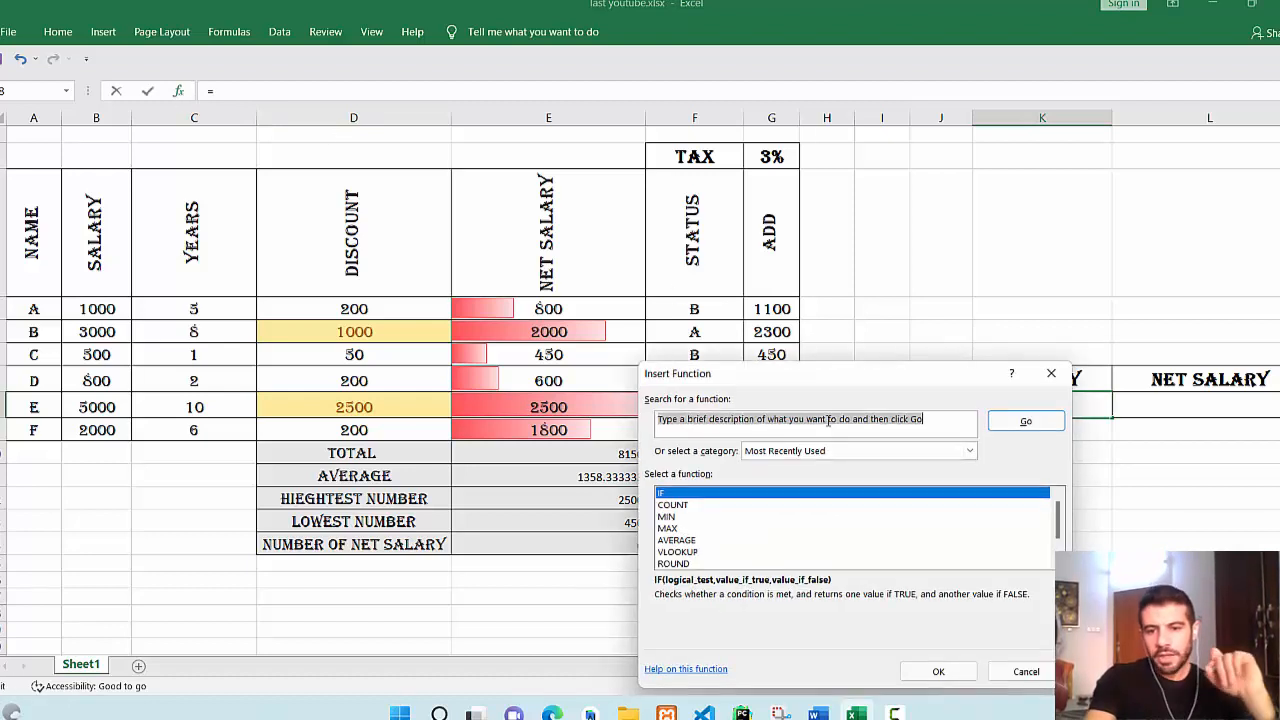
type("vlook")
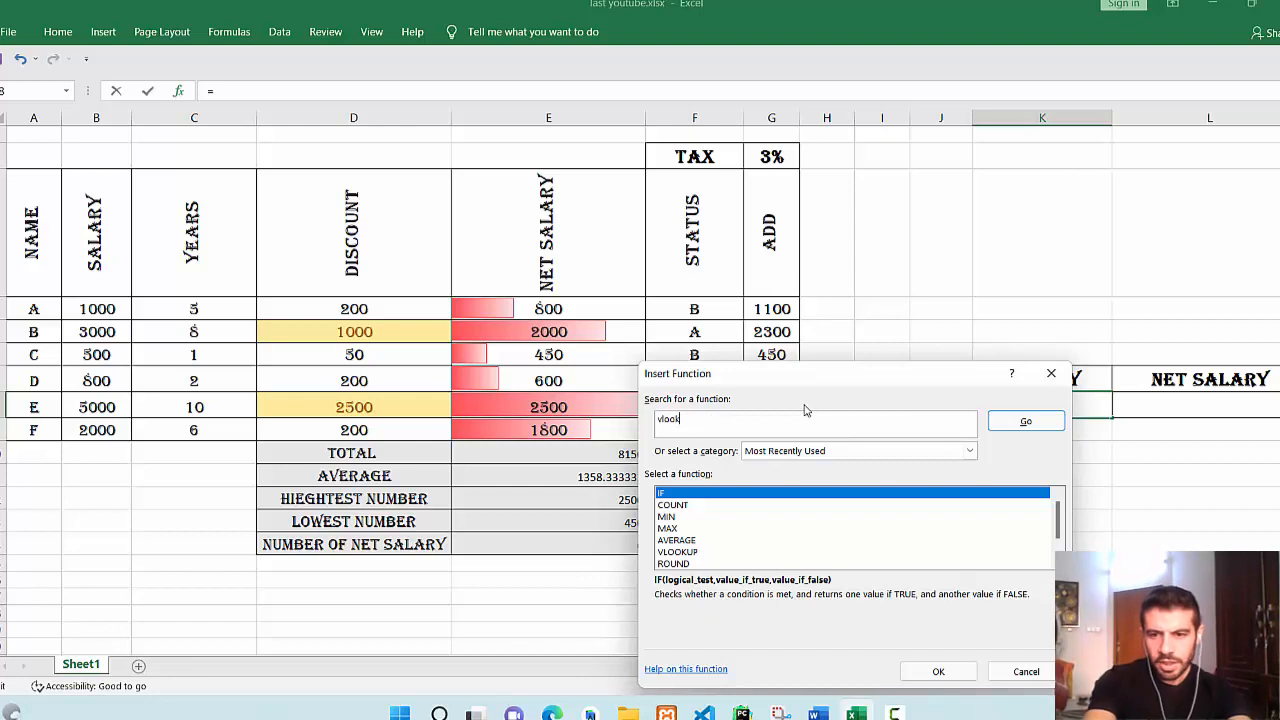
left_click(1026, 421)
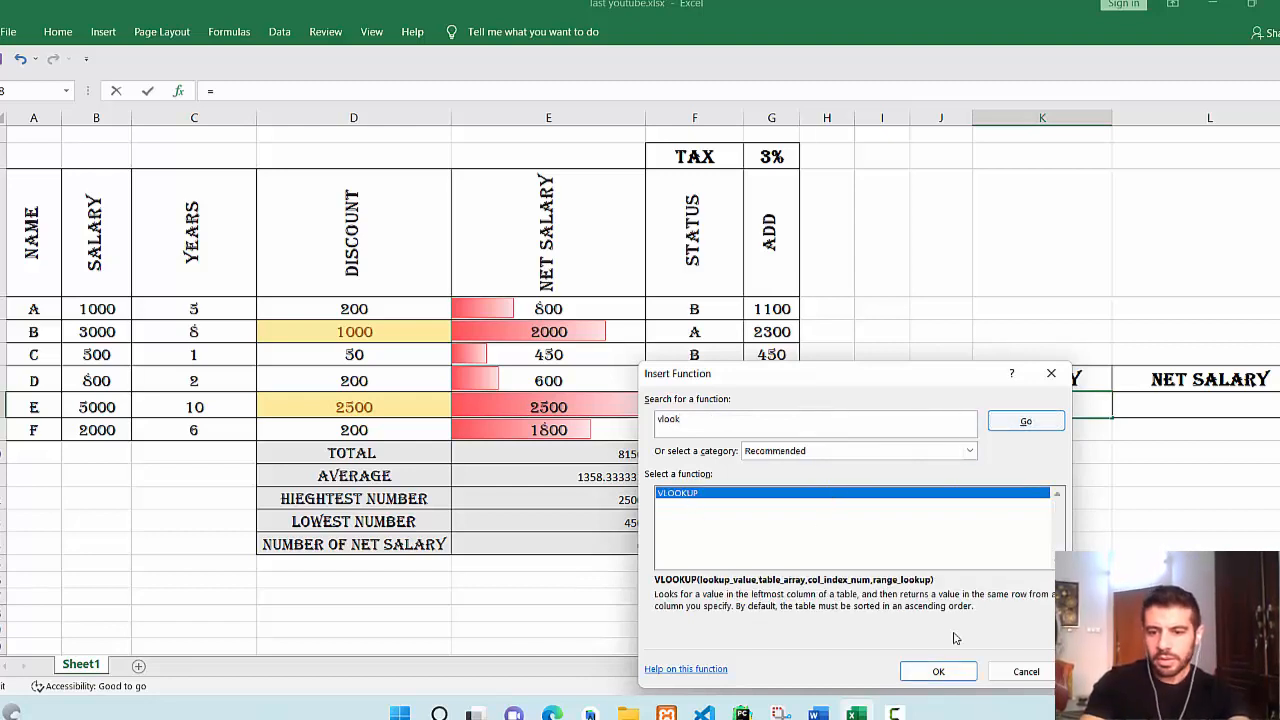
left_click(960, 671)
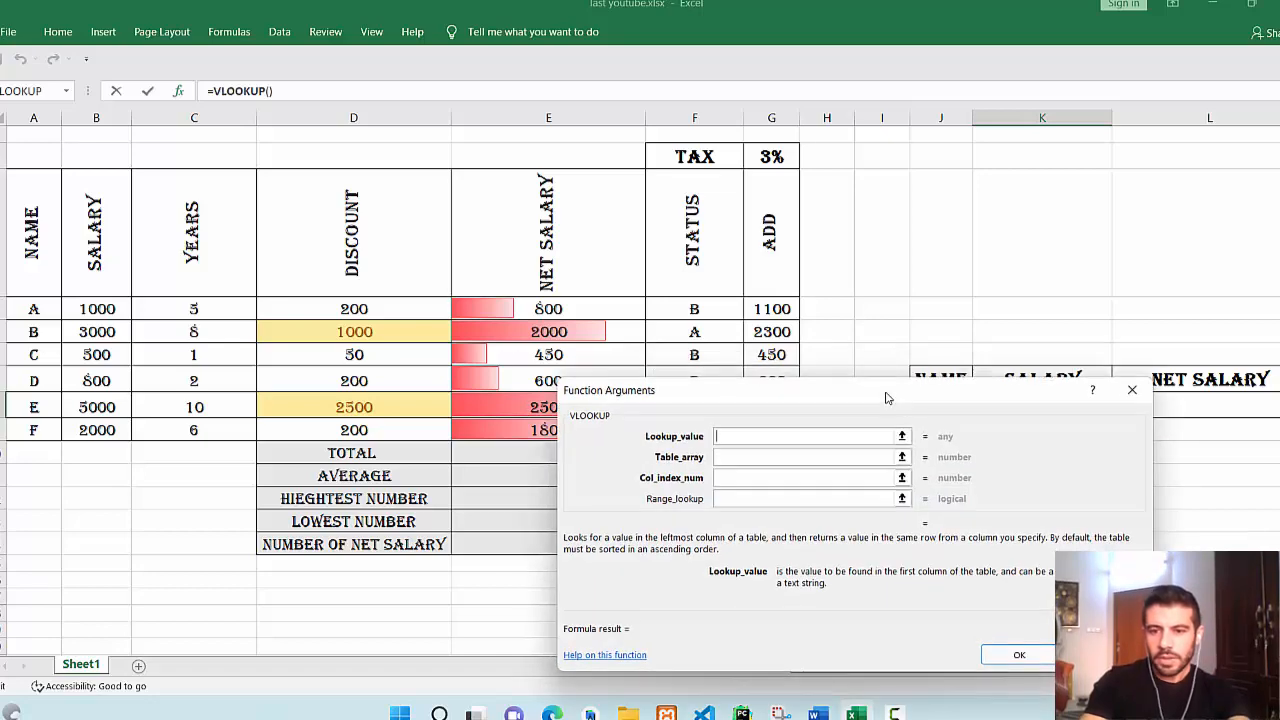
Fill VLOOKUP with J8, table A3:G9, column 2 and match 0, returning 800.
left_click_drag(886, 398, 978, 462)
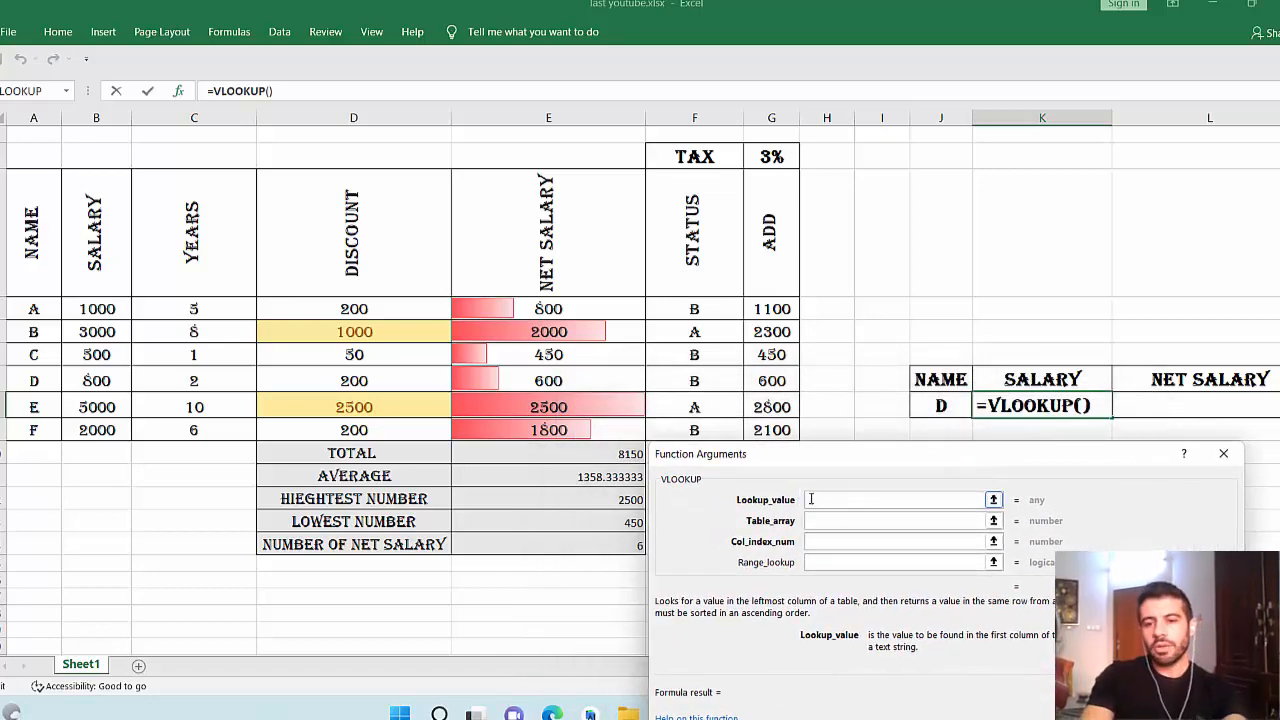
left_click(944, 405)
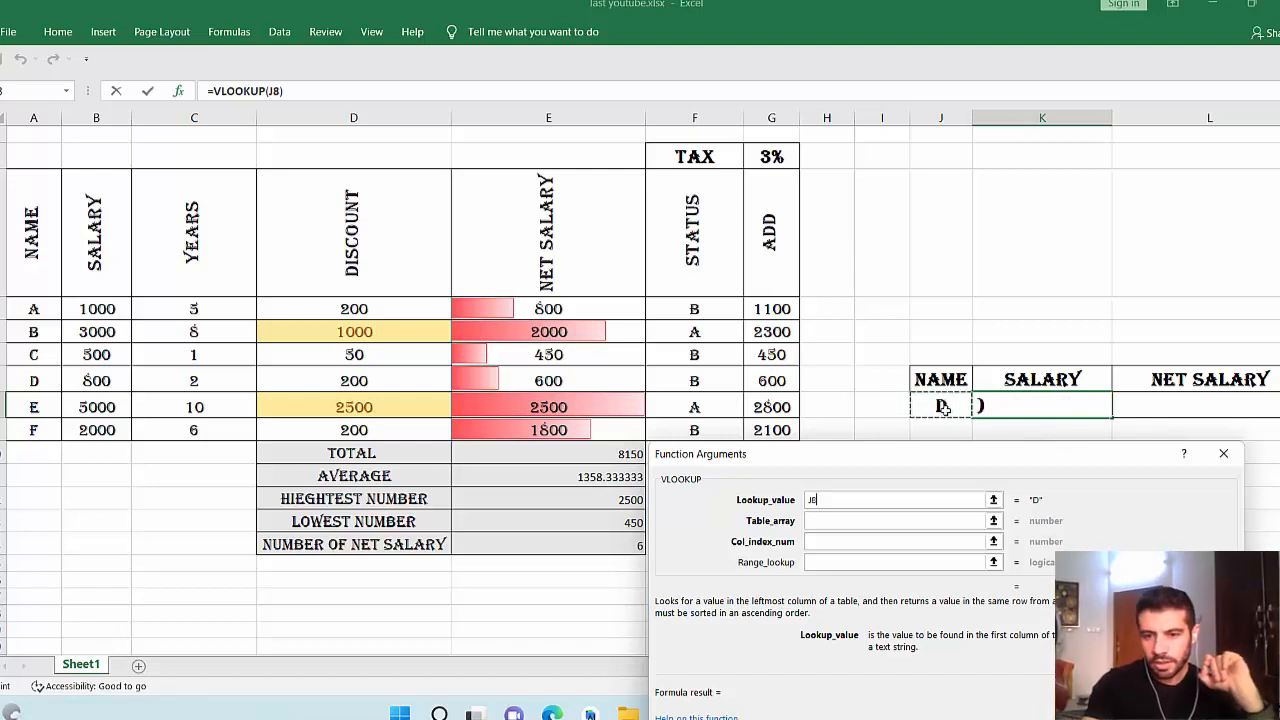
left_click(935, 521)
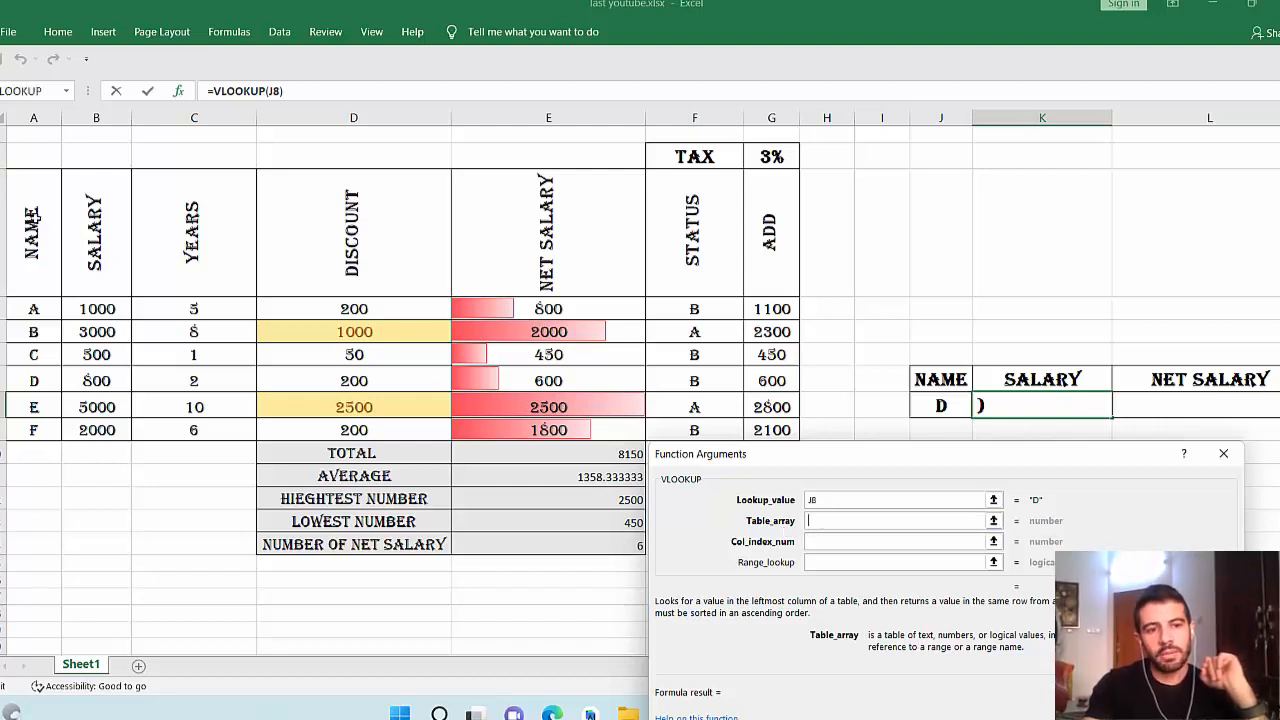
left_click_drag(35, 220, 752, 431)
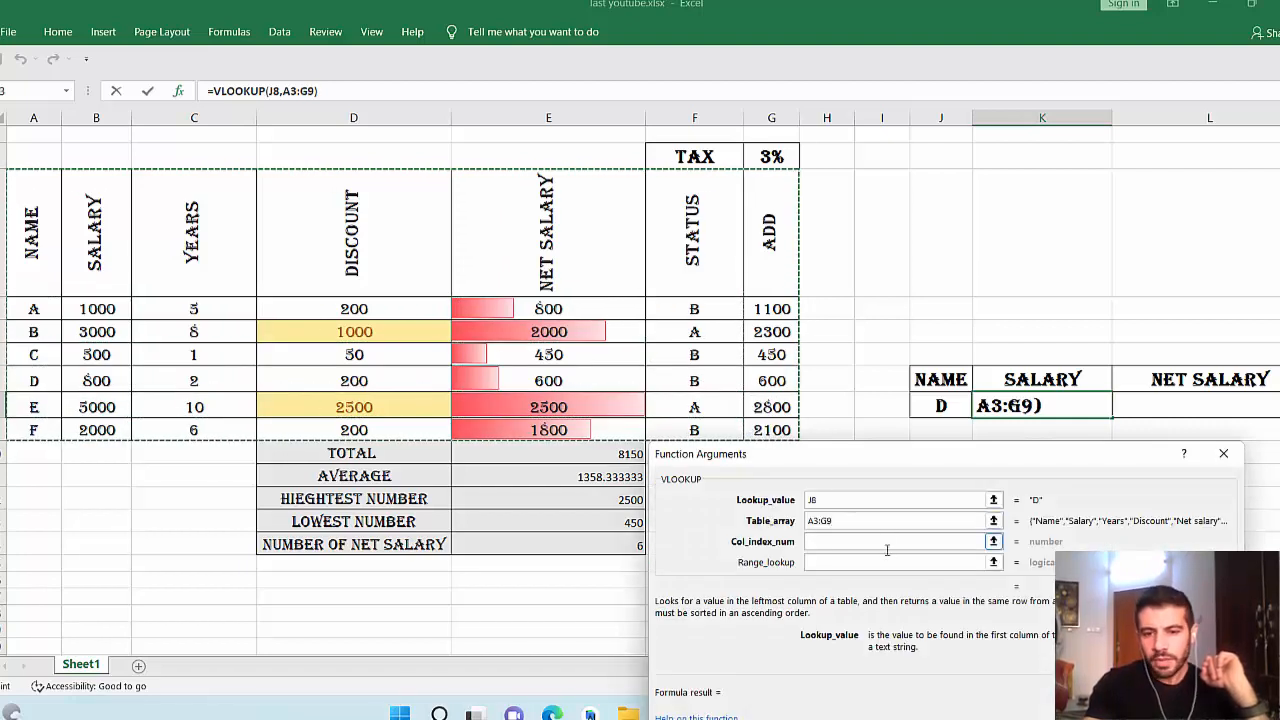
left_click(834, 541)
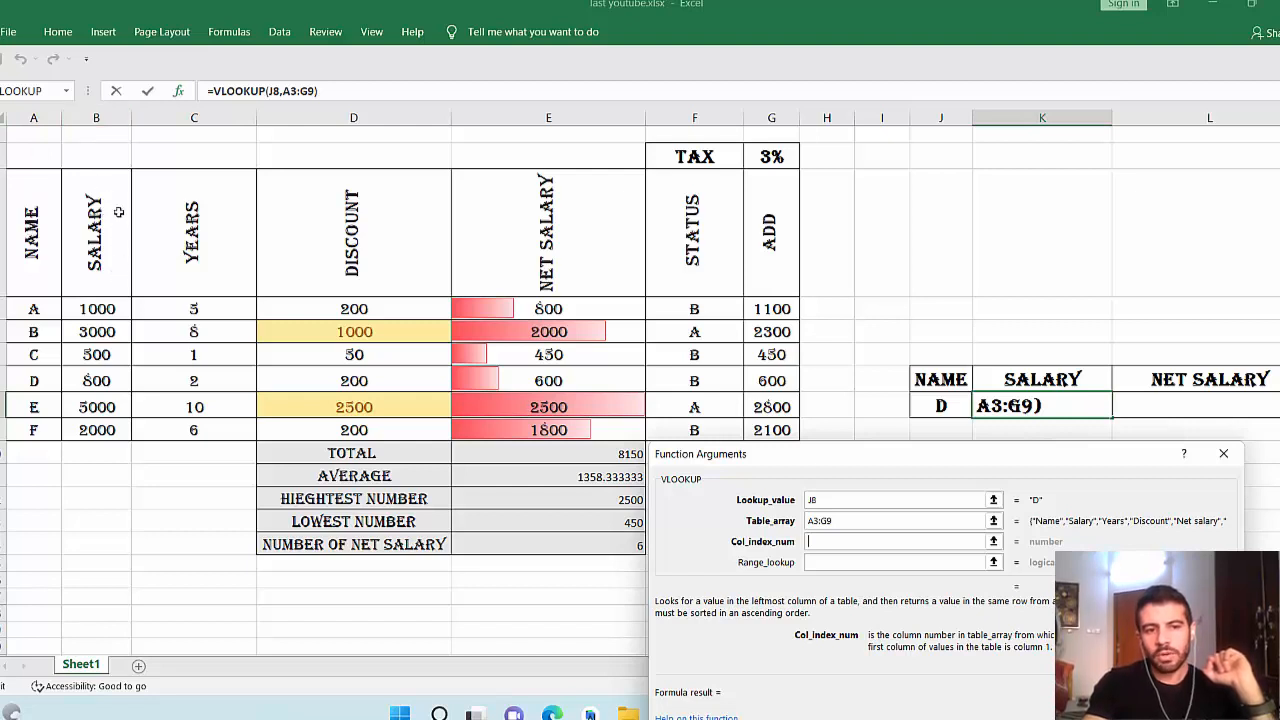
type("2")
left_click(850, 562)
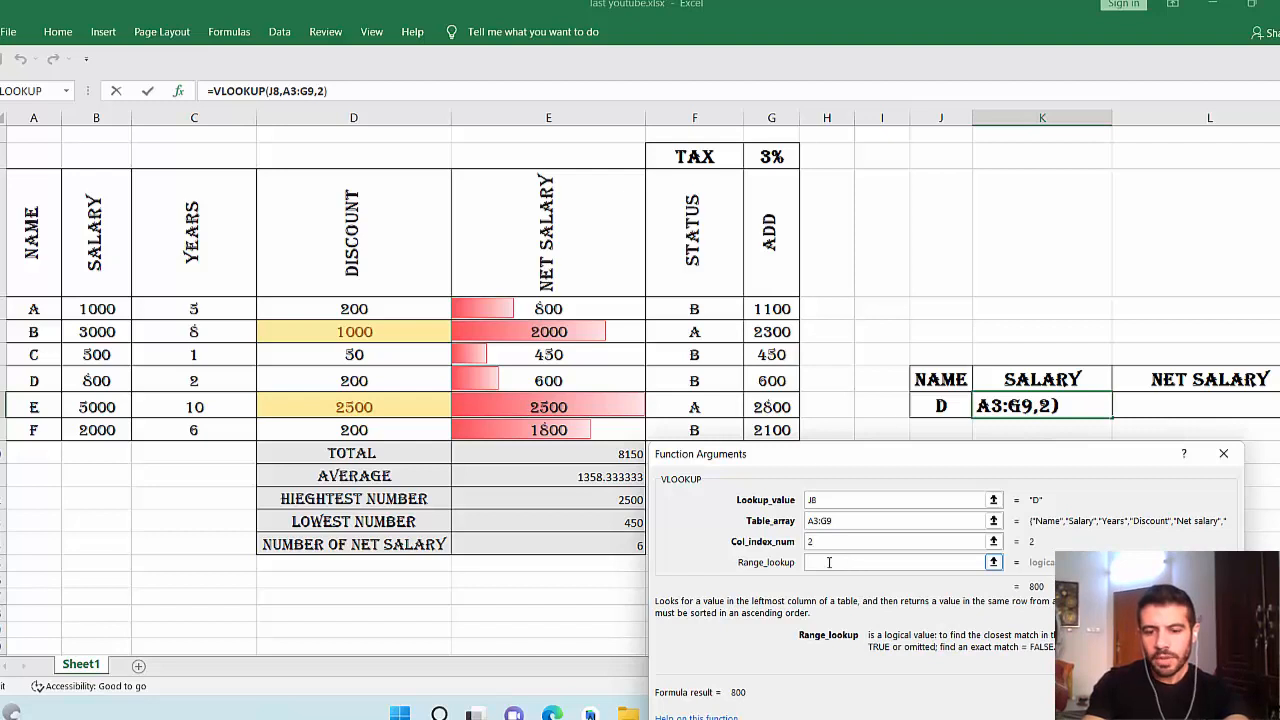
type("0")
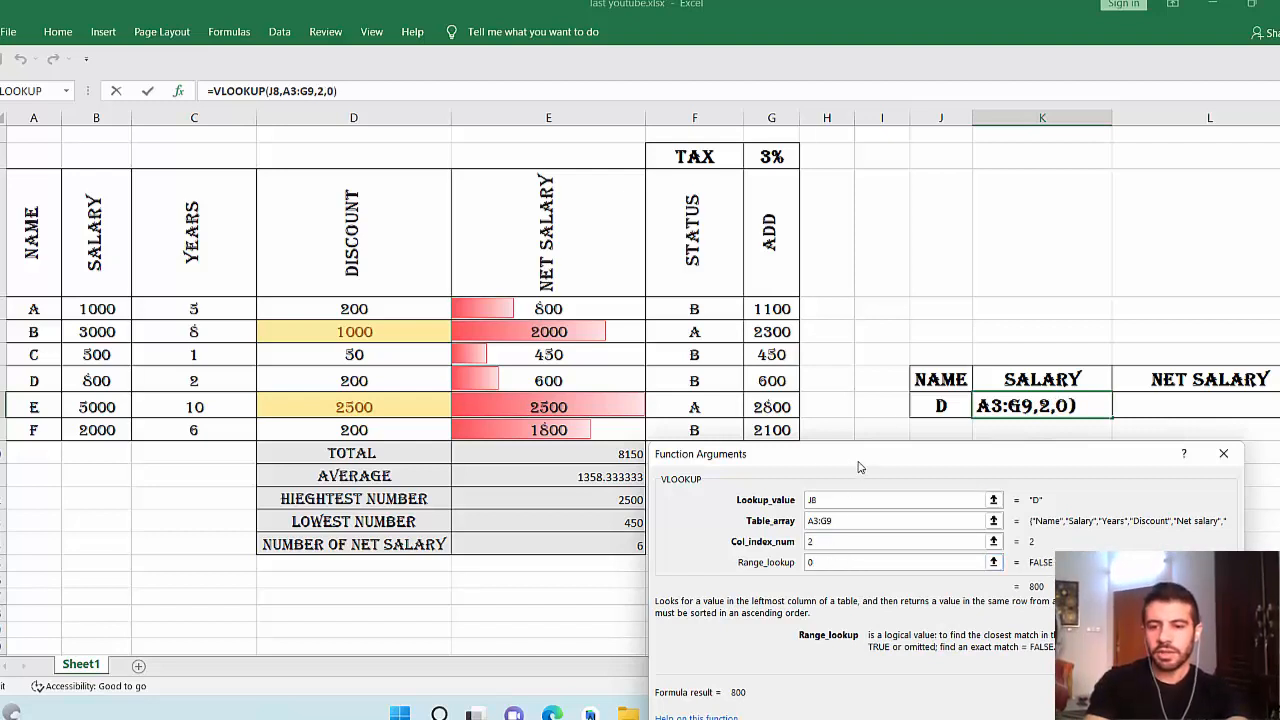
left_click_drag(863, 460, 854, 343)
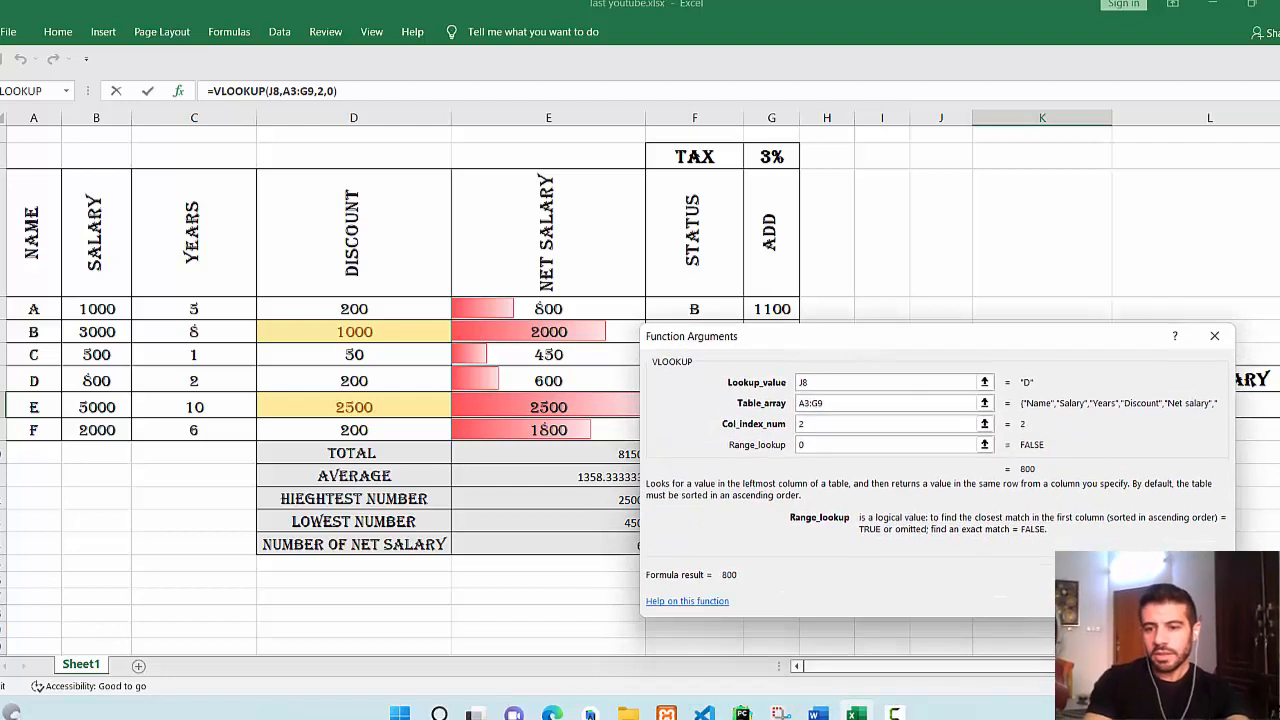
key("Return")
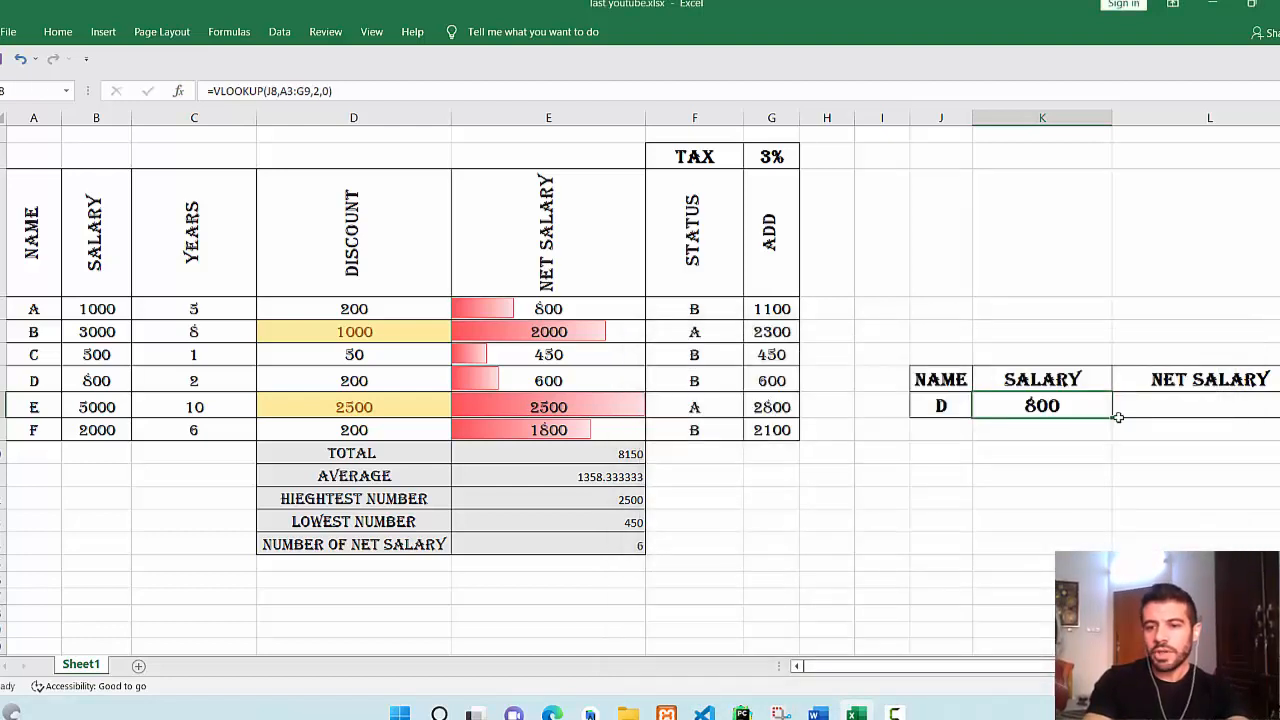
Change the lookup name in J8 from D to C.
left_click(941, 406)
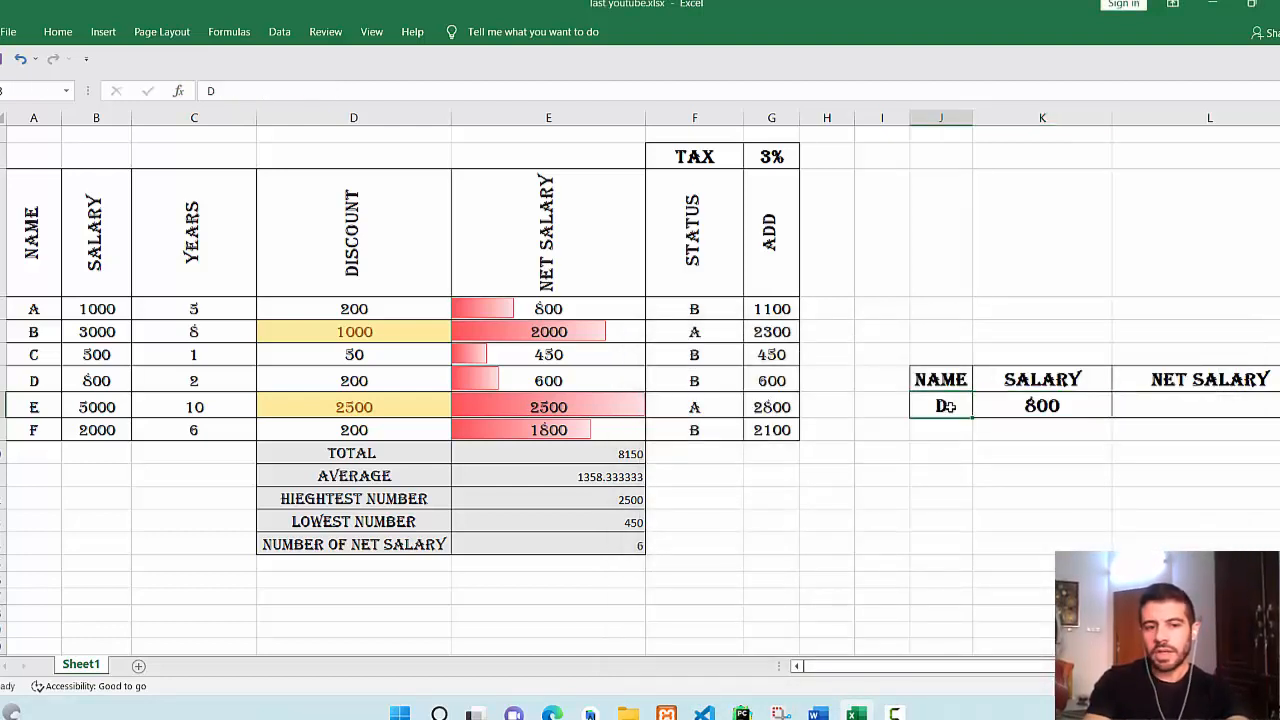
type("C")
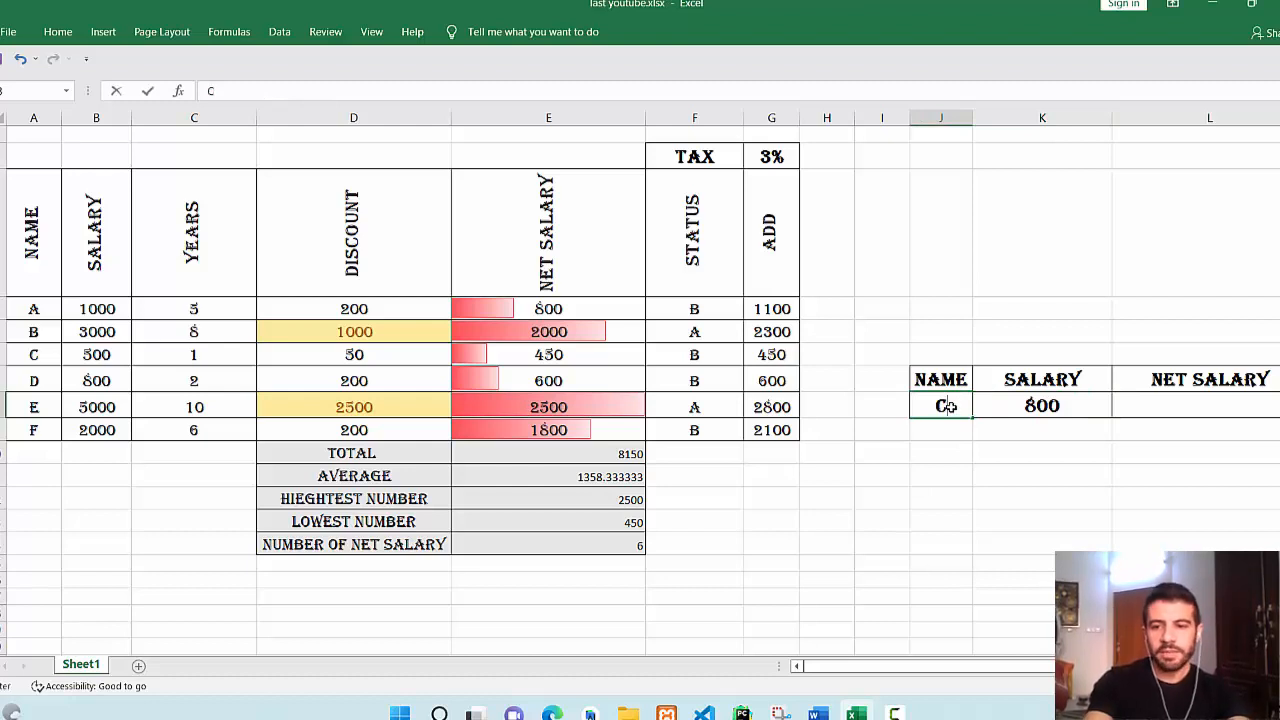
key("Return")
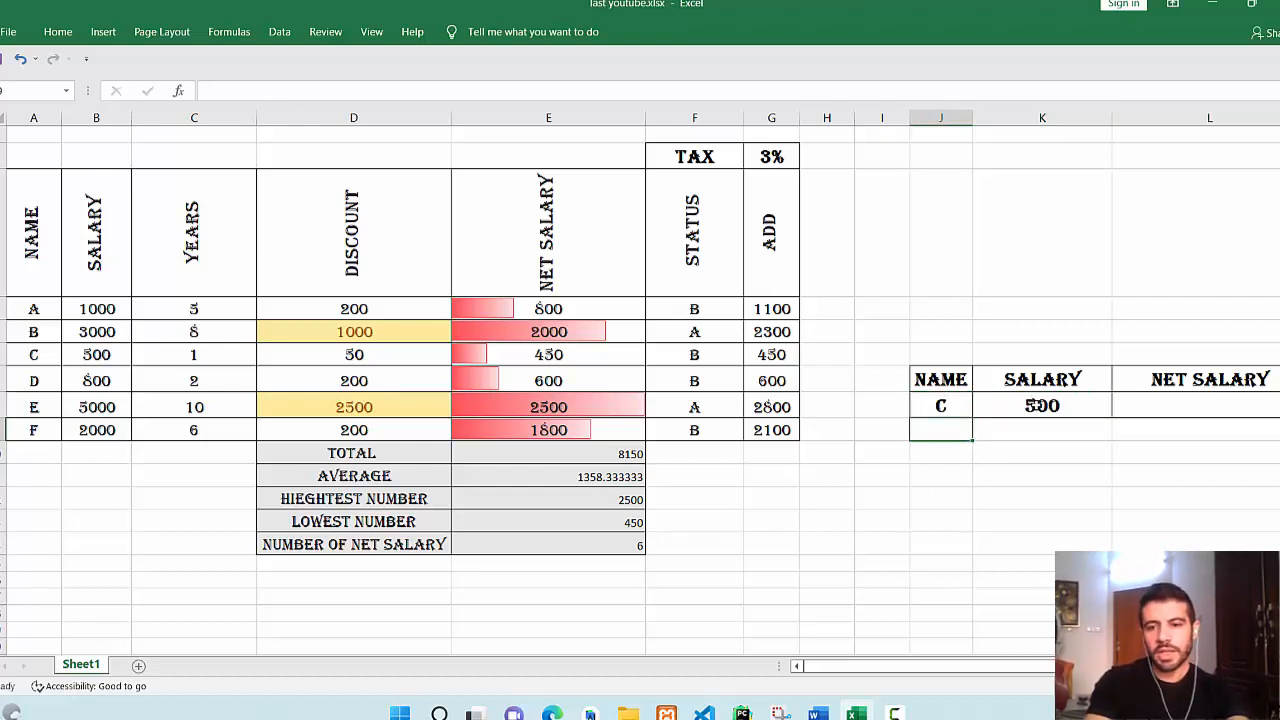
Start a VLOOKUP in the NET SALARY cell with lookup value J8 and table array A3:G9.
left_click(1189, 407)
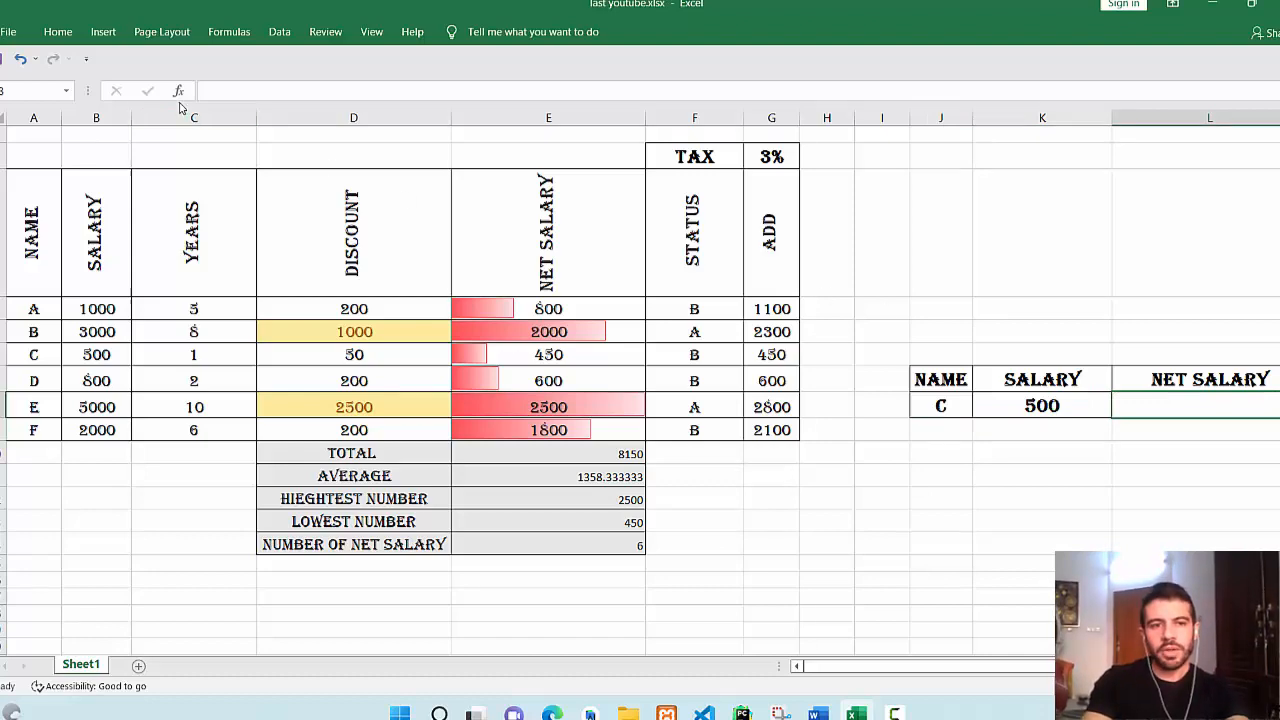
left_click(178, 91)
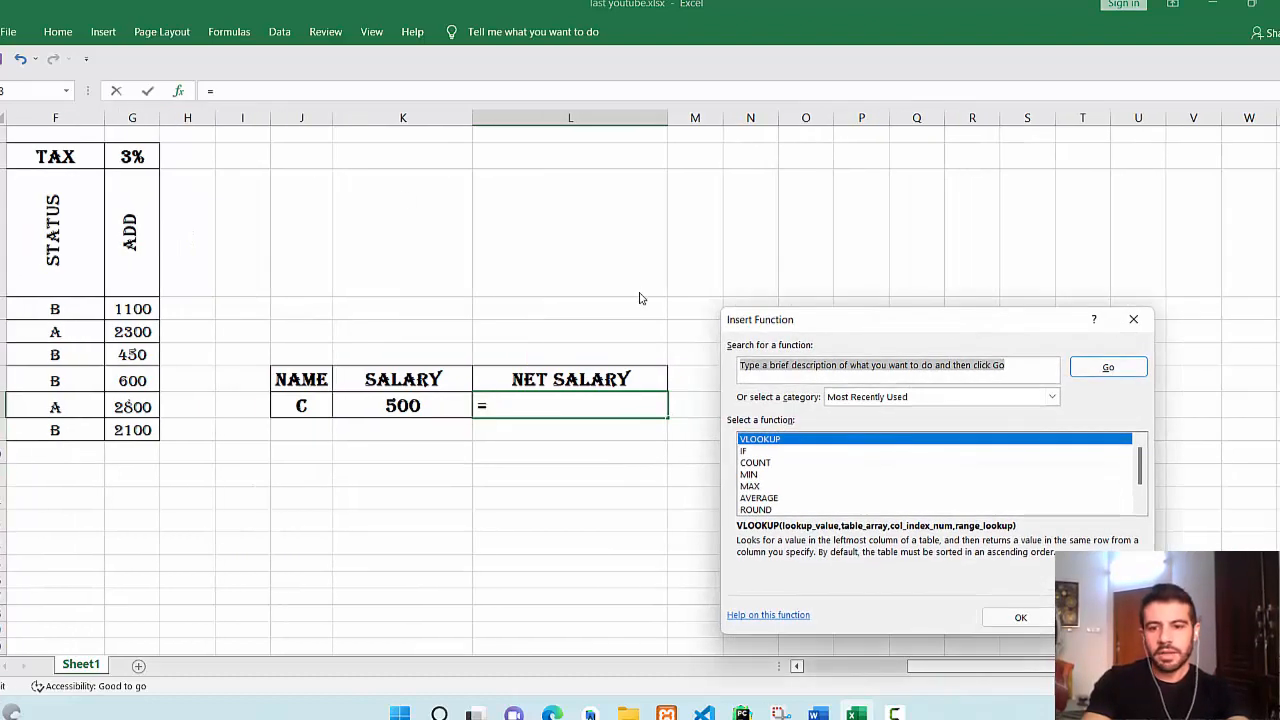
double_click(871, 441)
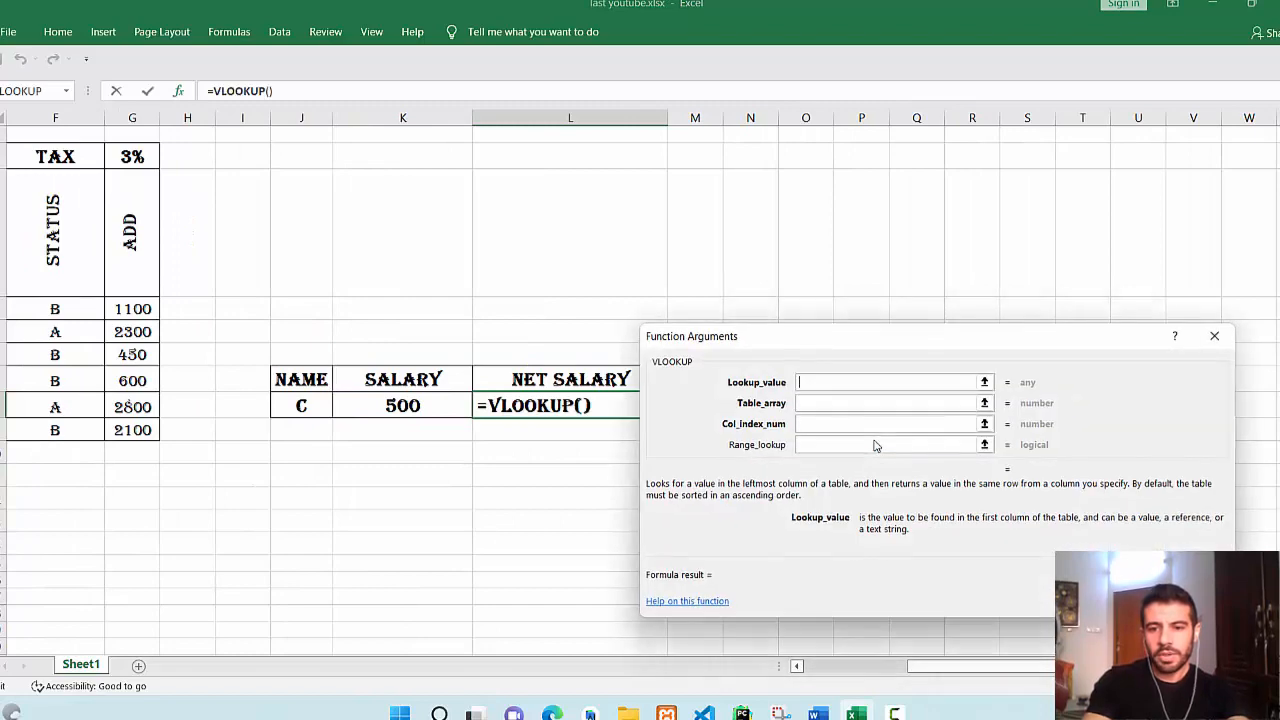
left_click_drag(814, 350, 460, 386)
left_click_drag(1000, 666, 930, 666)
left_click_drag(735, 388, 880, 465)
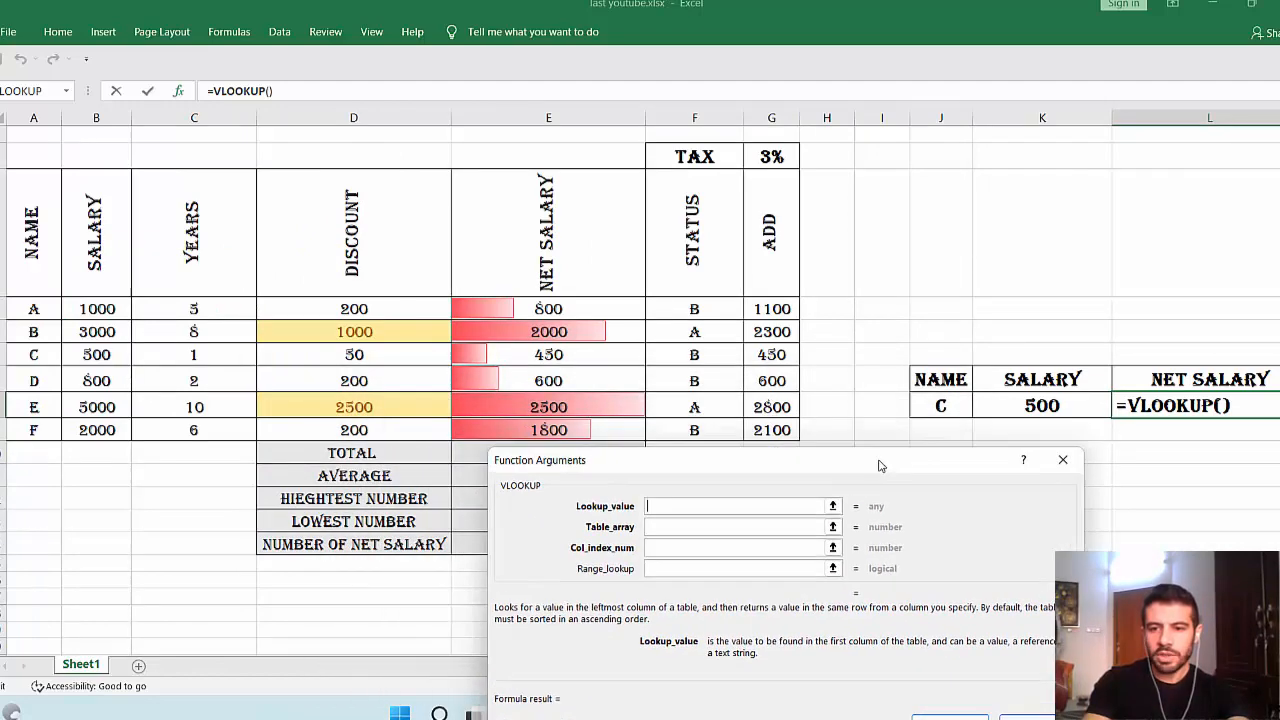
left_click(942, 406)
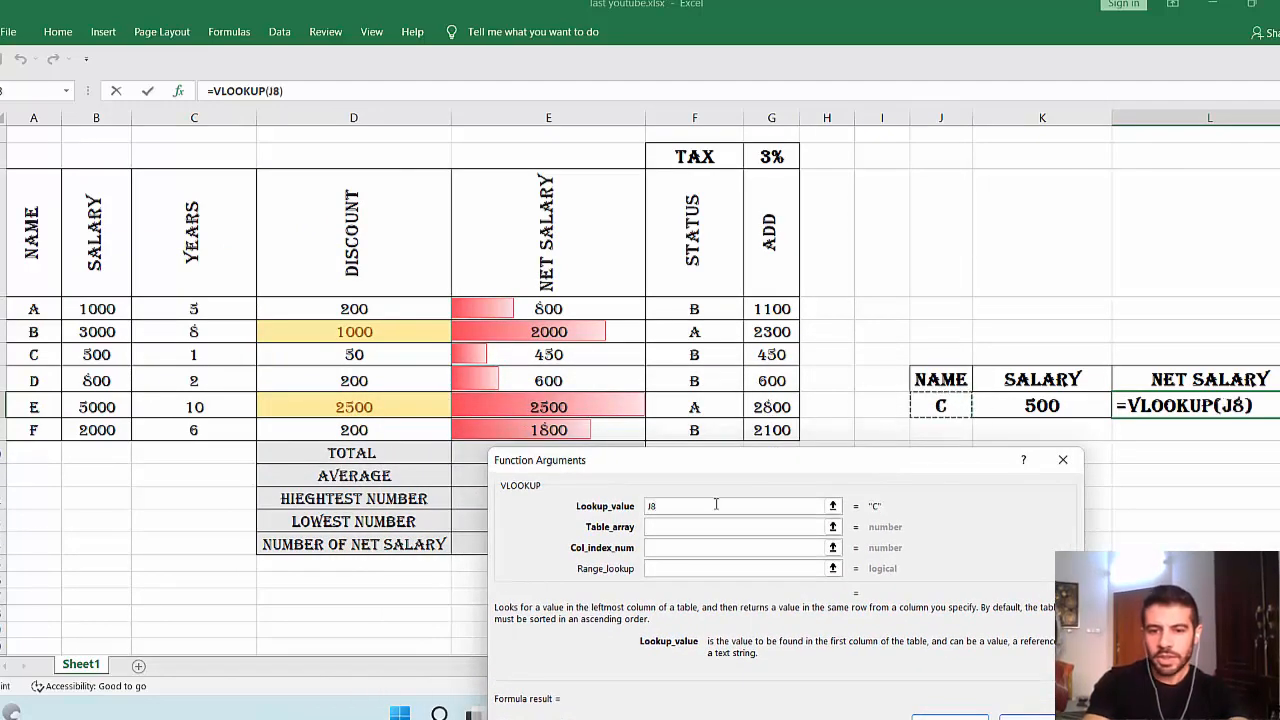
left_click(655, 528)
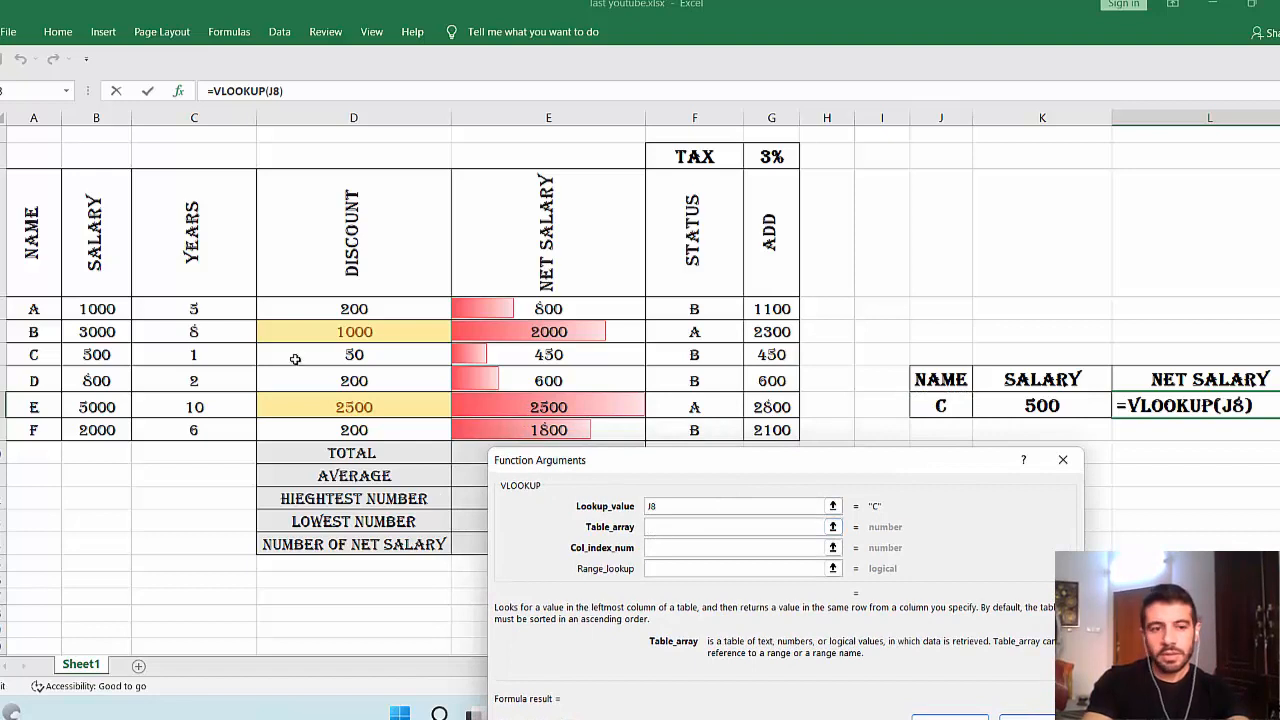
left_click_drag(38, 222, 760, 431)
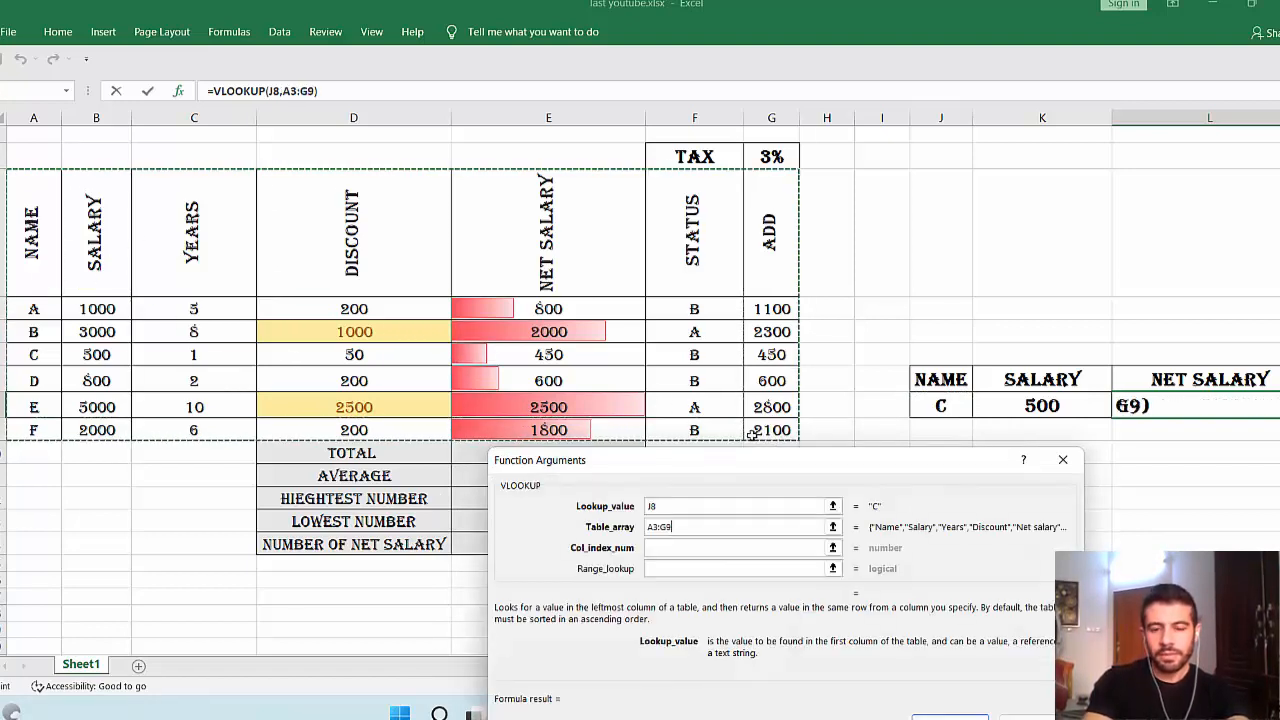
Finish the VLOOKUP with column index 5 and range lookup 0, so L8 returns 450.
left_click(784, 550)
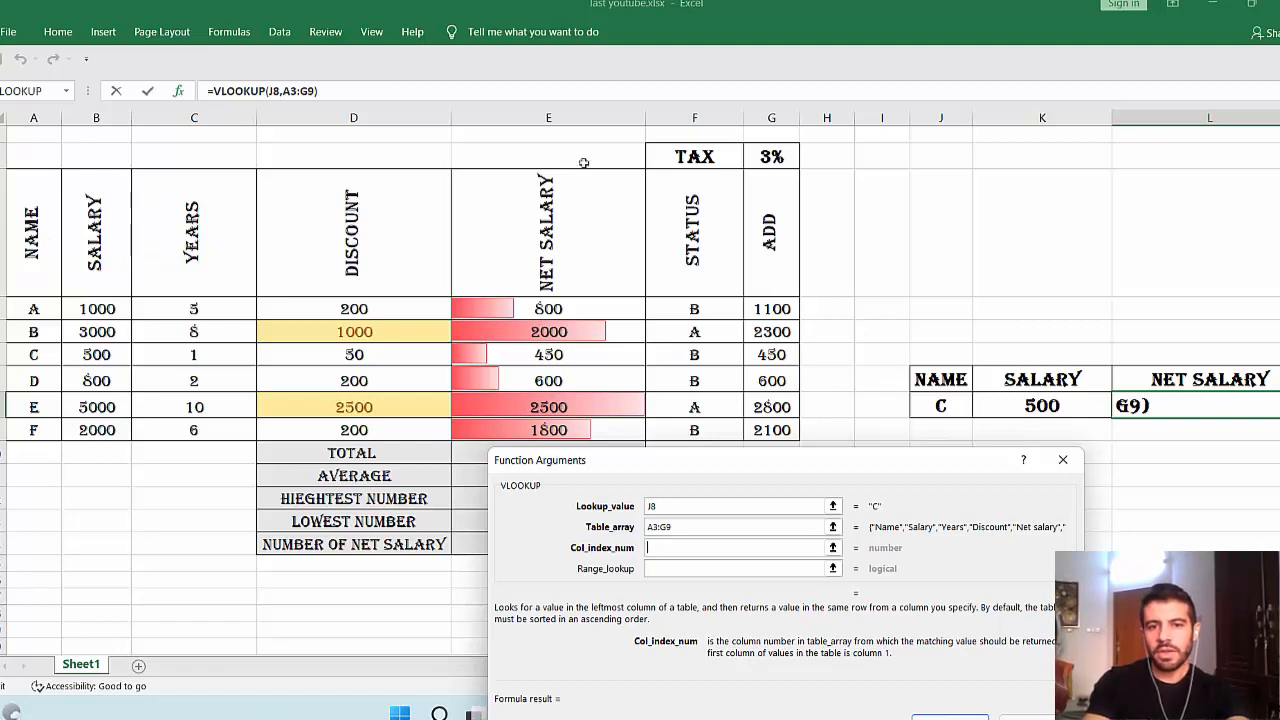
type("5")
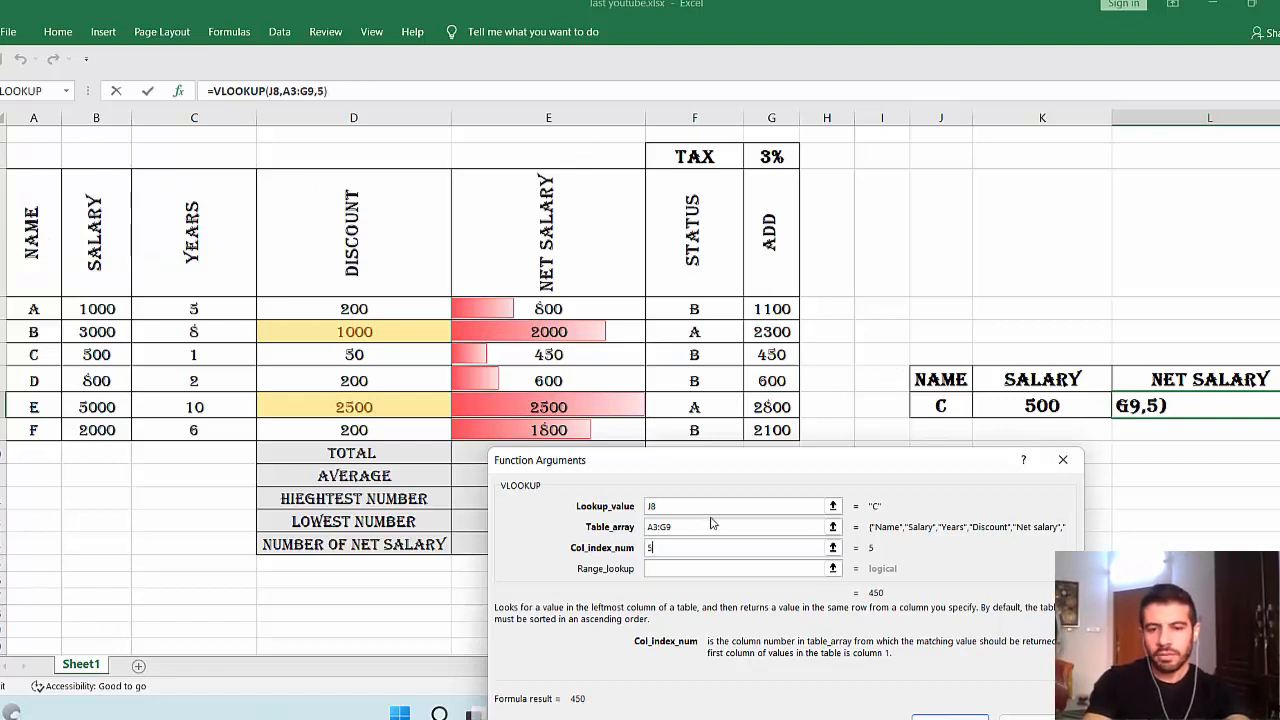
left_click(678, 568)
type("0")
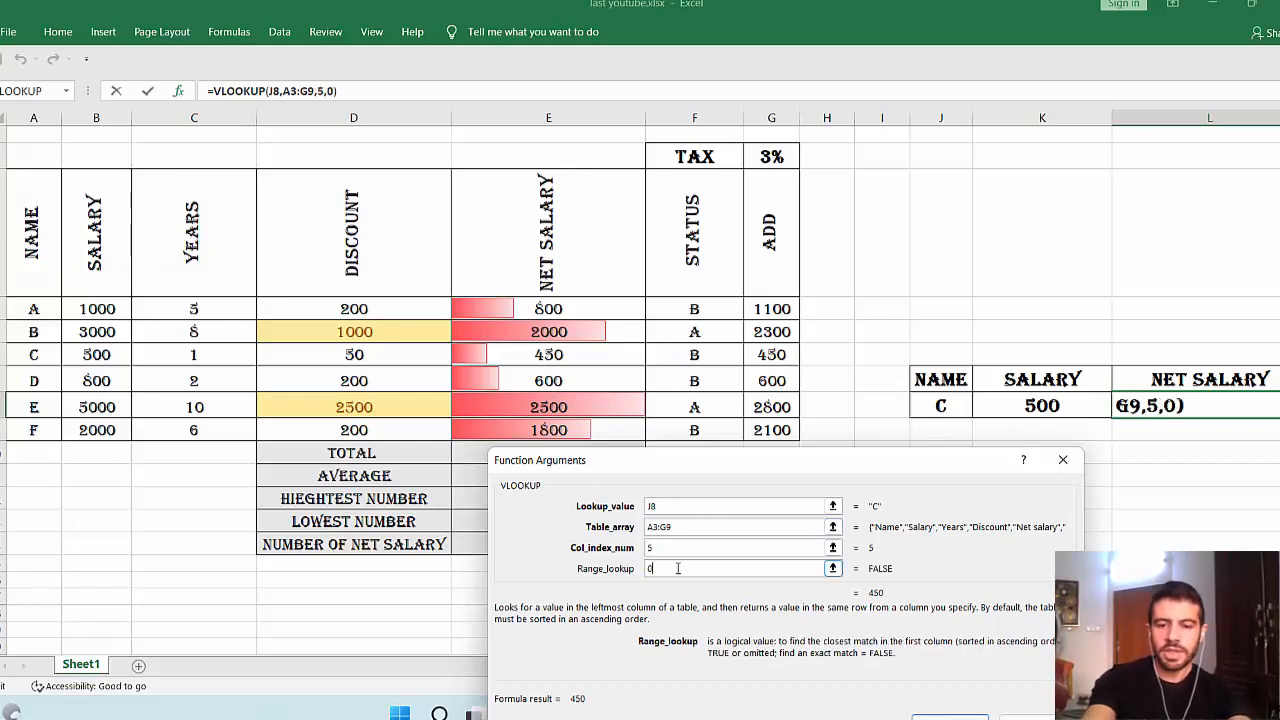
left_click_drag(780, 460, 786, 391)
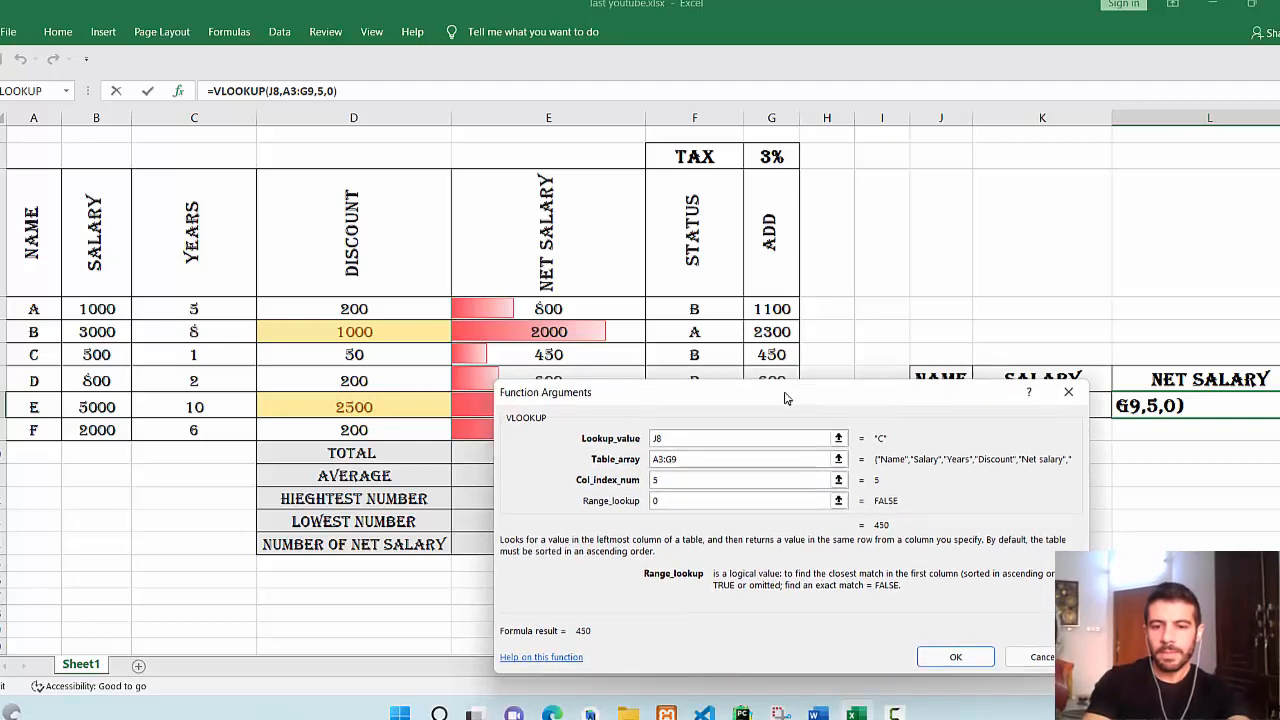
left_click(976, 655)
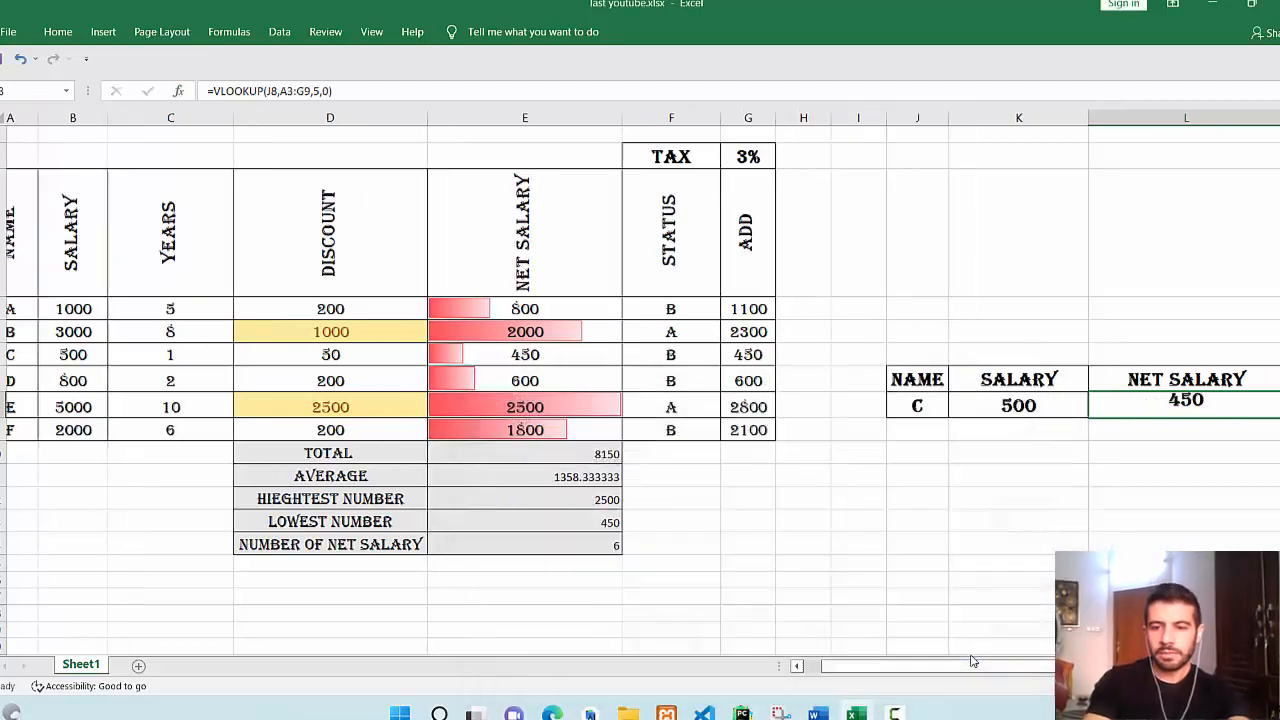
double_click(1093, 407)
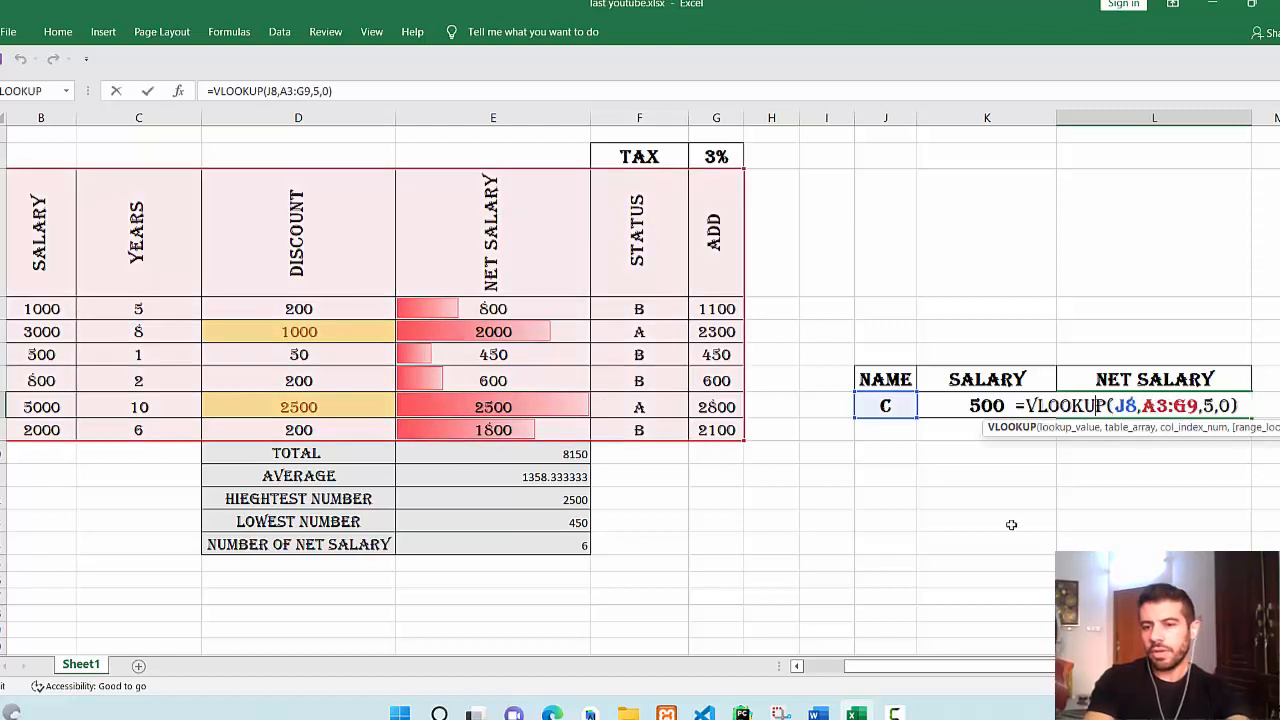
key("Return")
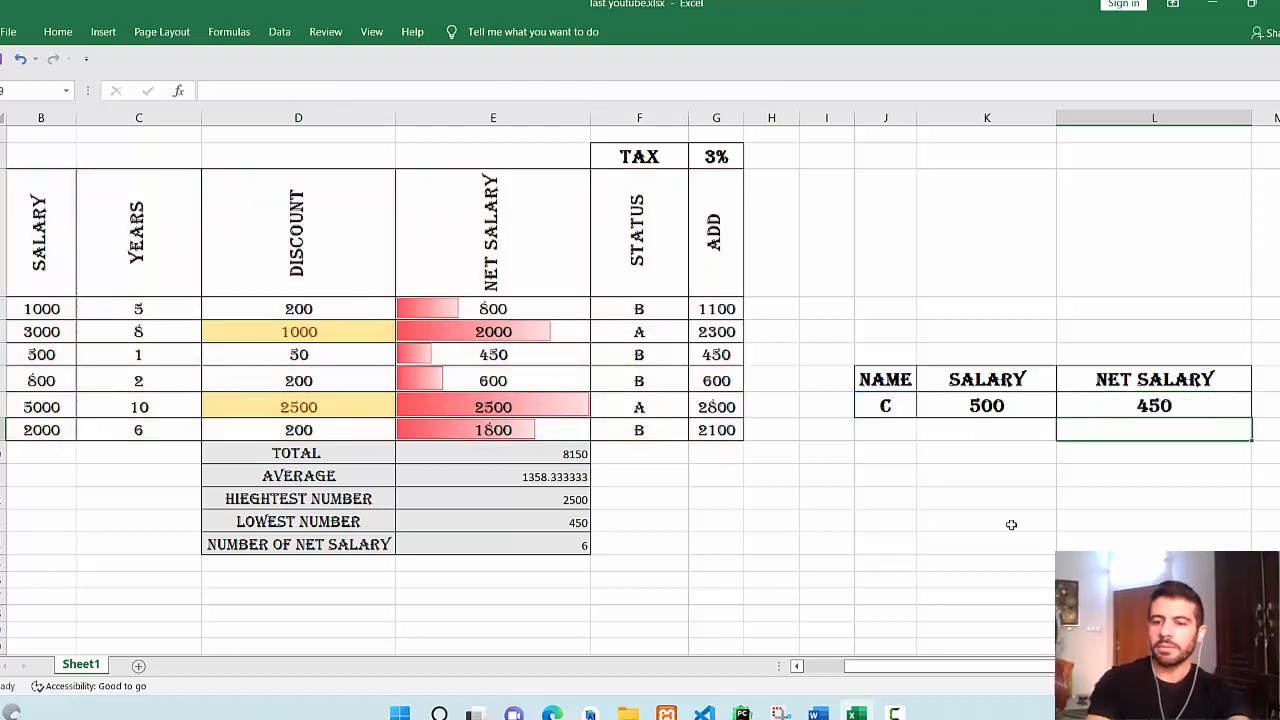
left_click_drag(948, 677, 868, 672)
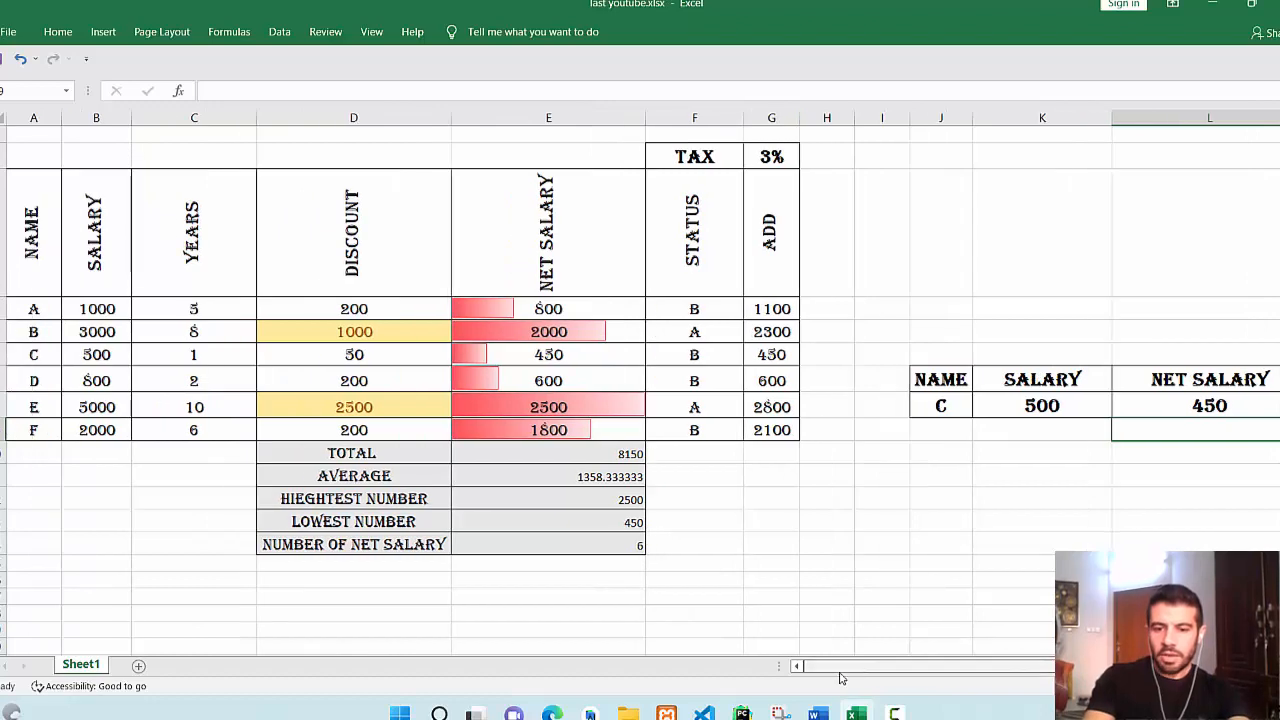
Insert a new empty column E between DISCOUNT and NET SALARY.
left_click(856, 713)
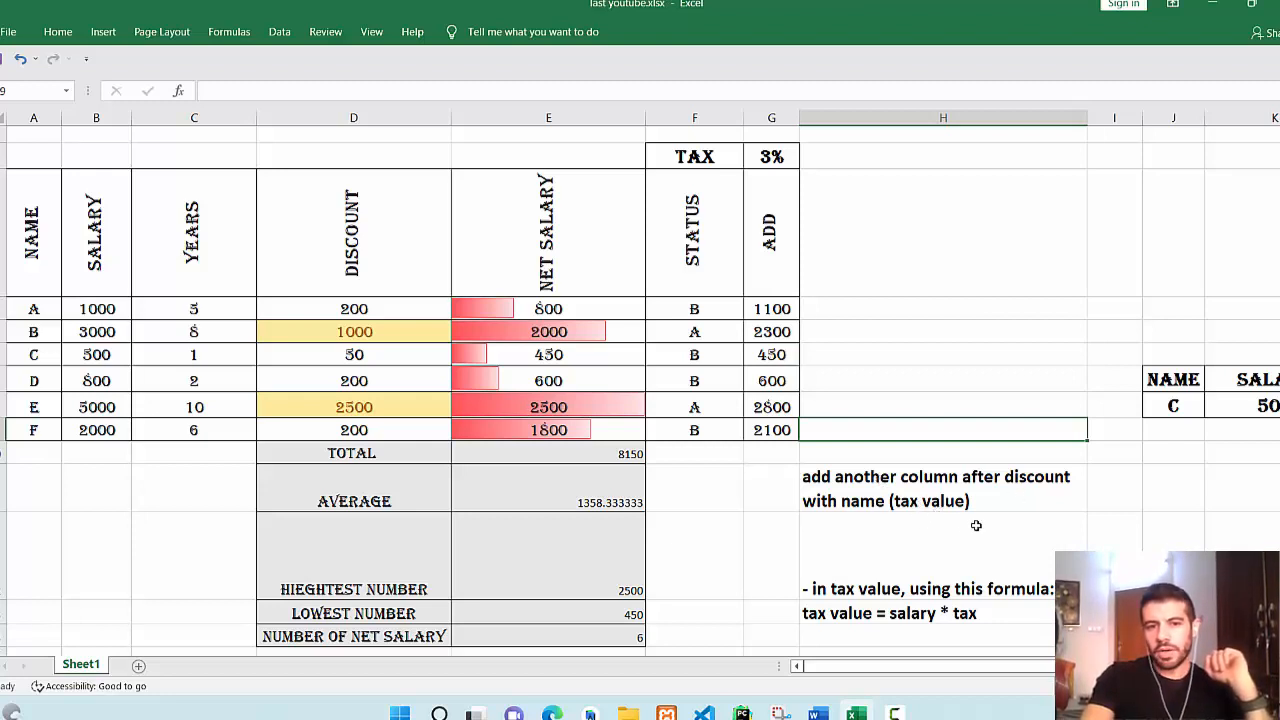
left_click_drag(386, 170, 390, 136)
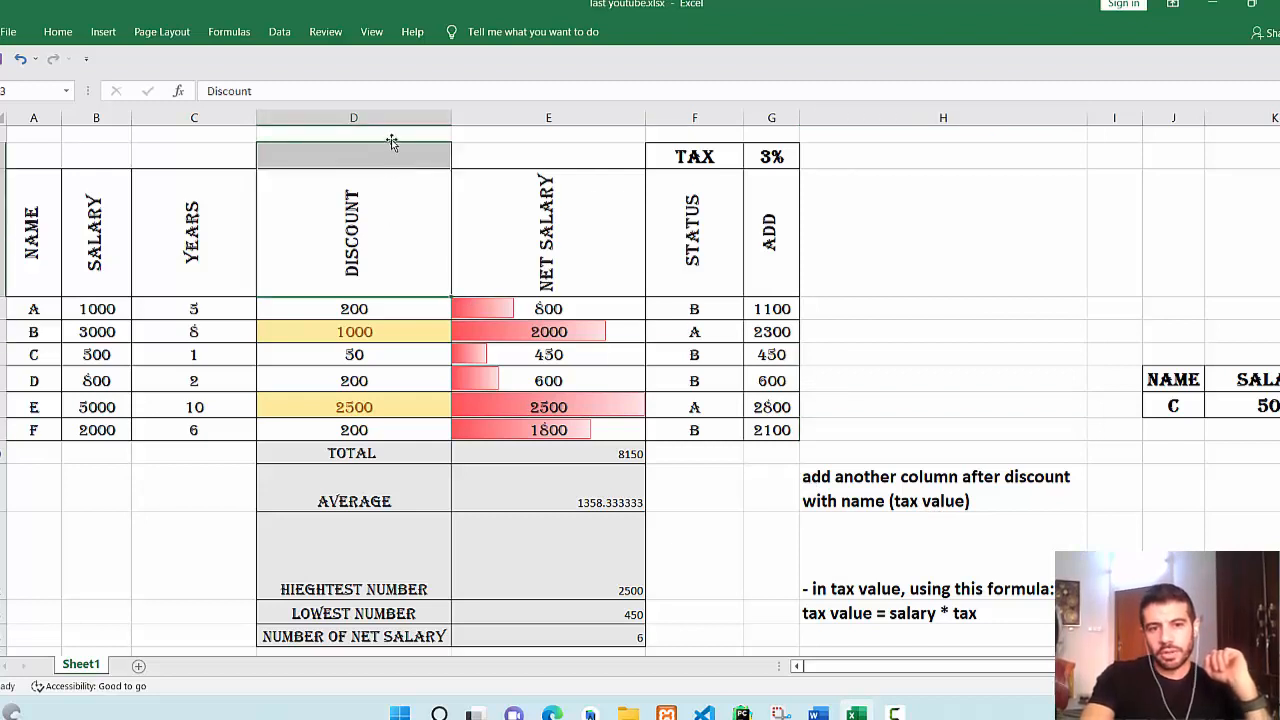
left_click(394, 118)
left_click(464, 131)
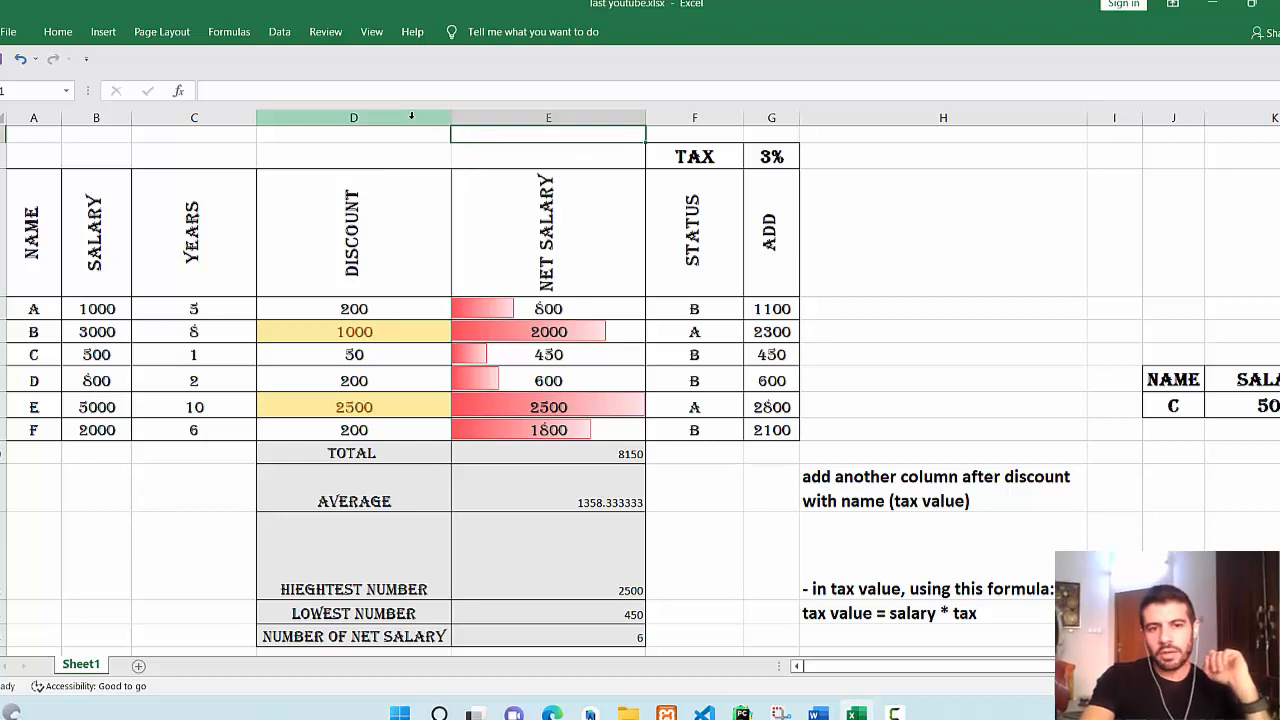
left_click(533, 117)
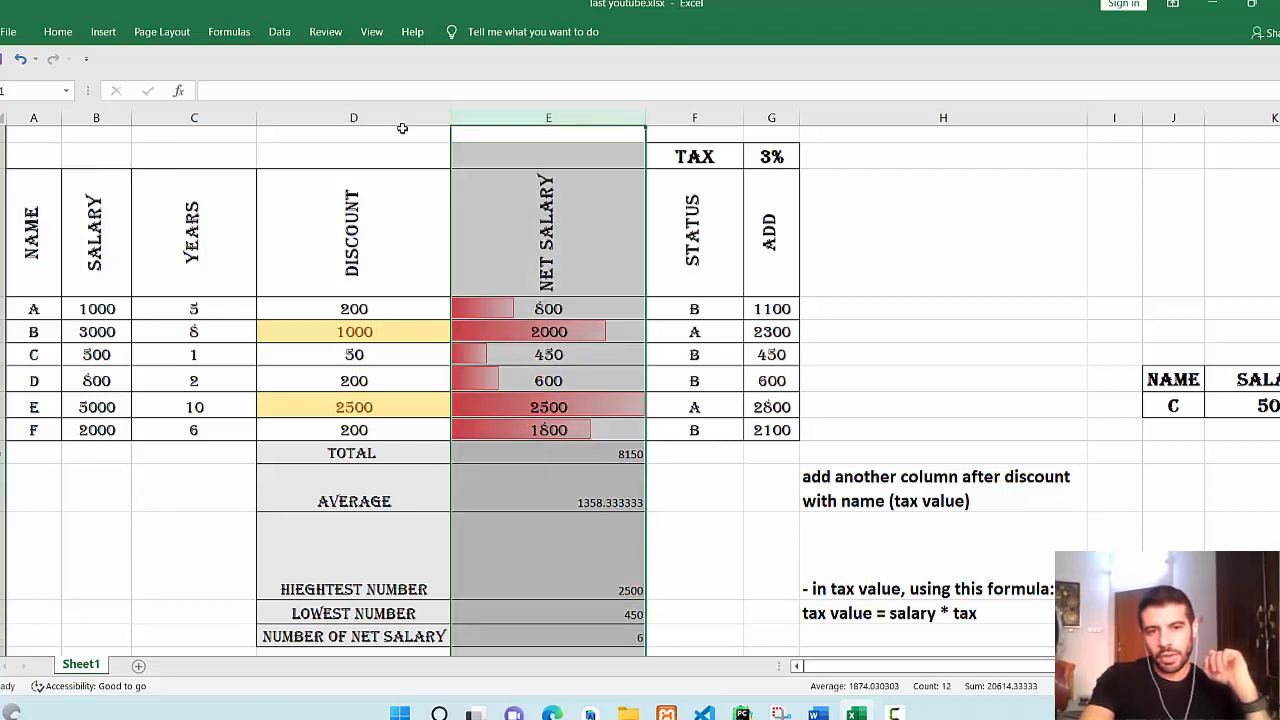
right_click(533, 117)
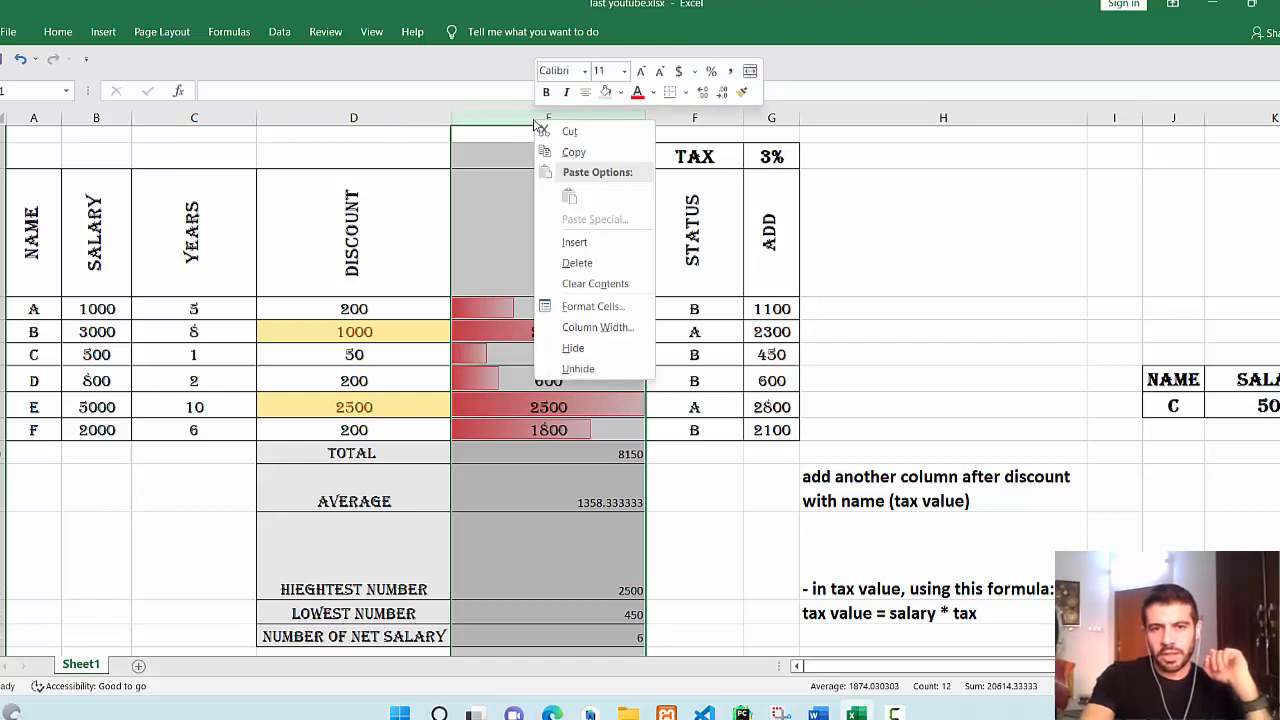
left_click(601, 243)
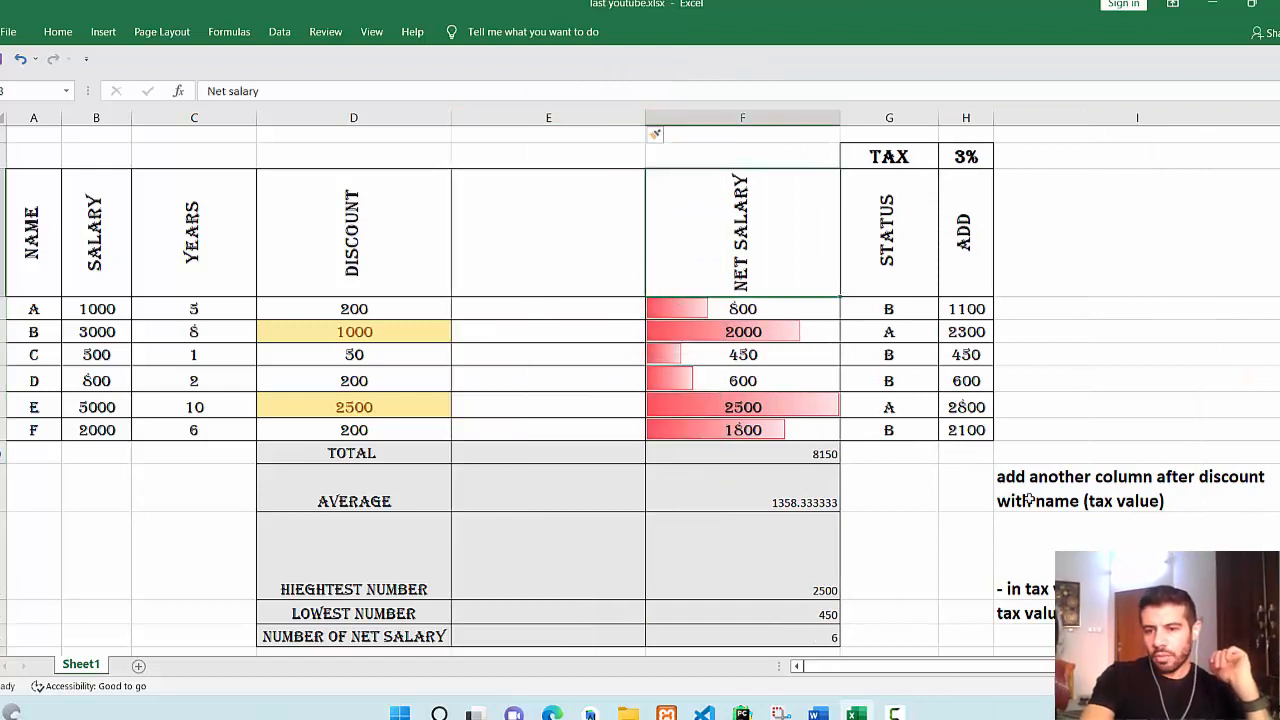
Head the new column 'tax value'.
left_click(584, 230)
type("text")
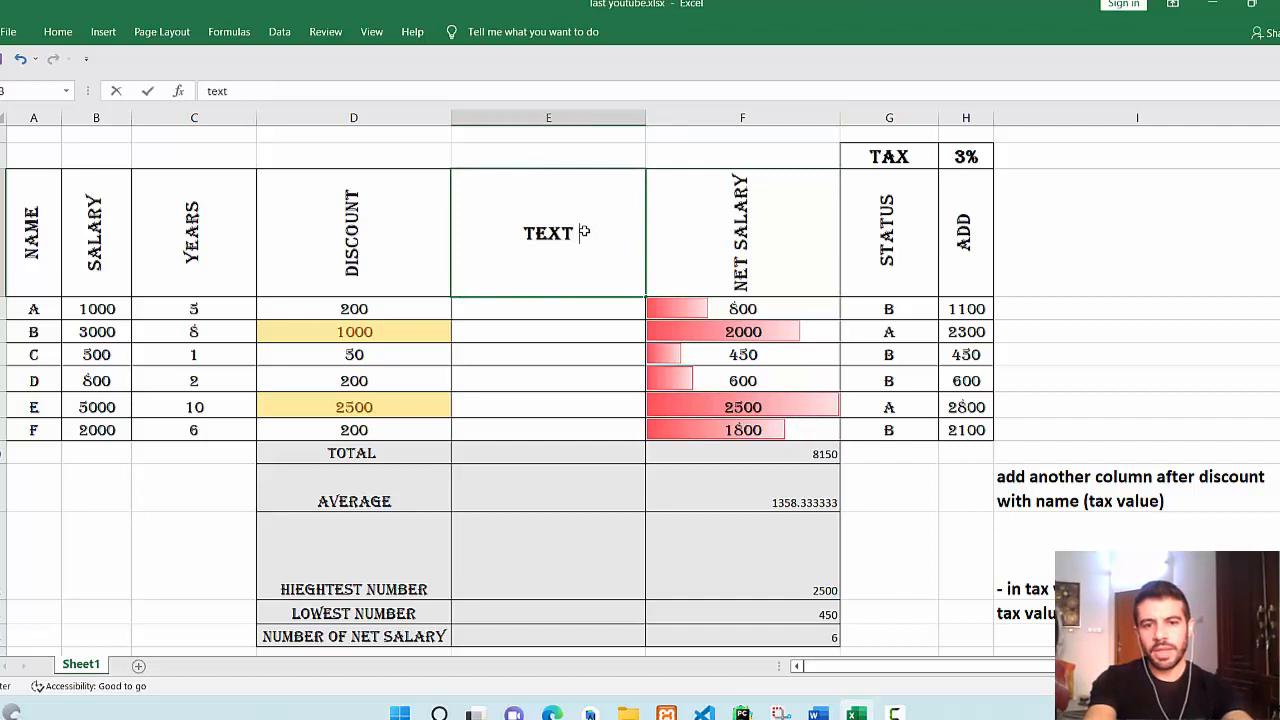
key("BackSpace")
key("BackSpace")
key("BackSpace")
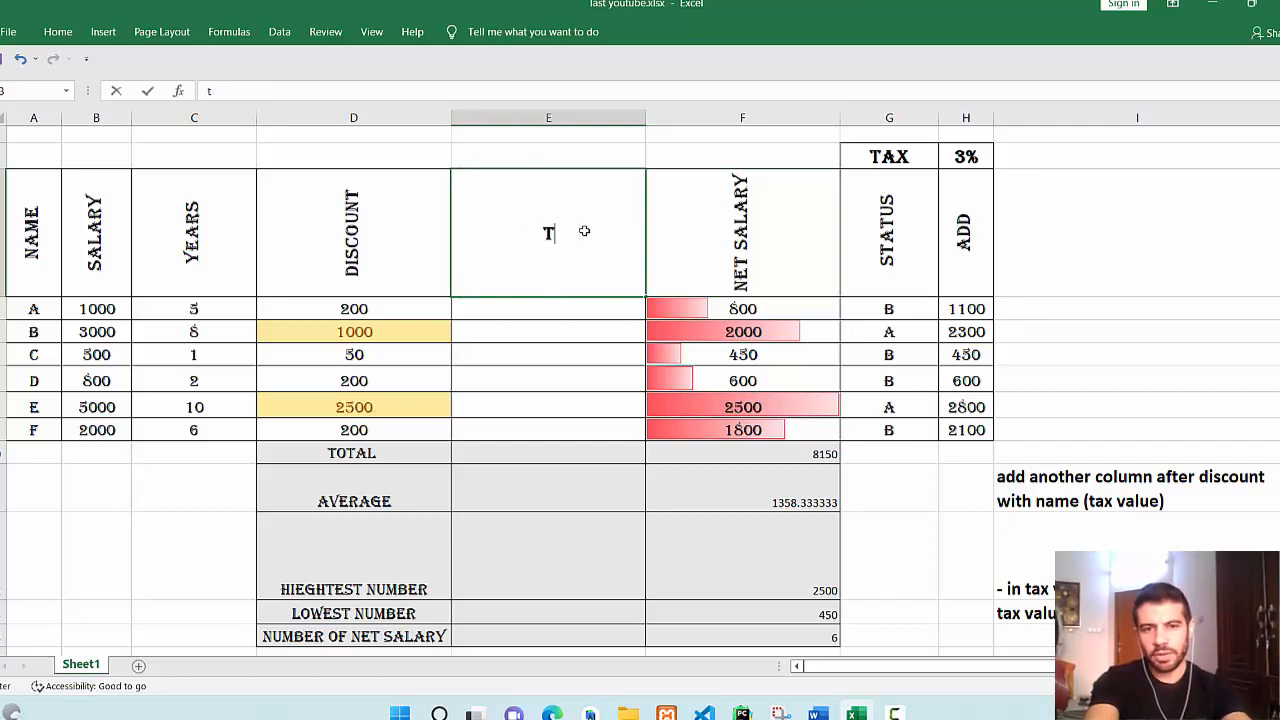
type("ax value")
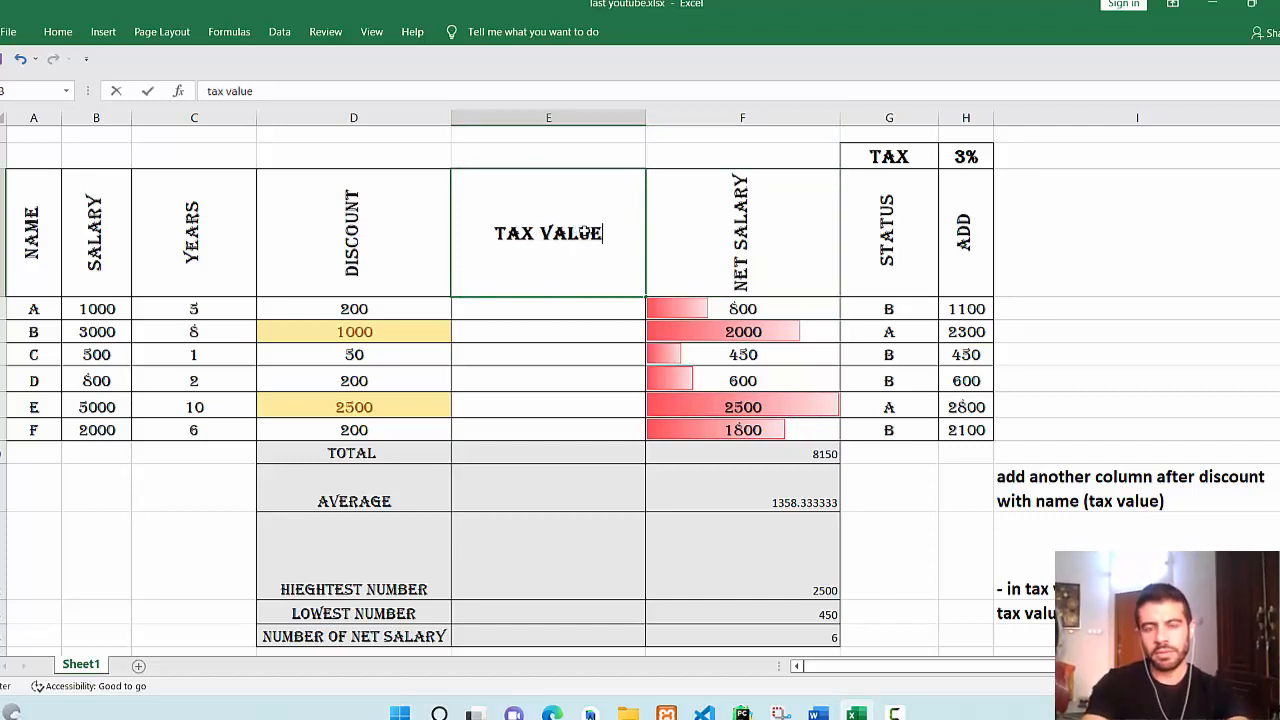
key("Return")
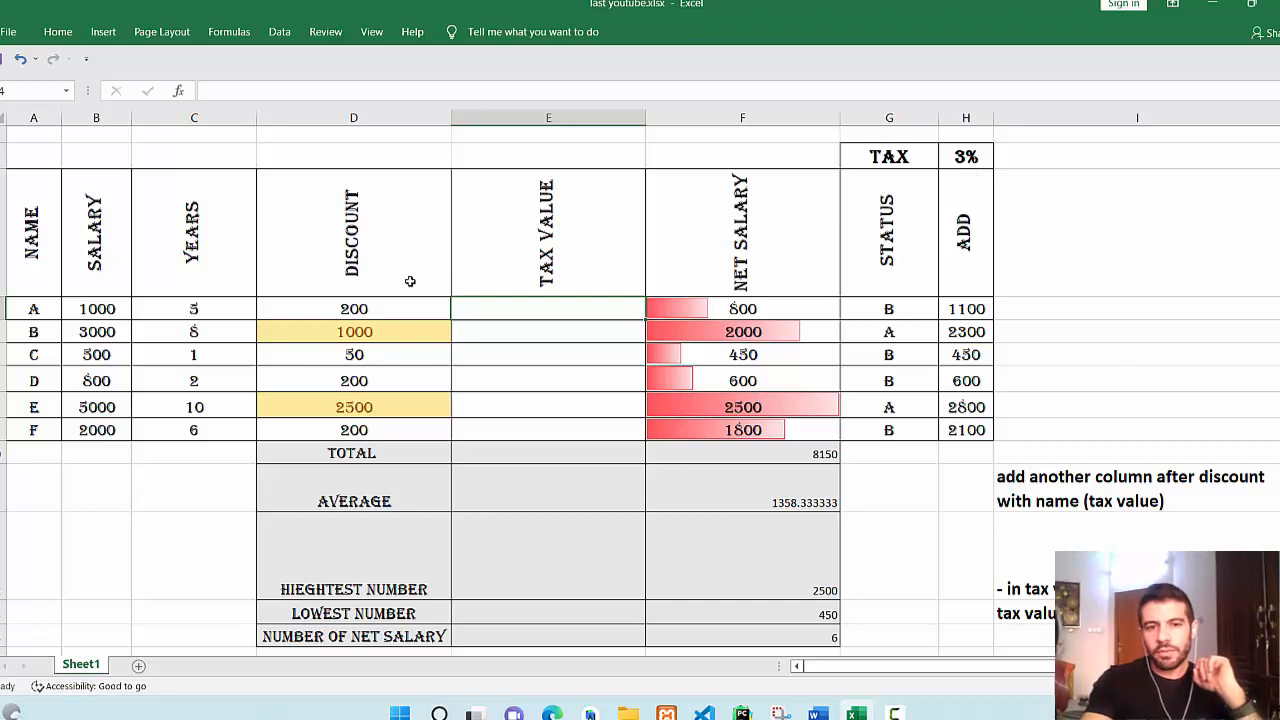
Enter =C4*H2 in E4 and fill it down the Tax Value column.
left_click_drag(106, 306, 103, 427)
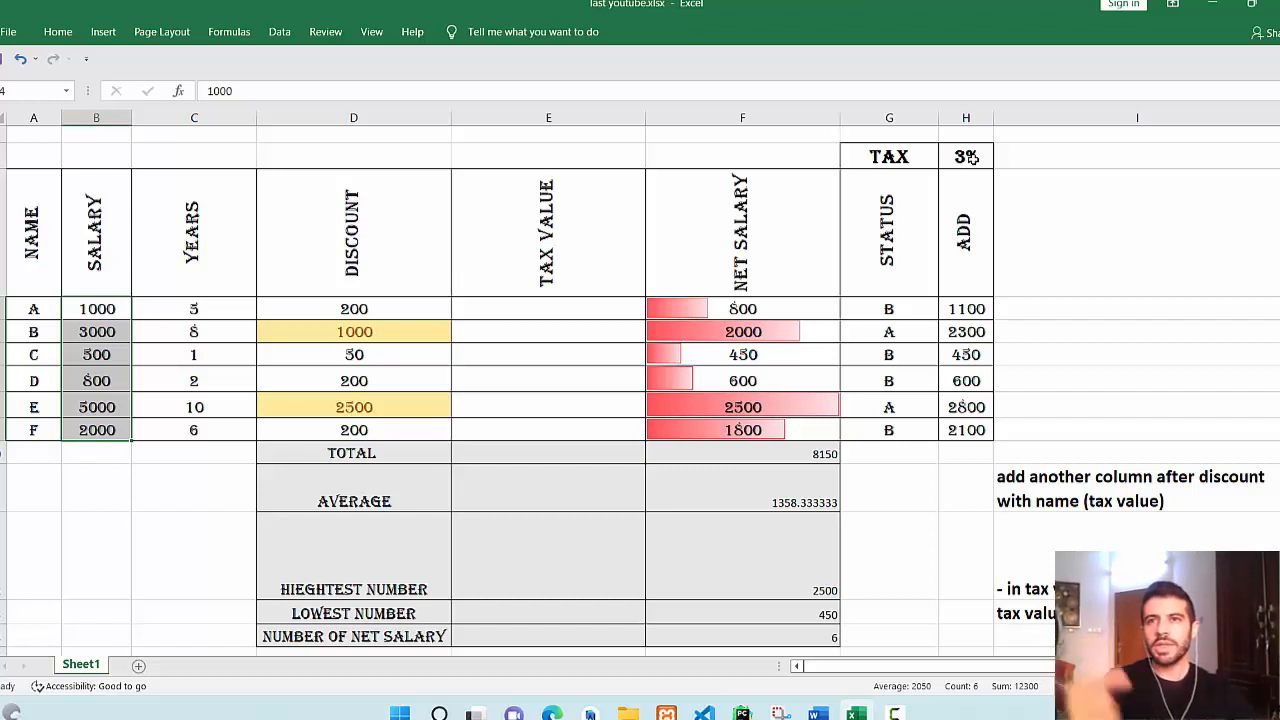
left_click(575, 309)
type("=")
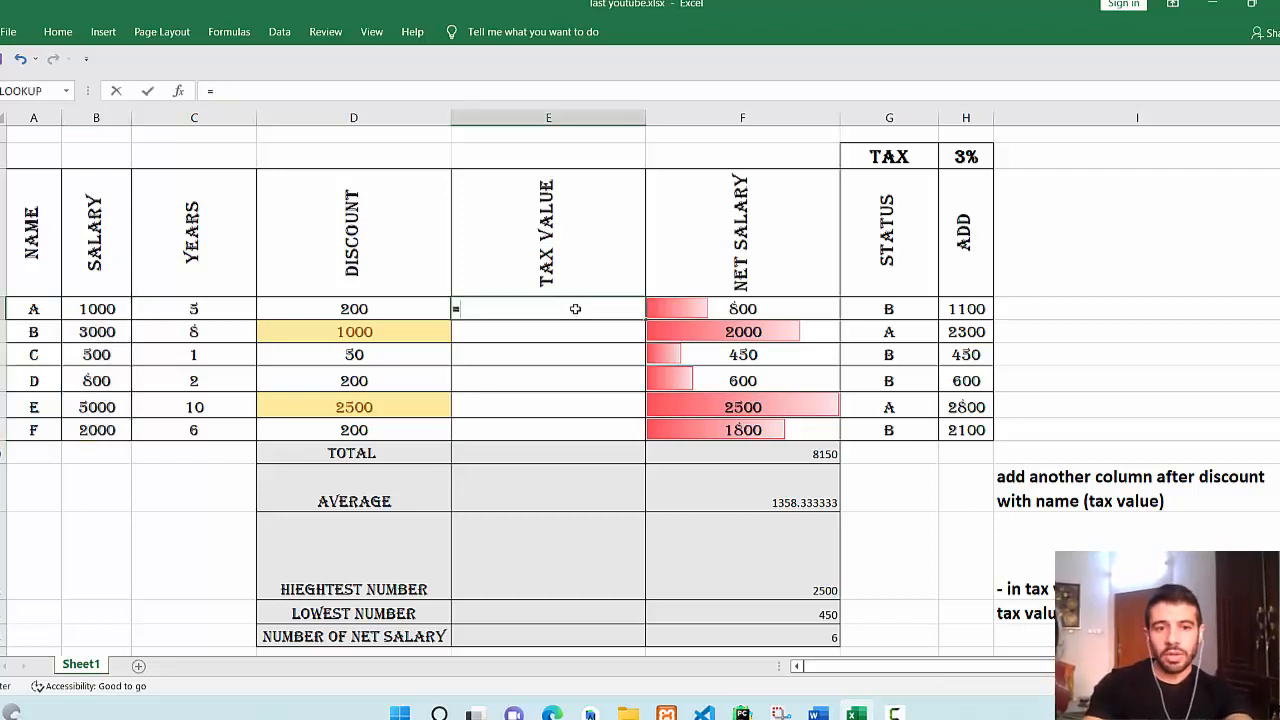
left_click(197, 309)
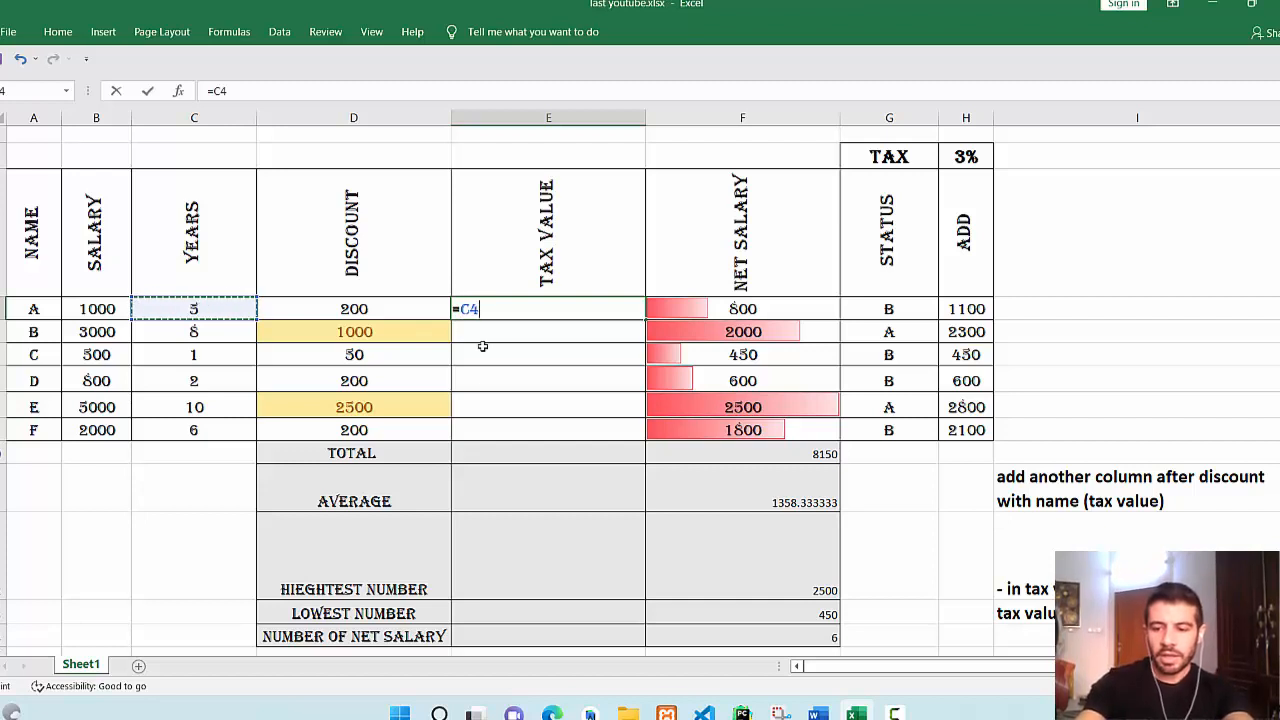
type("*")
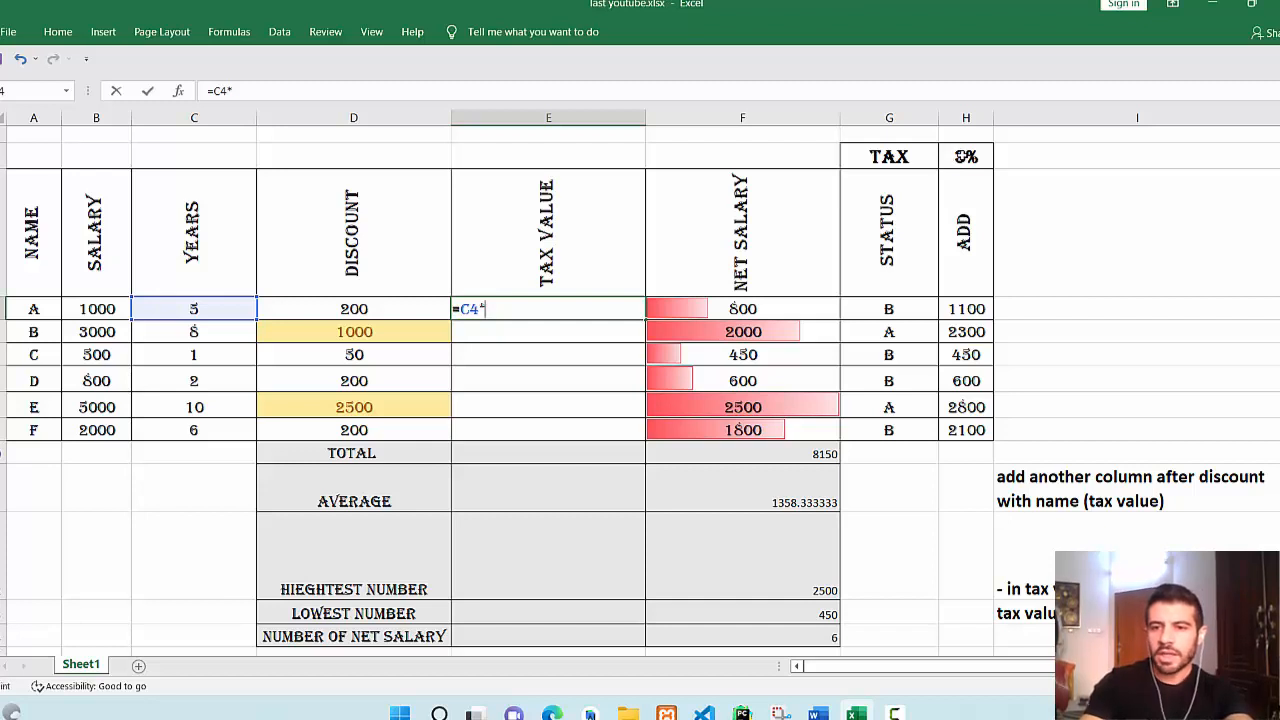
left_click(962, 156)
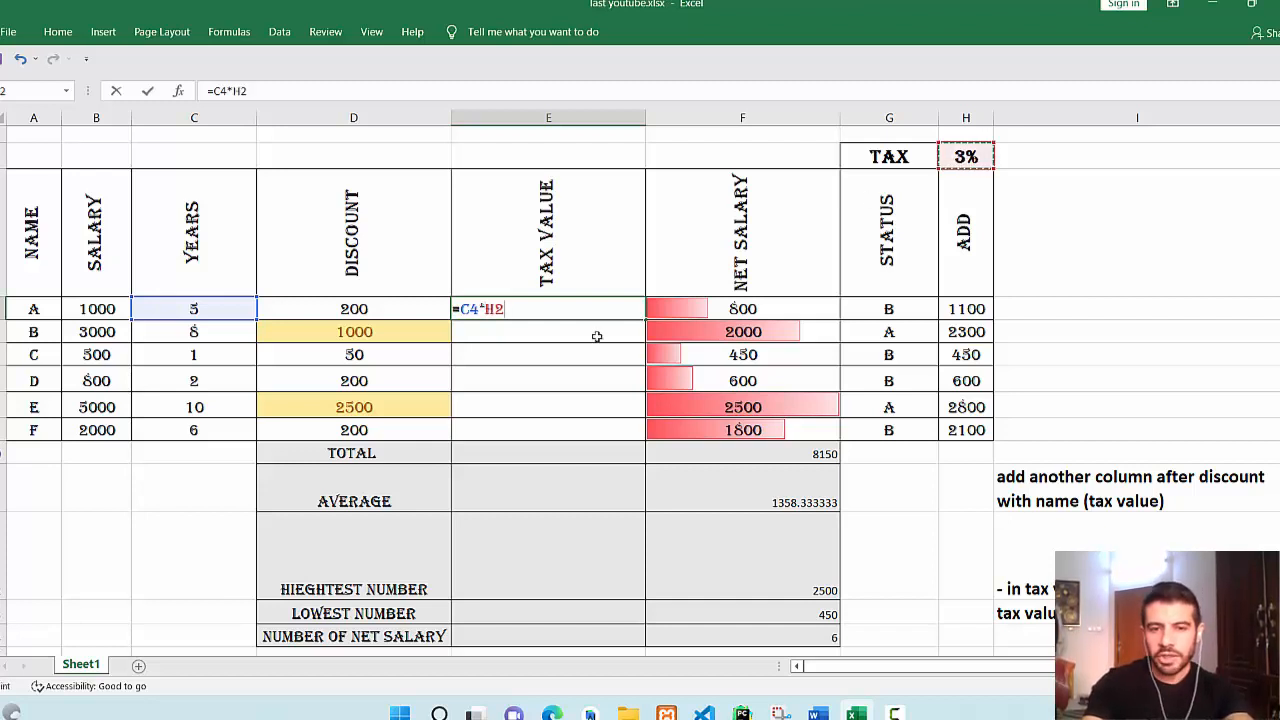
key("Return")
left_click(604, 311)
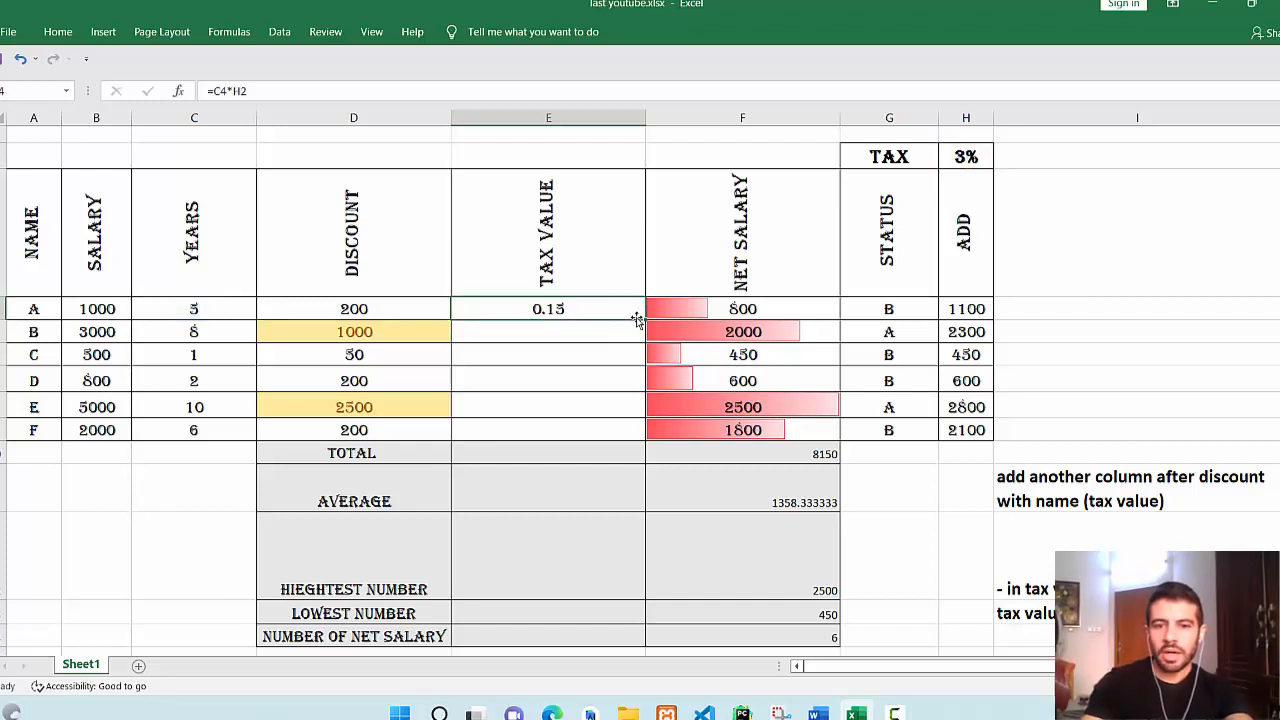
left_click_drag(636, 319, 642, 430)
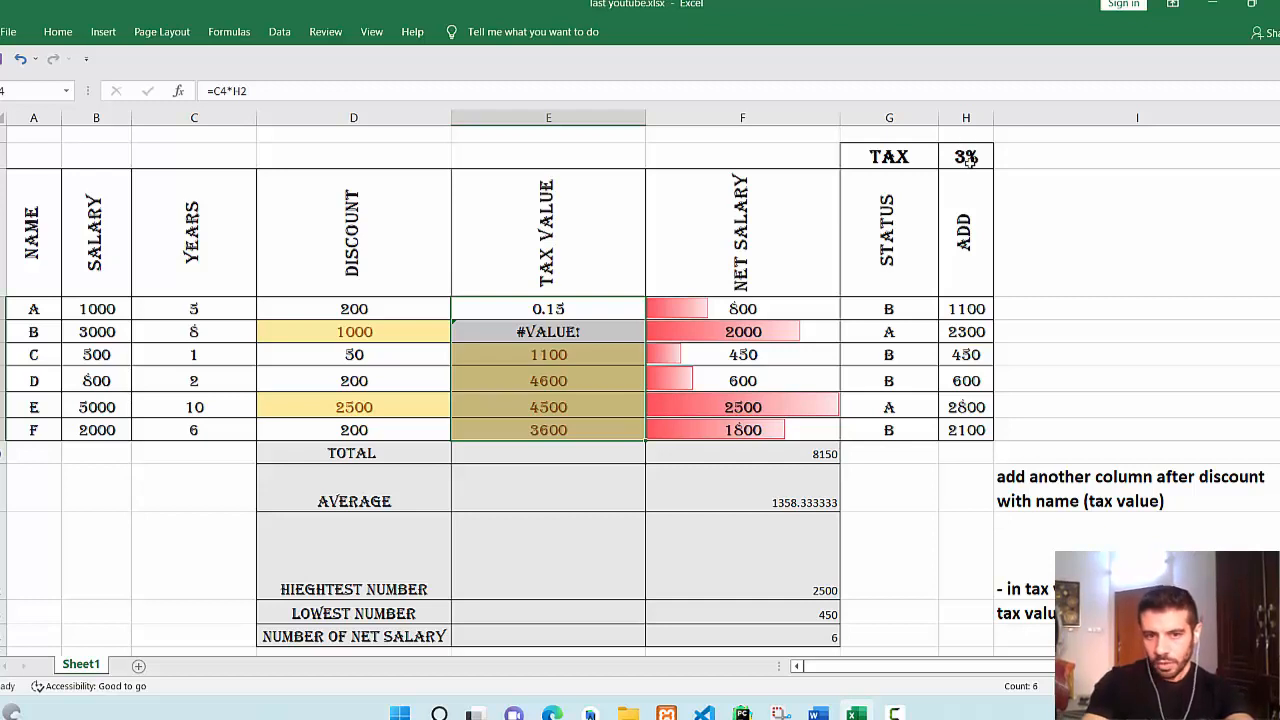
double_click(610, 331)
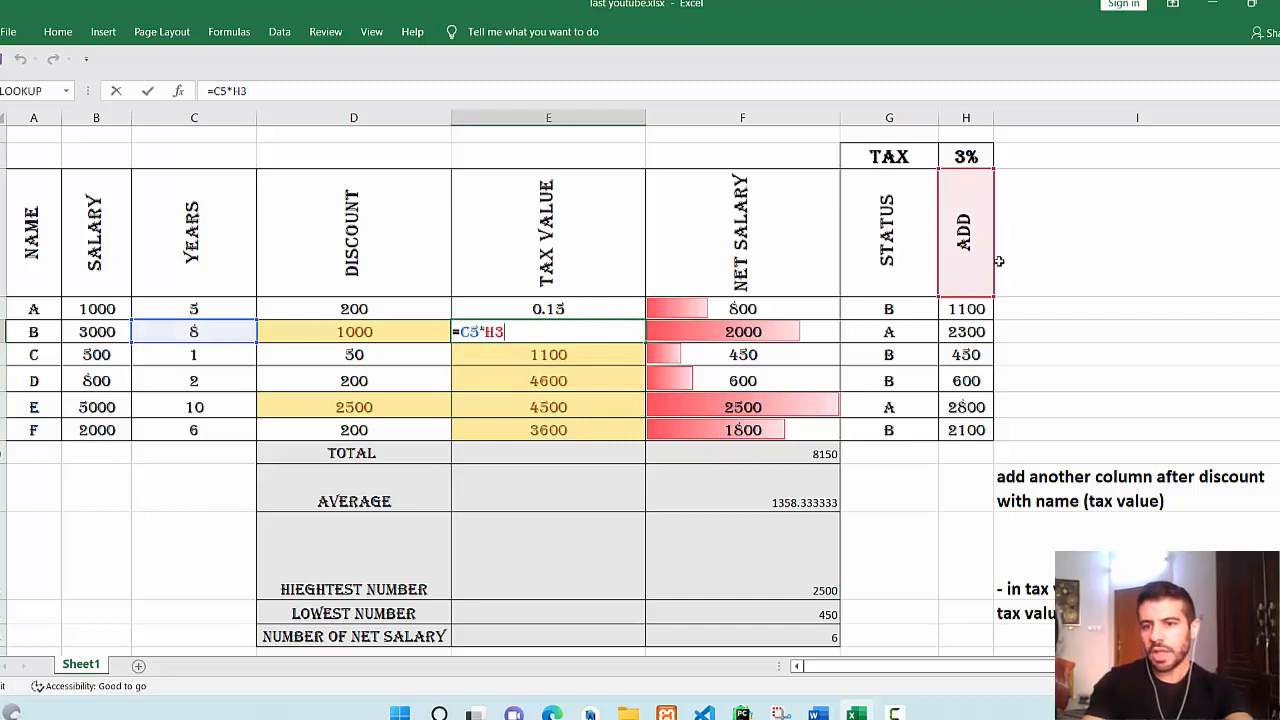
Make the rate absolute as =C4*$H$2 and refill to E9, giving 0.15 through 0.18.
left_click(574, 309)
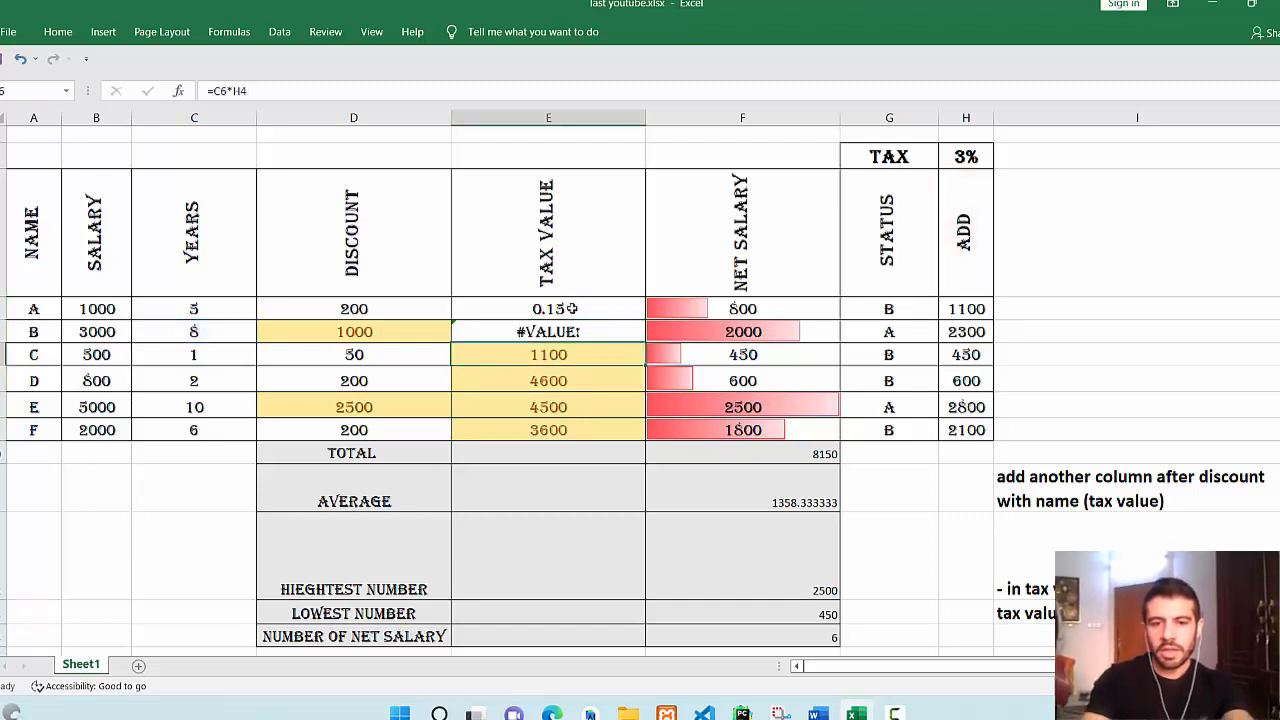
double_click(577, 308)
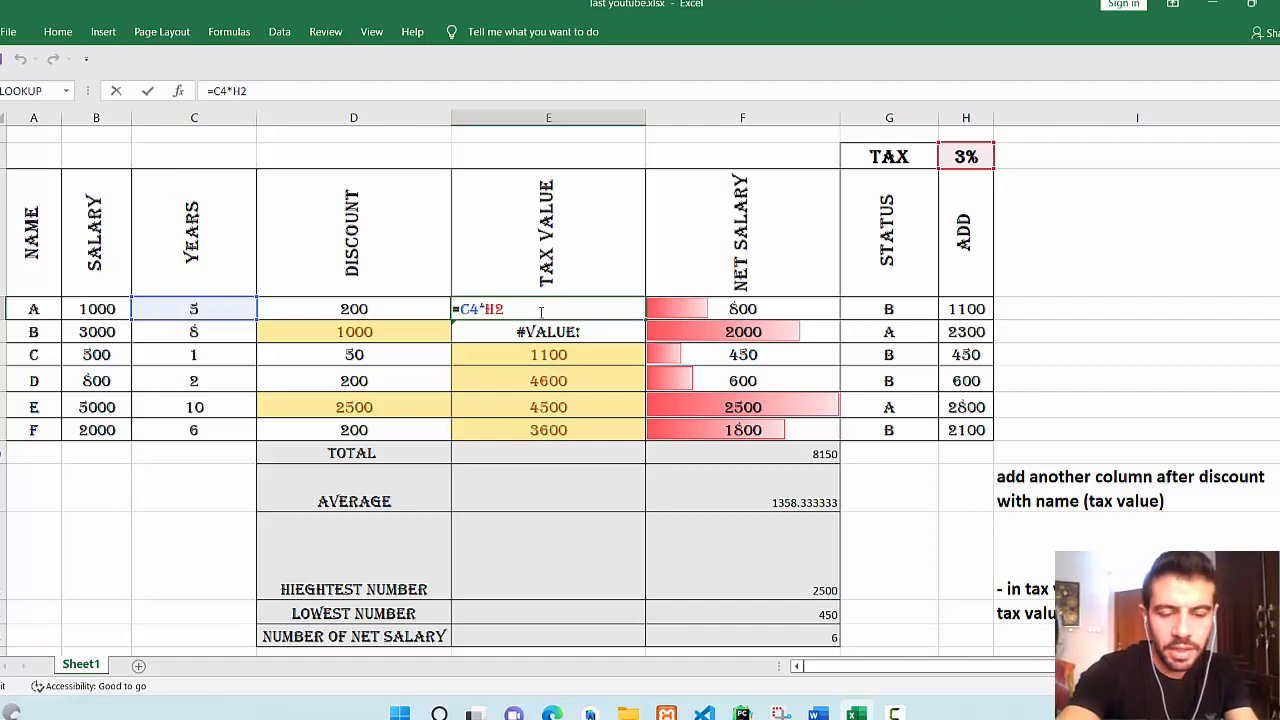
key("F4")
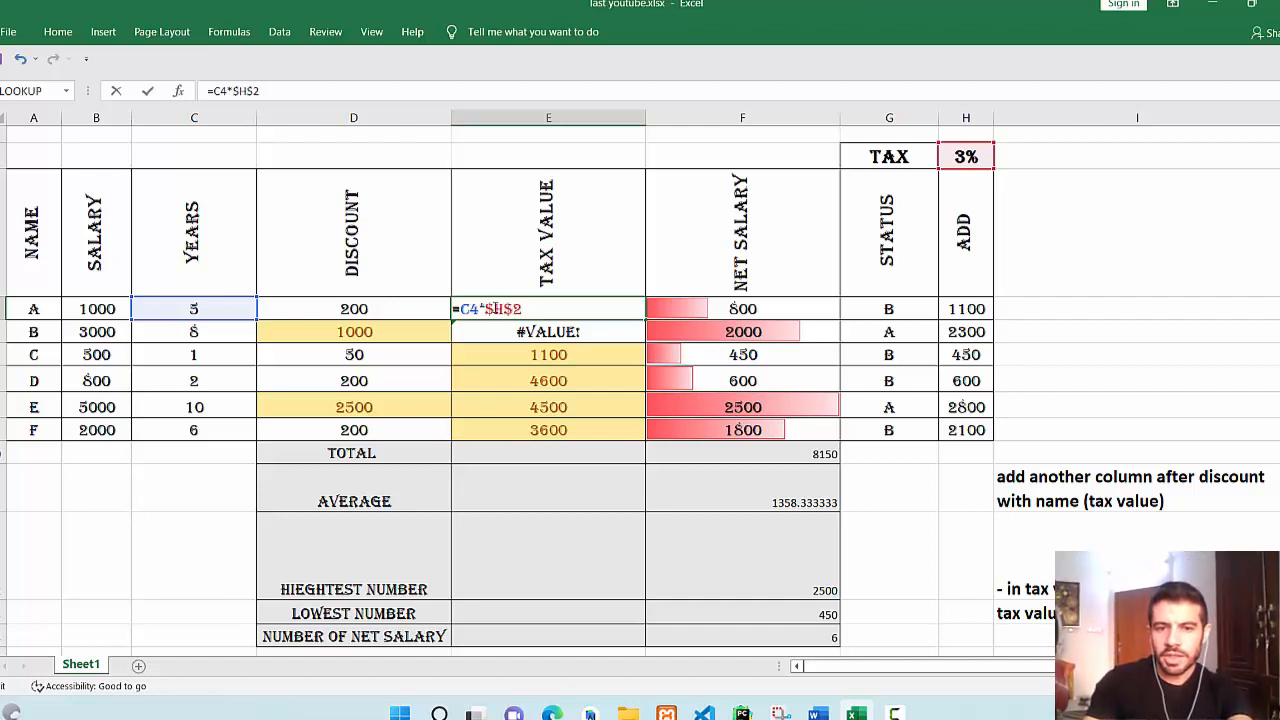
key("Return")
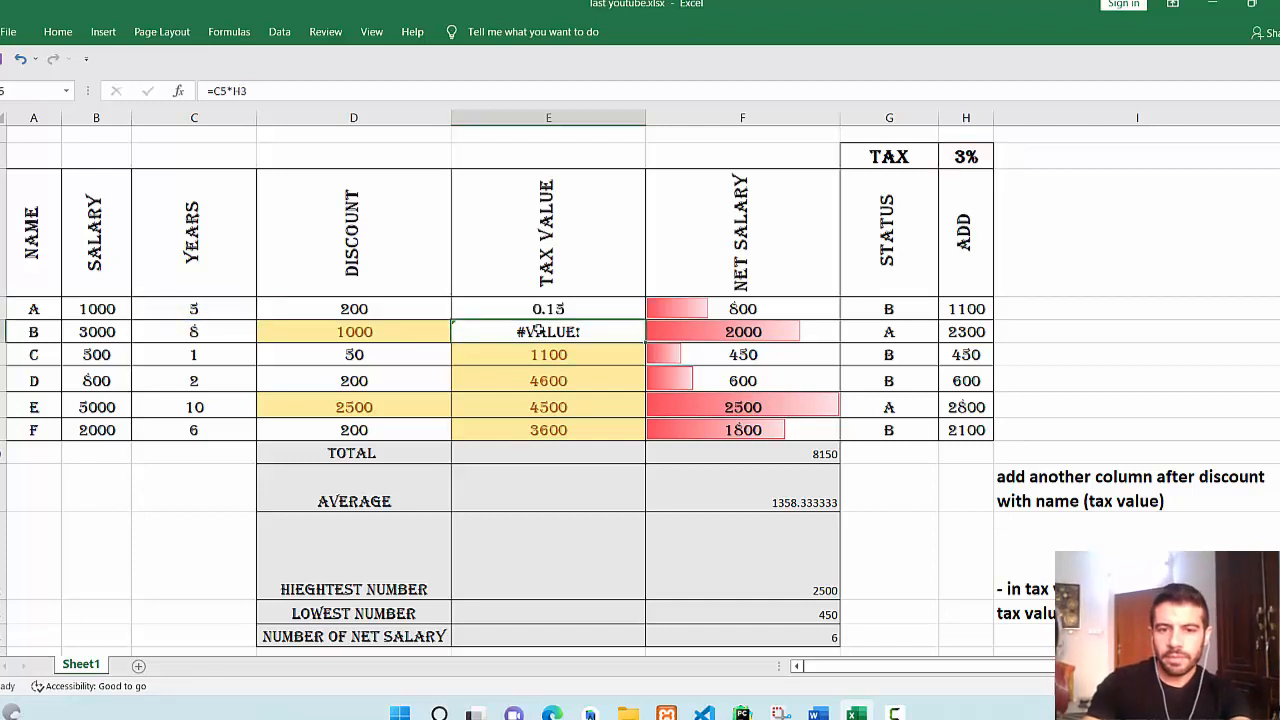
left_click(625, 309)
left_click_drag(645, 320, 634, 433)
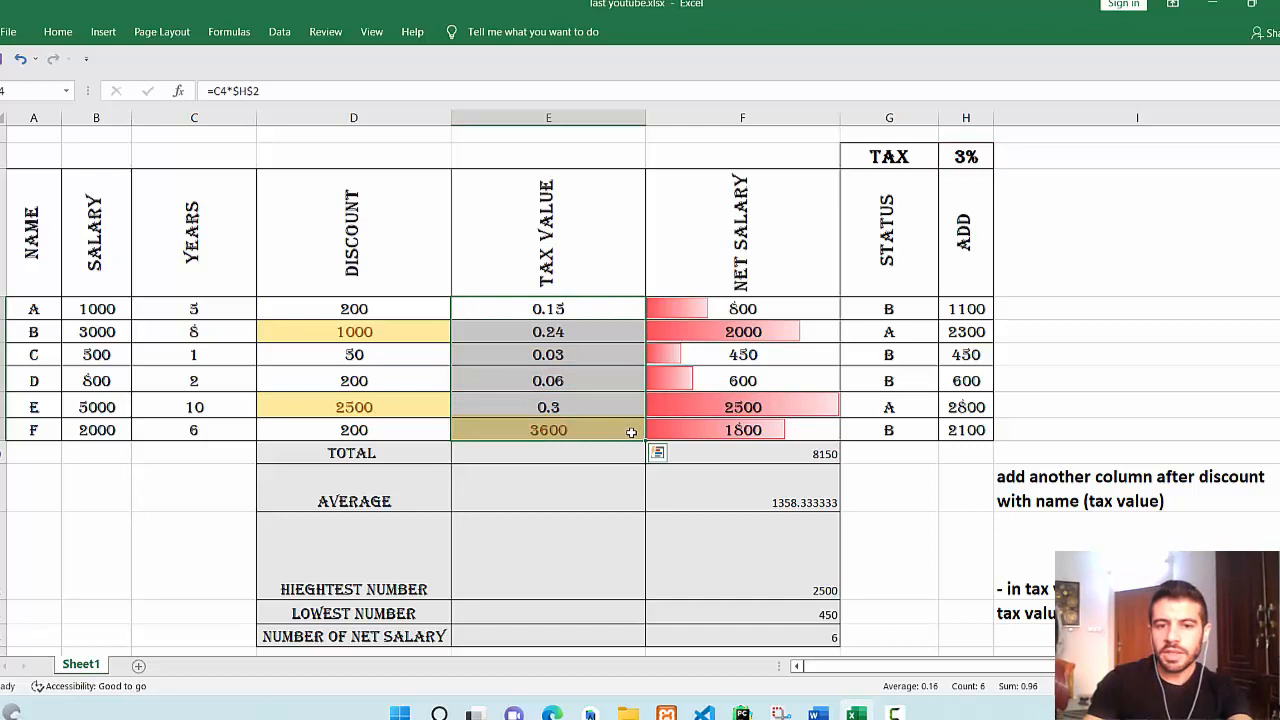
left_click(643, 520)
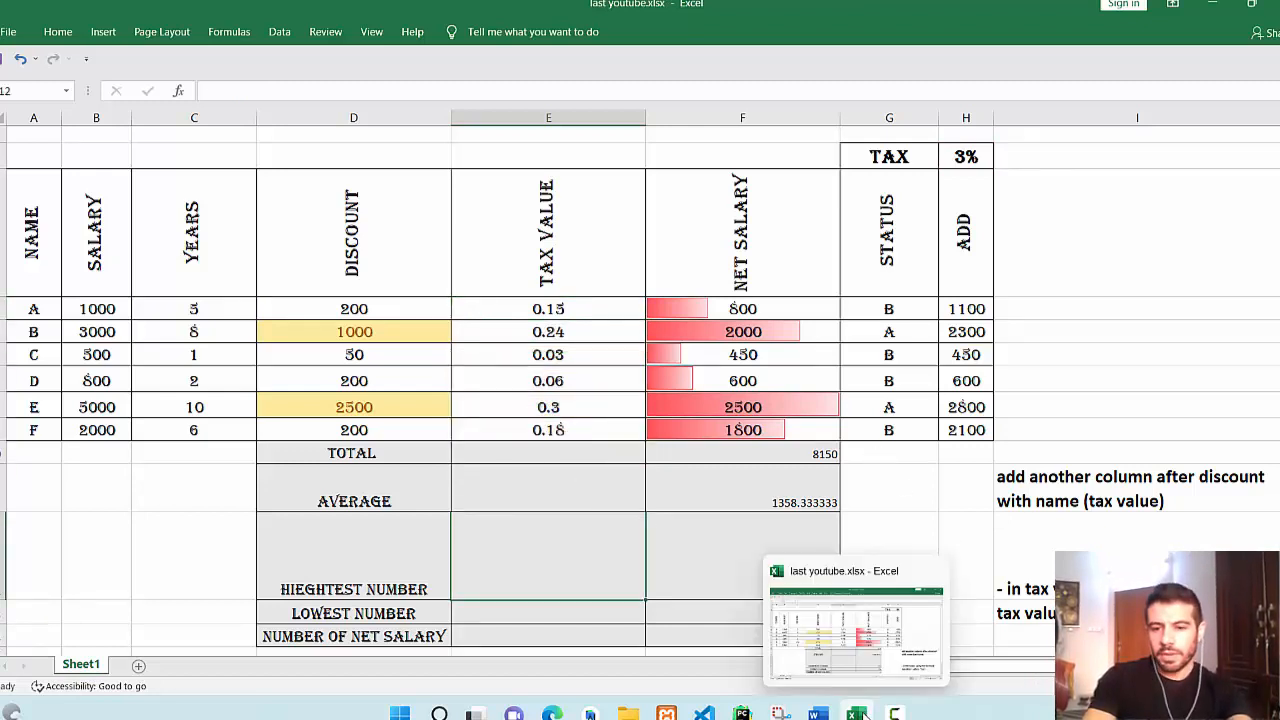
left_click(864, 716)
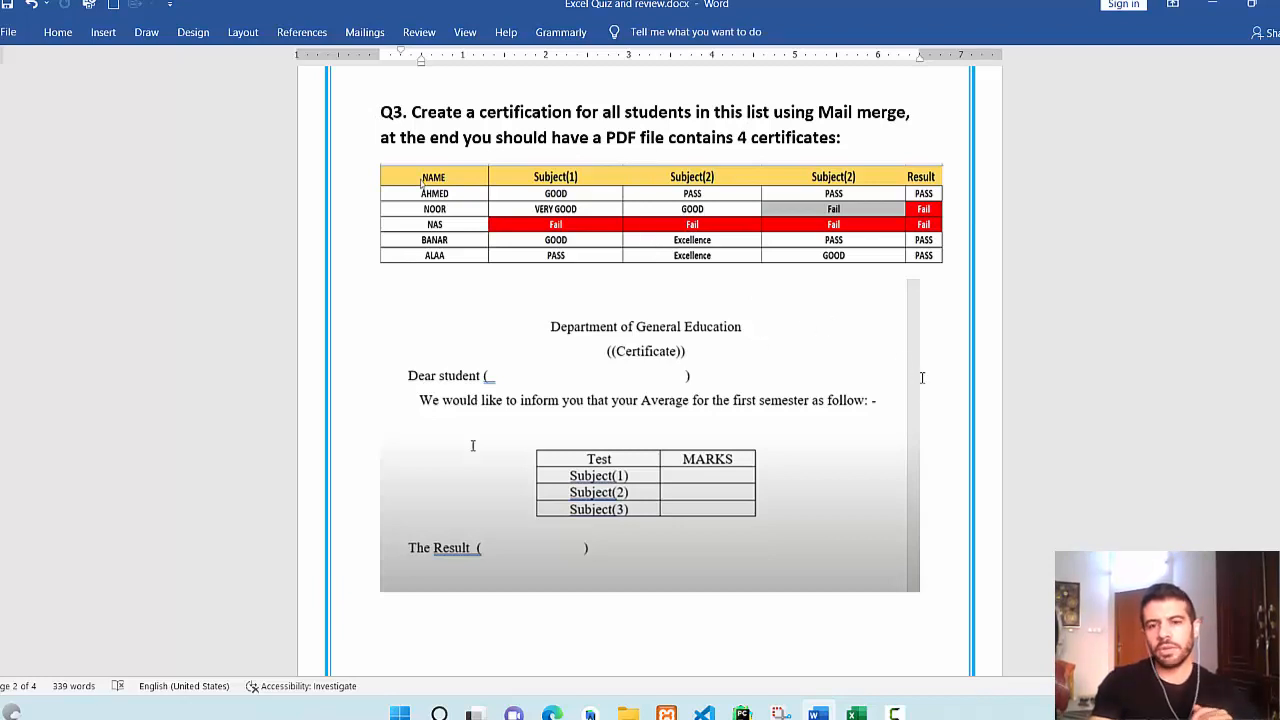
left_click(469, 222)
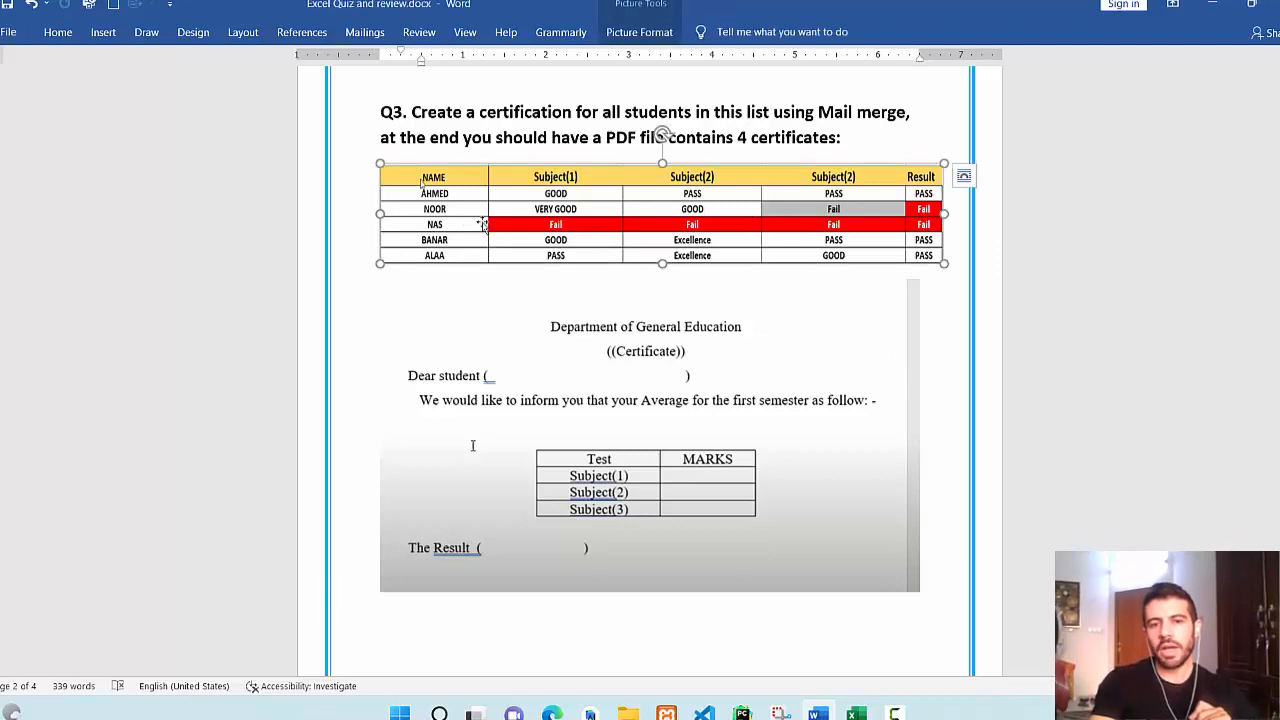
left_click(608, 366)
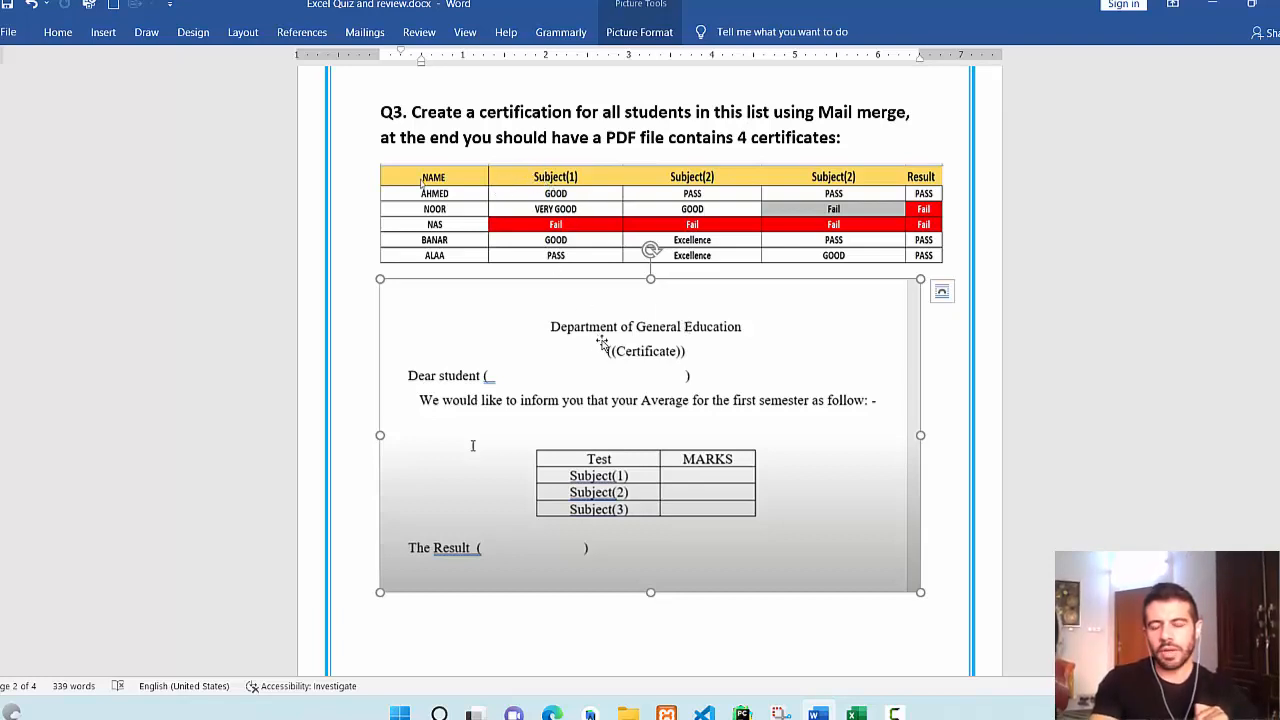
left_click(942, 296)
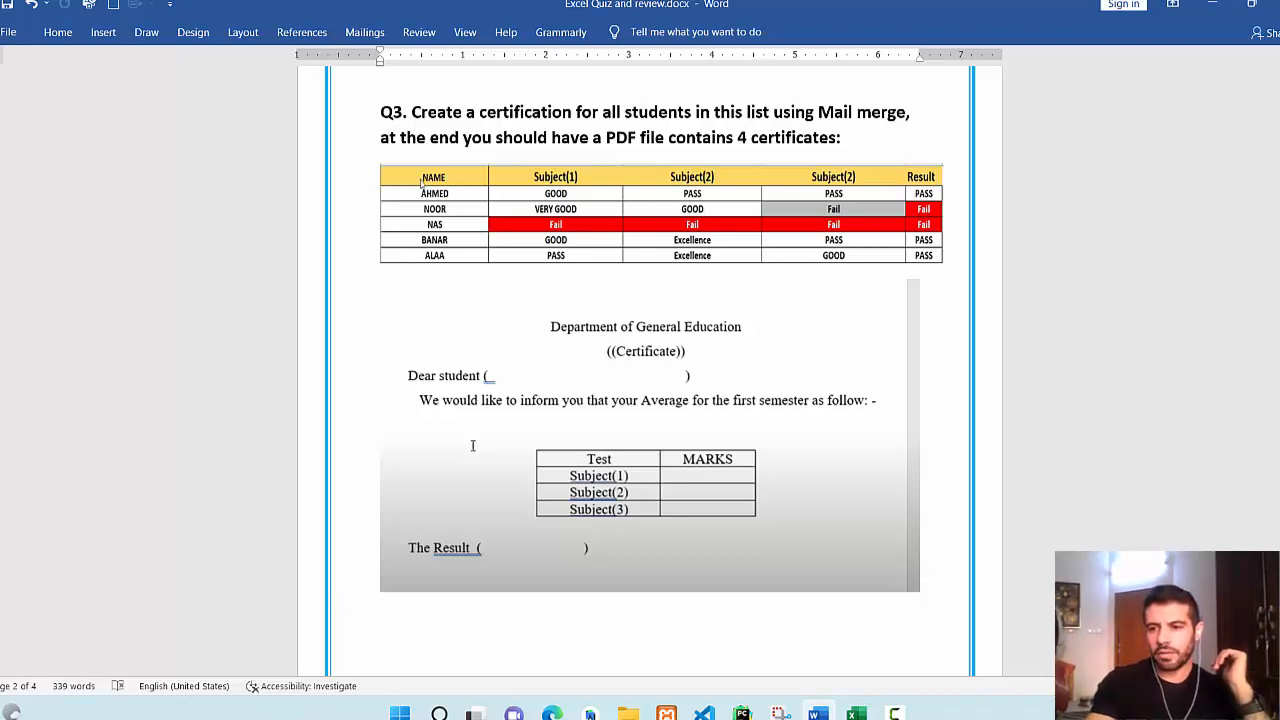
scroll(473, 445, "up", 10)
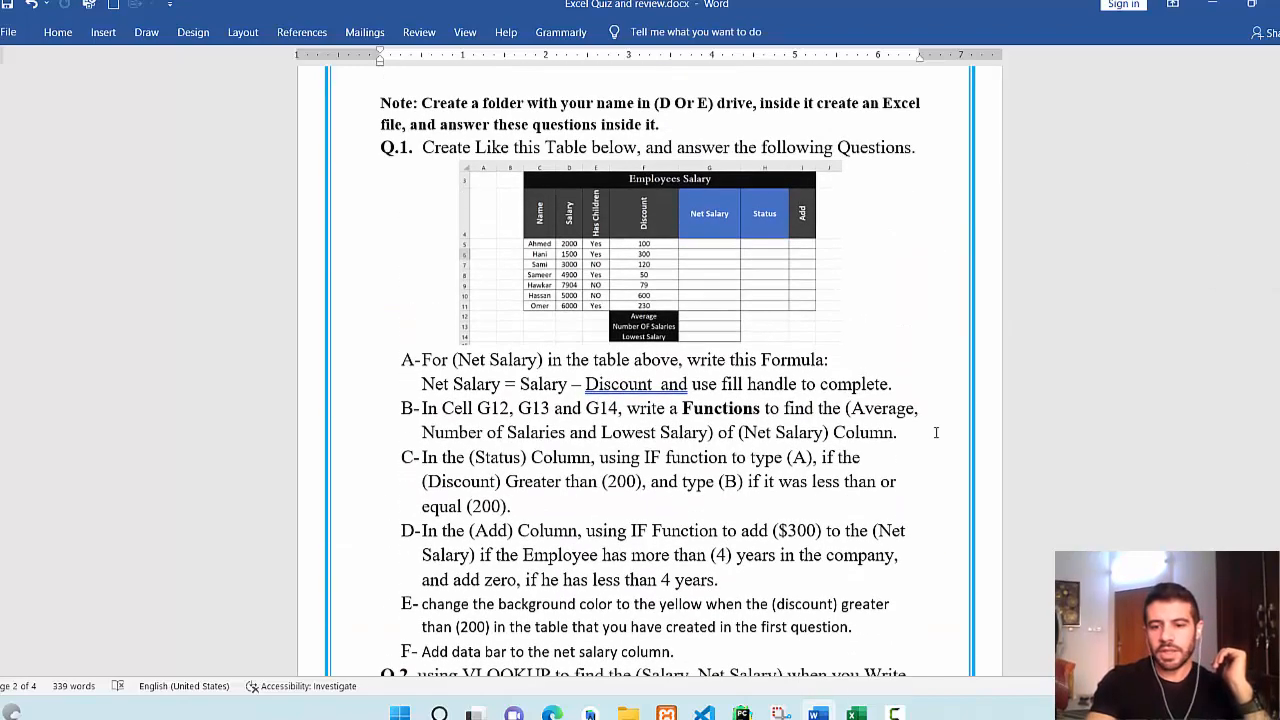
left_click(856, 713)
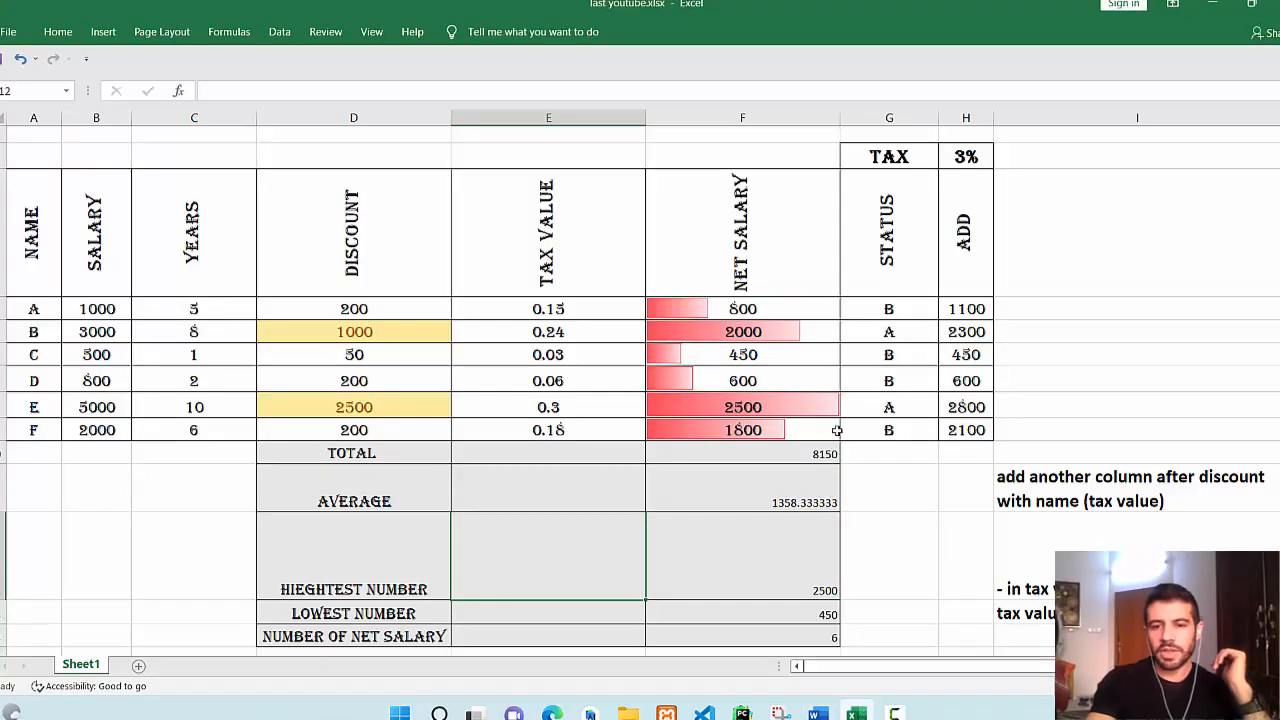
Select the salary table from NAME to row F and insert a 3-D pie chart.
left_click(1151, 362)
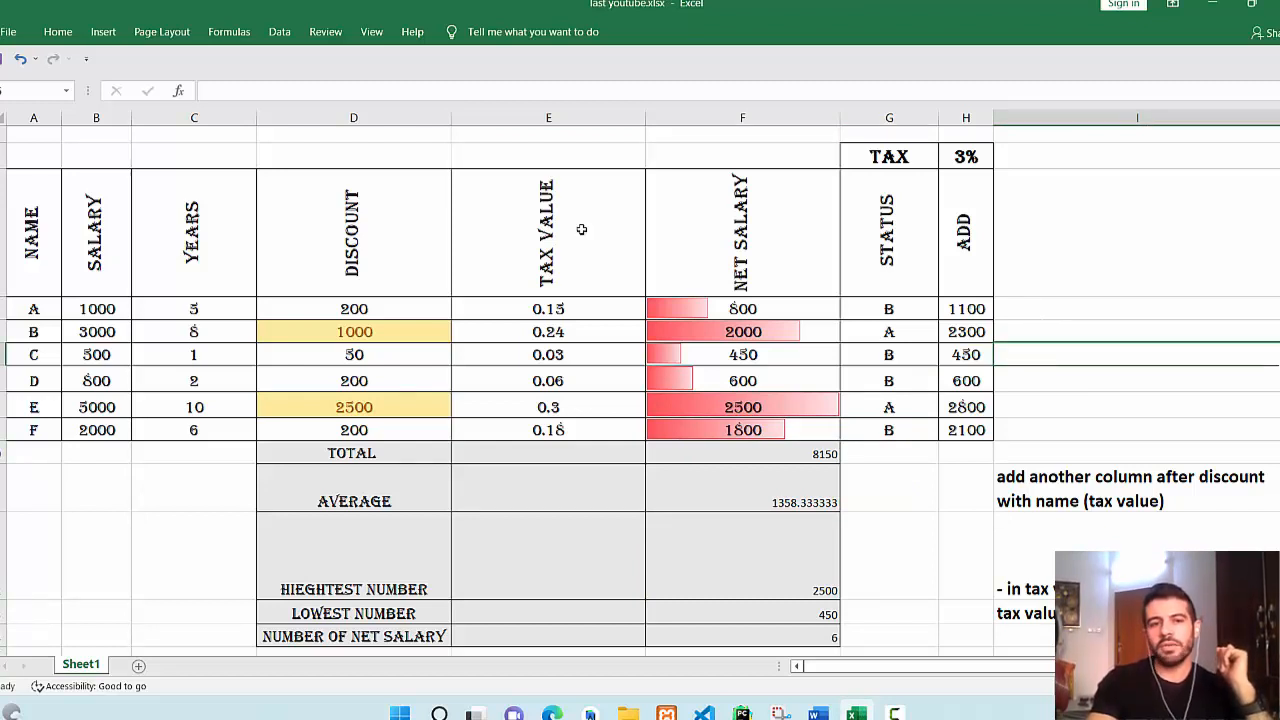
left_click(35, 228)
left_click_drag(35, 228, 943, 427)
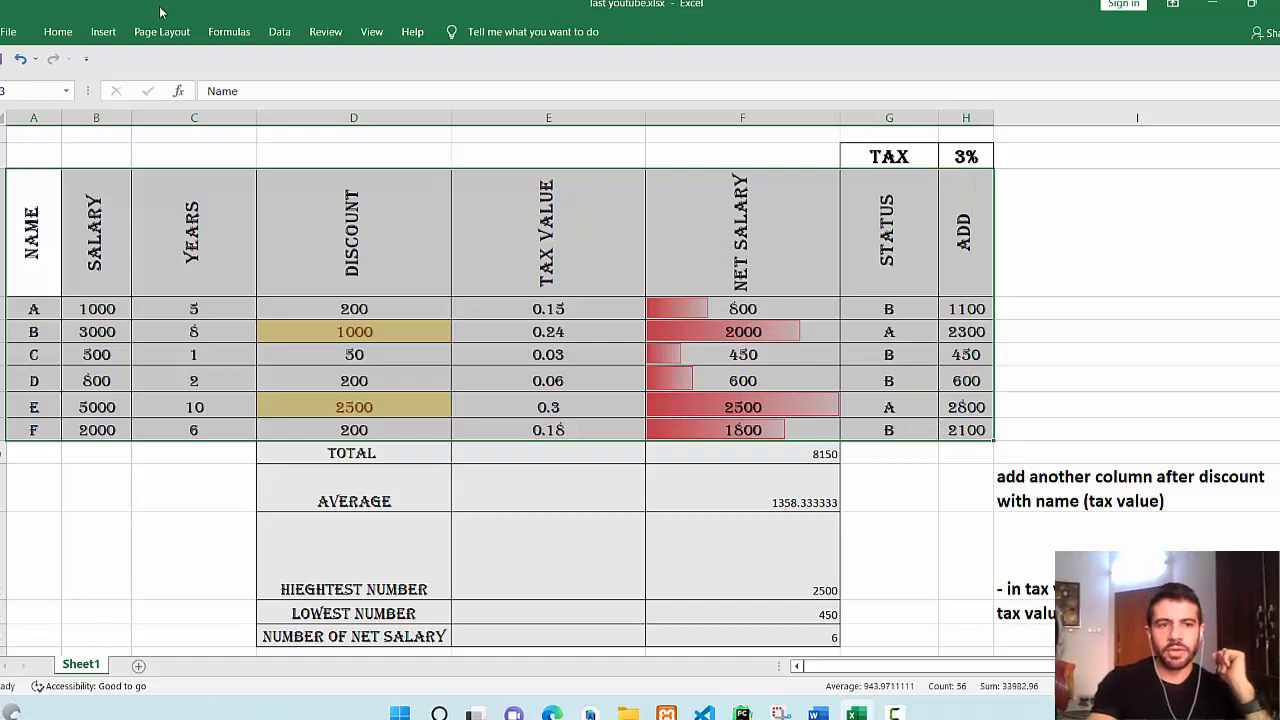
left_click(102, 33)
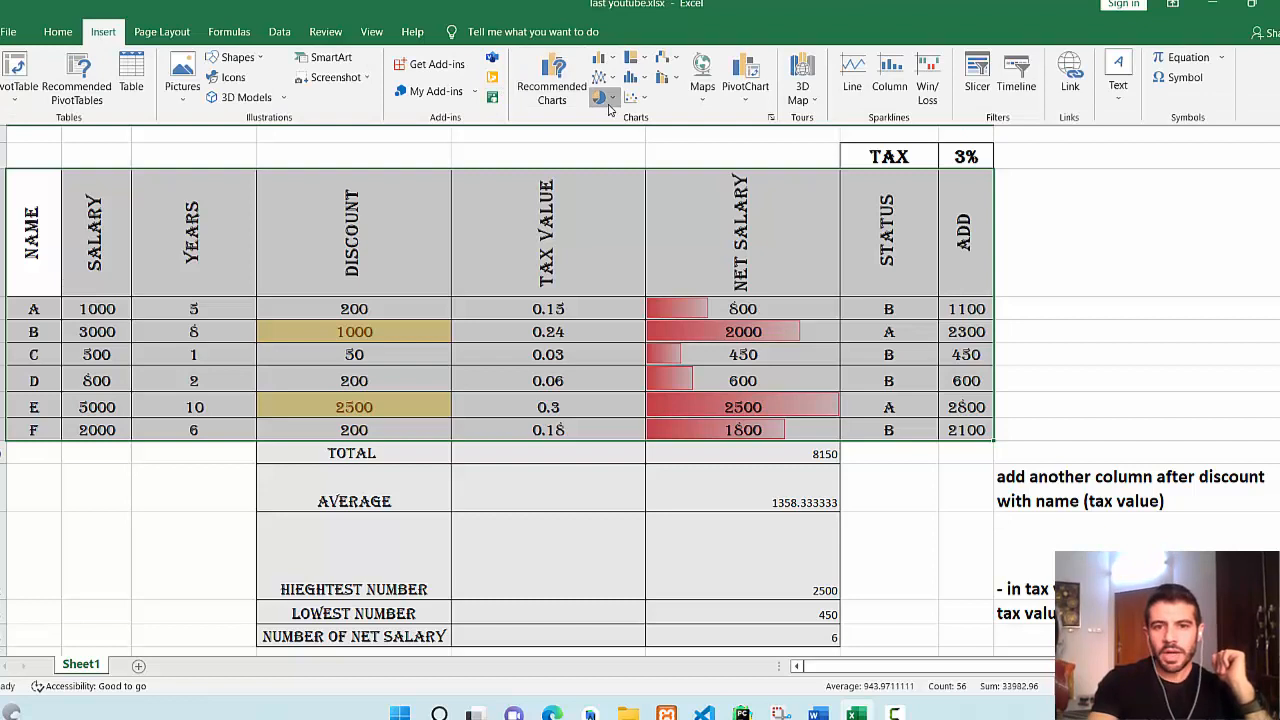
left_click(601, 98)
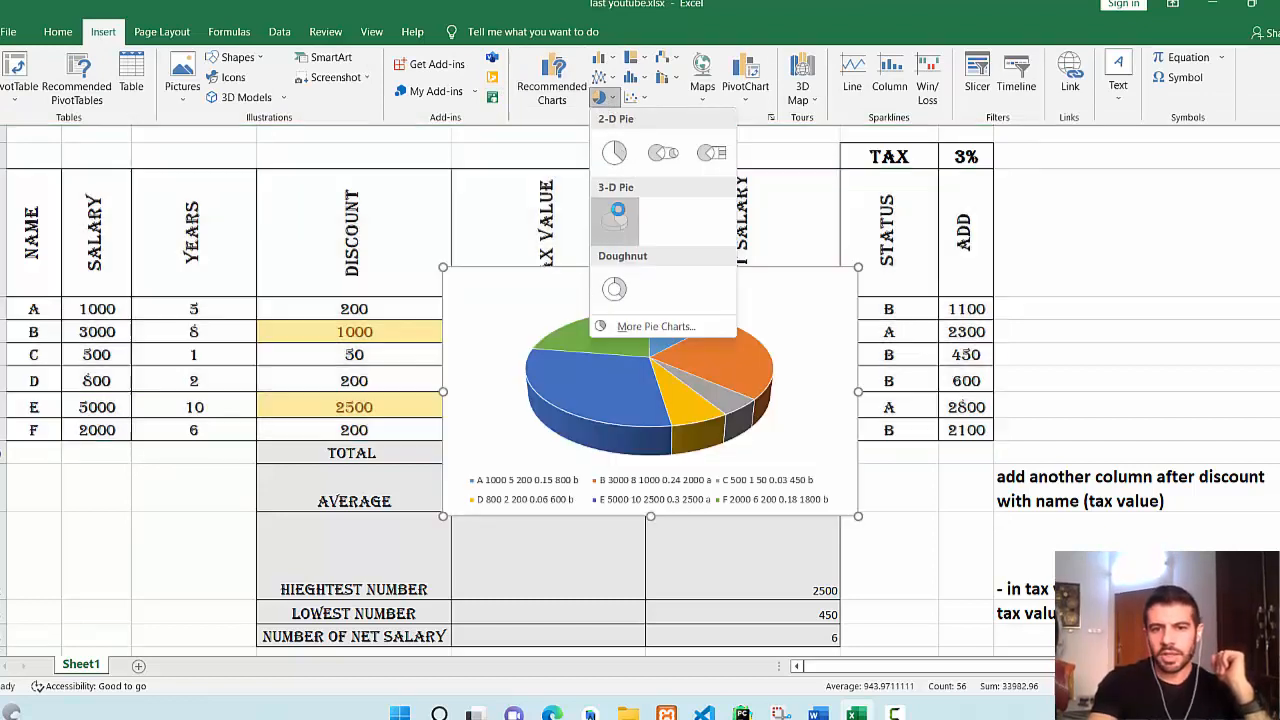
left_click(614, 220)
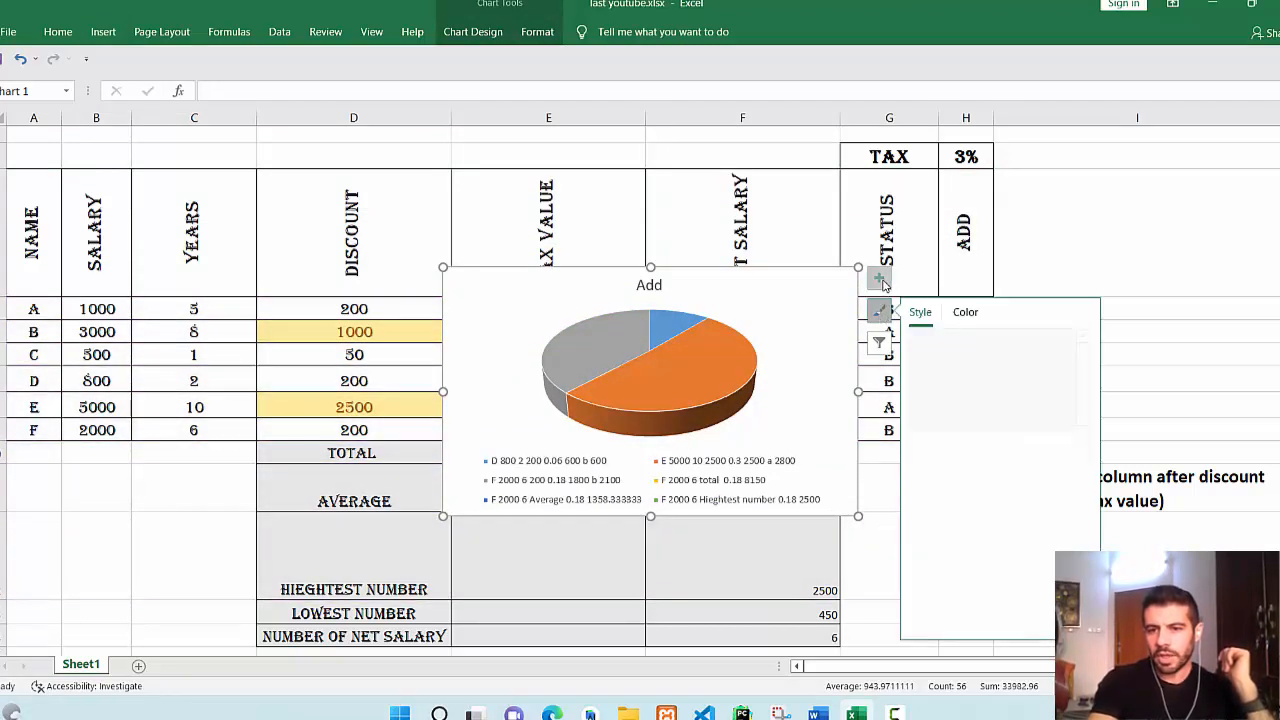
Add data labels to the pie, then move it beside column H and shrink it.
left_click(879, 280)
left_click(917, 320)
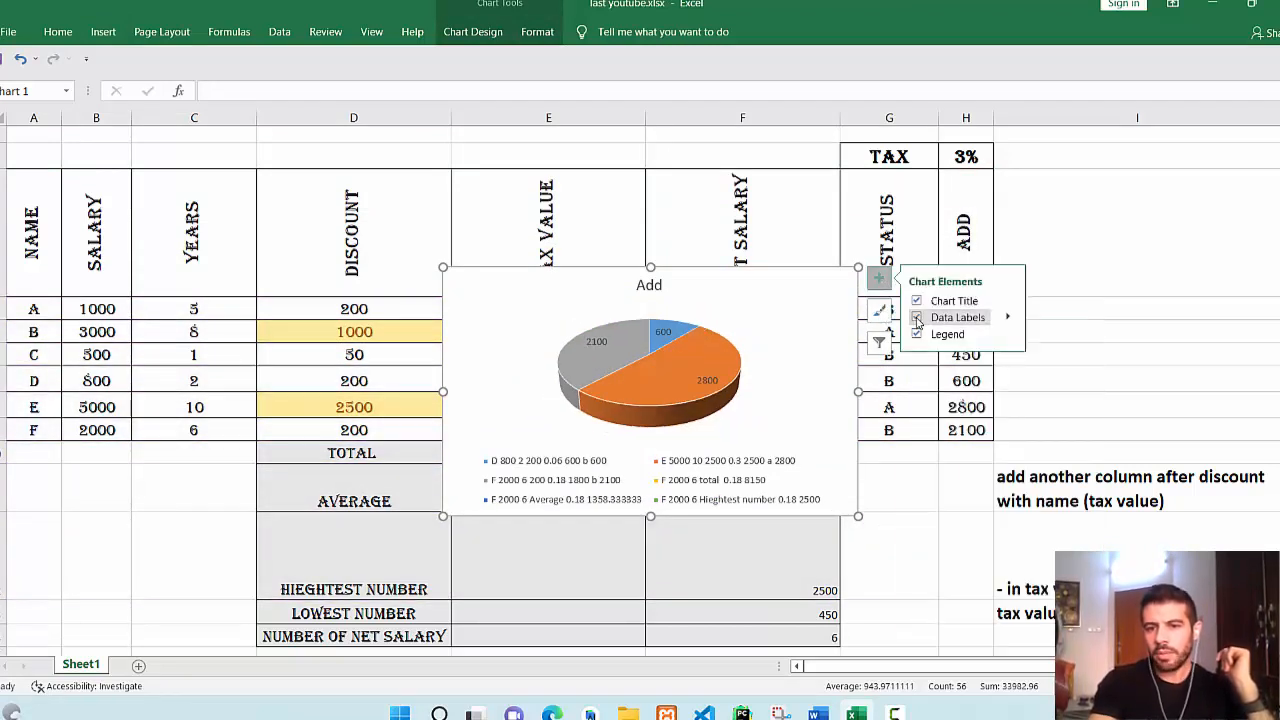
left_click(1018, 528)
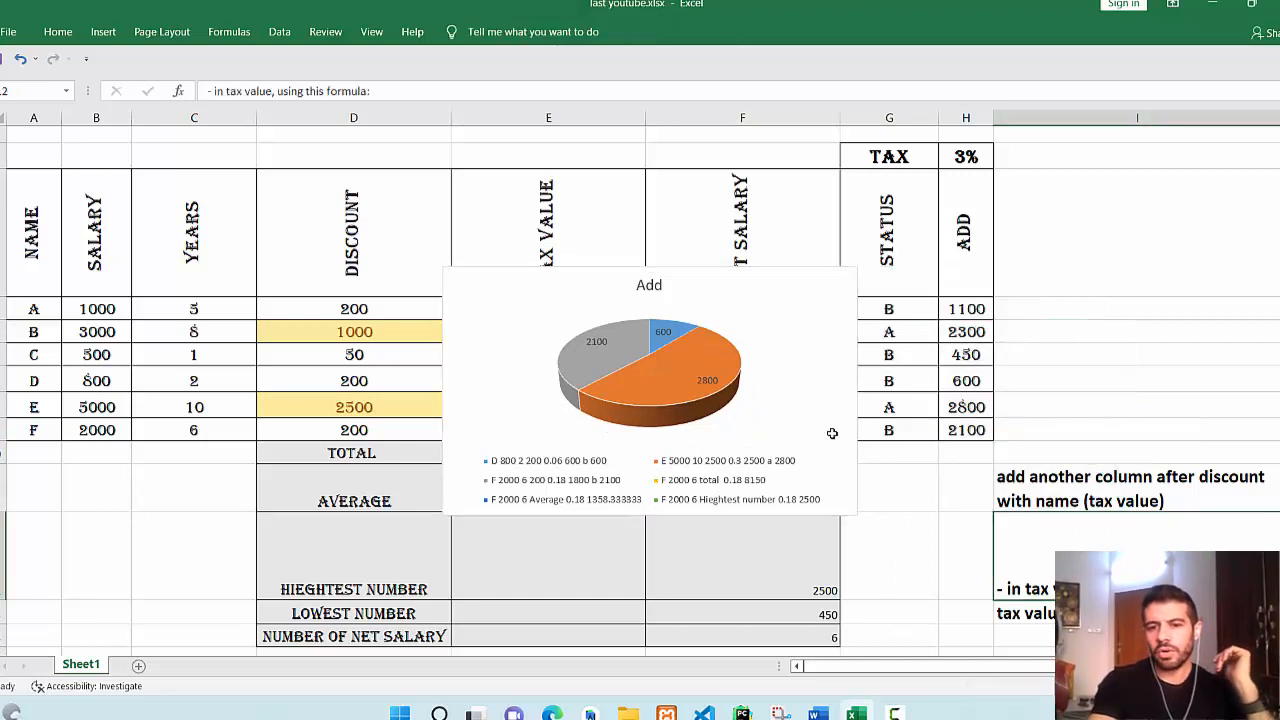
left_click(772, 284)
left_click_drag(811, 298, 1197, 271)
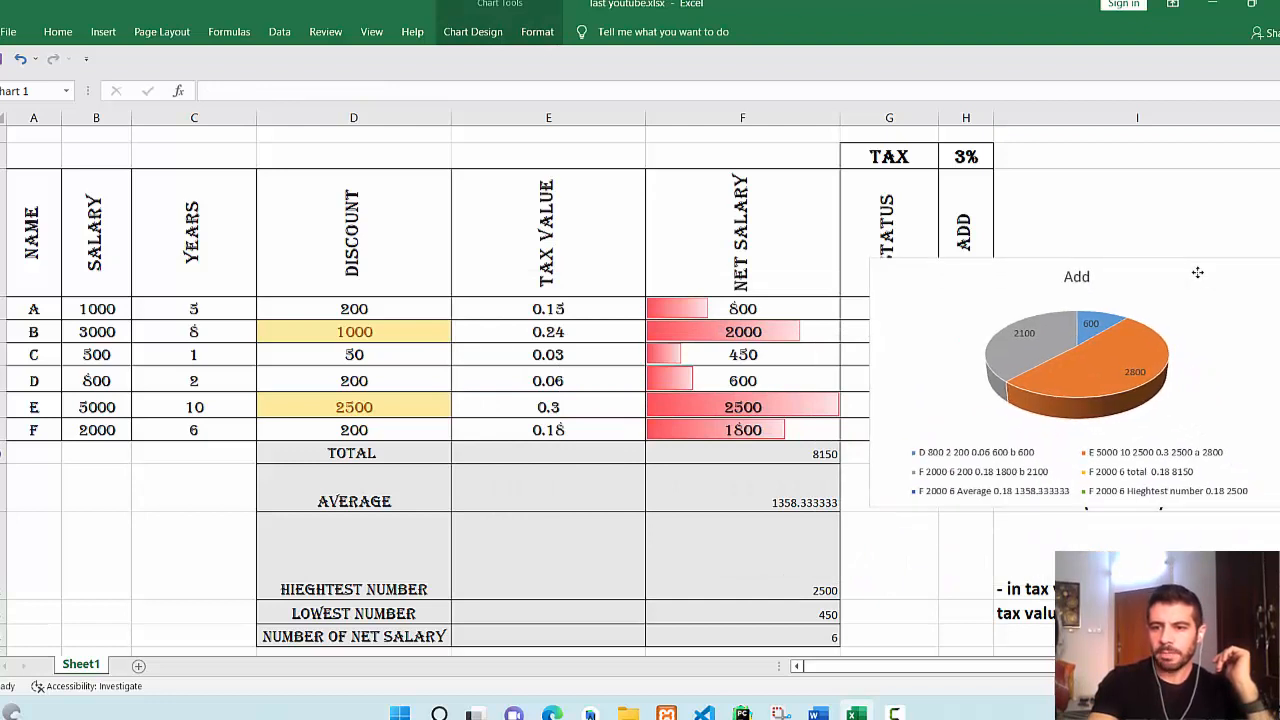
left_click_drag(1277, 260, 1279, 227)
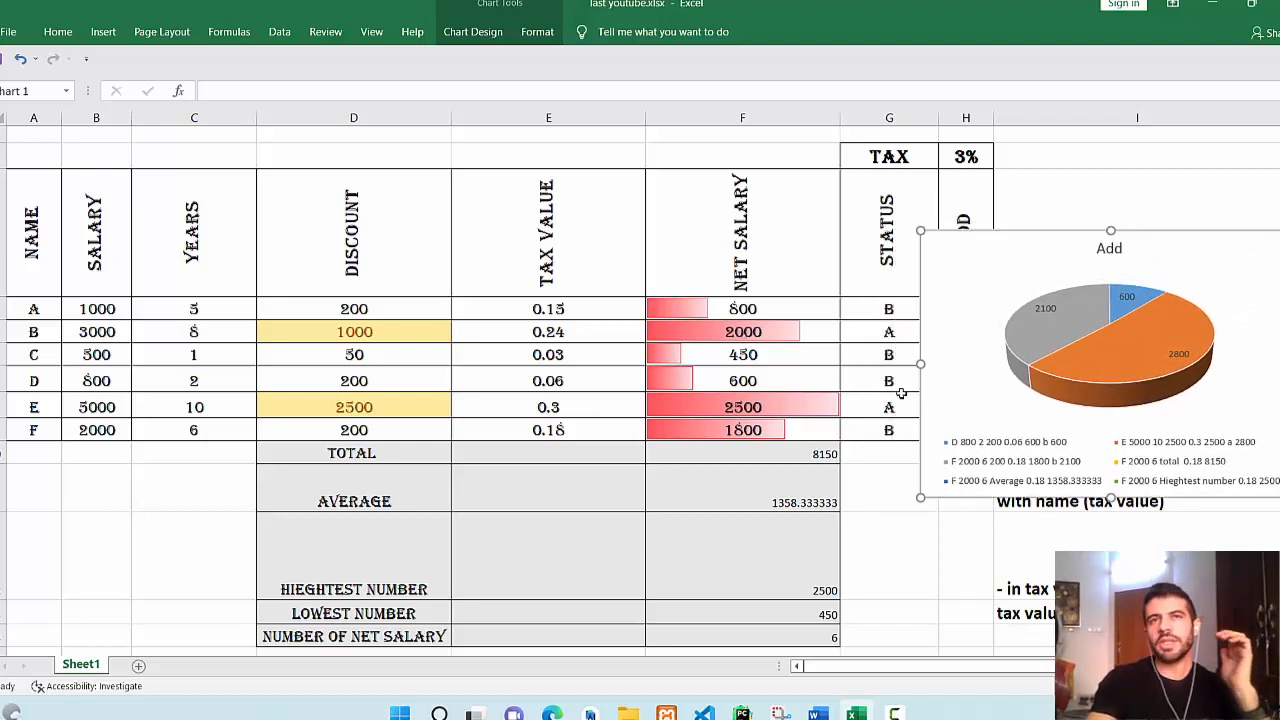